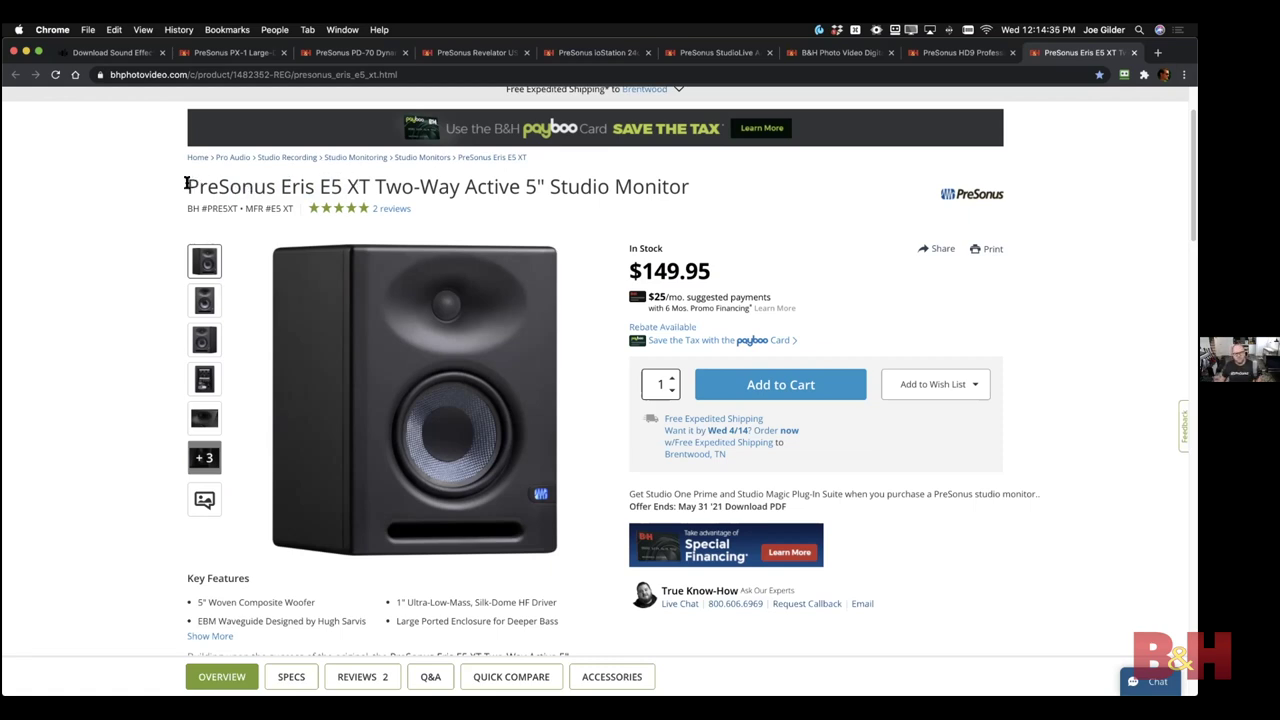
Highlight the PreSonus Eris E5 XT product title and switch to Studio One to view the B&H Podcast song
drag(188, 184, 698, 194)
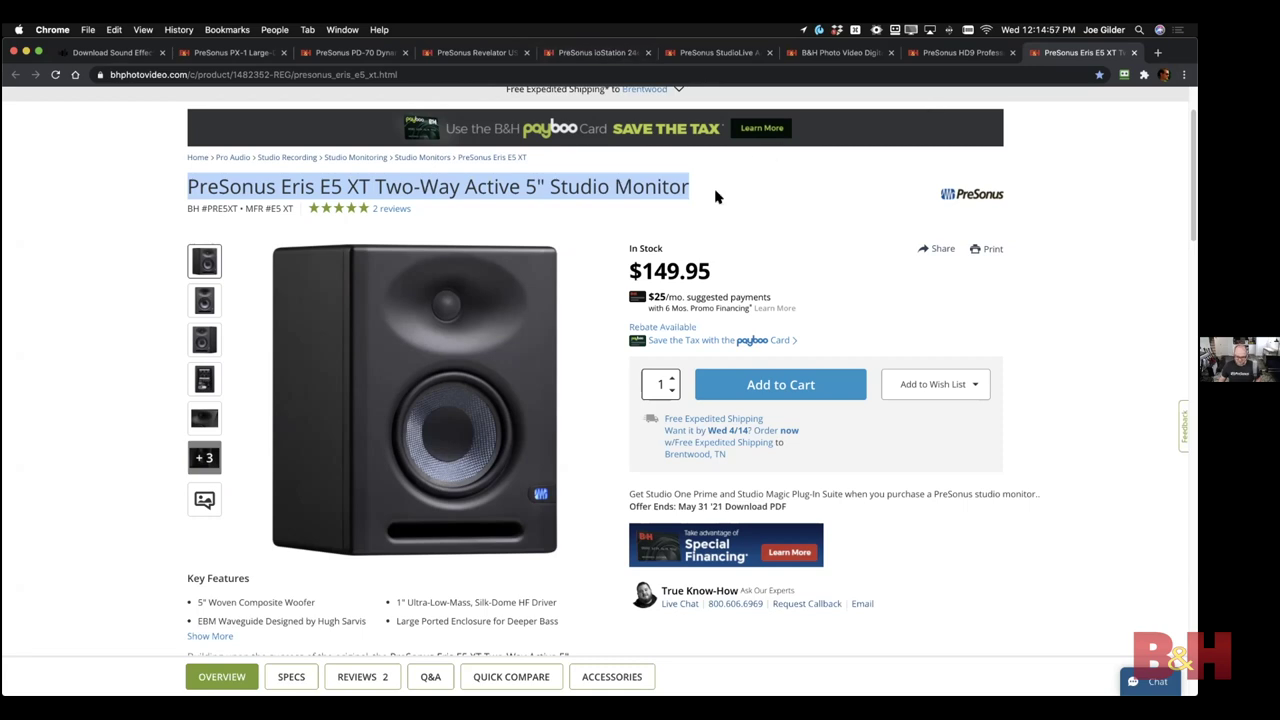
click(496, 185)
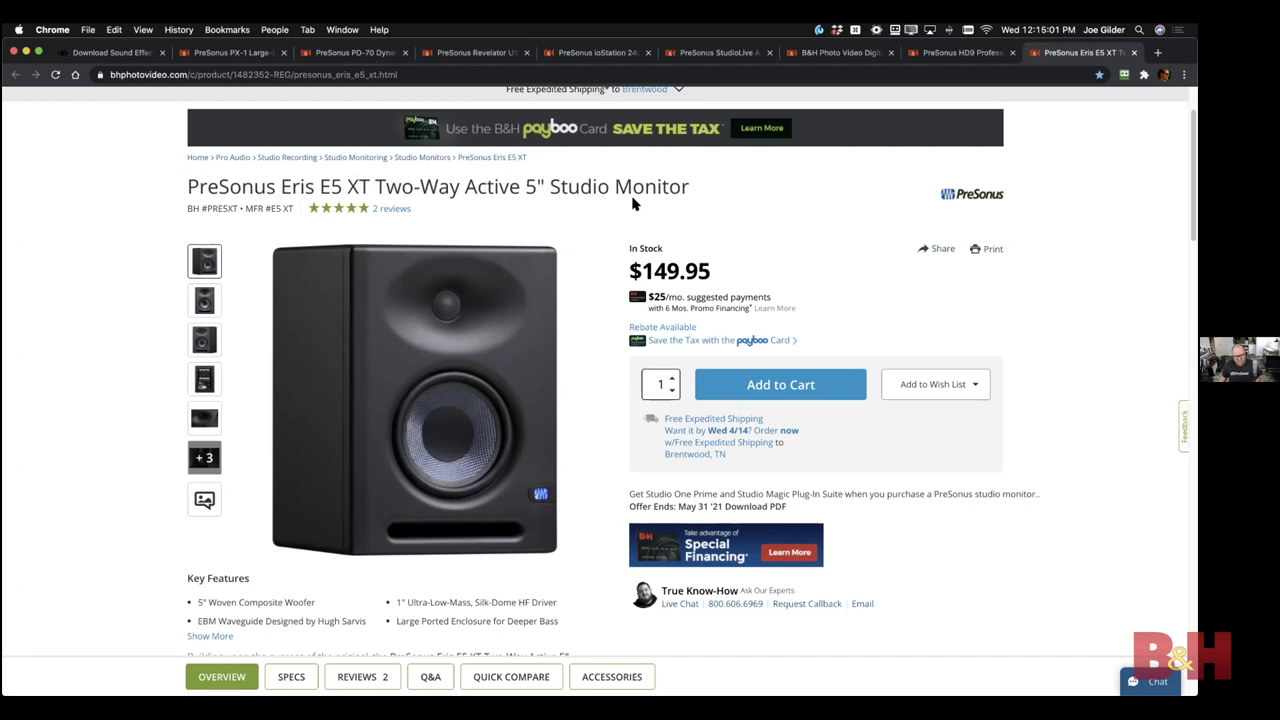
key(super+Tab)
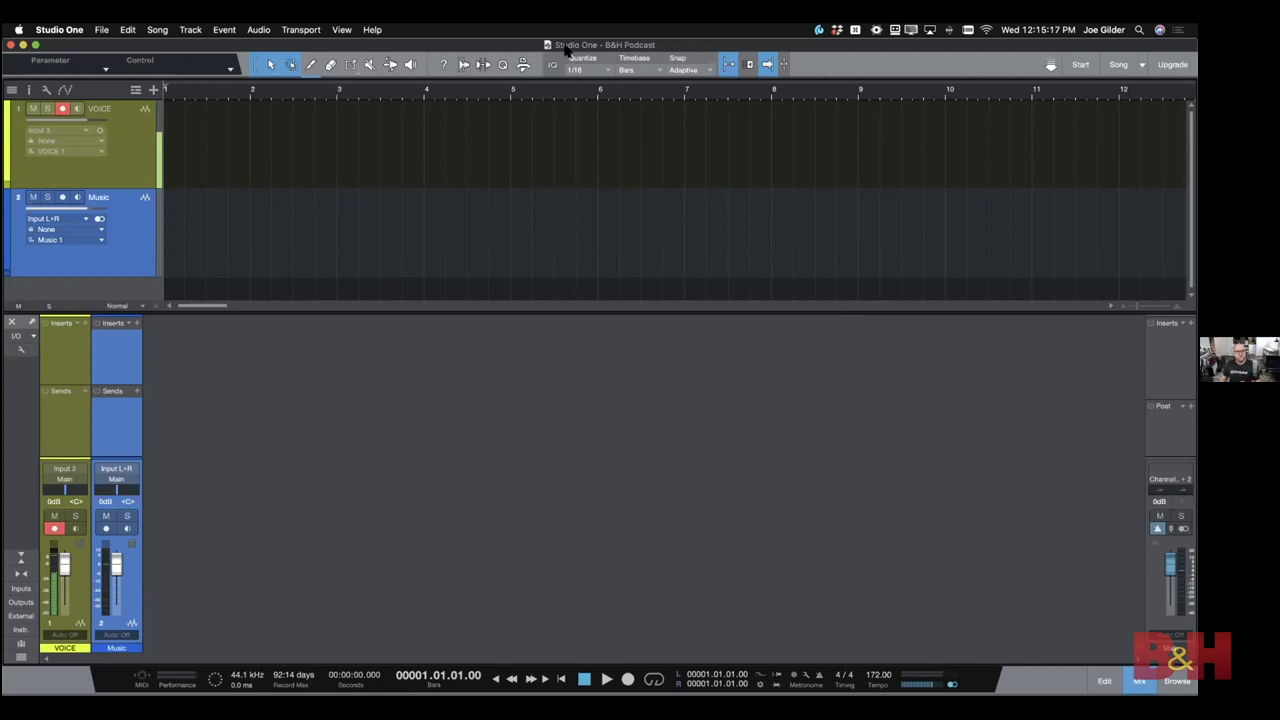
key(super+Tab)
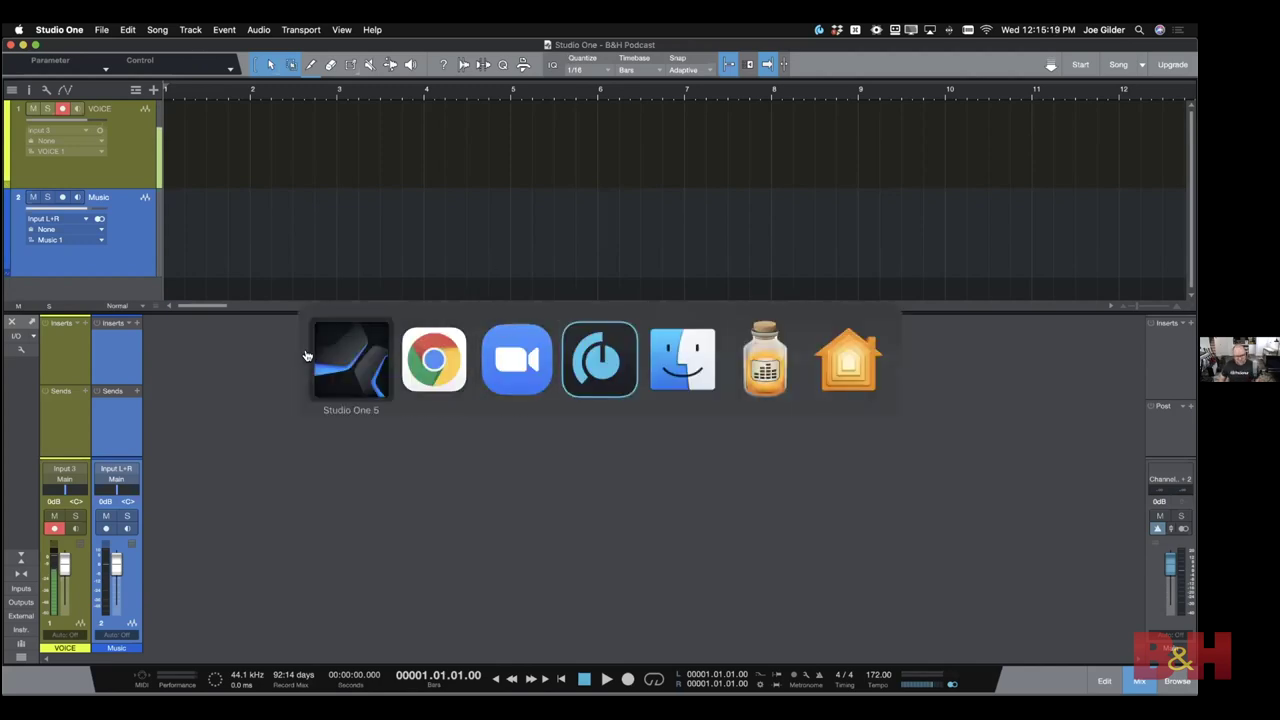
key(super+Tab)
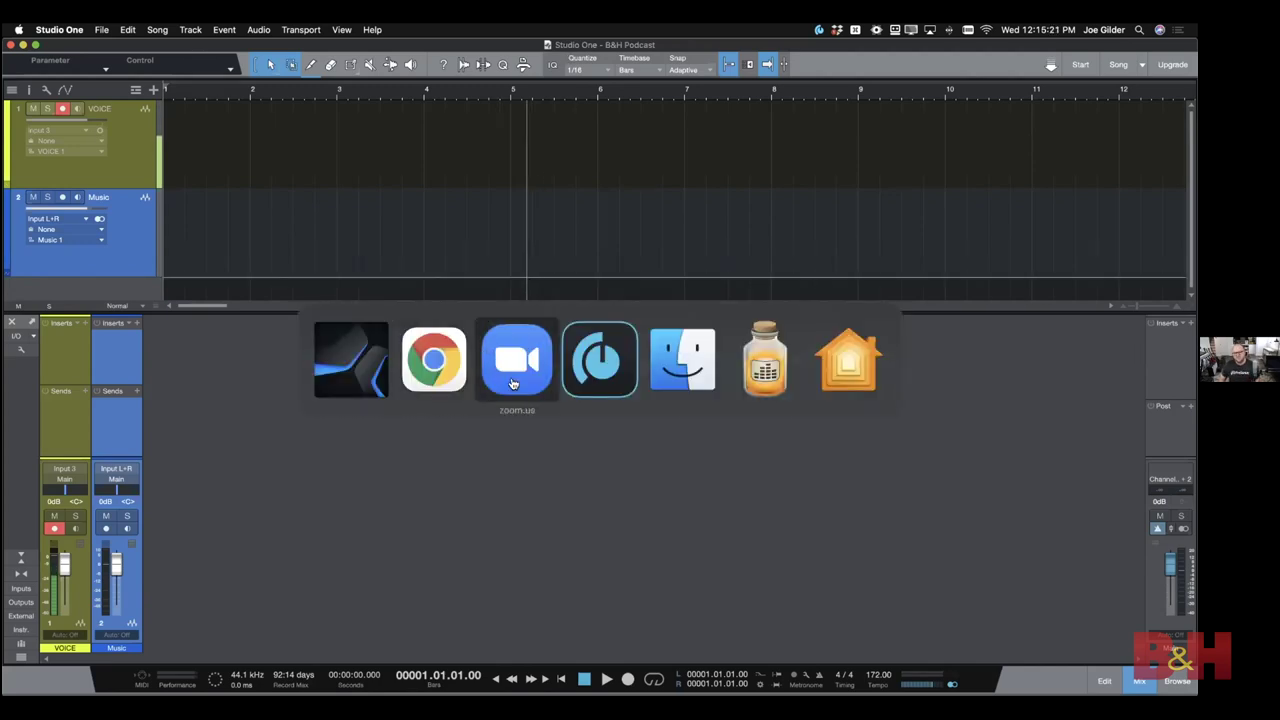
Return to Chrome and search the B&H store for "studio one artist"
click(436, 362)
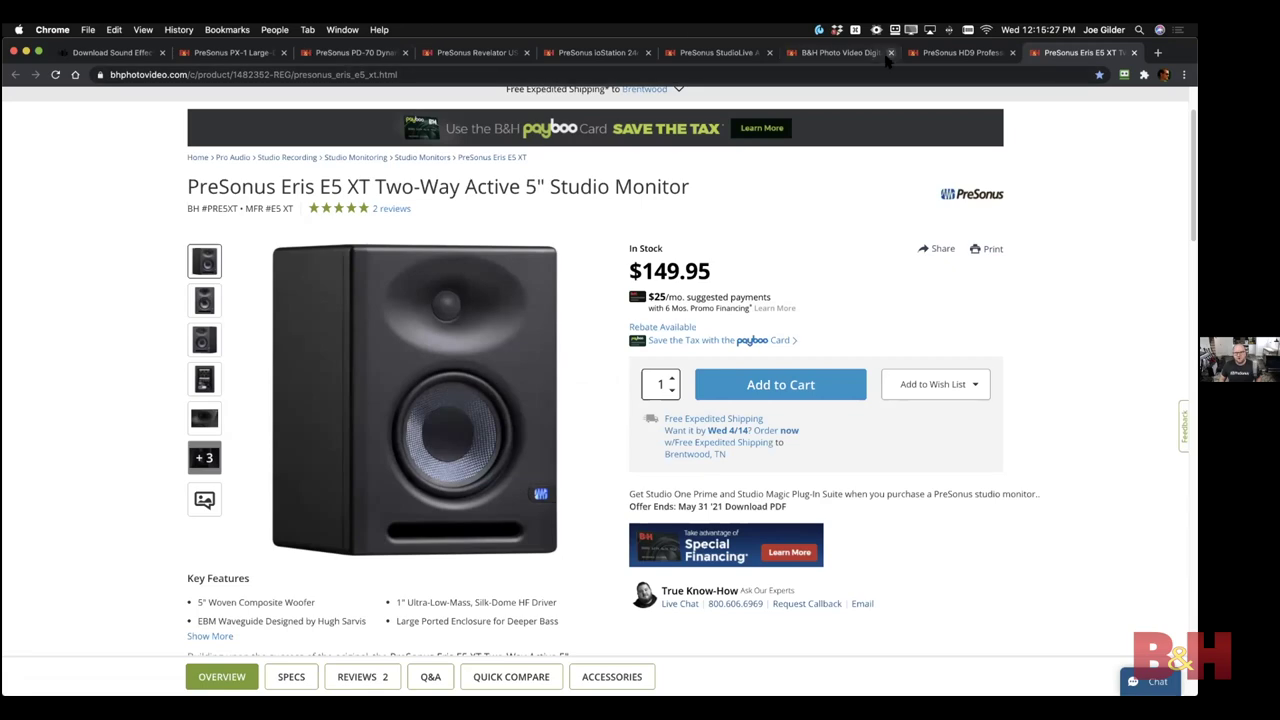
click(940, 53)
click(850, 53)
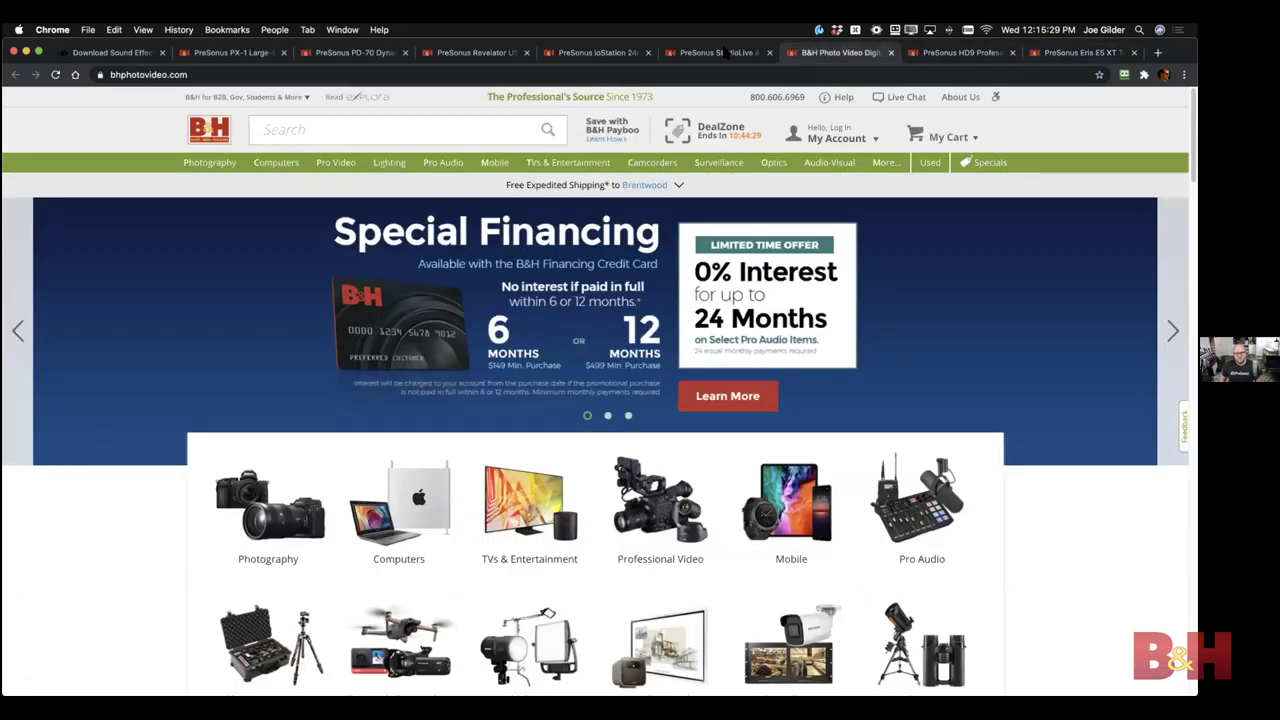
click(727, 53)
click(615, 53)
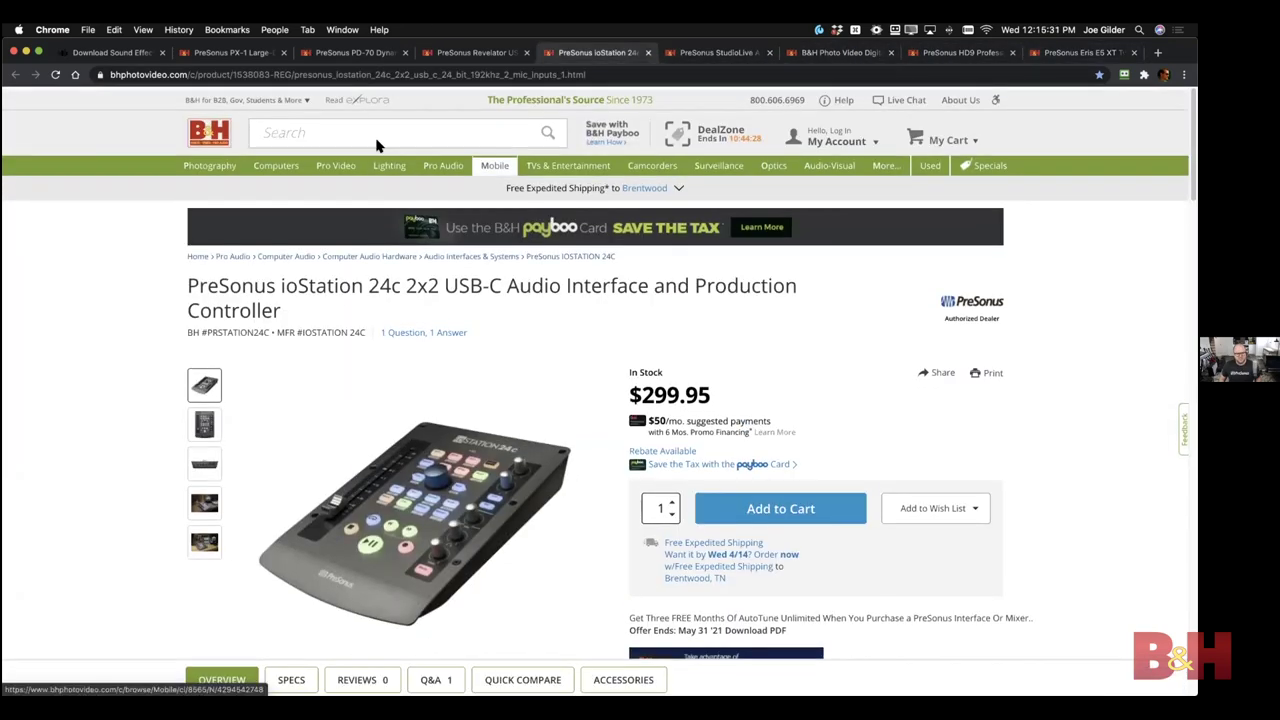
click(366, 134)
text(studio)
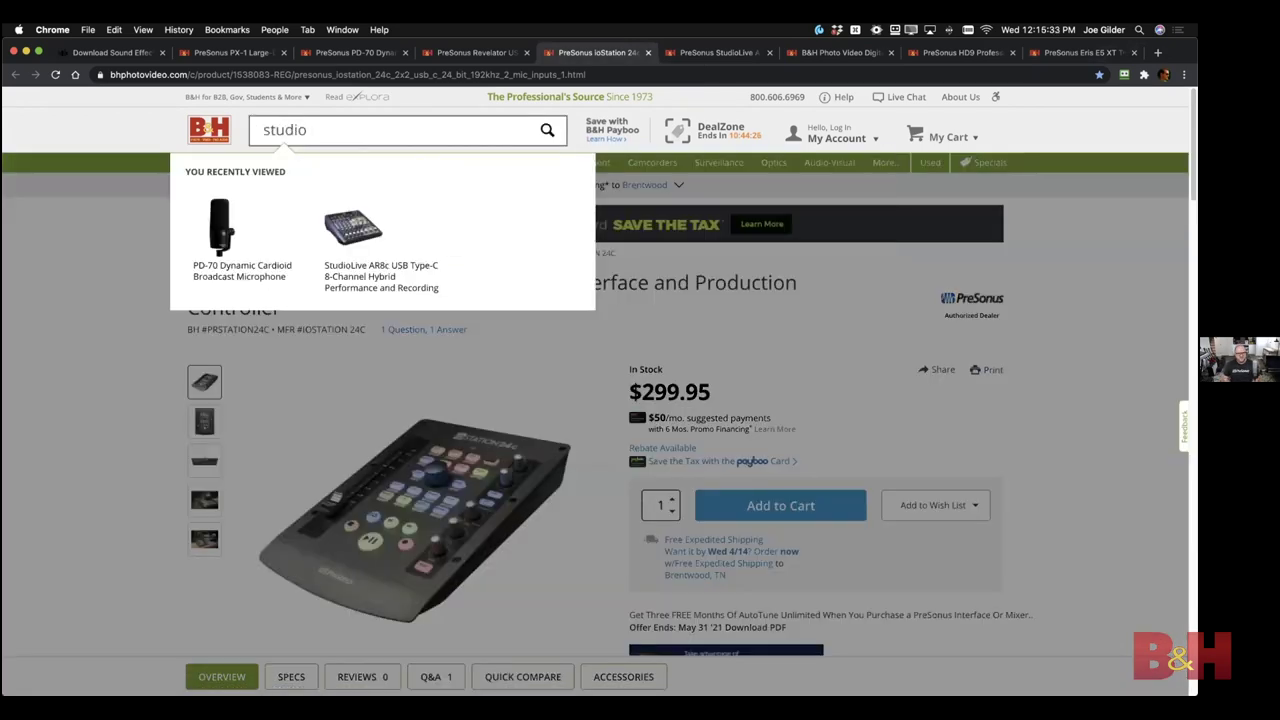
text( arti)
key(BackSpace)
key(BackSpace)
key(BackSpace)
key(BackSpace)
text(one s)
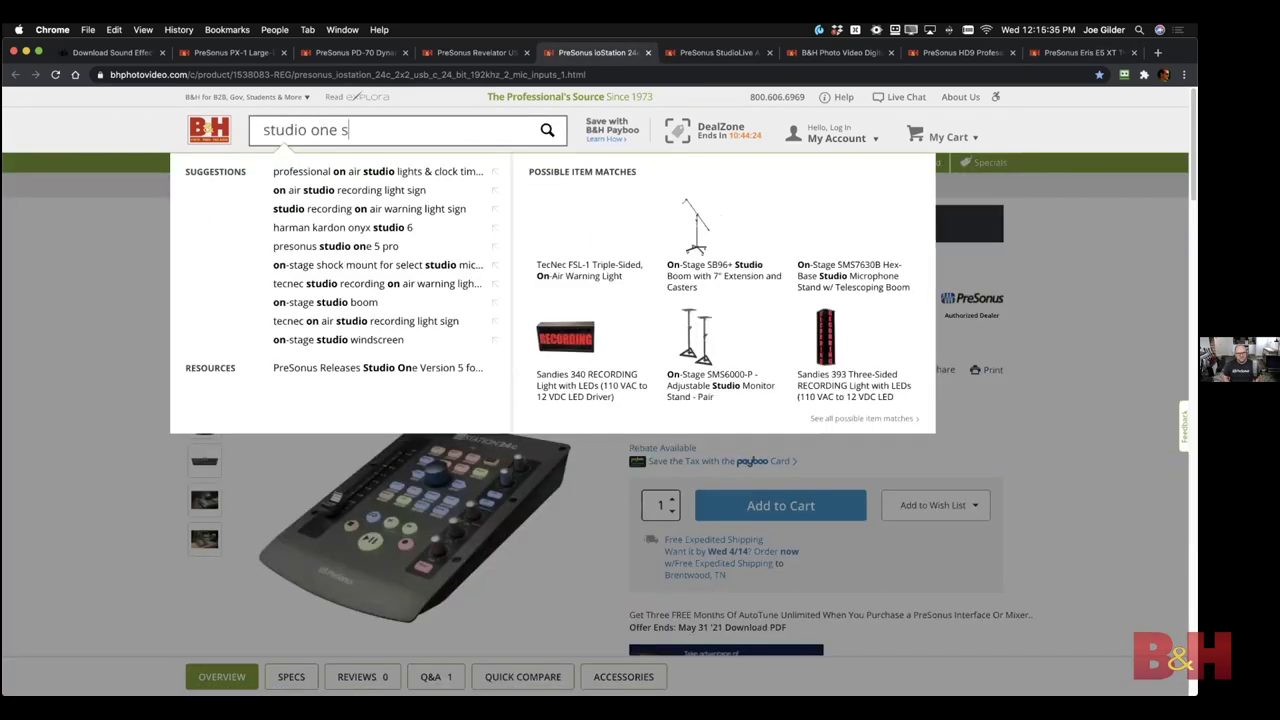
key(BackSpace)
text(artist)
key(Return)
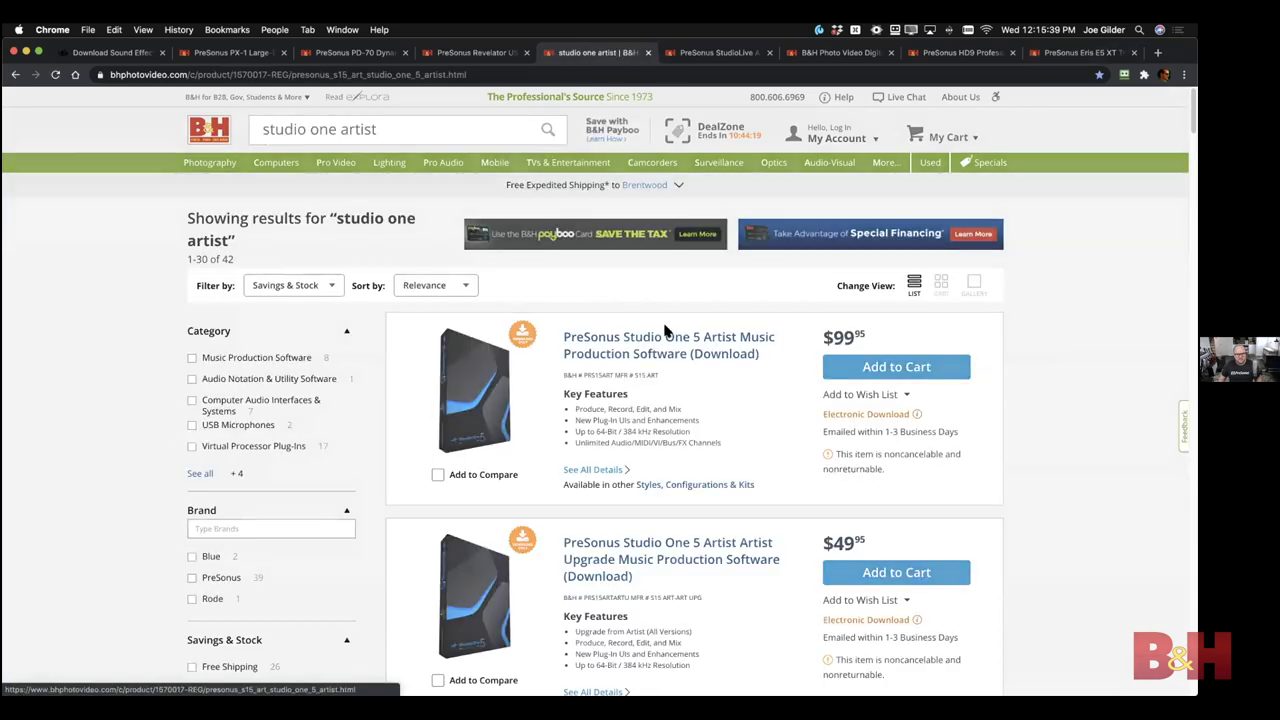
View the PreSonus Studio One 5 Artist download page, followed by the open Revelator USB mic and StudioLive AR8c pages
click(665, 330)
scroll(633, 280, down, 1)
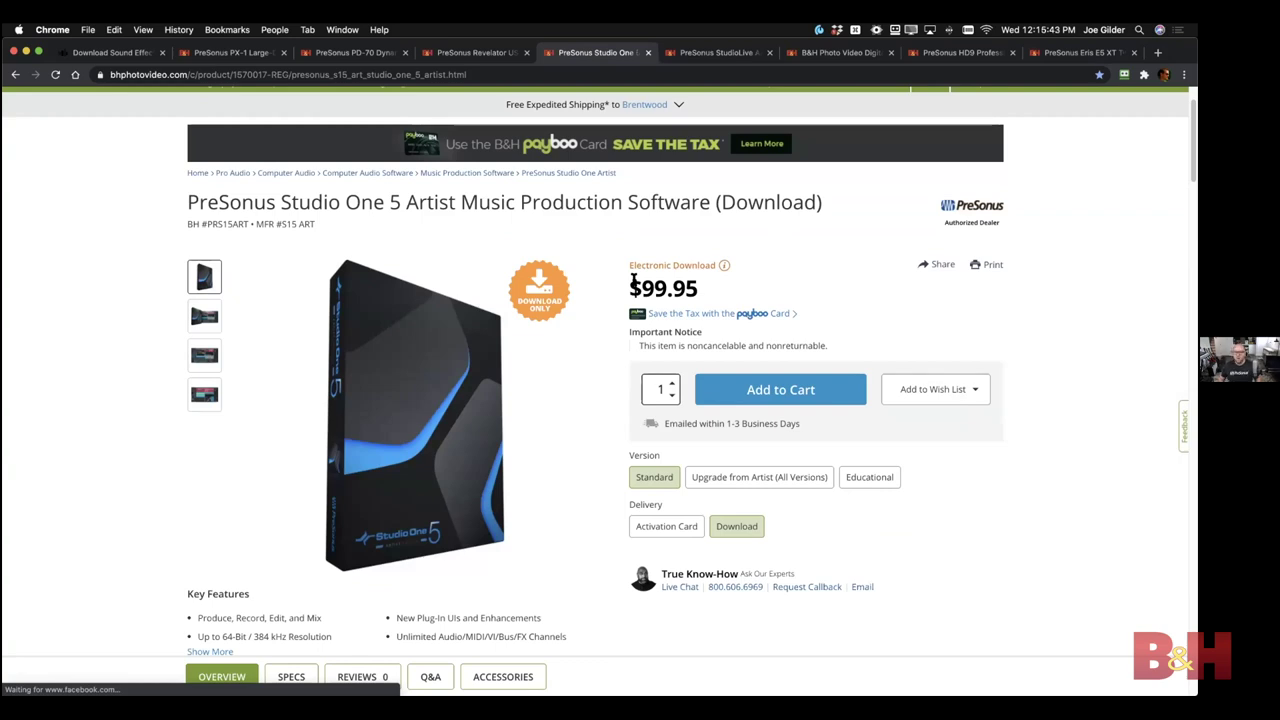
click(476, 55)
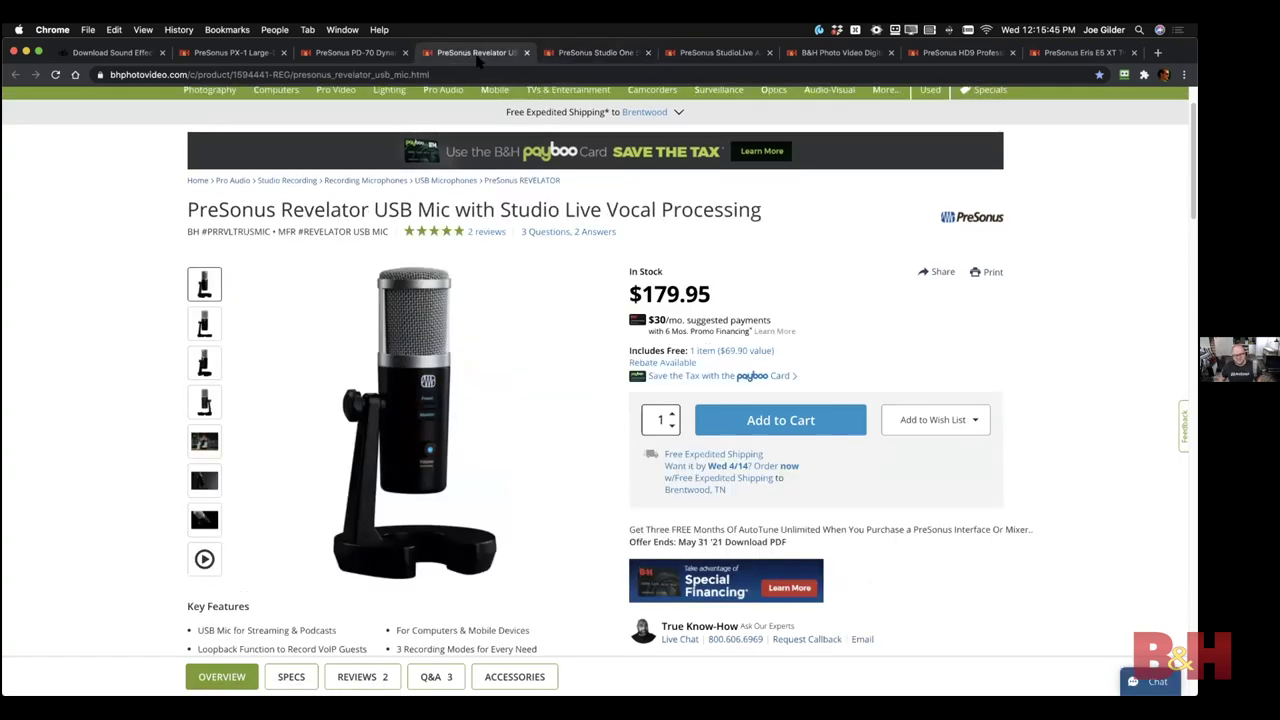
click(716, 58)
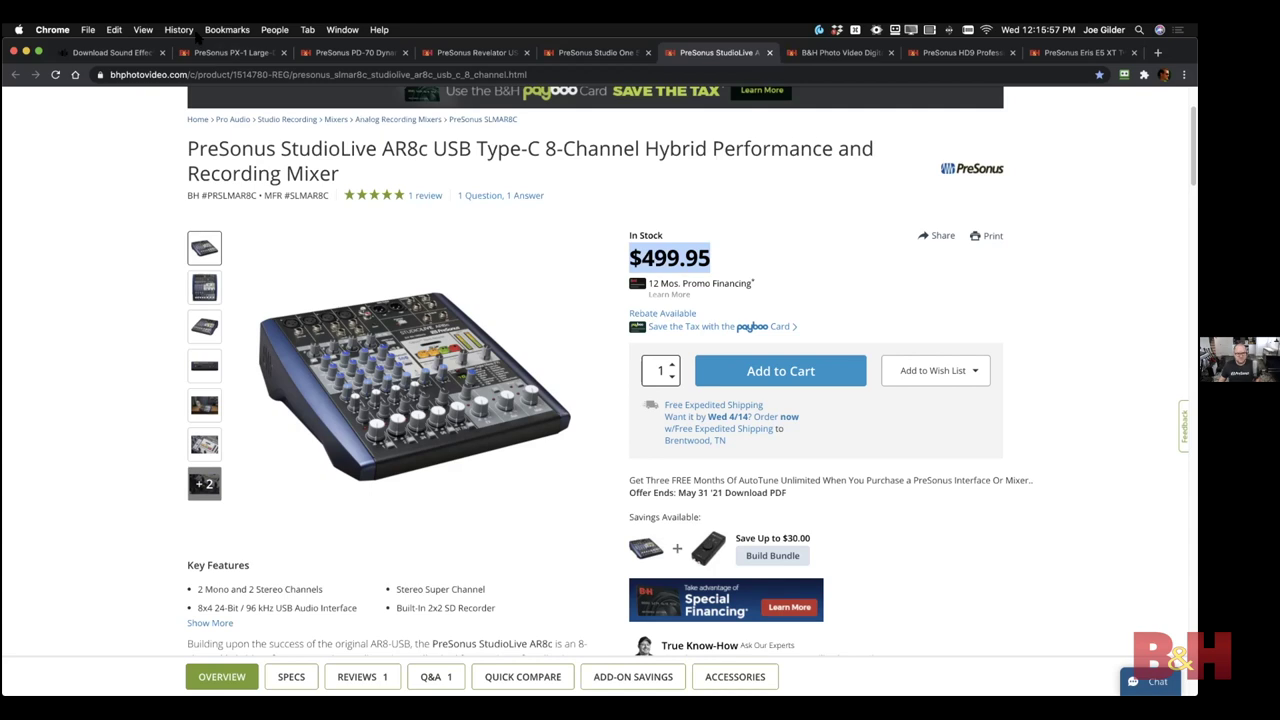
Switch to Studio One and import "01 - Whitewash (Instrumental).wav" from Finder at the start of the Music track
key(super+Tab)
click(440, 350)
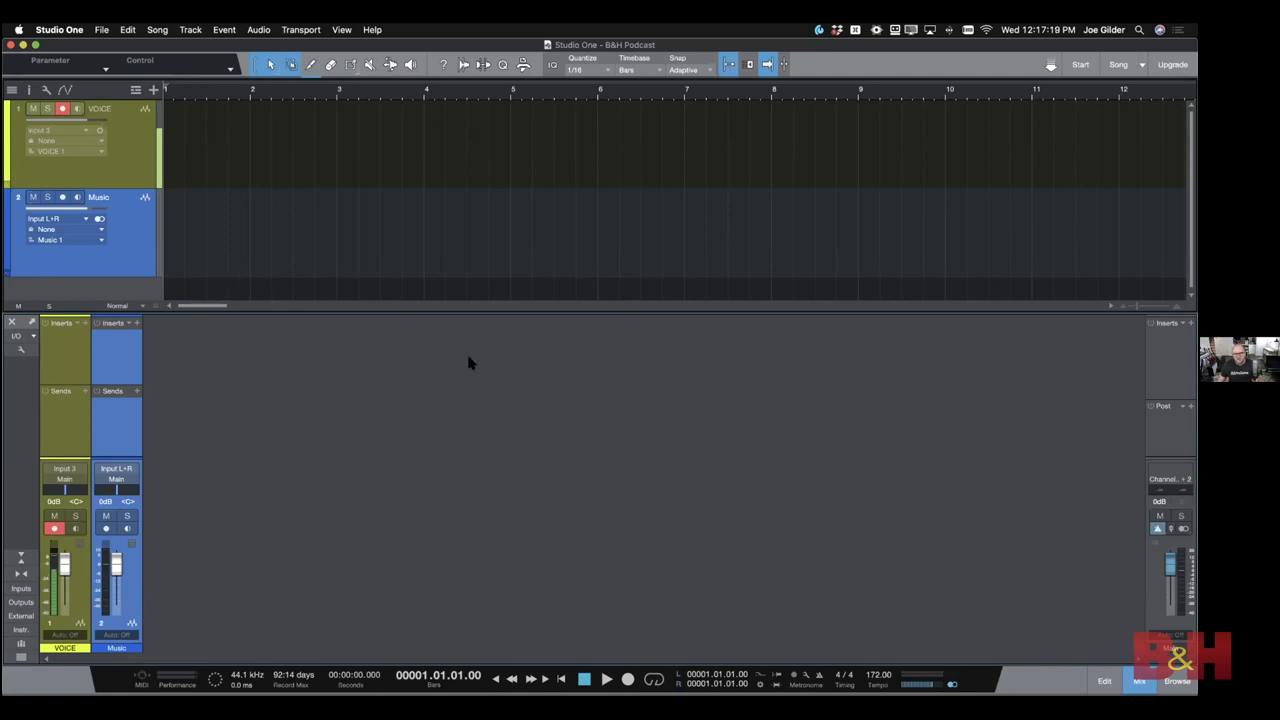
key(super+Tab)
key(super+Tab)
key(super+Tab)
key(super+Tab)
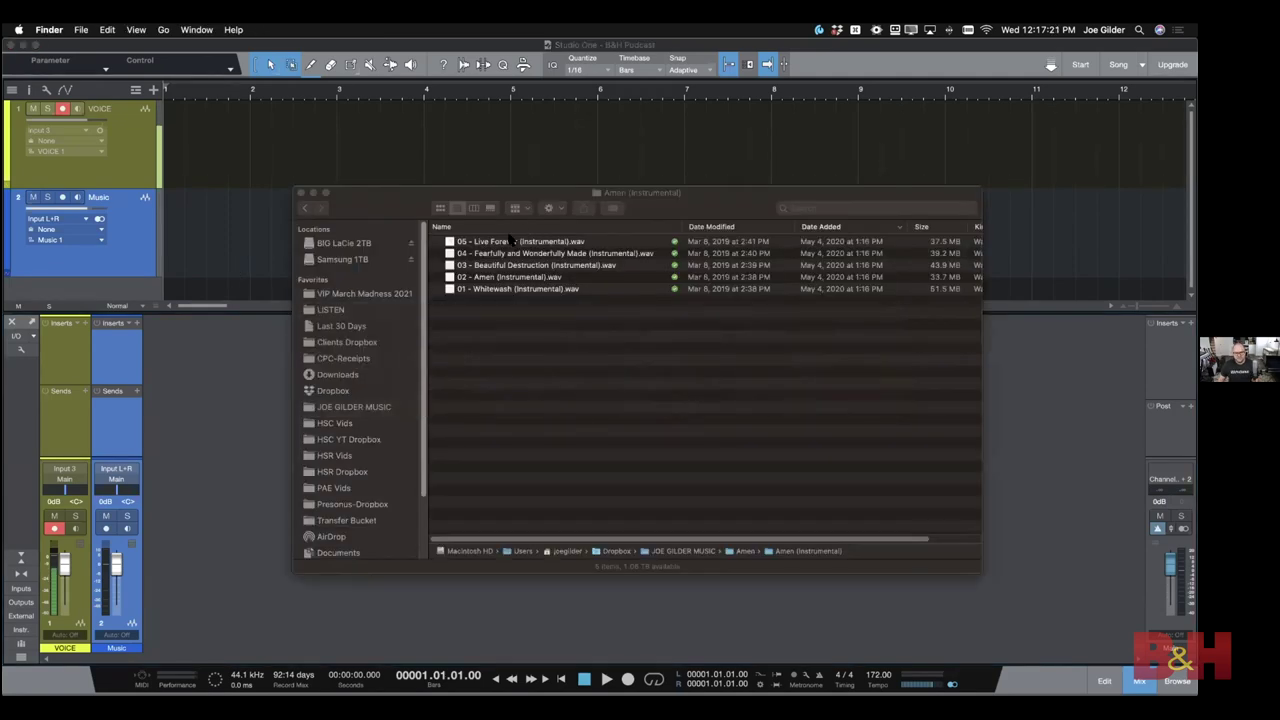
drag(542, 288, 188, 248)
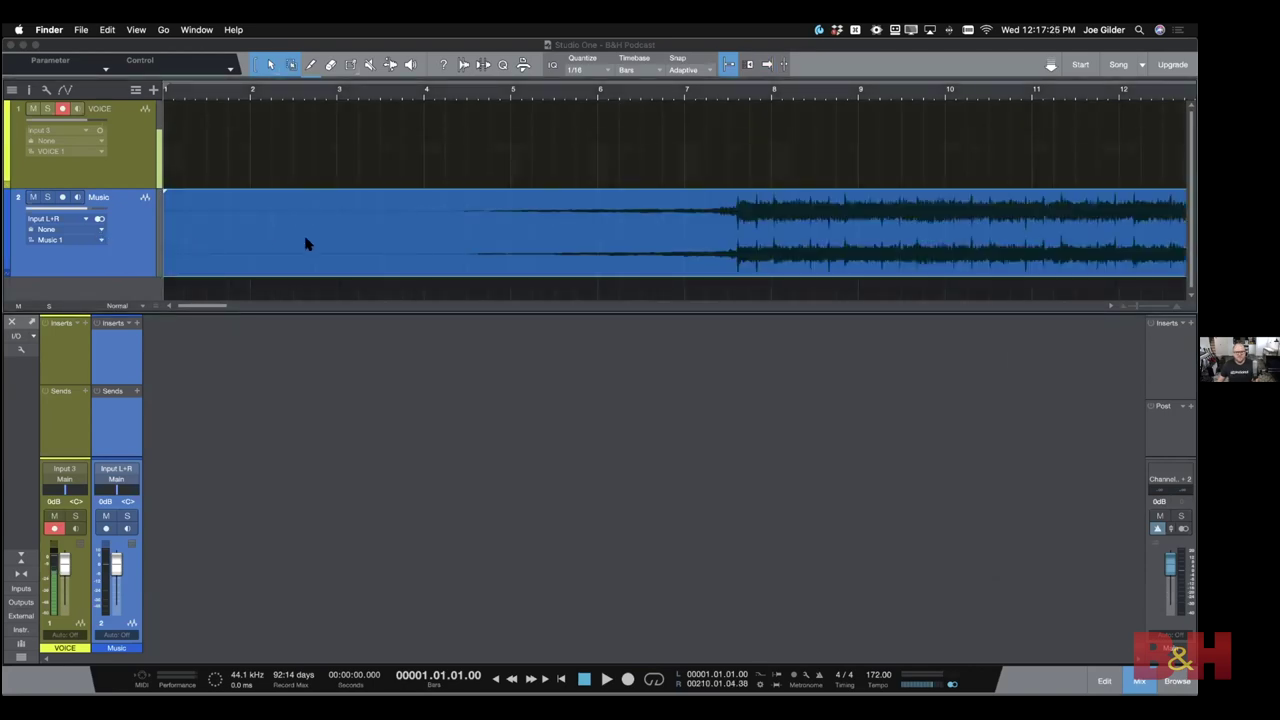
Set the Music track's volume to -6.5 dB and play the song from the beginning
click(268, 58)
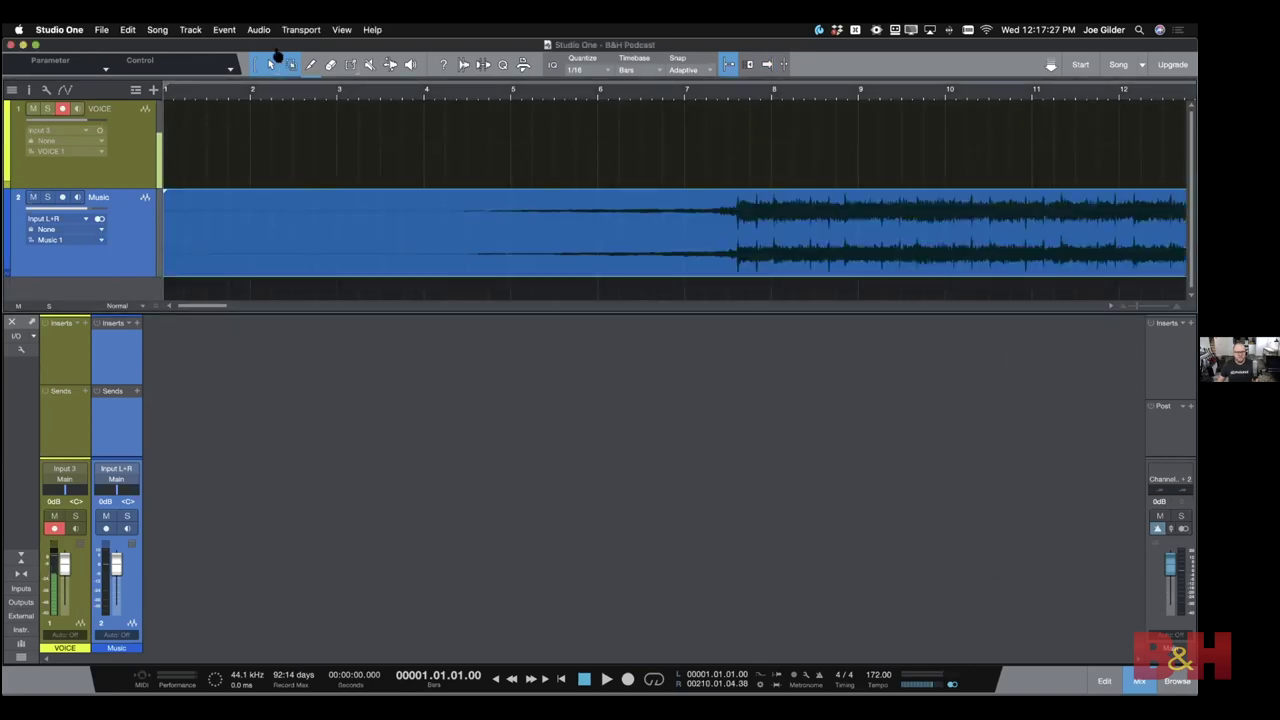
key(shift+f)
key(shift+f)
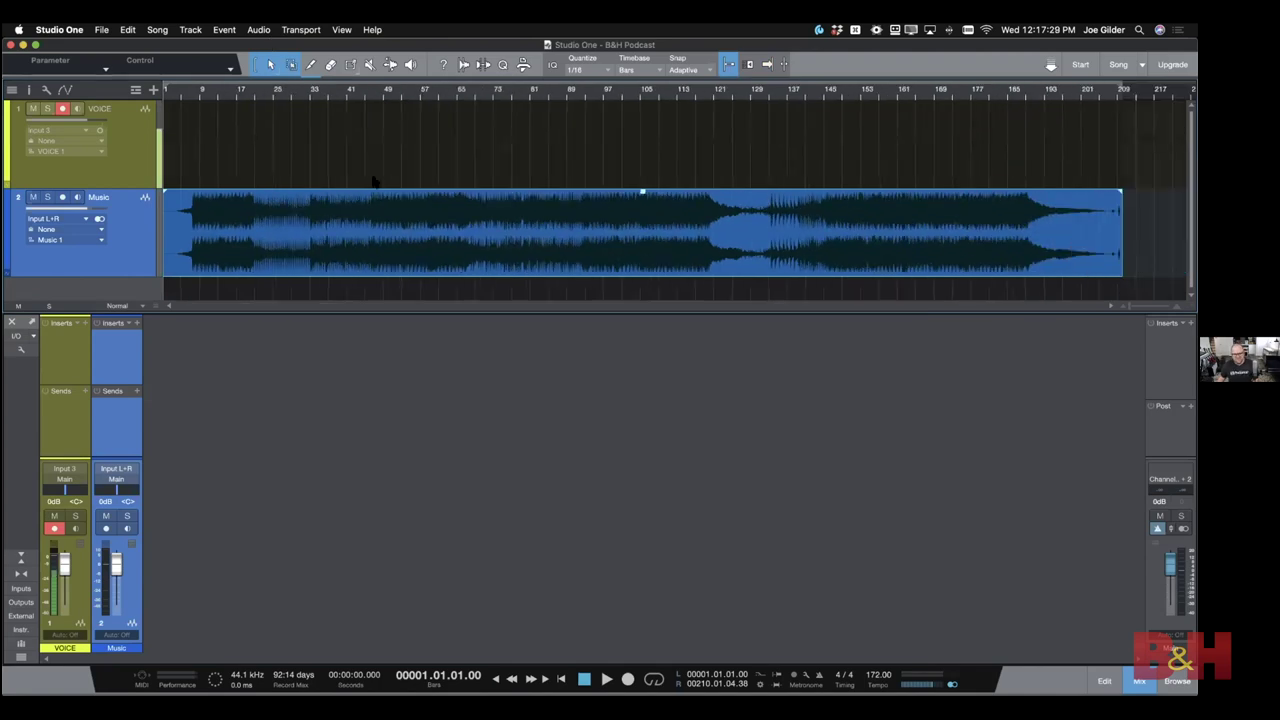
click(411, 93)
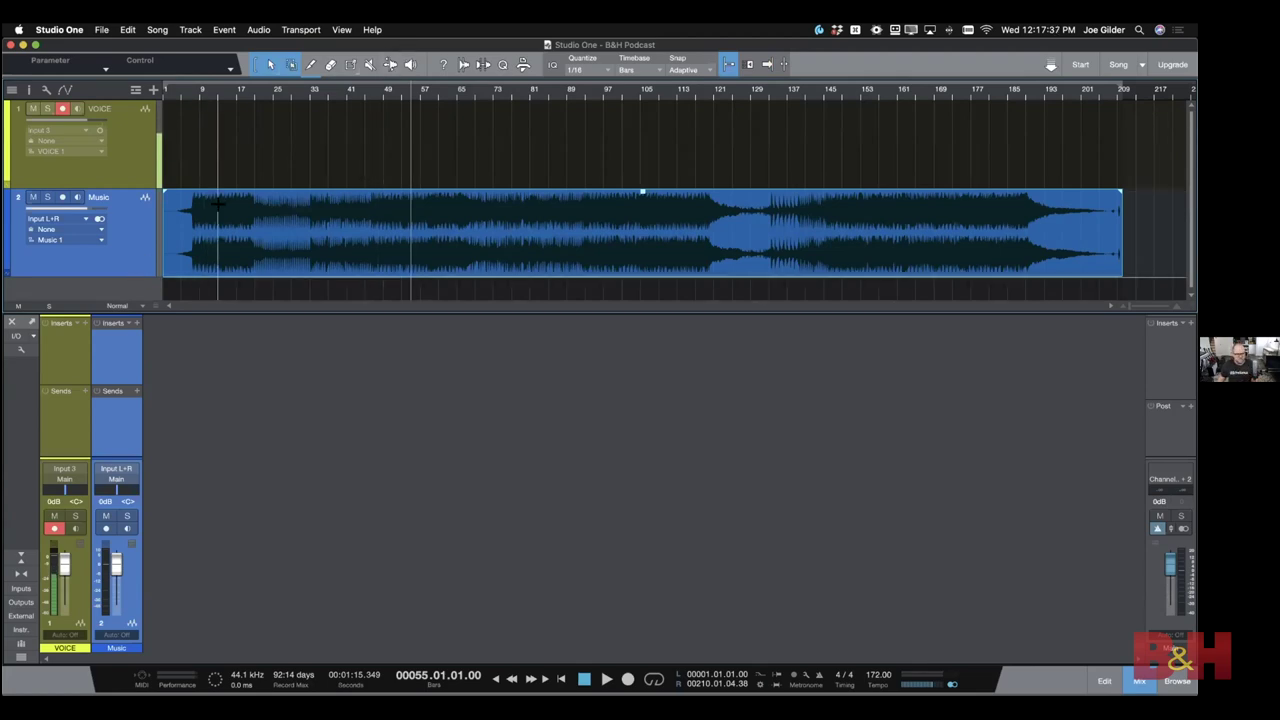
click(168, 92)
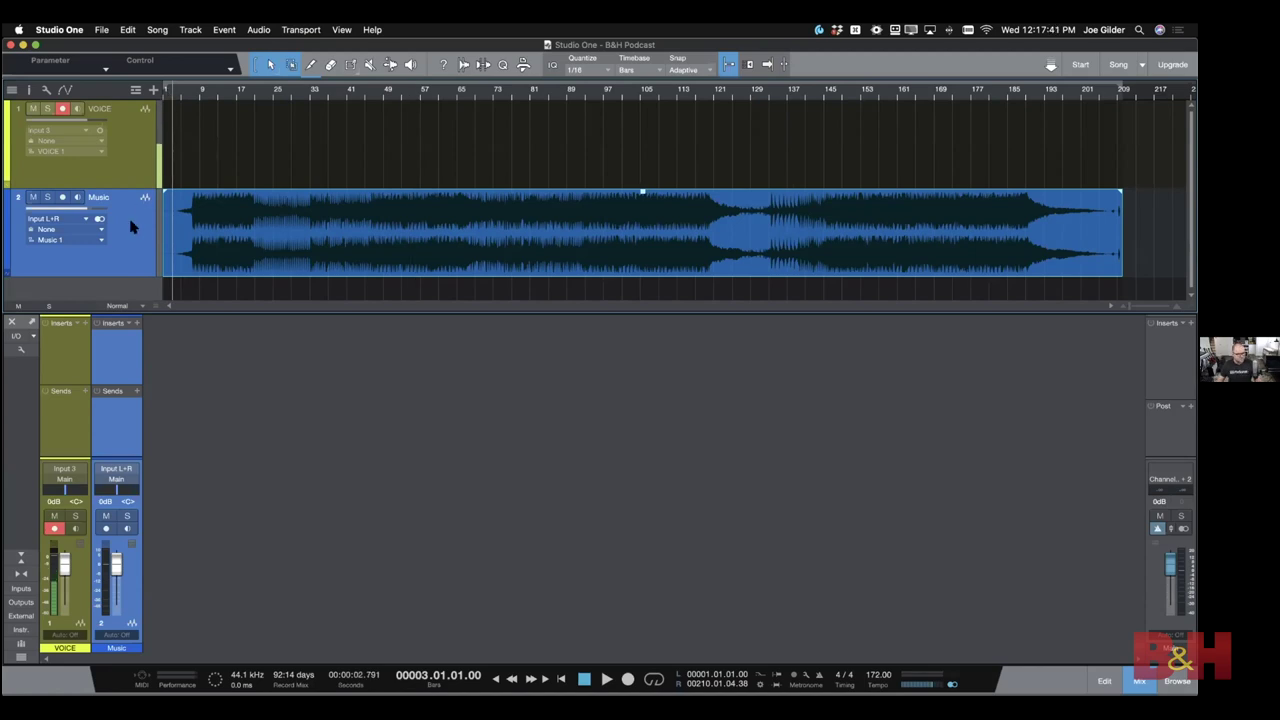
drag(78, 210, 66, 211)
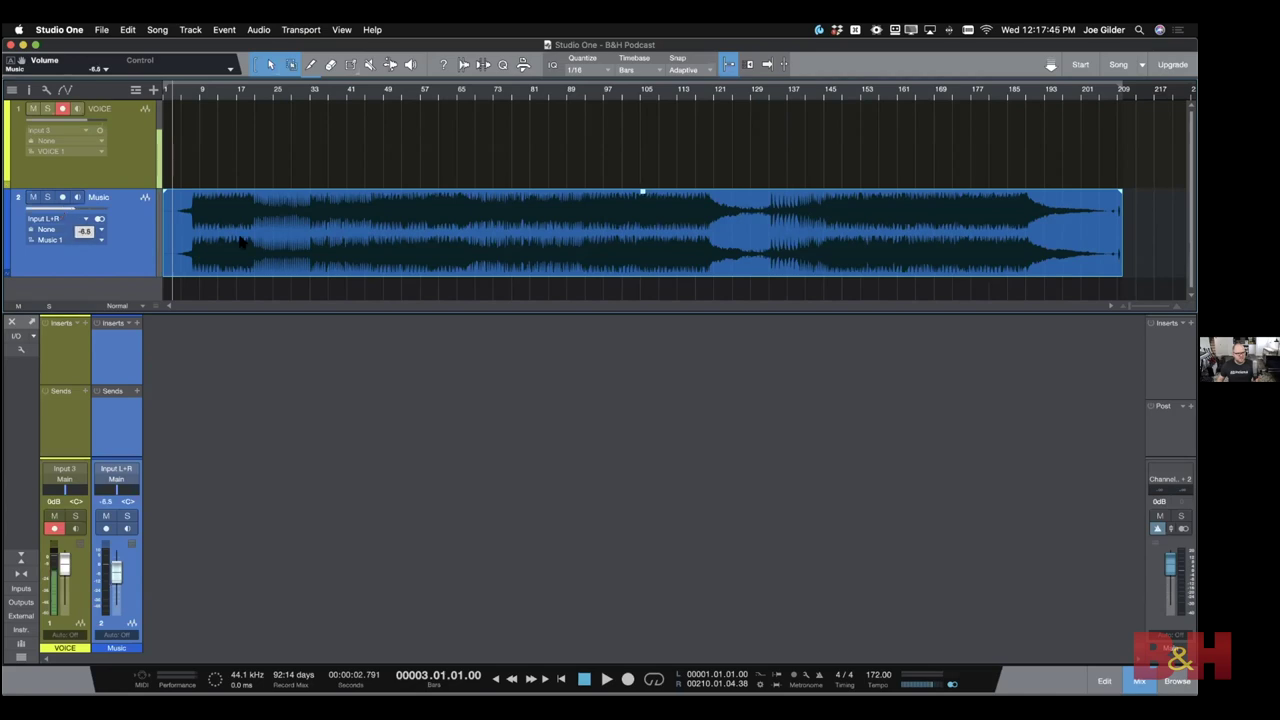
key(comma)
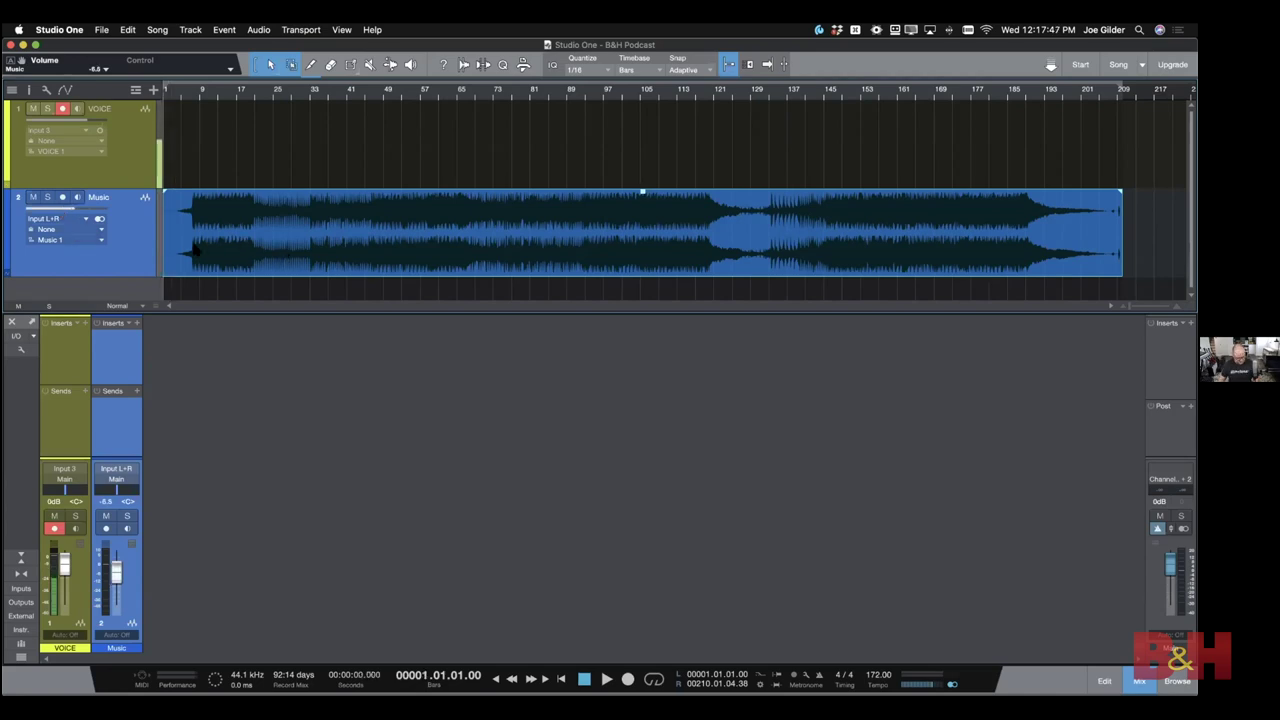
key(space)
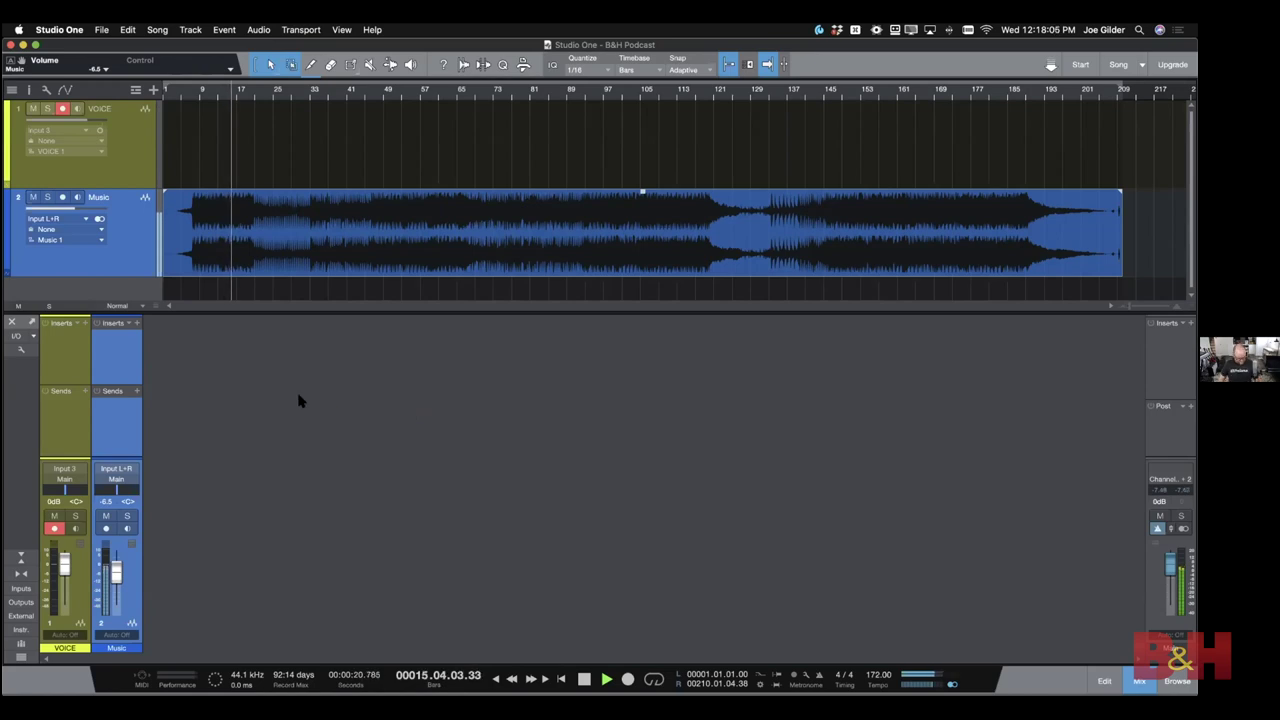
Trim the Whitewash clip's start to about bar 5, beat 3 with a fade-in of about one bar, and move it to bar 1
click(196, 252)
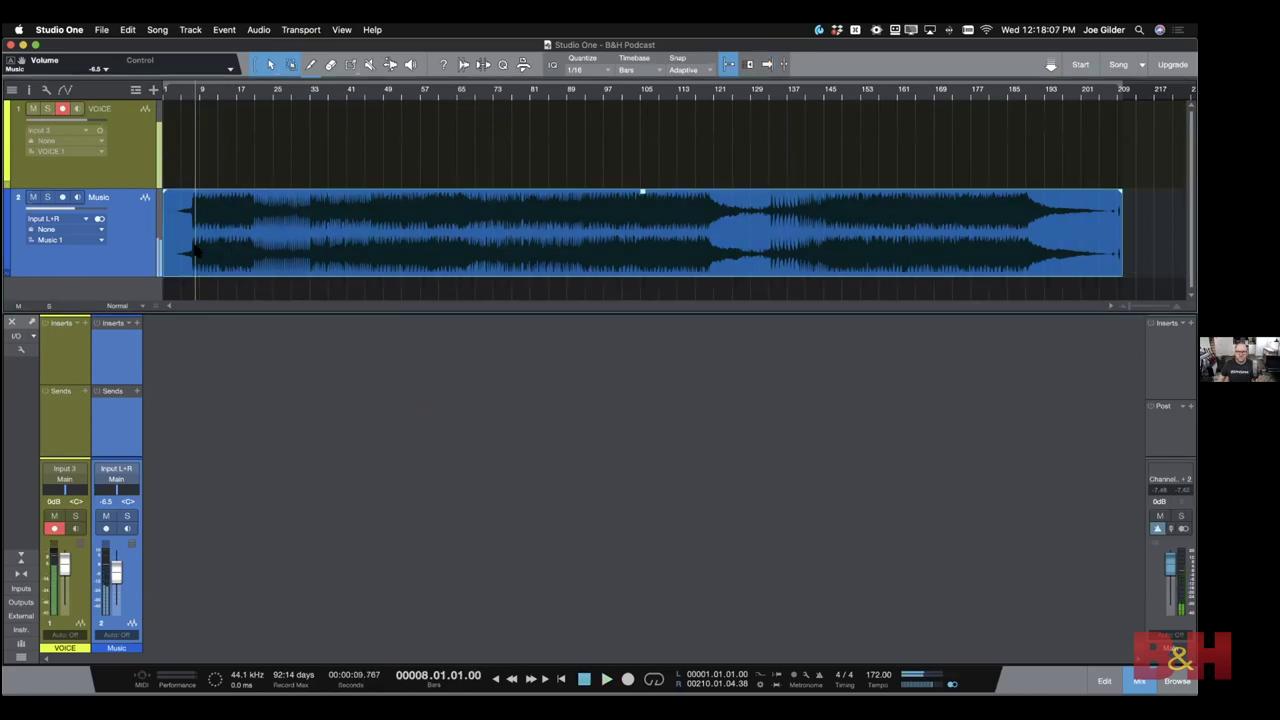
key(e)
key(e)
key(e)
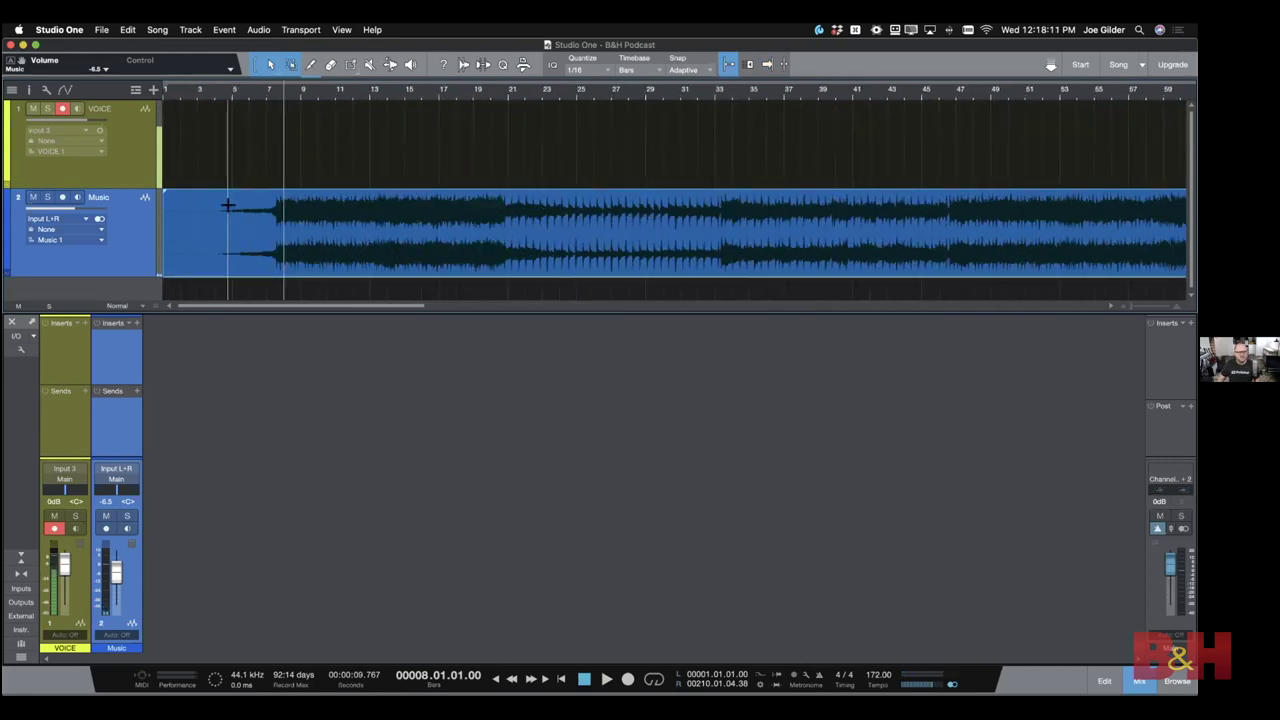
drag(160, 231, 241, 231)
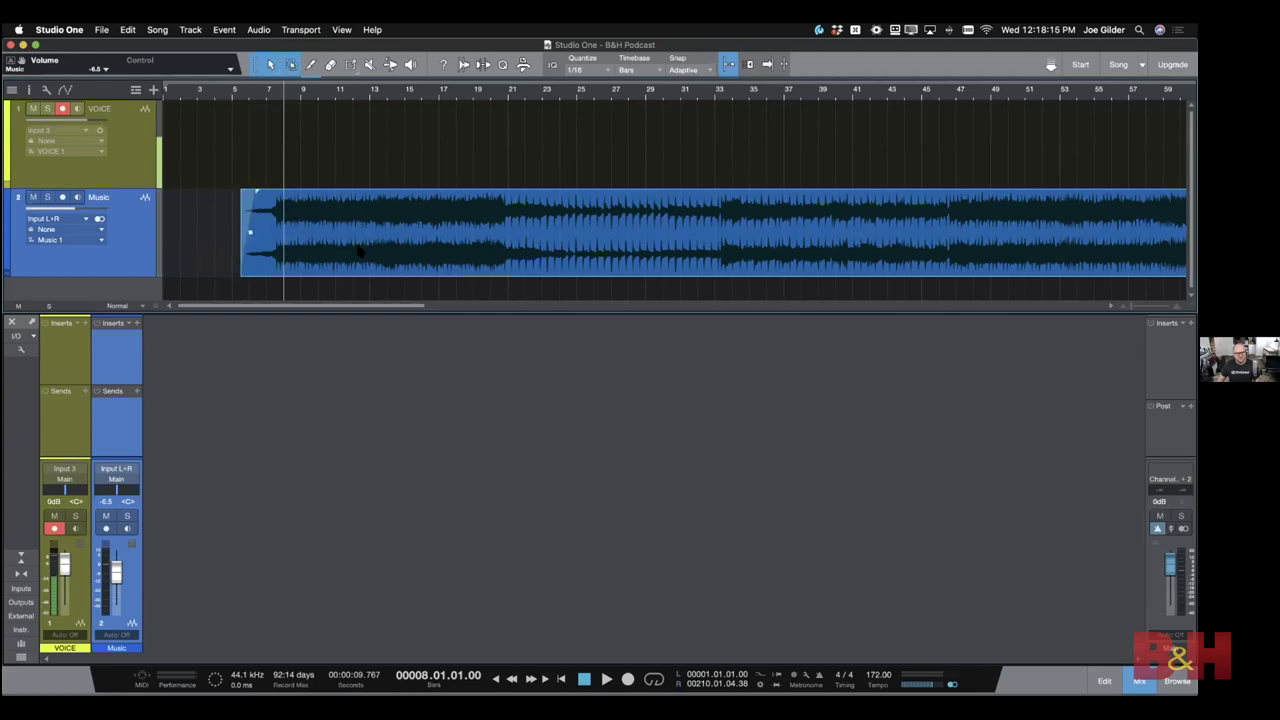
drag(358, 248, 265, 255)
Play the trimmed music from the beginning, stop around bar 9, and place the playhead at bar 9, beat 3
key(comma)
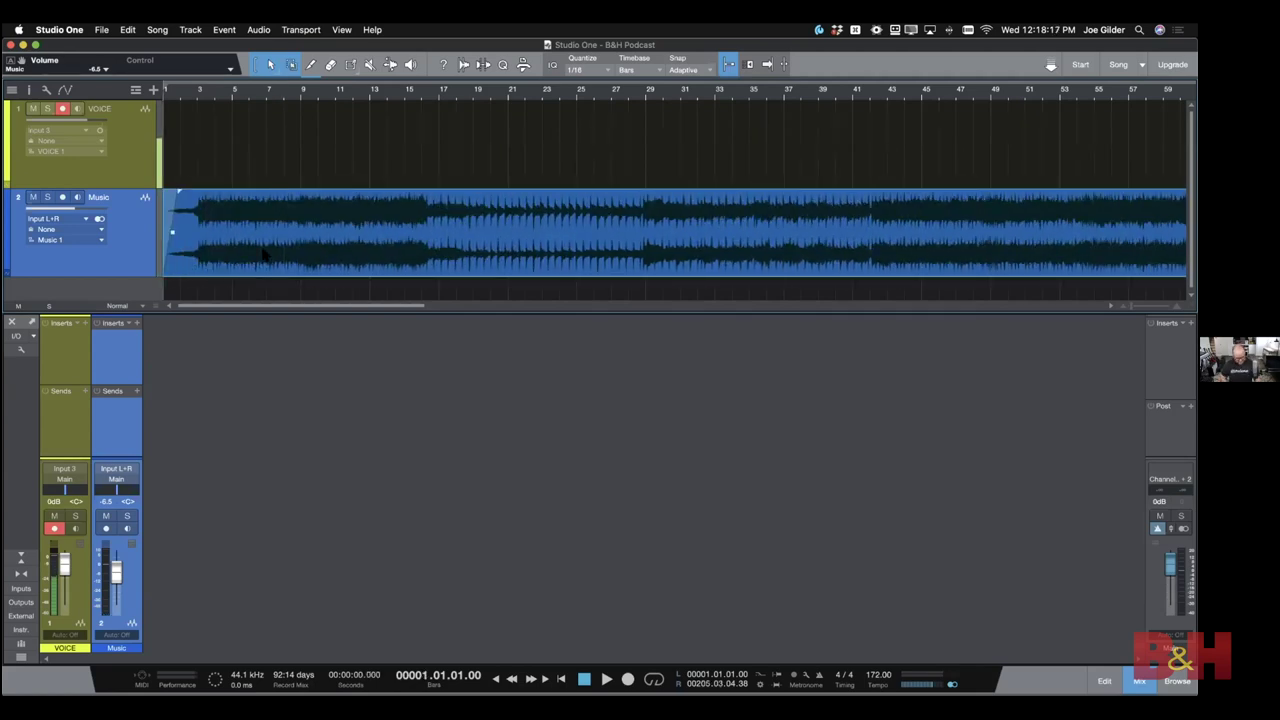
key(space)
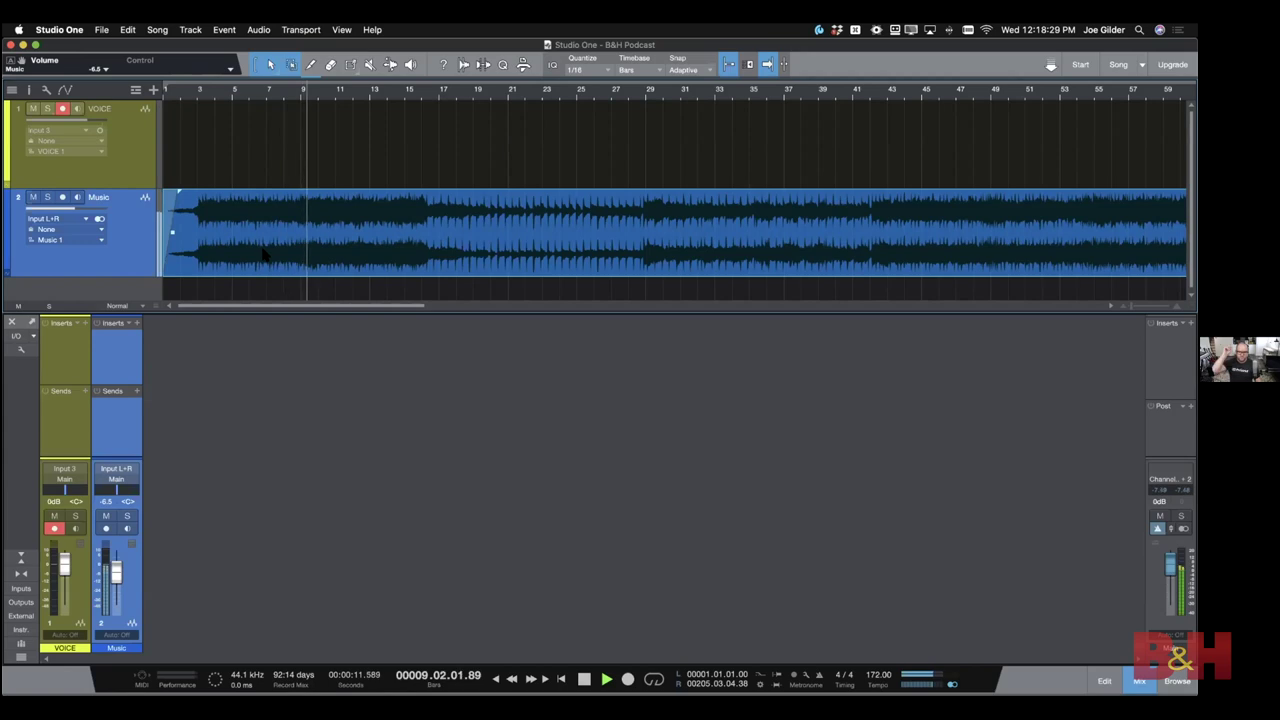
key(space)
click(309, 176)
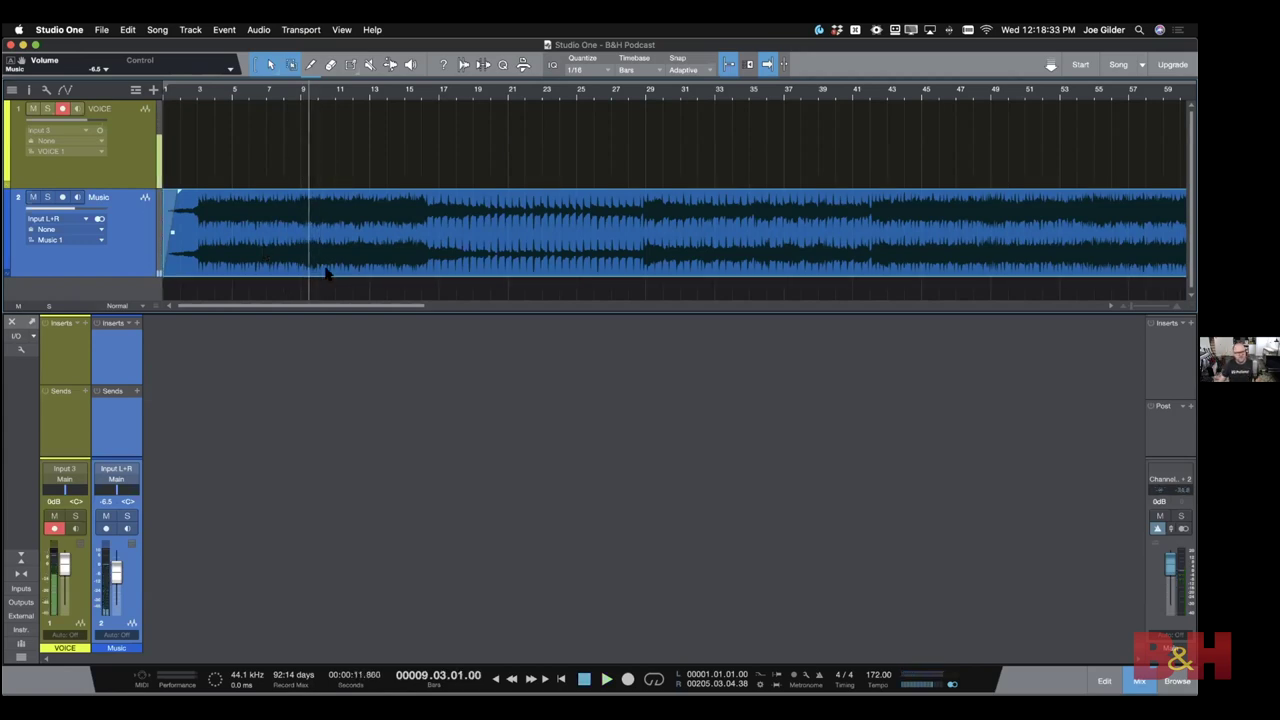
Enable the gain envelope on the Whitewash clip in the Music track
key(e)
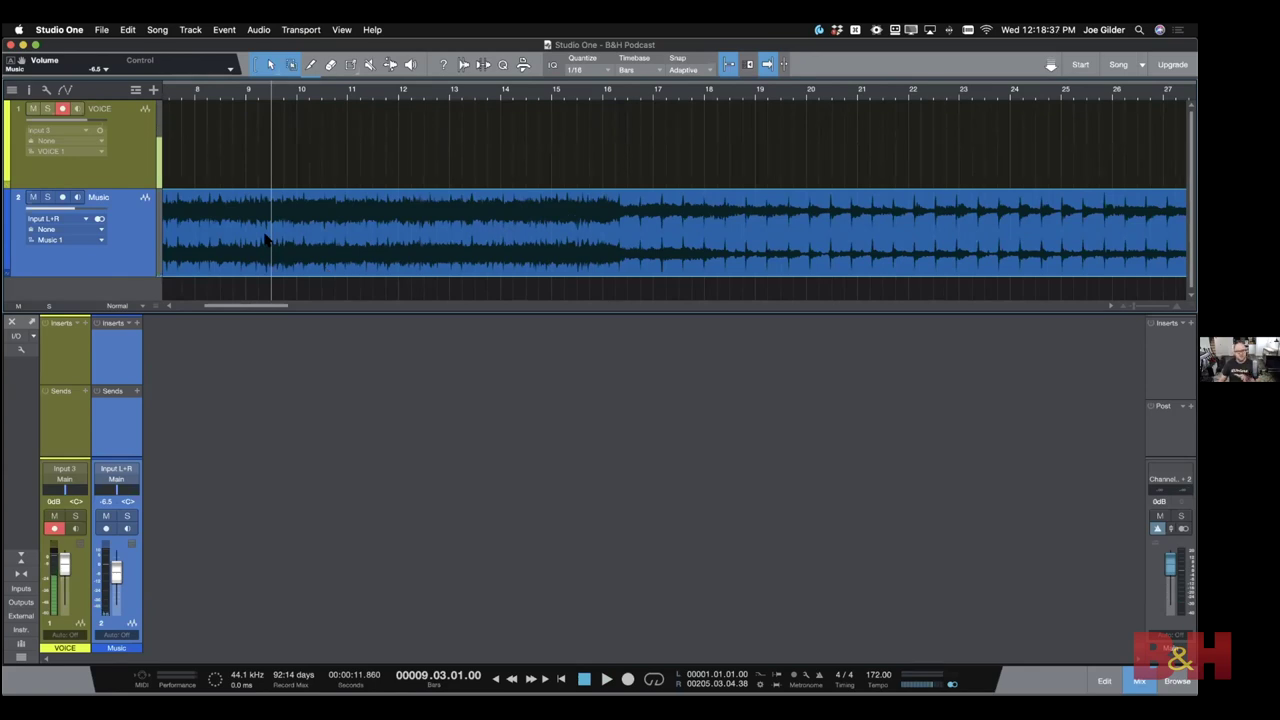
key(w)
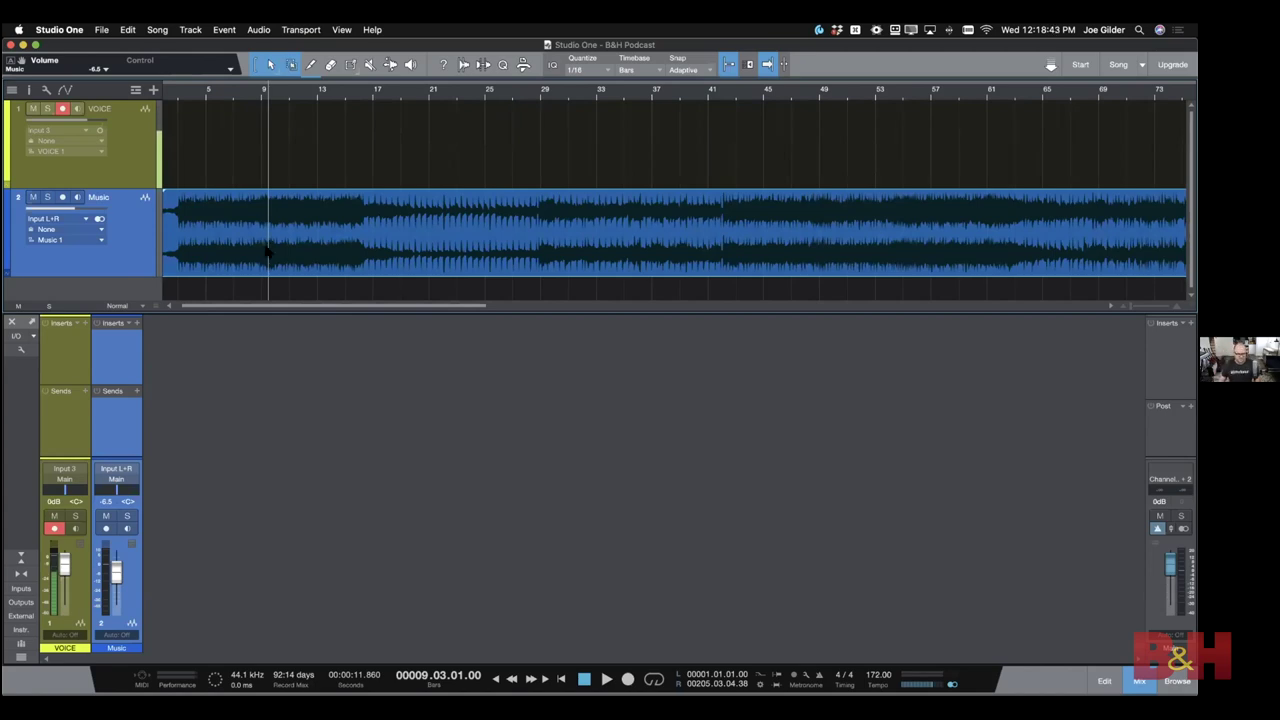
scroll(267, 252, left, 1)
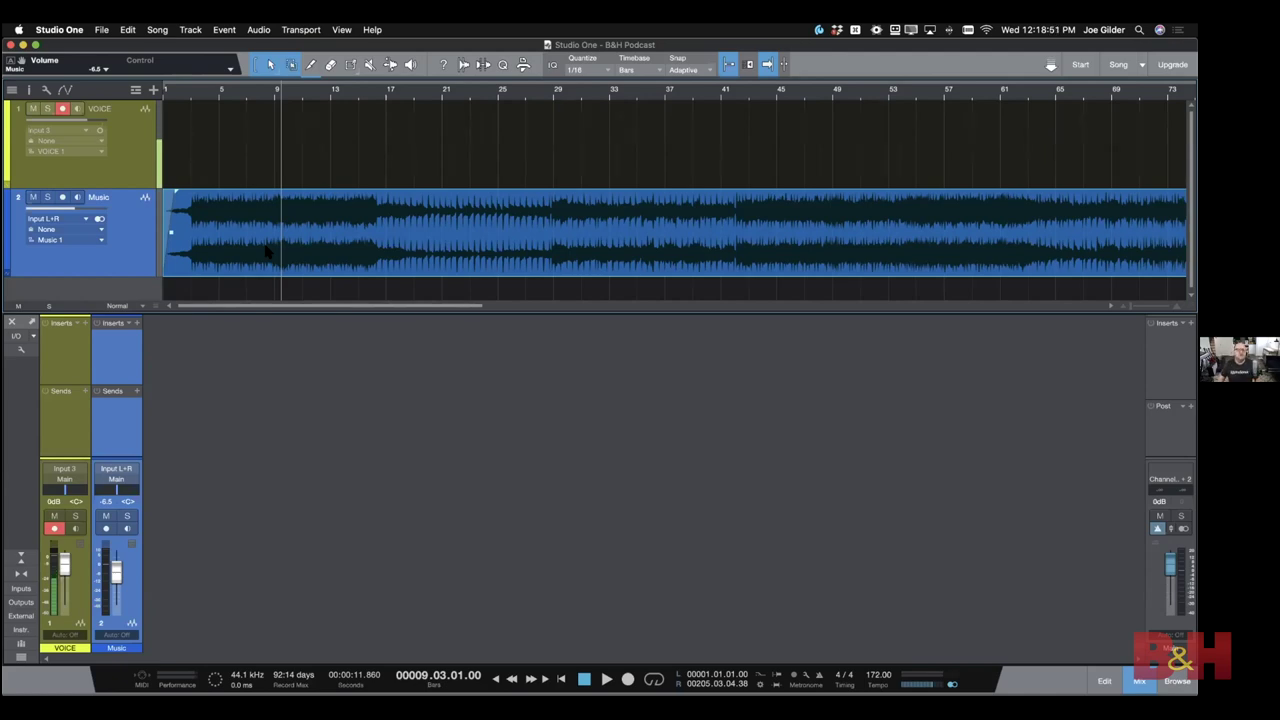
right_click(266, 252)
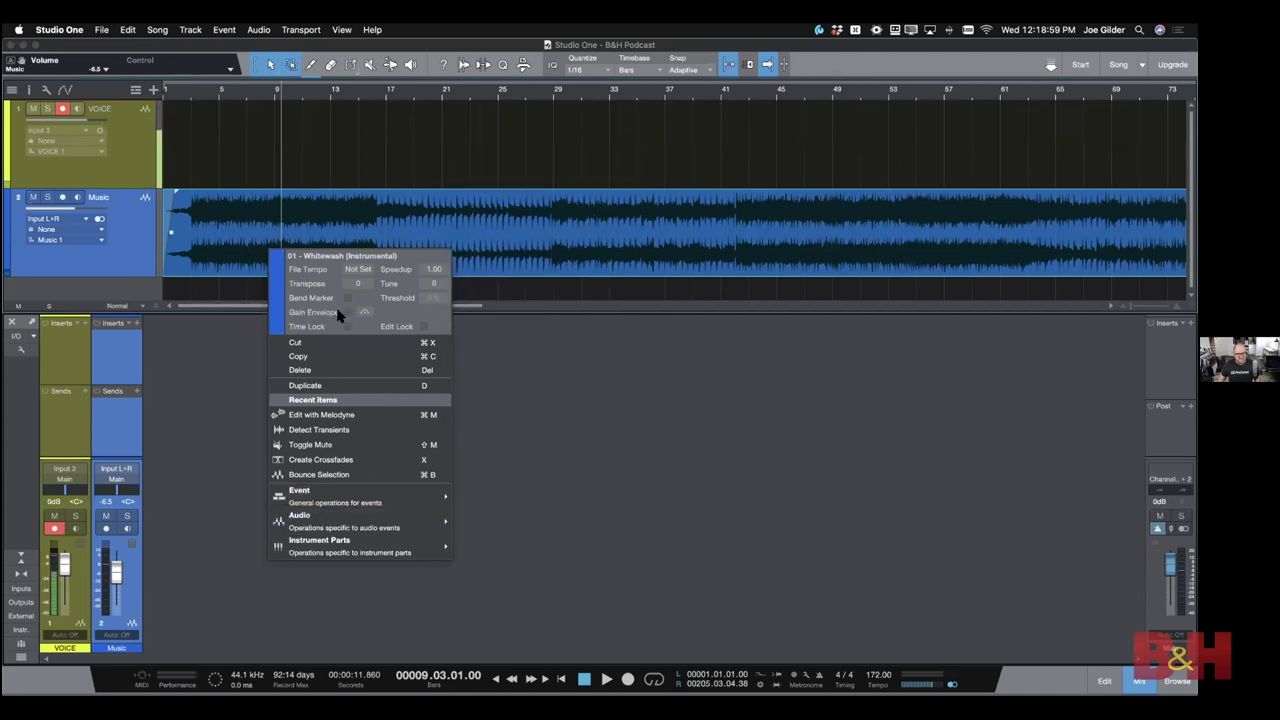
click(222, 249)
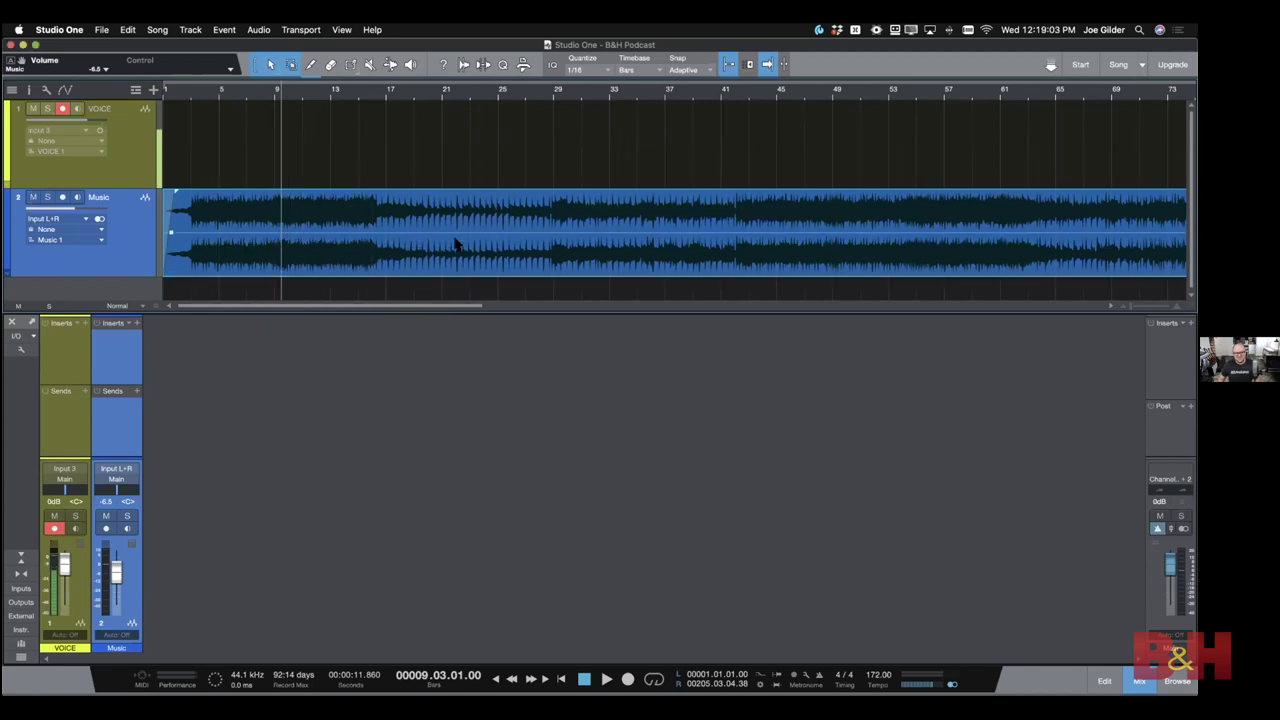
Turn off snapping and play the music from about bar 8 to find where the voice should enter
key(n)
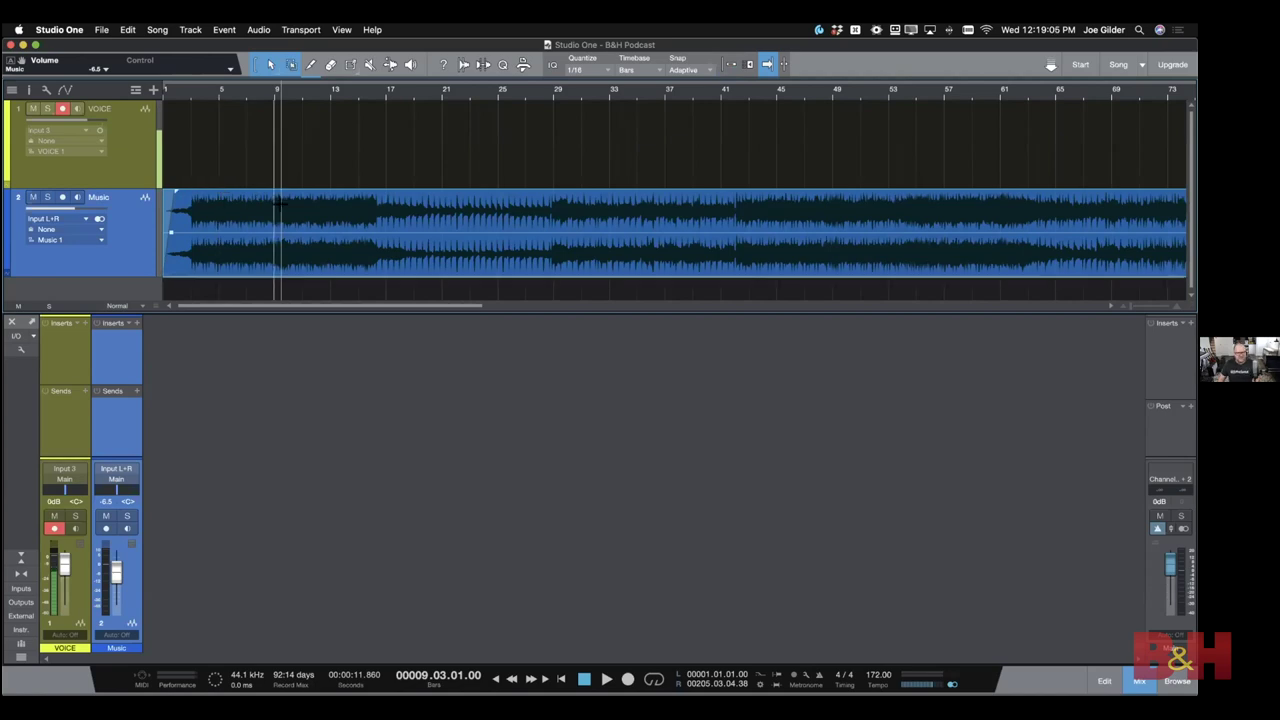
key(e)
key(e)
key(e)
key(e)
key(e)
key(e)
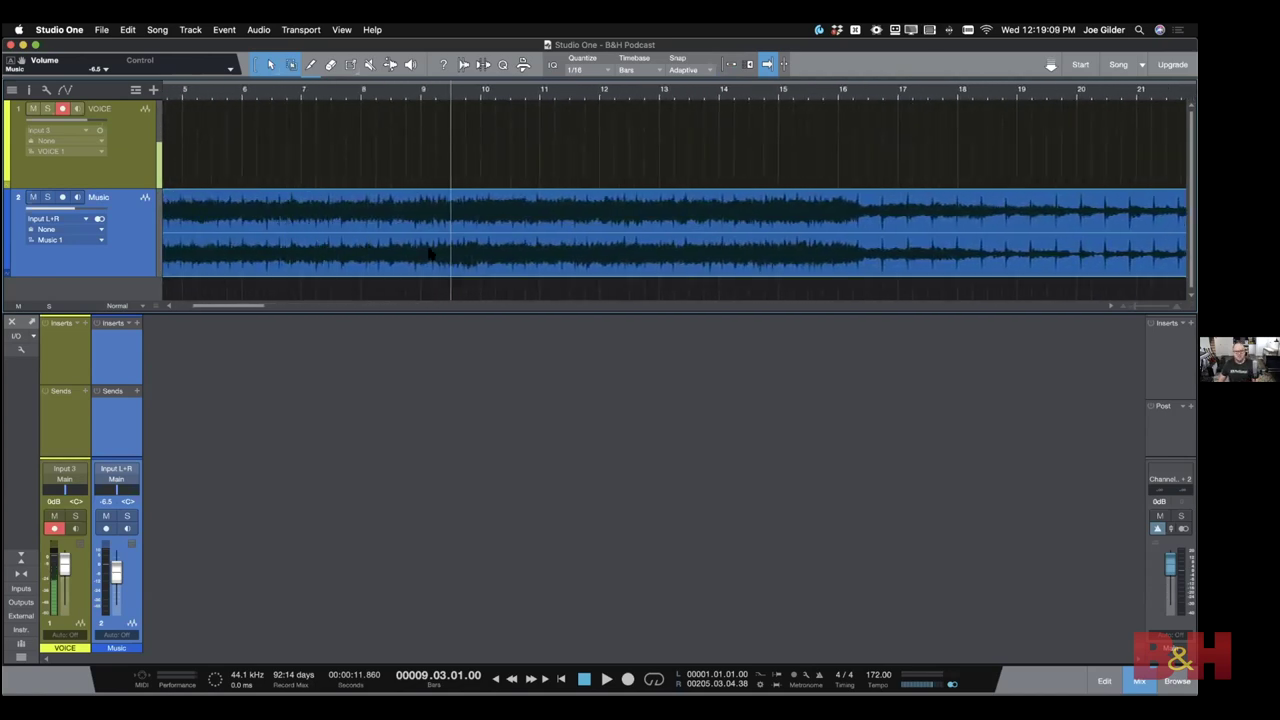
click(368, 92)
key(space)
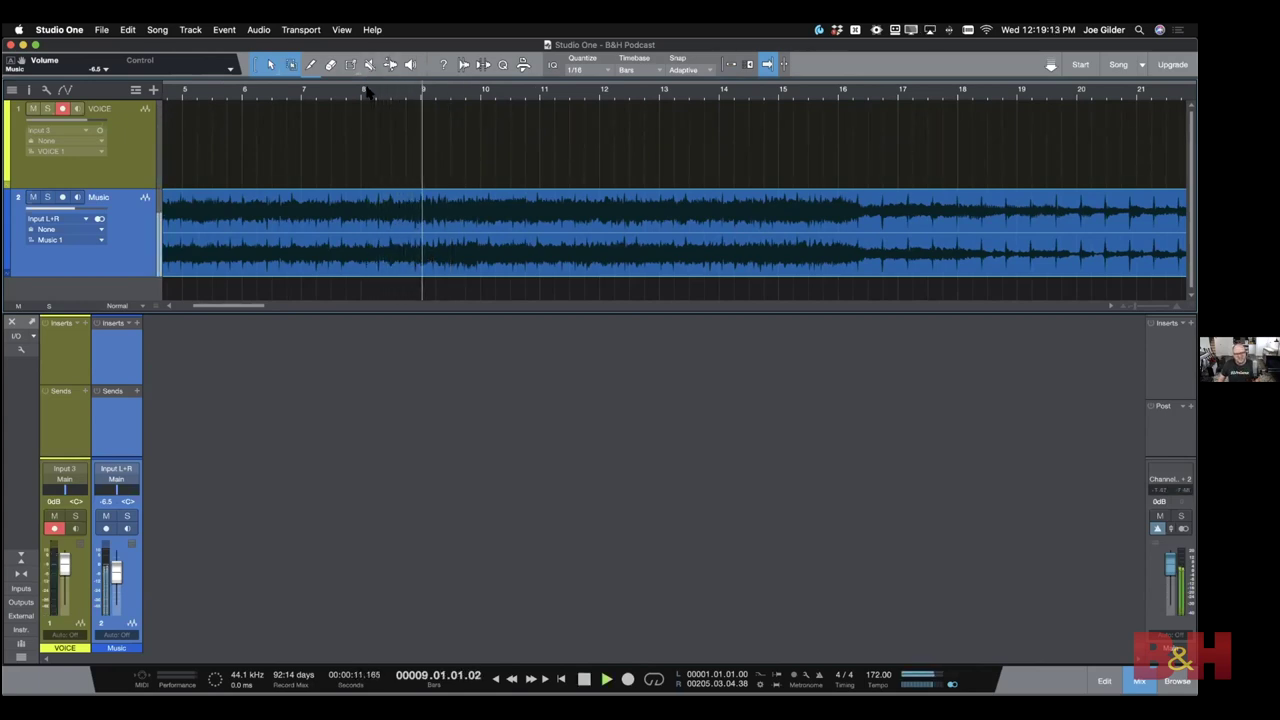
key(space)
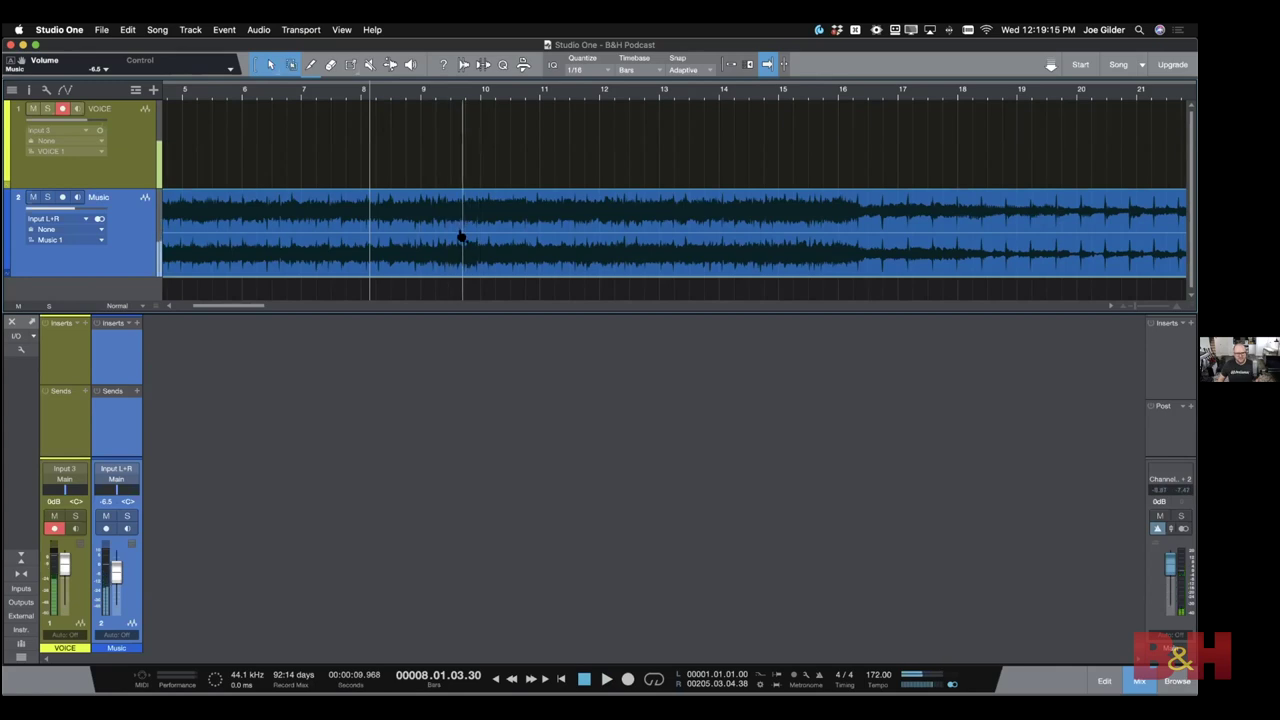
Add gain envelope points just before bar 10, lower the music from there, and add two points near bars 14 and 15 at that level
click(462, 237)
click(480, 246)
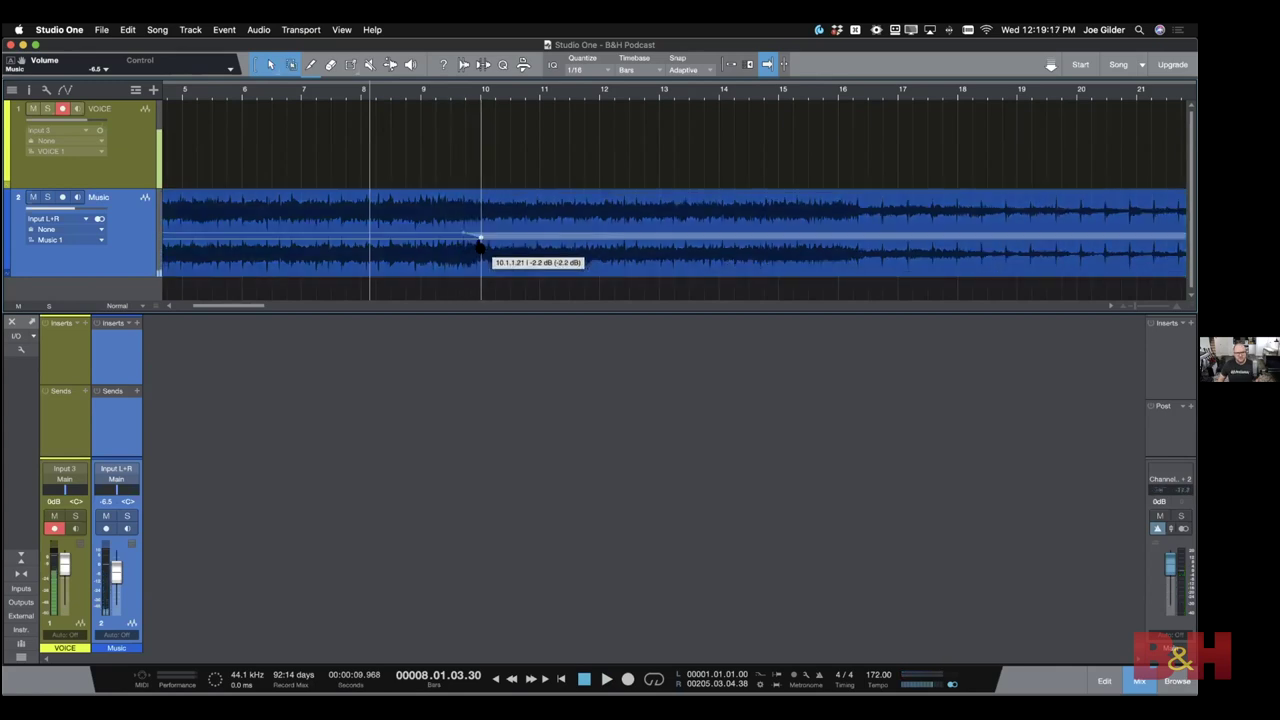
mouse_move(480, 246)
mouse_down()
mouse_move(472, 268)
mouse_move(473, 216)
mouse_move(470, 264)
mouse_up()
key(w)
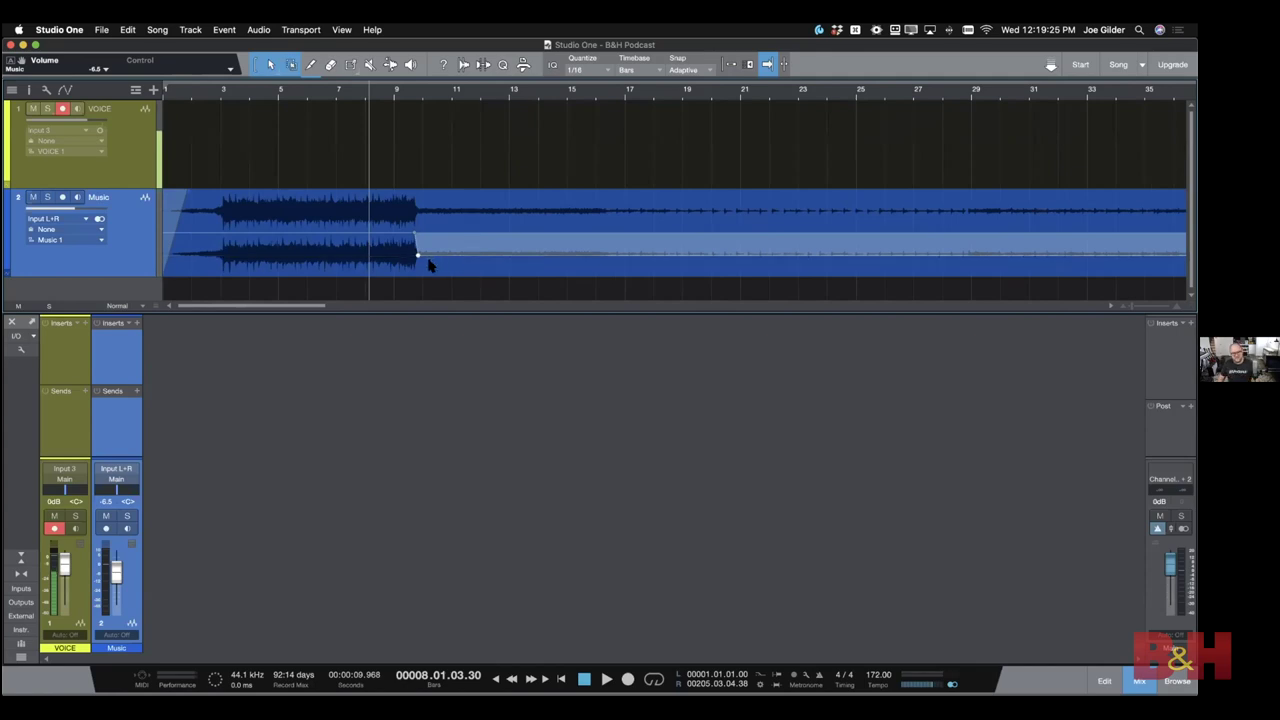
click(541, 256)
mouse_move(562, 260)
mouse_down()
mouse_move(564, 236)
mouse_move(563, 256)
mouse_up()
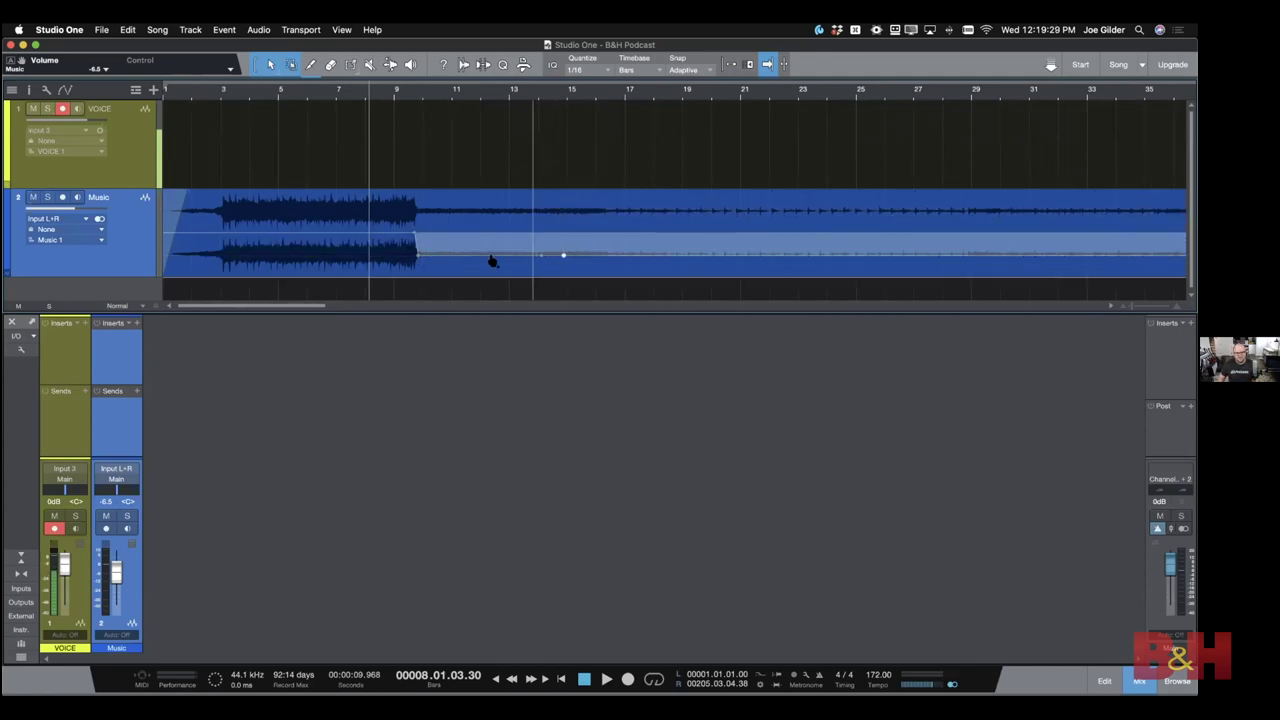
Move the lowered envelope point just before bar 10 slightly earlier to steepen the music's drop
key(e)
key(e)
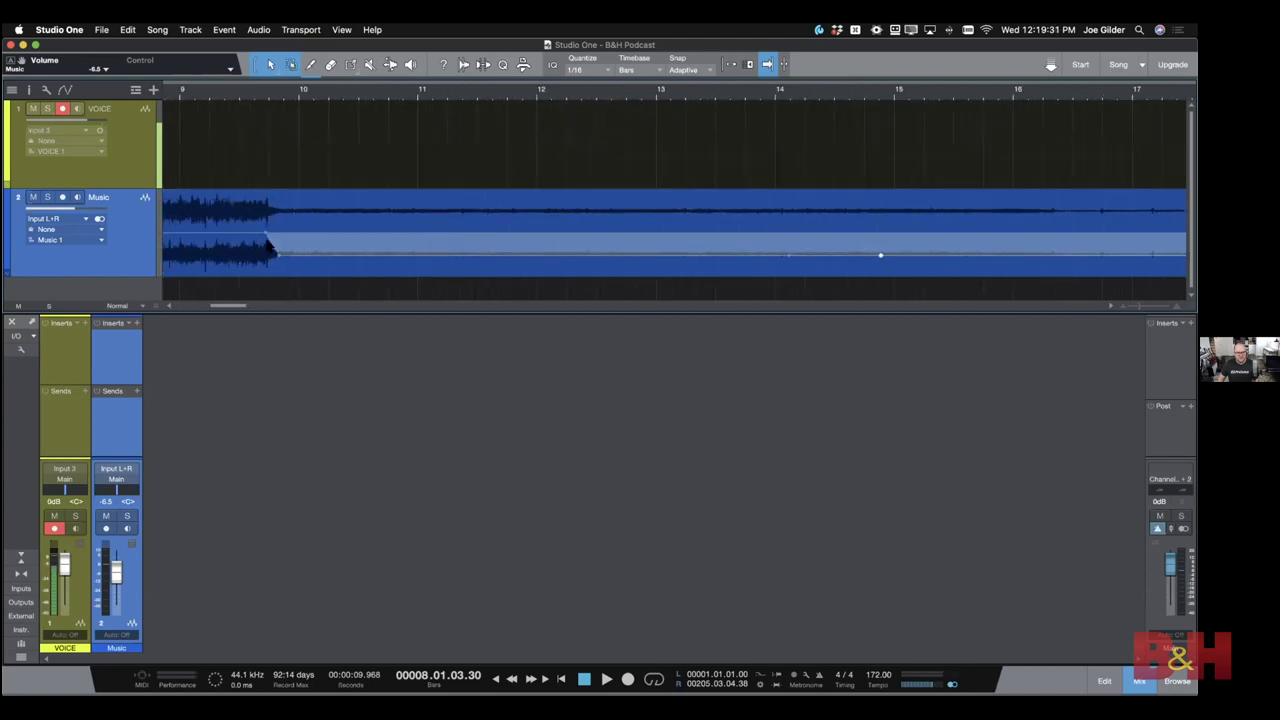
mouse_move(278, 260)
mouse_down()
mouse_move(278, 242)
mouse_move(274, 255)
mouse_up()
scroll(477, 300, left, 3)
scroll(423, 274, down, 3)
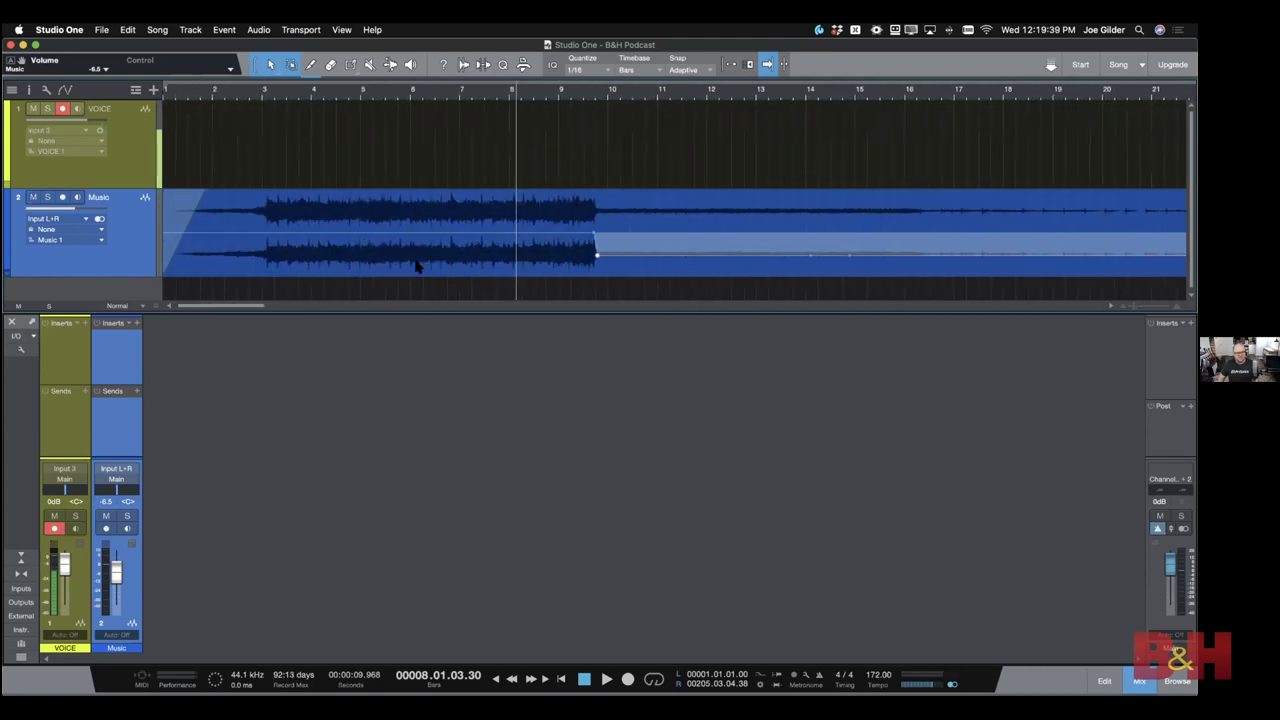
Record a take on the VOICE track over the music from bar 1 to about bar 18
key(Home)
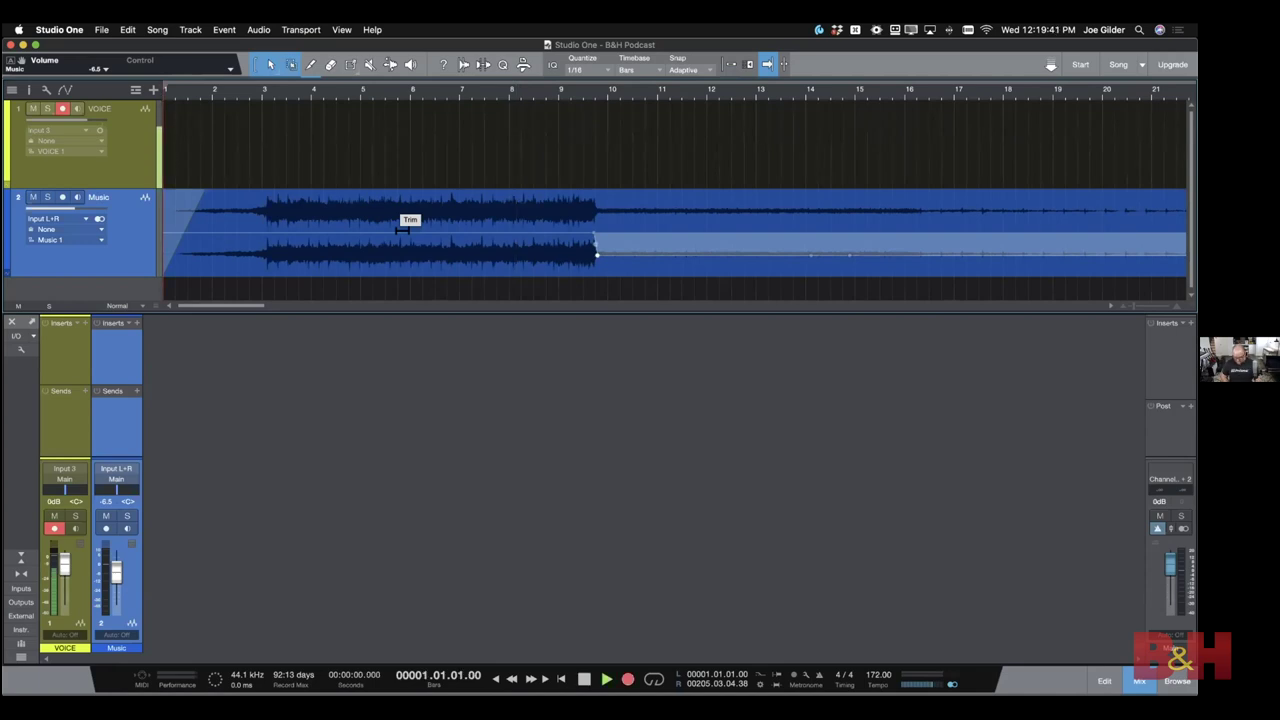
key(KP_Multiply)
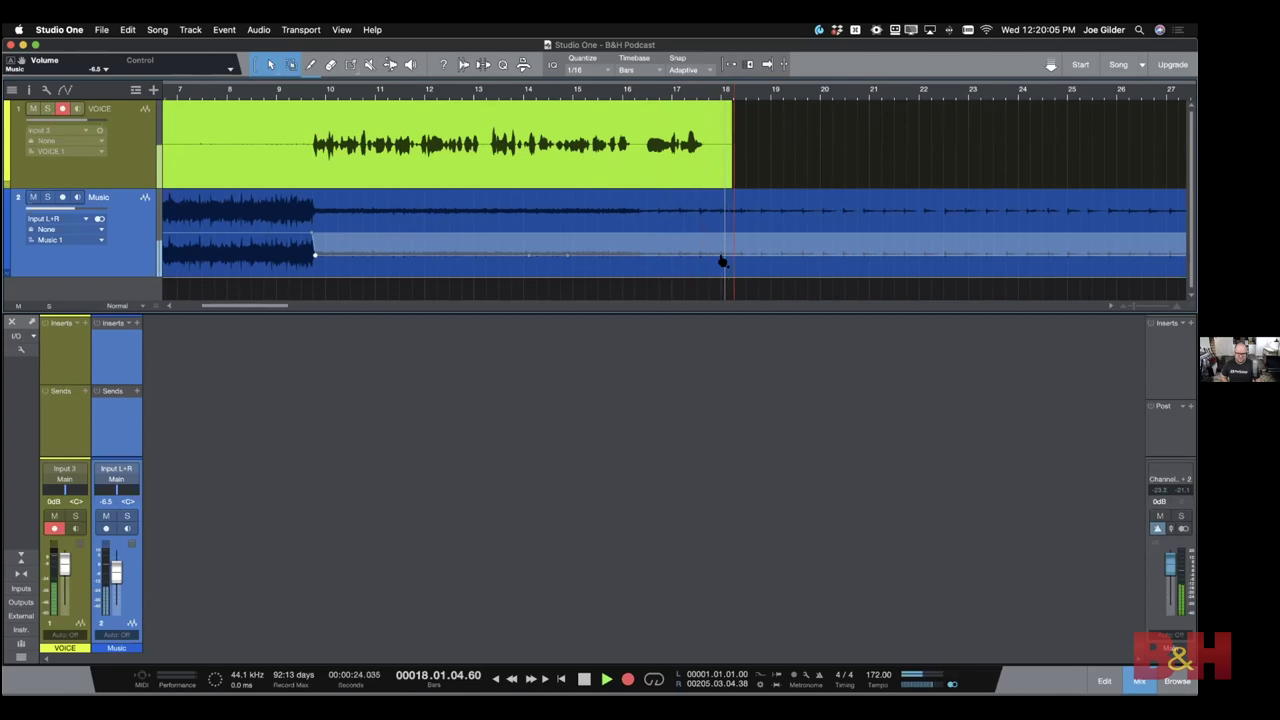
key(space)
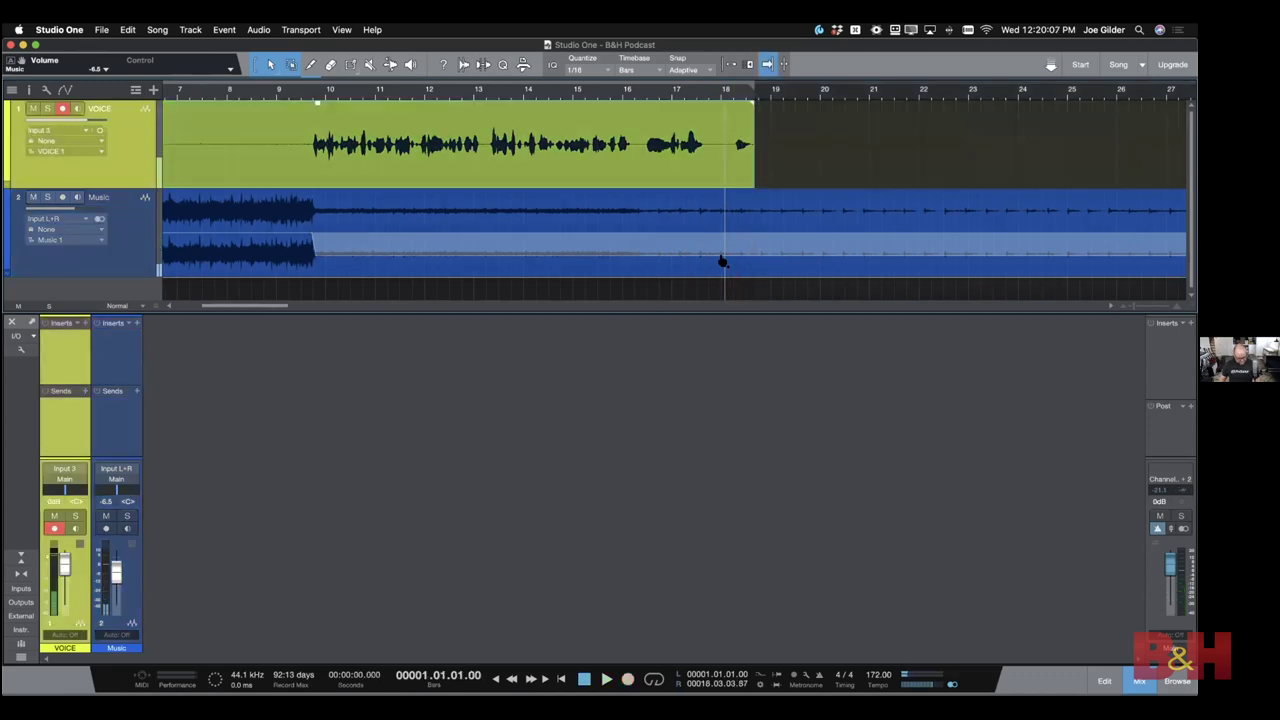
Play back the voice take with the lowered music from bar 9, beat 3, and delete the take
click(306, 92)
key(space)
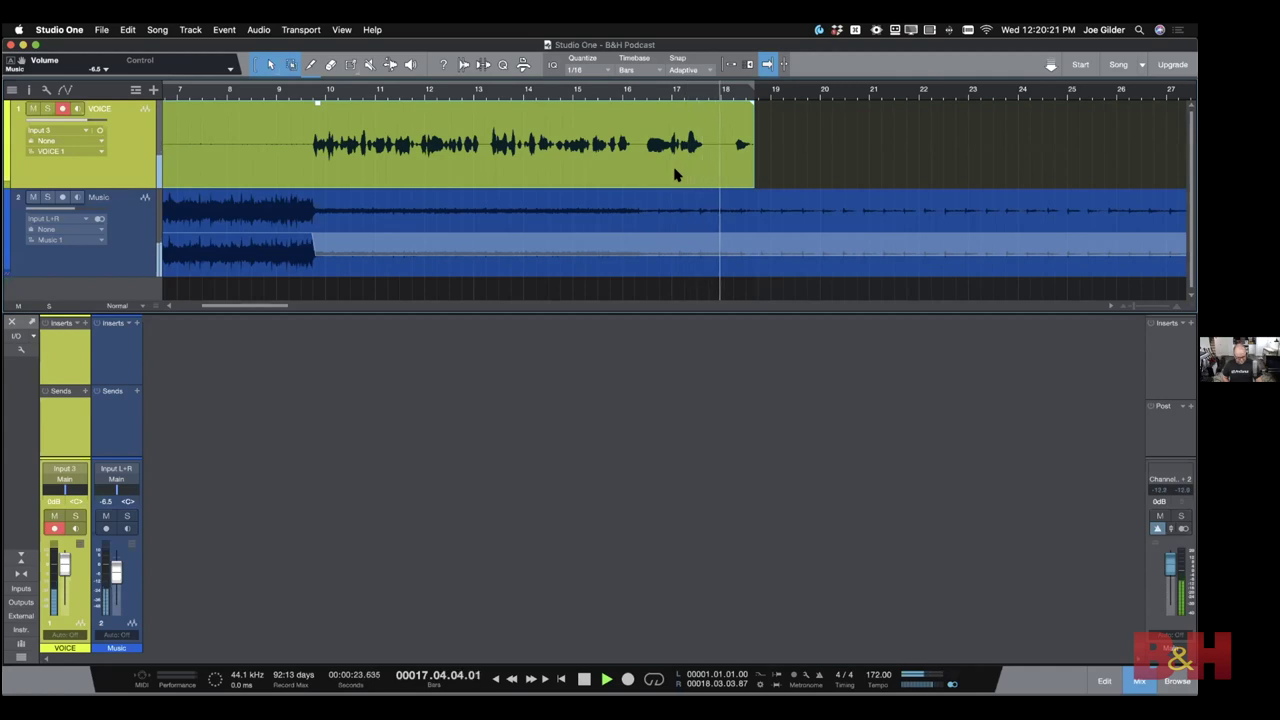
key(space)
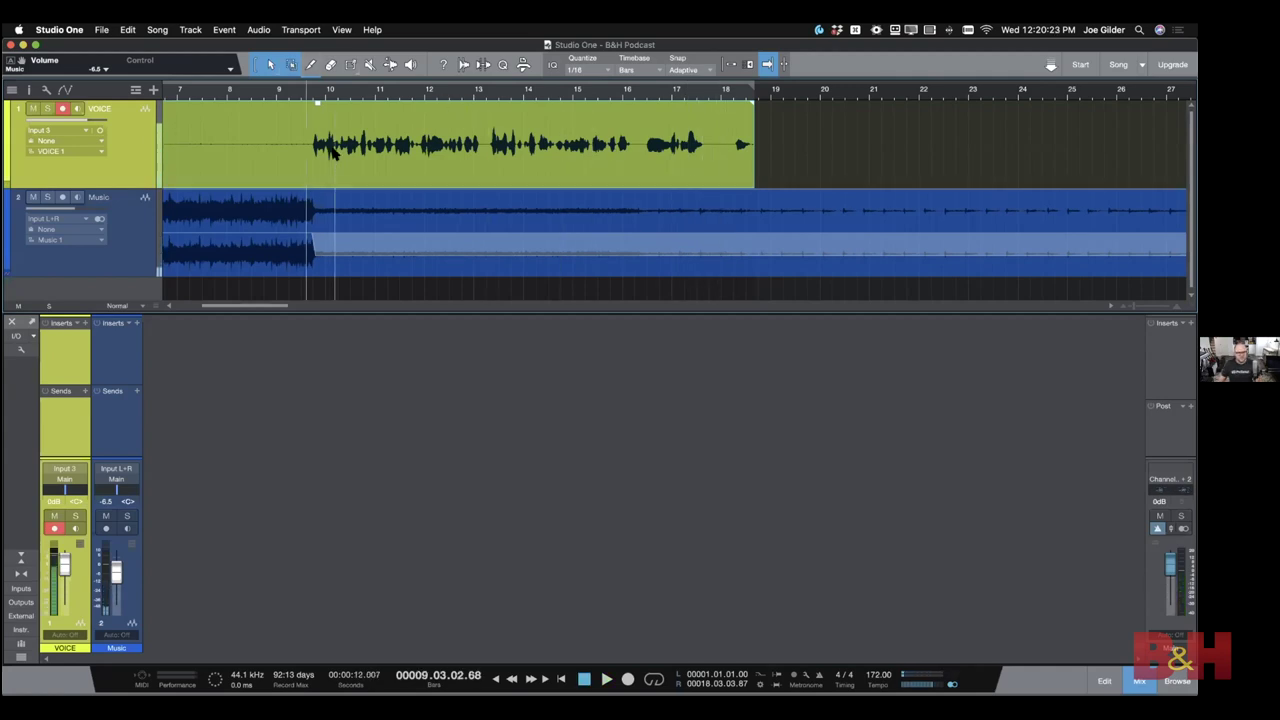
key(Delete)
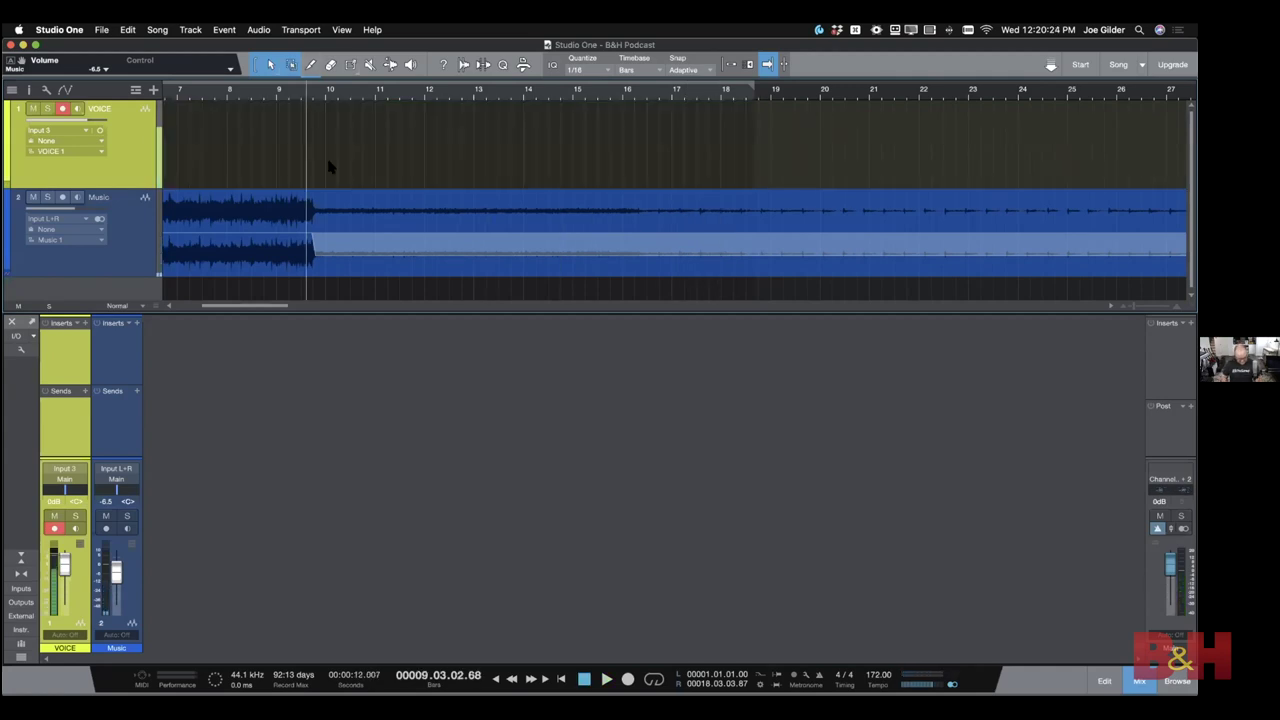
Play from about bar 8, punch in a new VOICE take from bar 9, beat 3 to about bar 14, and return to bar 8
click(249, 99)
key(space)
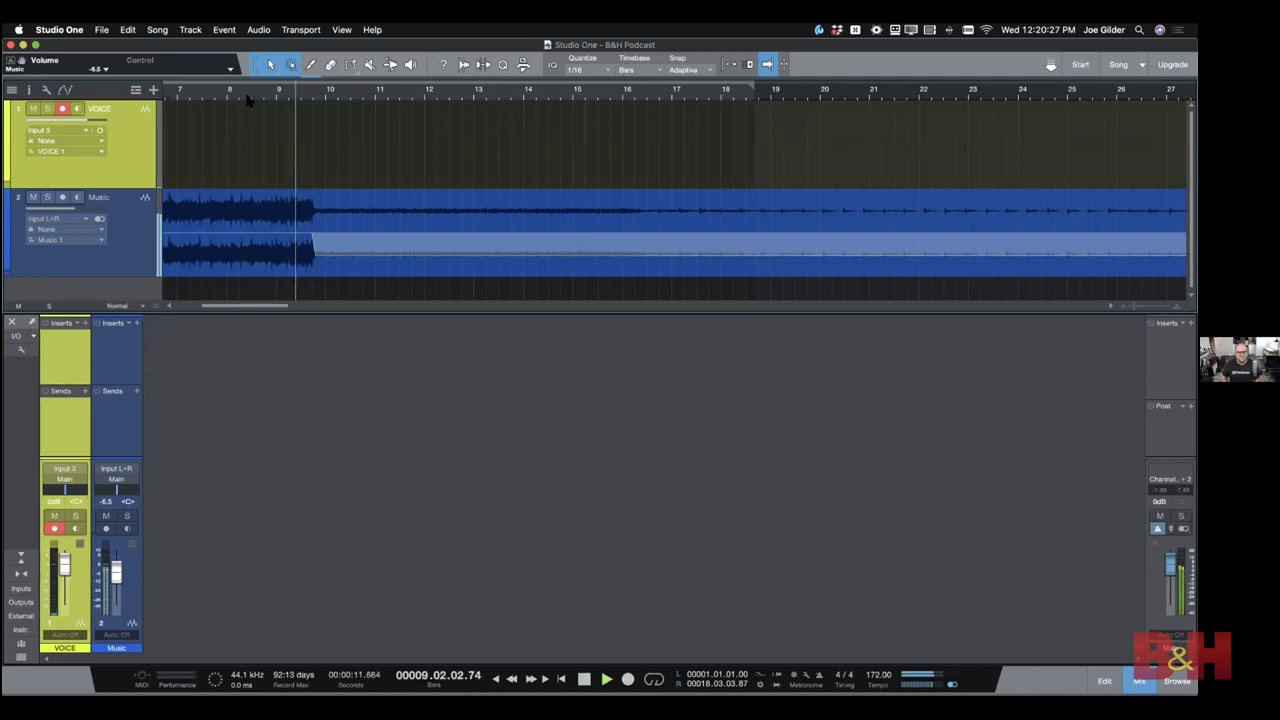
key(KP_Multiply)
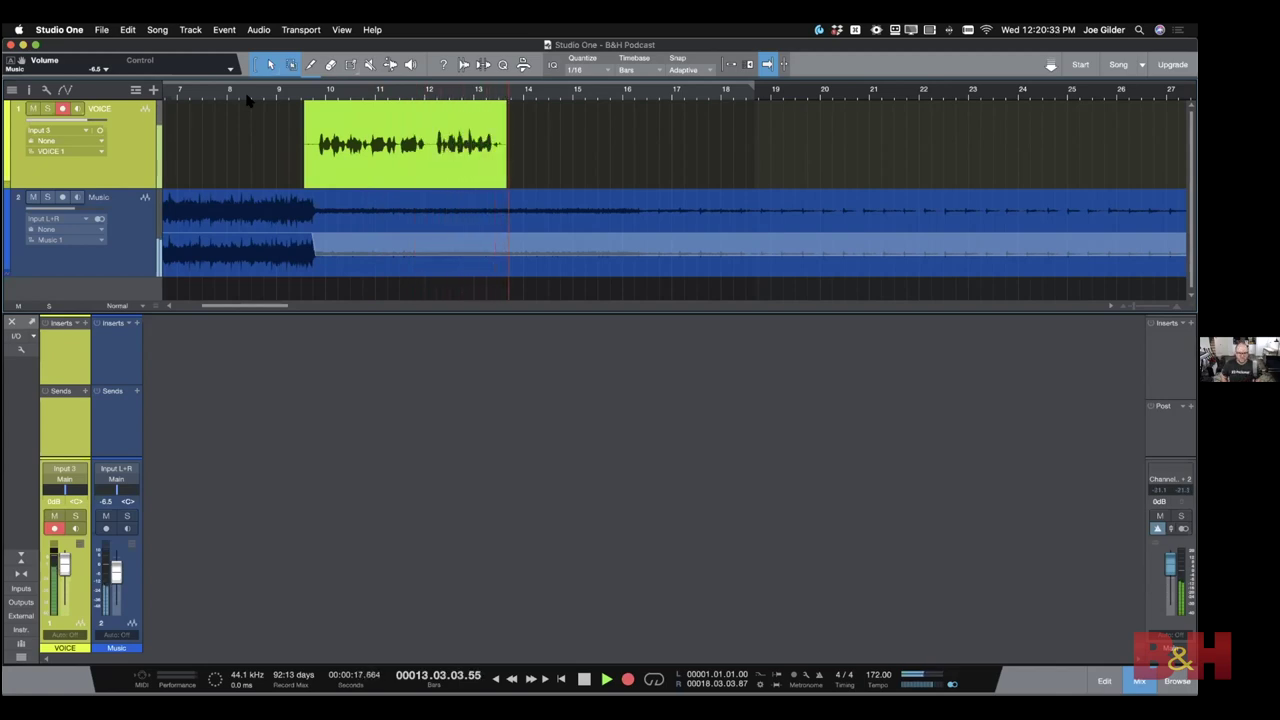
key(KP_Multiply)
key(space)
click(248, 97)
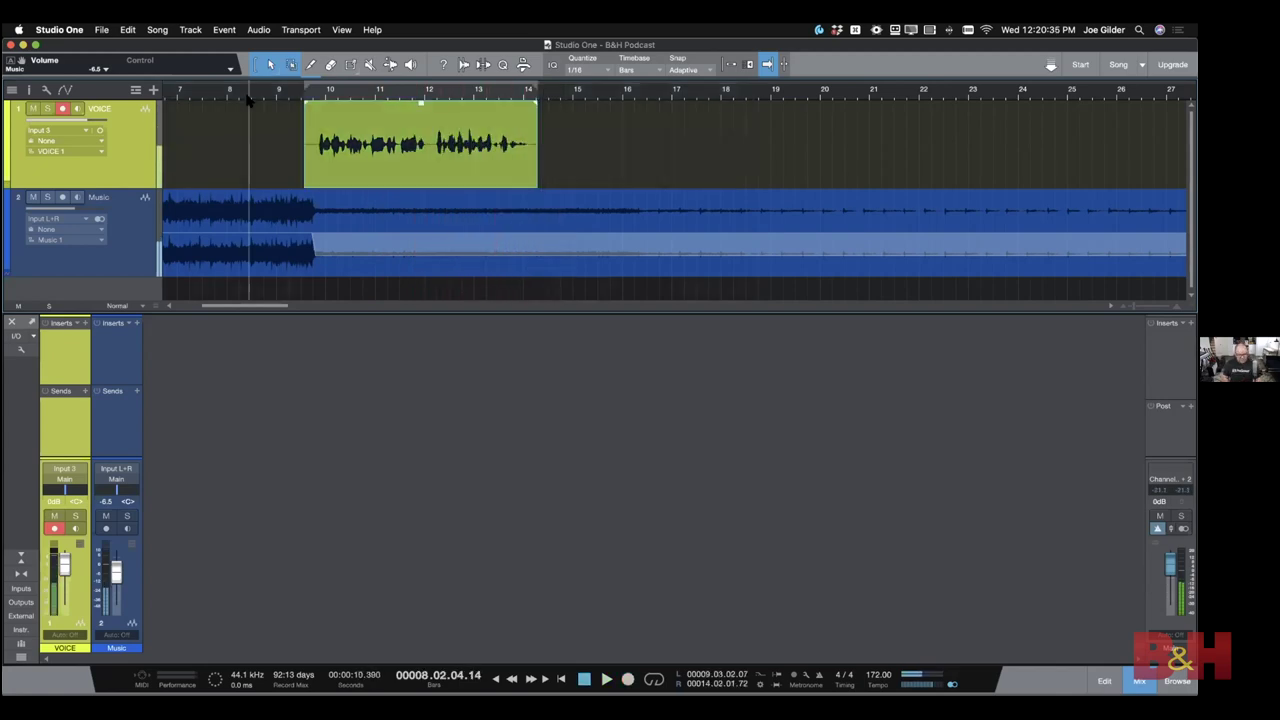
Try to raise the music's gain envelope near bar 14, revert it, and redo the voice take that was also undone
click(516, 256)
drag(523, 259, 530, 228)
click(550, 247)
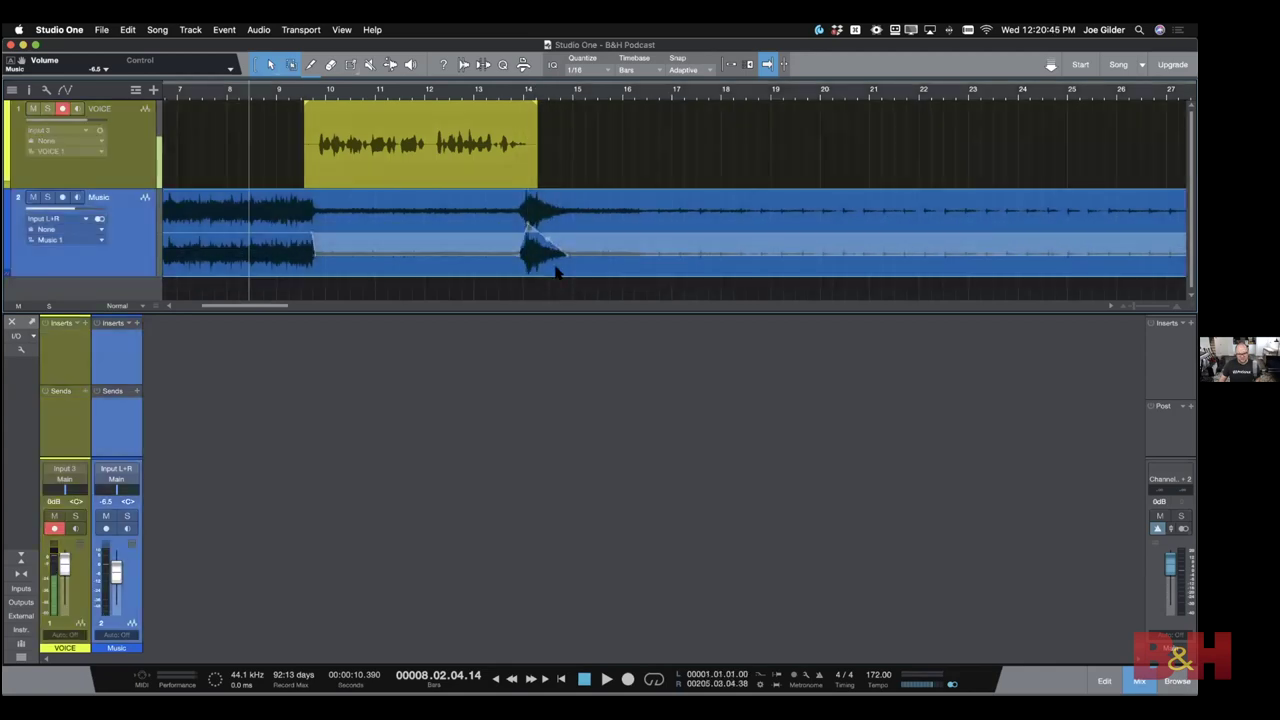
double_click(537, 245)
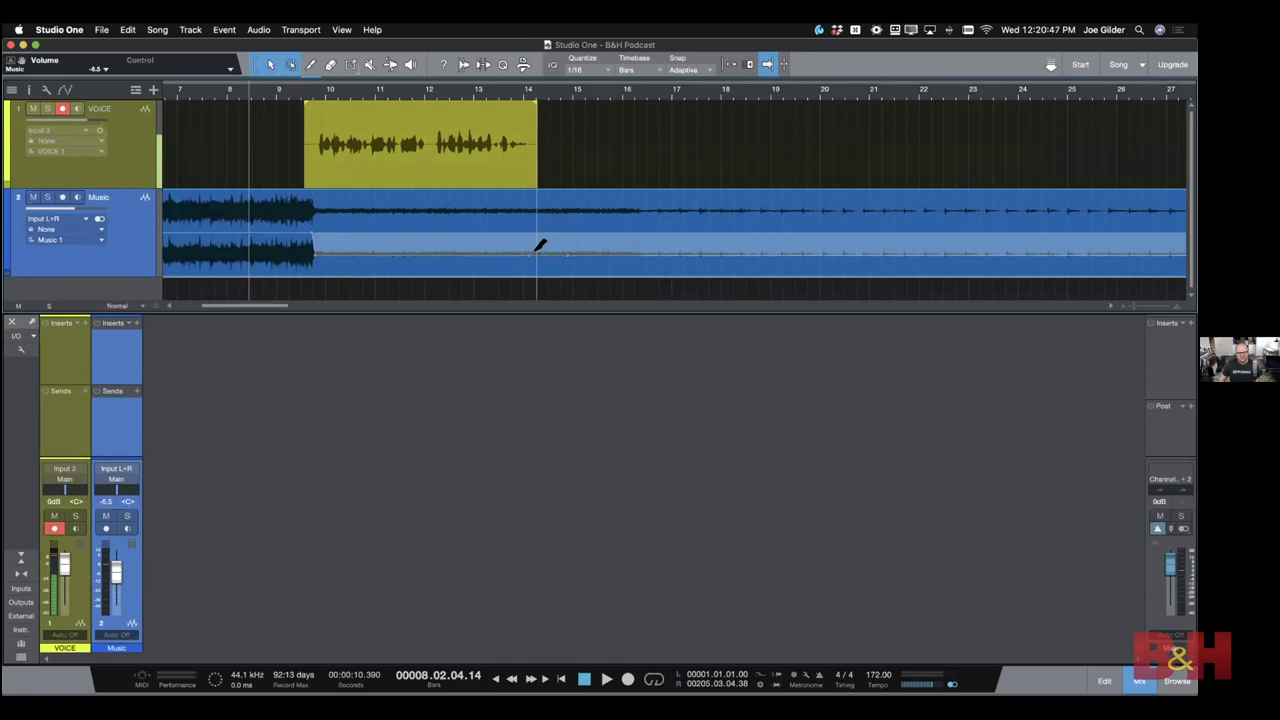
key(ctrl+z)
key(ctrl+z)
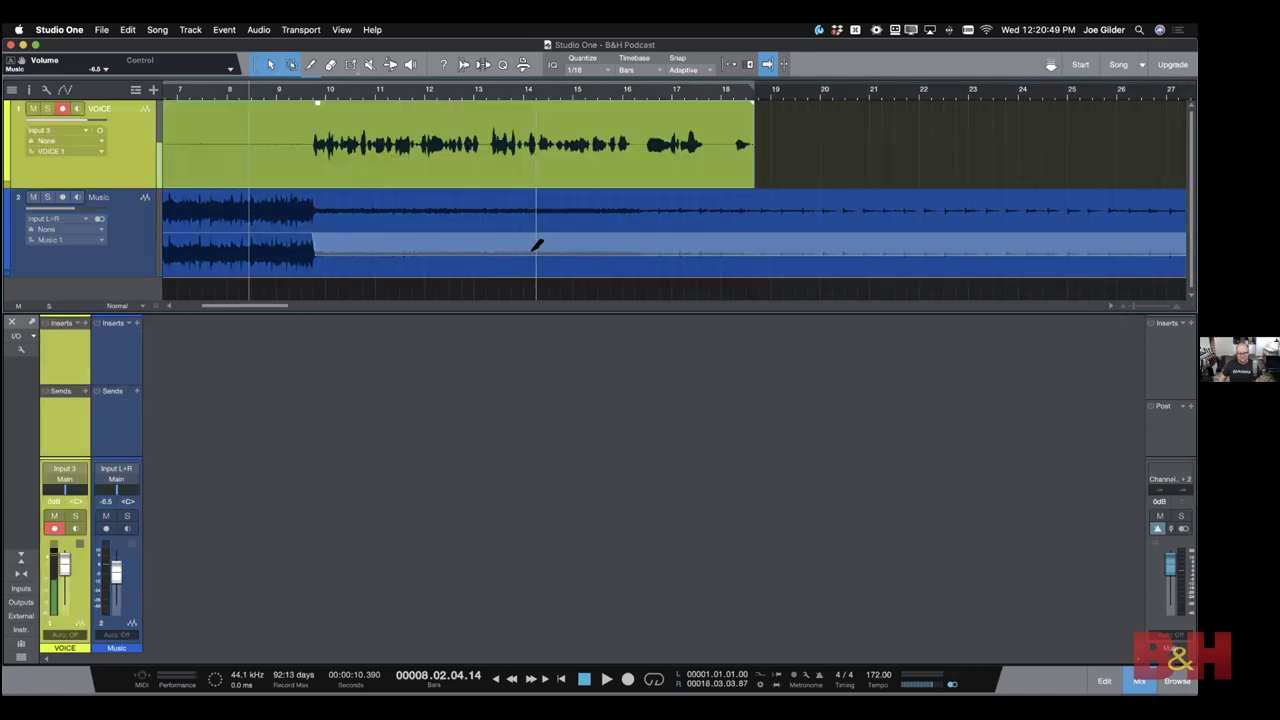
key(ctrl+y)
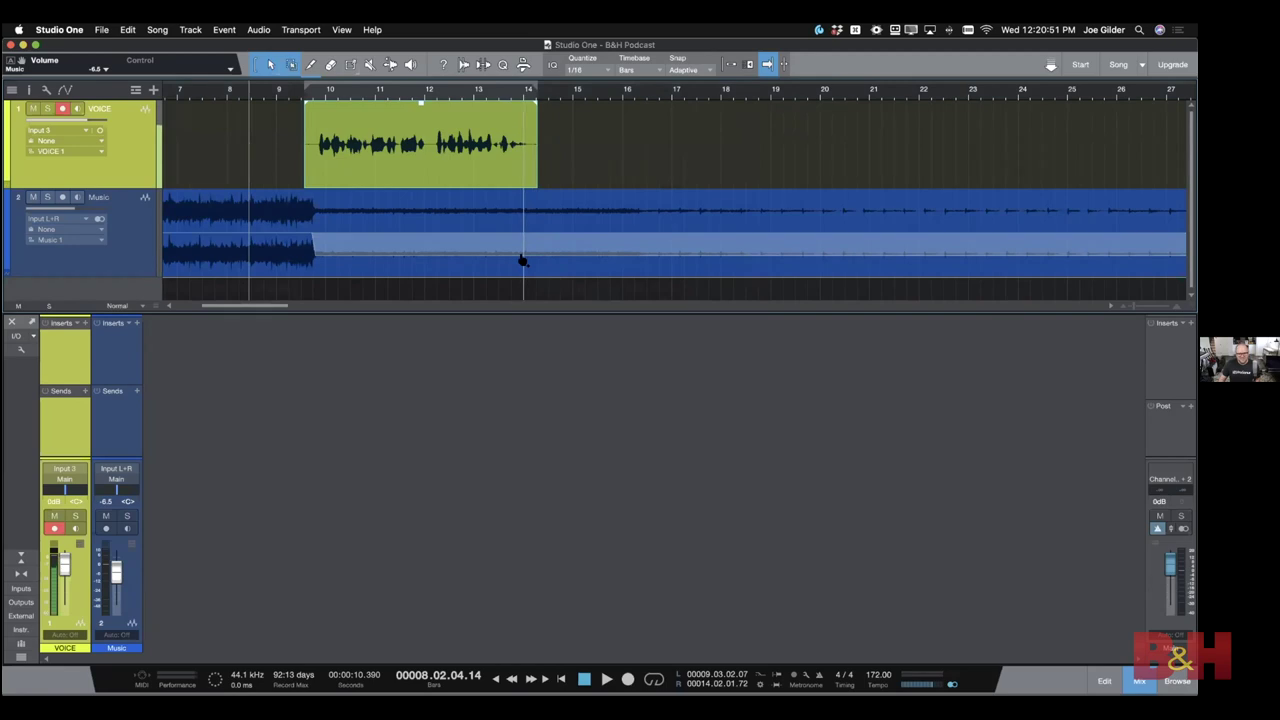
Add a gain envelope point at about bar 14 and raise the point beside it to bring the music back up
click(524, 257)
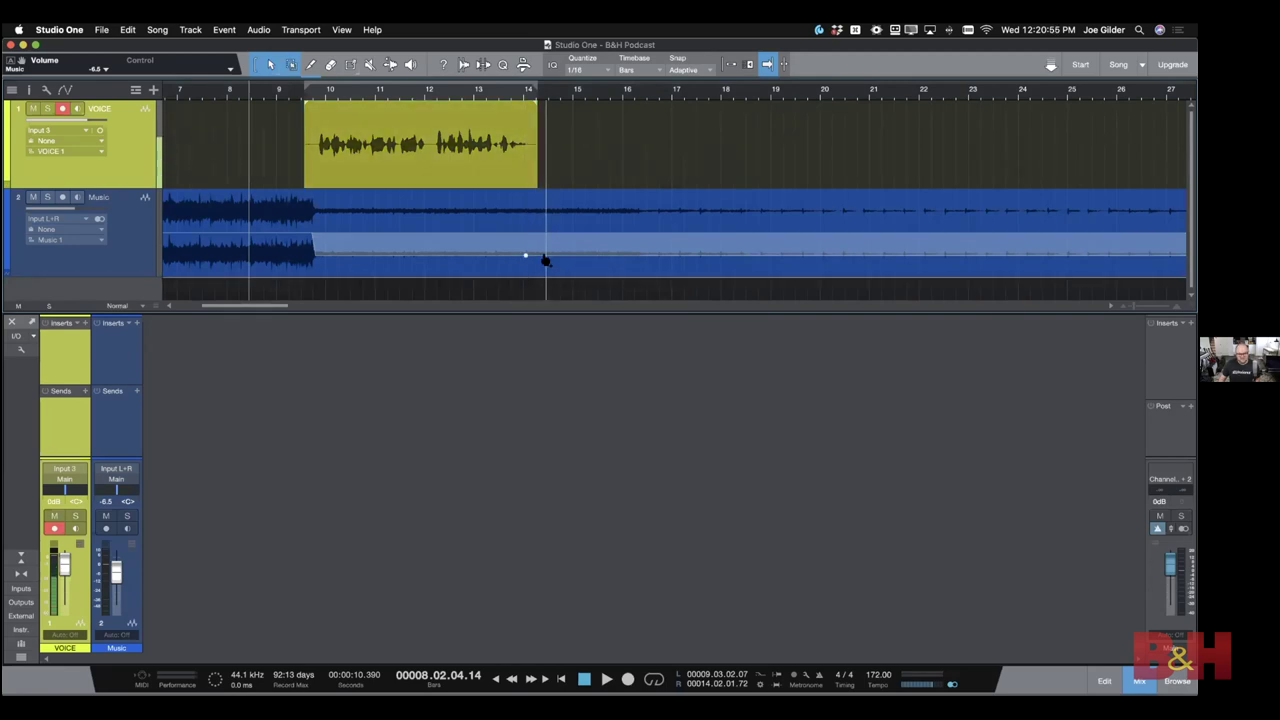
drag(541, 258, 533, 231)
key(w)
key(w)
key(w)
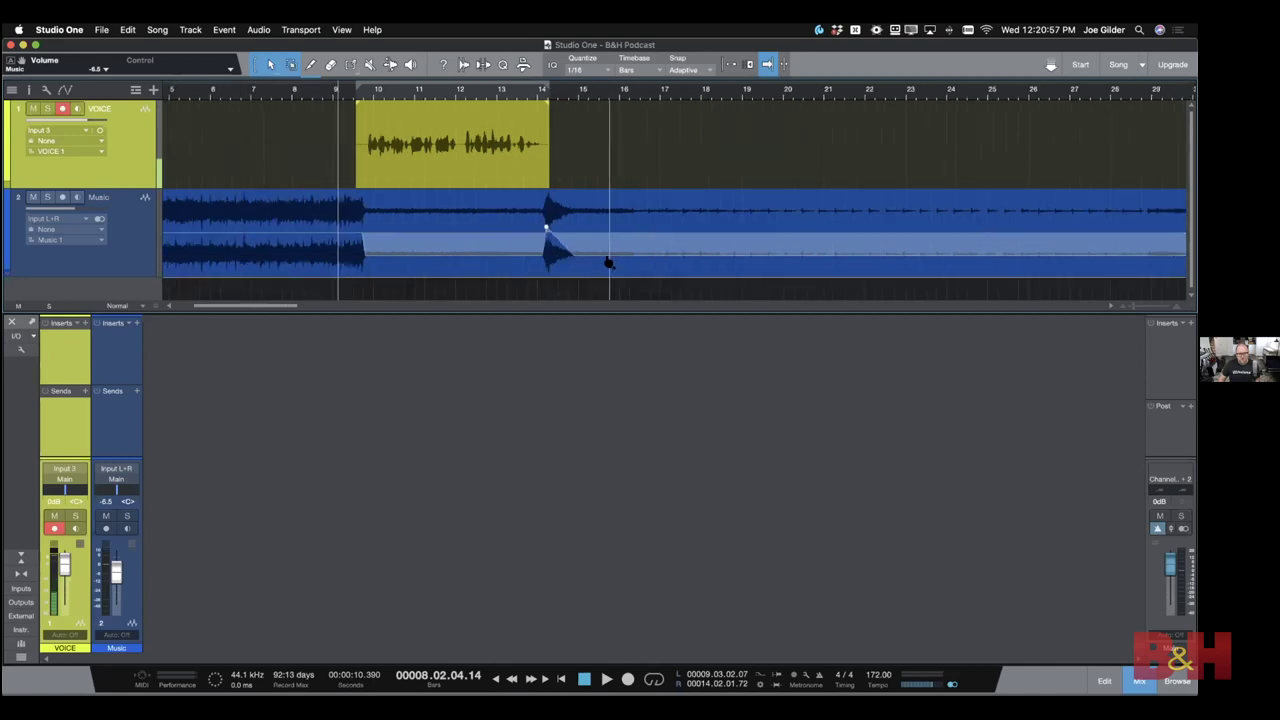
Split the Music clip at bar 19, beat 4, delete the remainder, and raise the gain envelope from about bar 14 to bar 22
click(444, 242)
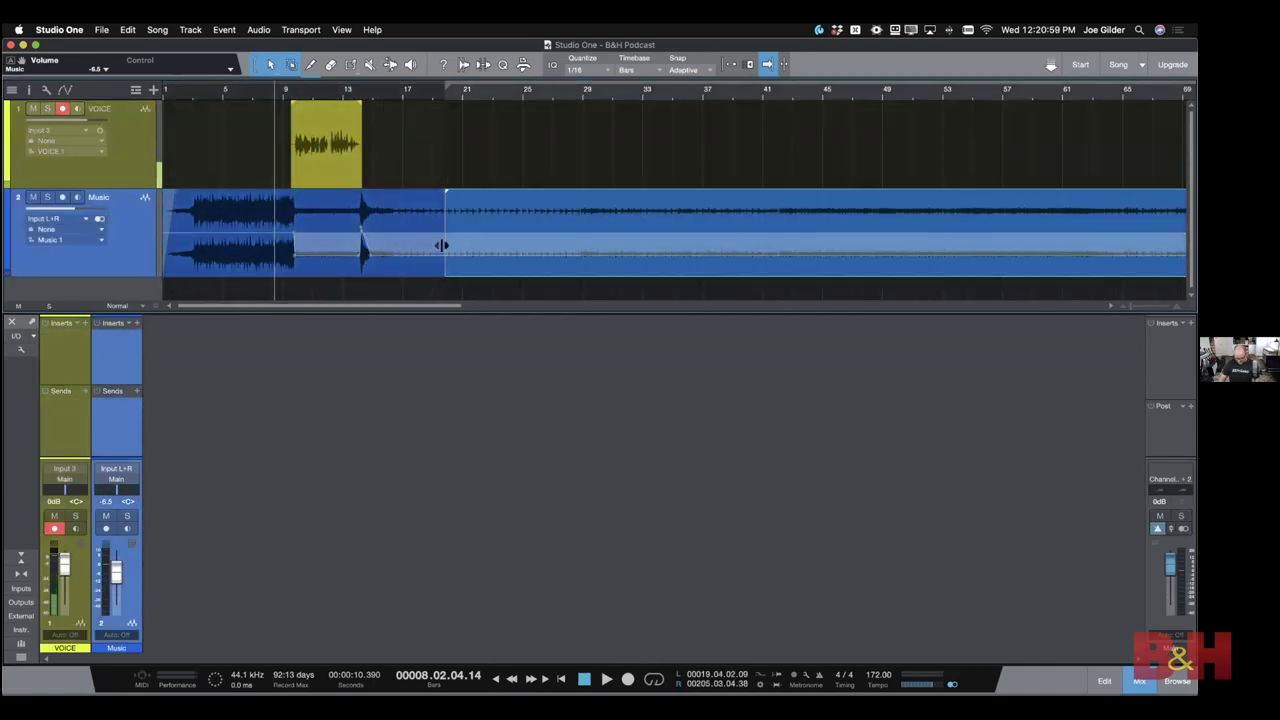
key(Delete)
click(366, 258)
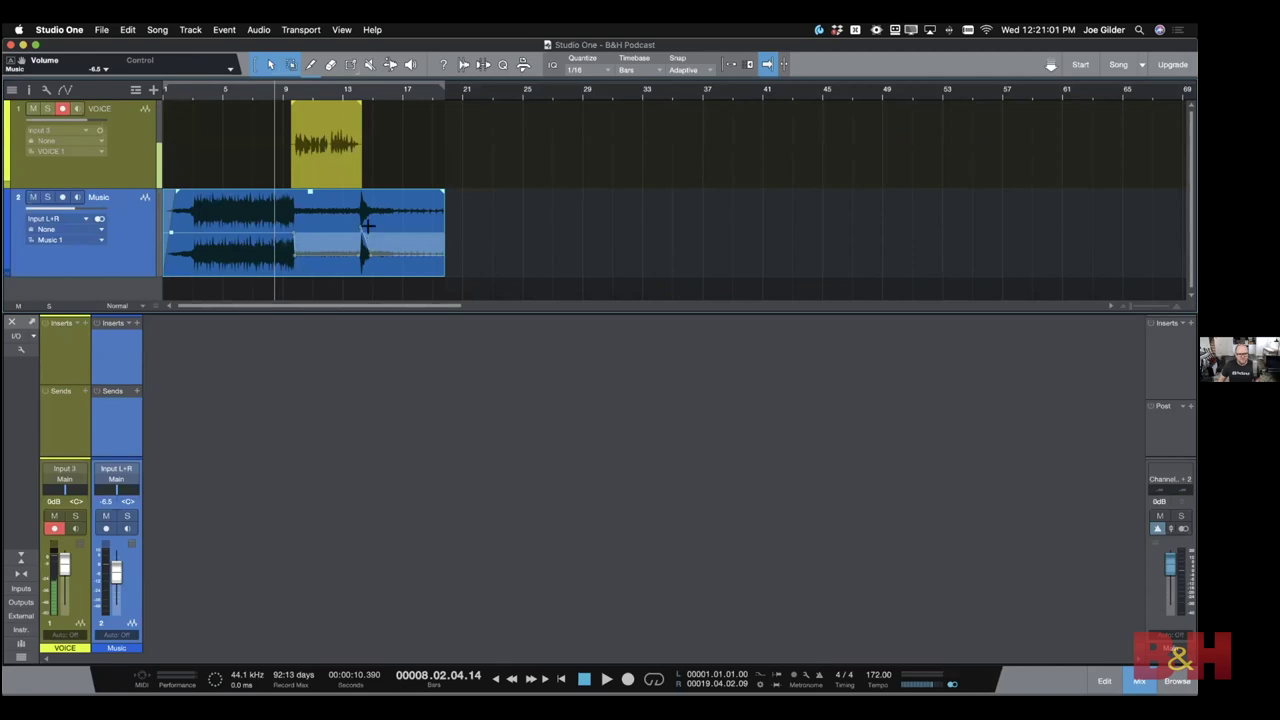
drag(366, 227, 484, 224)
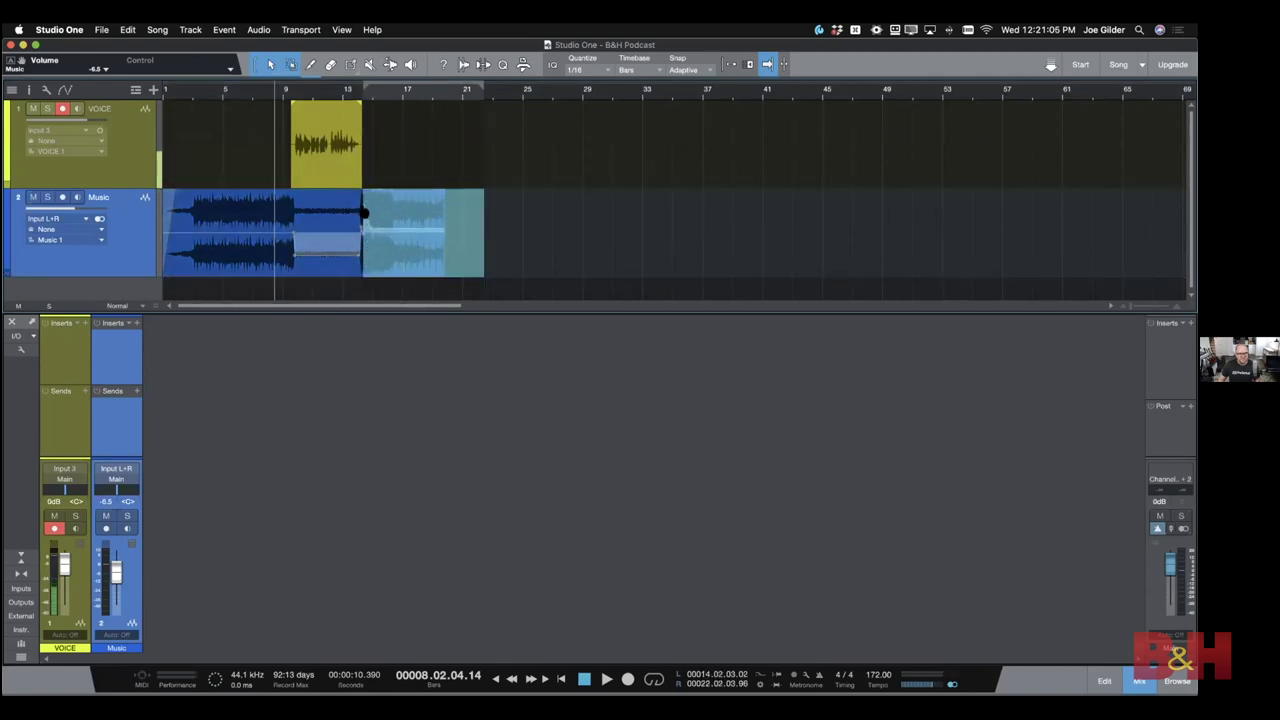
key(ctrl+v)
scroll(362, 207, up, 5)
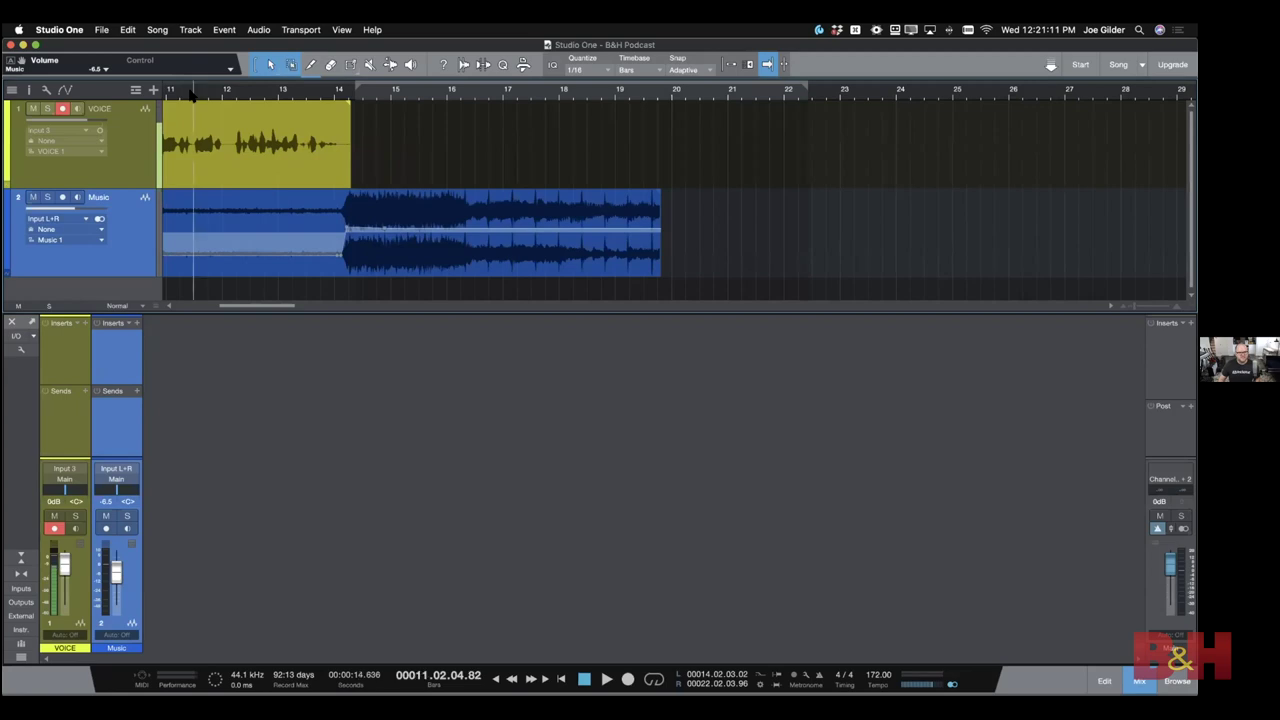
Play the intro from bar 8 through the voice take to about bar 14 to check the music levels
scroll(193, 93, left, 10)
click(548, 93)
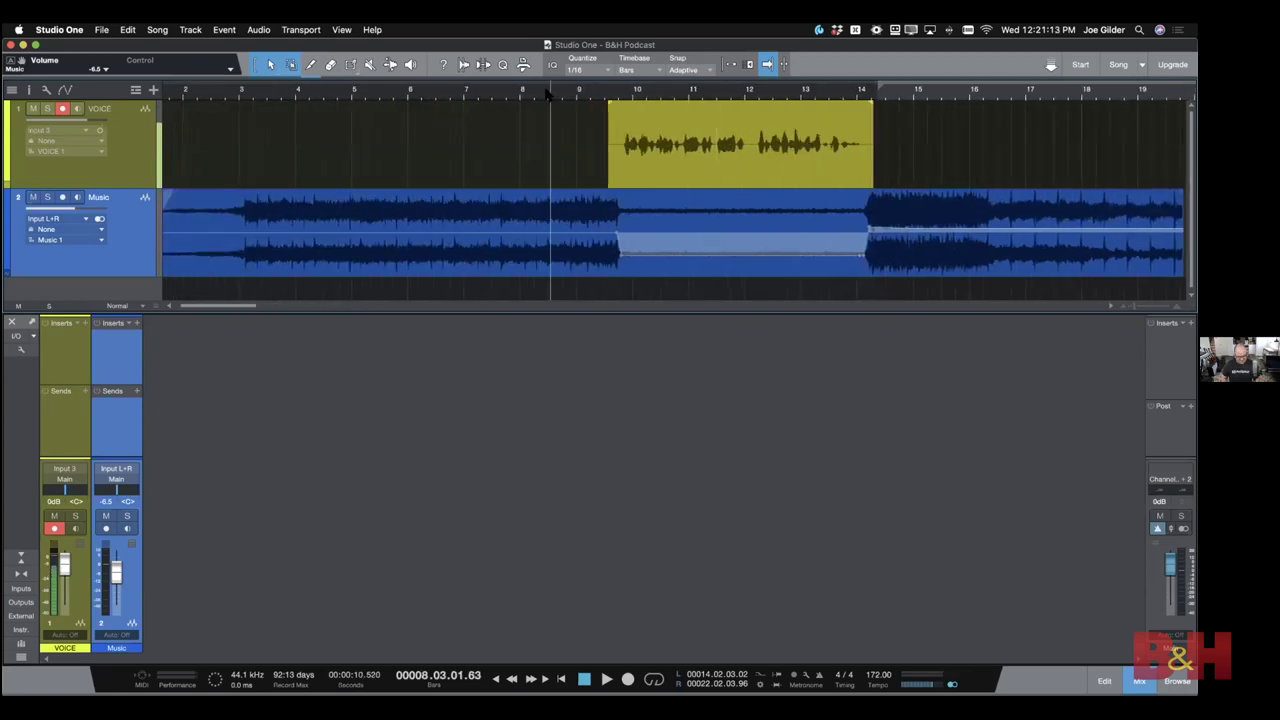
key(space)
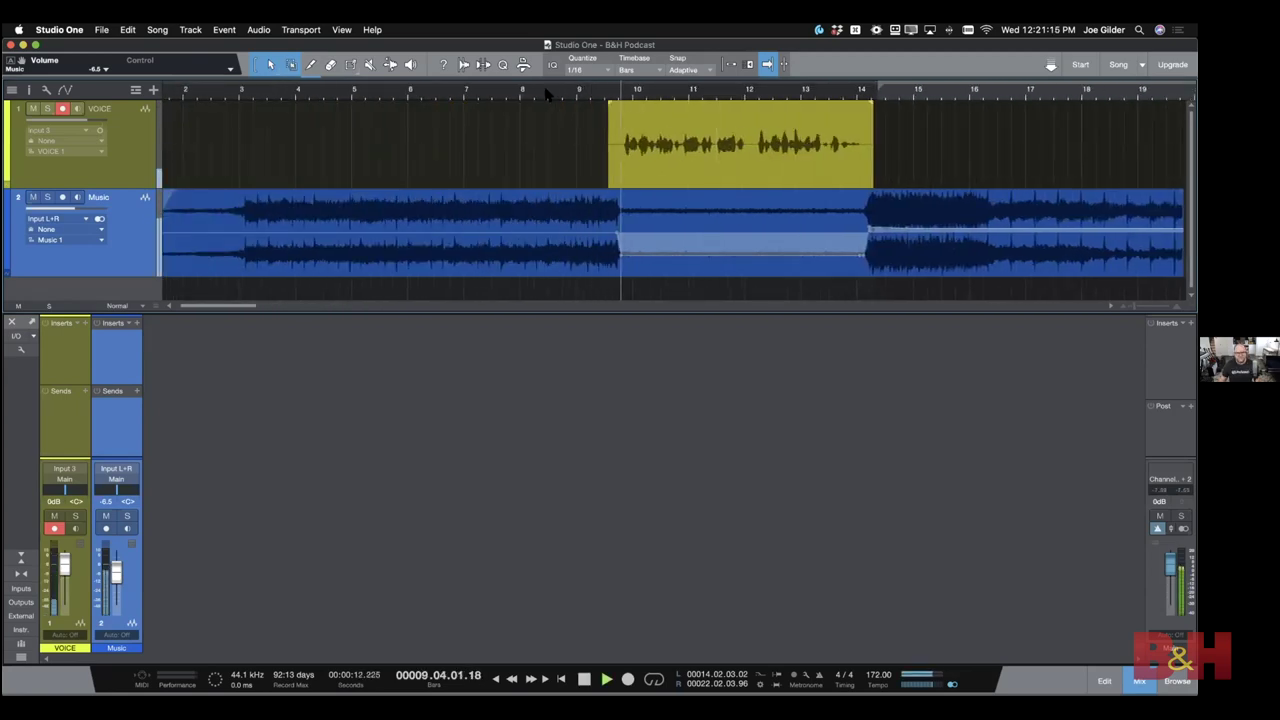
key(w)
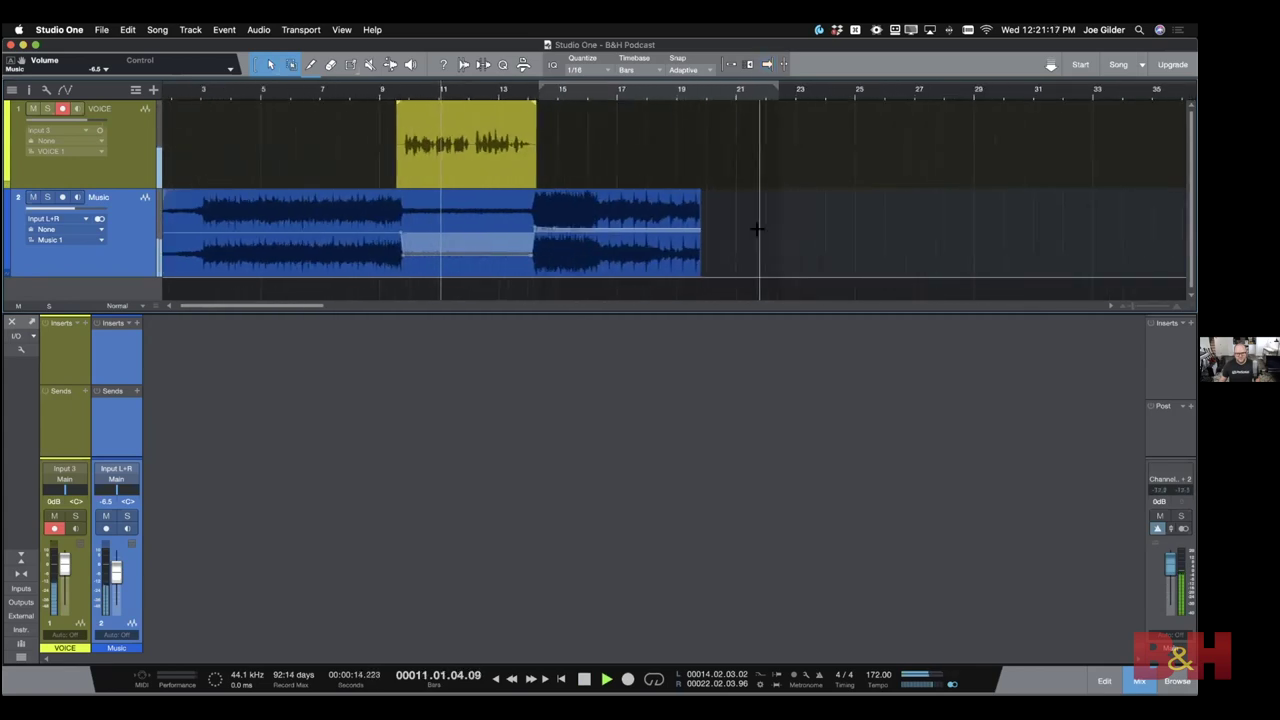
scroll(740, 229, right, 1)
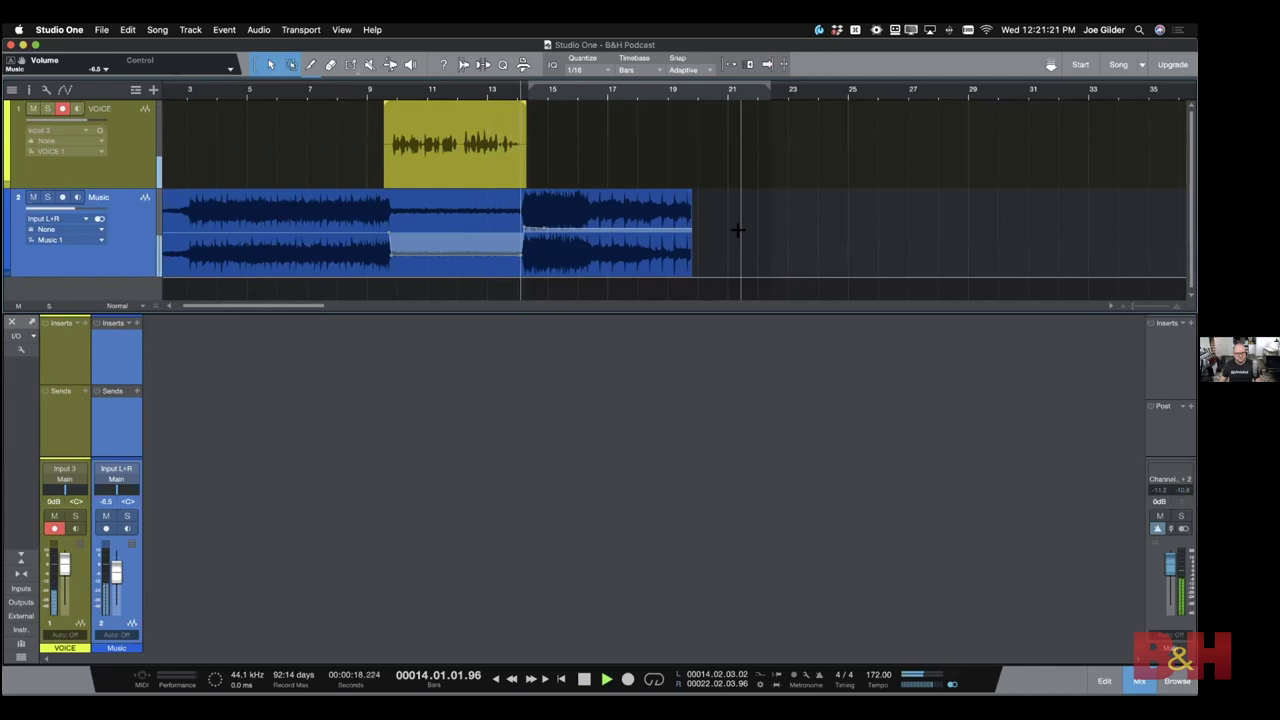
key(space)
key(f)
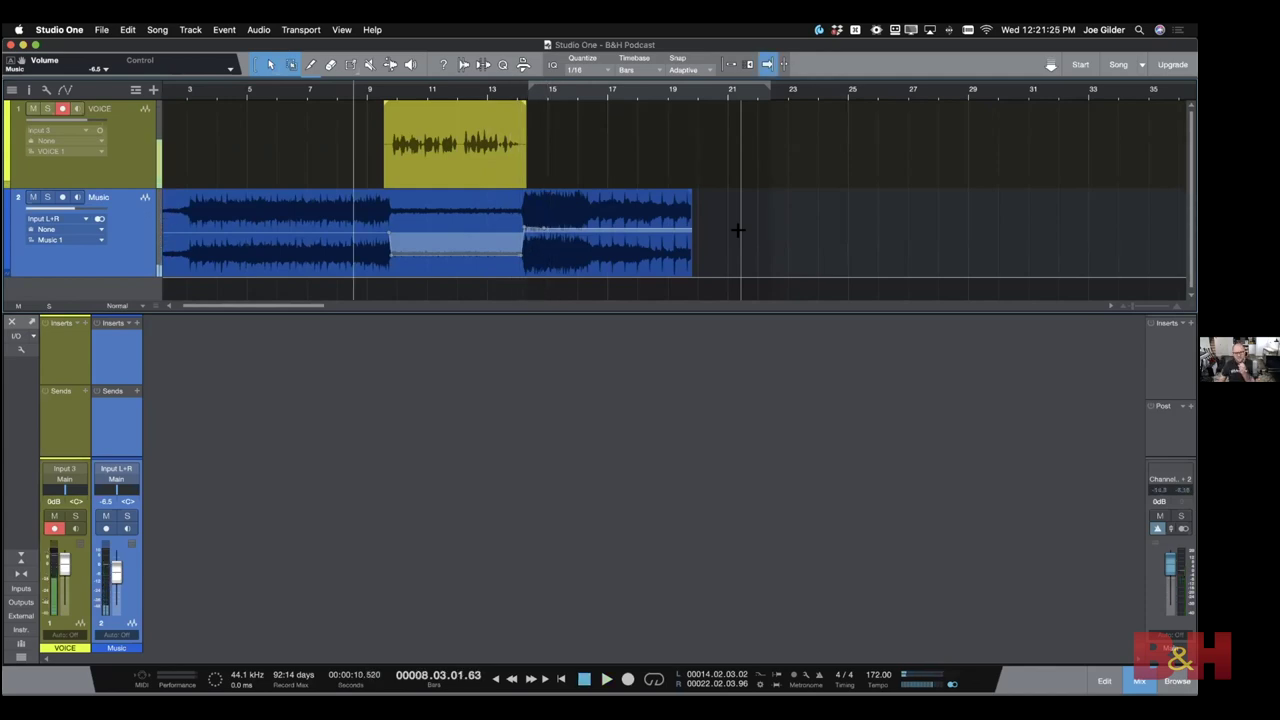
Extend the end of the Music clip to about bar 42
key(w)
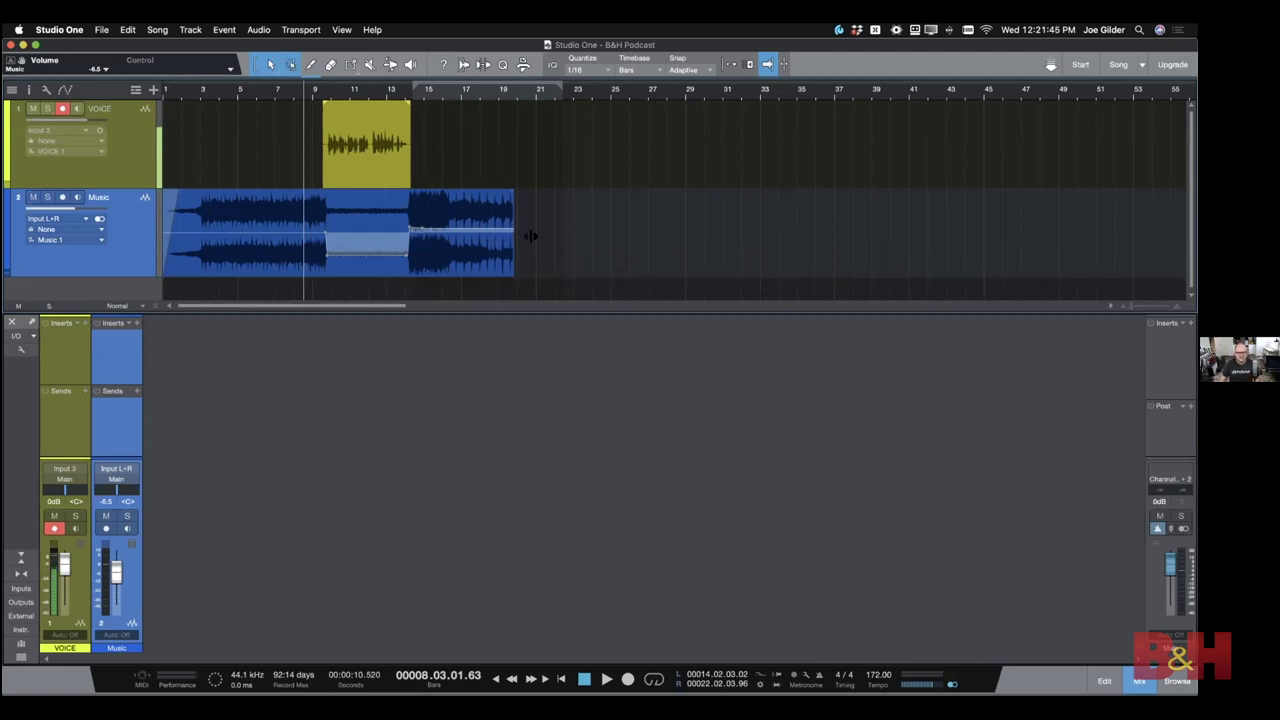
drag(530, 236, 925, 256)
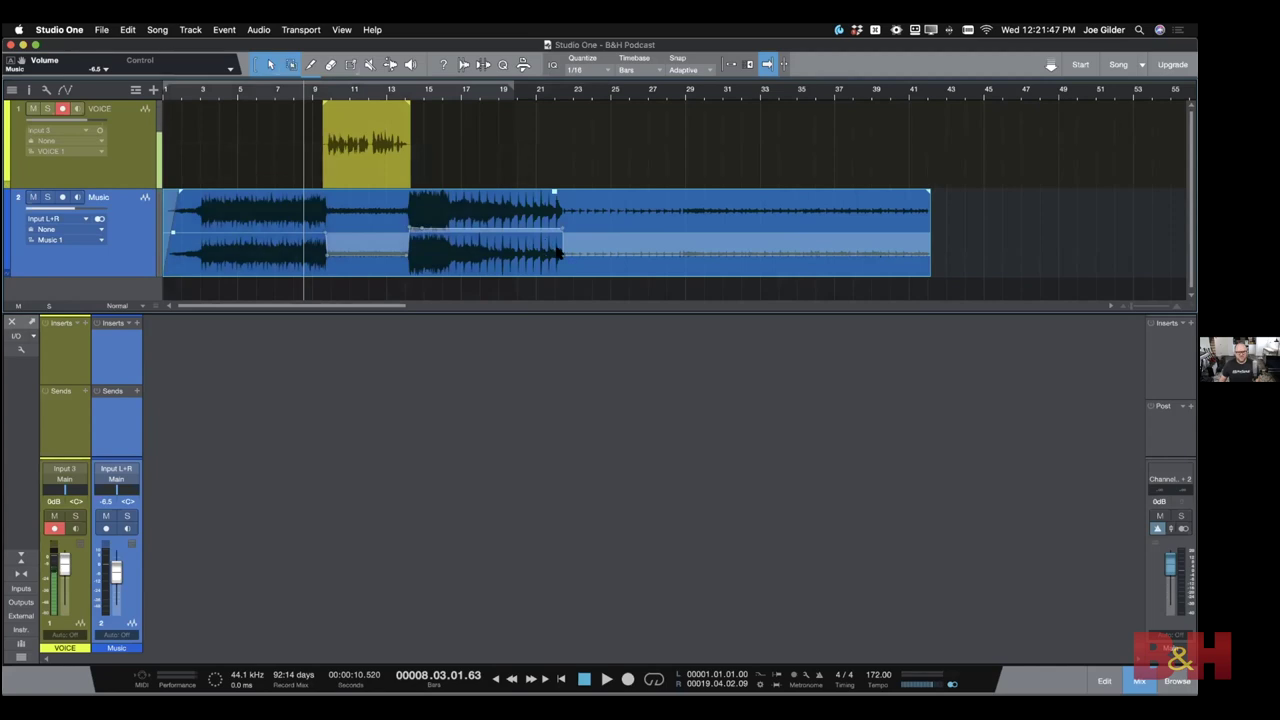
Reshape the Music clip's gain envelope so the lowered section extends to about bar 28 and full level continues to about bar 39
drag(561, 262, 871, 229)
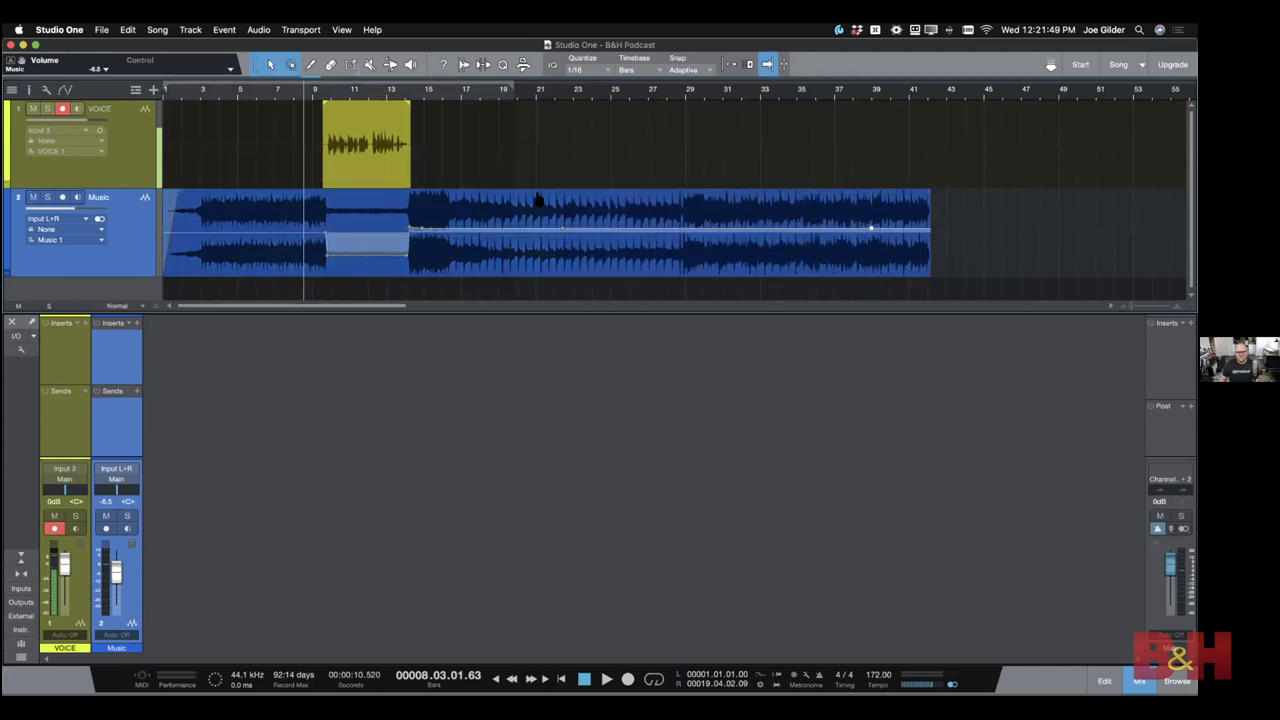
drag(428, 231, 680, 231)
drag(406, 251, 672, 253)
Record a second take on the VOICE track from about bar 18 to bar 30 over the lowered music
click(392, 92)
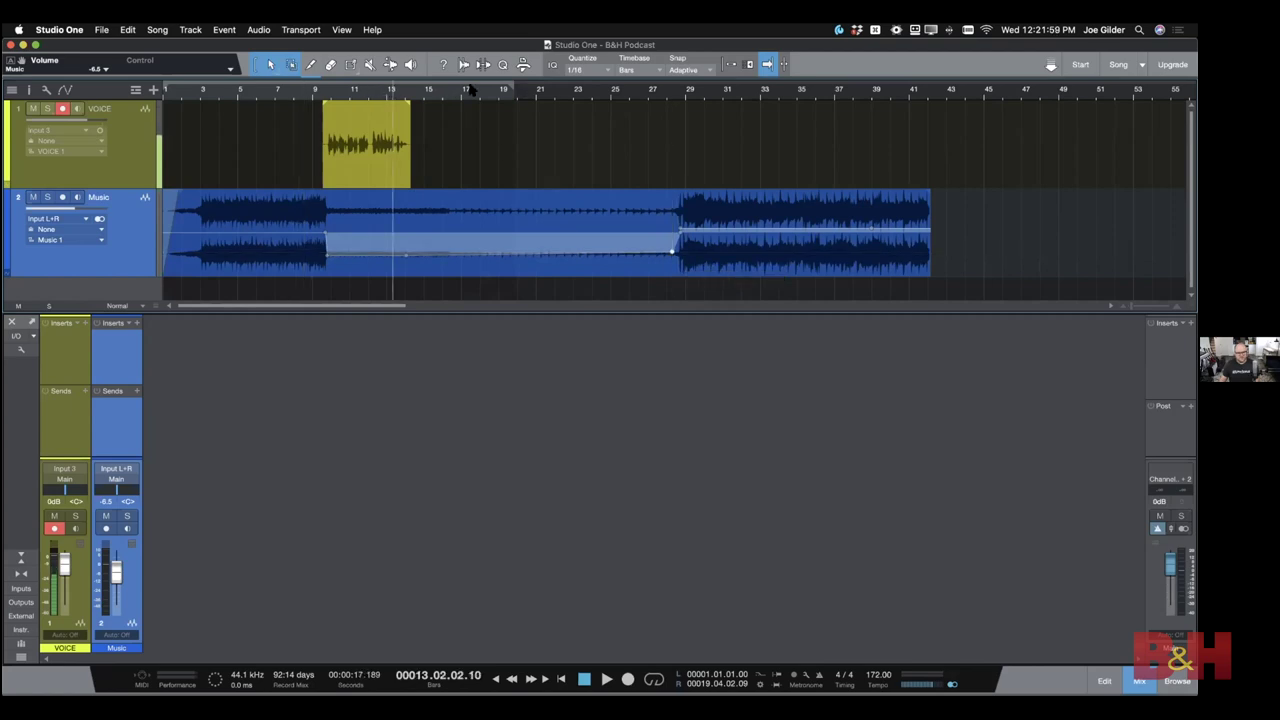
click(470, 90)
key(KP_Multiply)
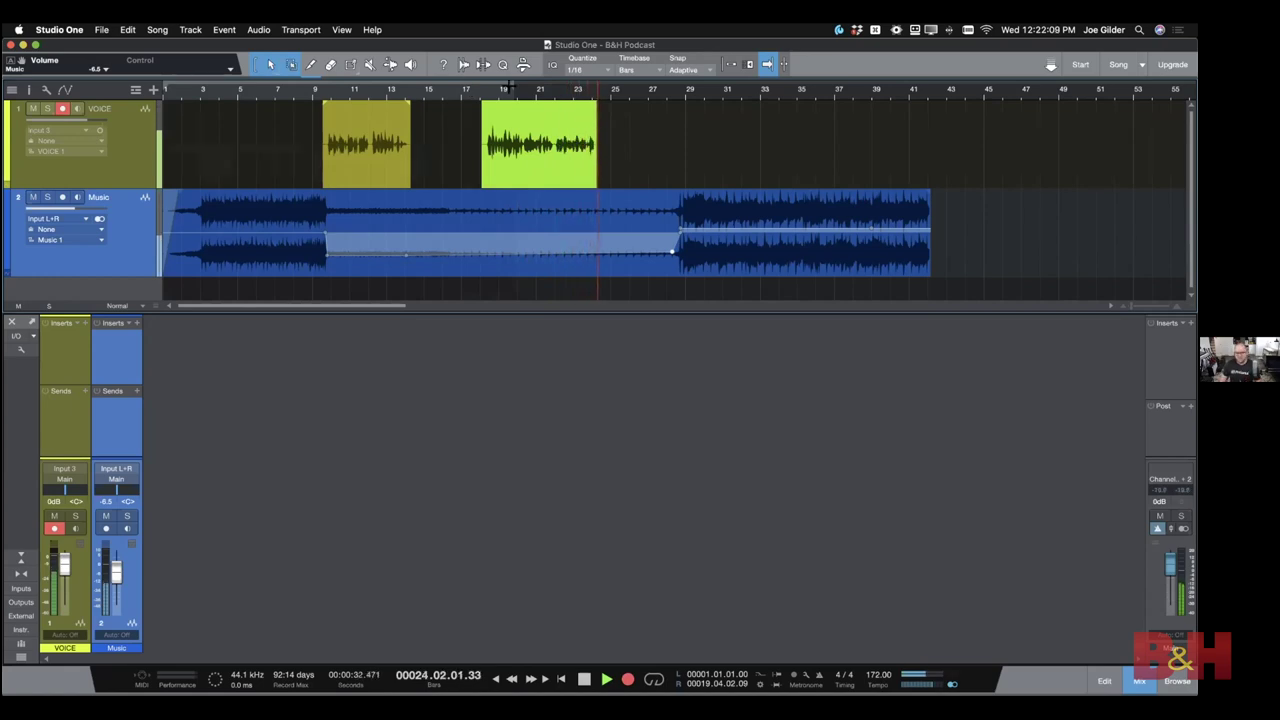
key(e)
key(e)
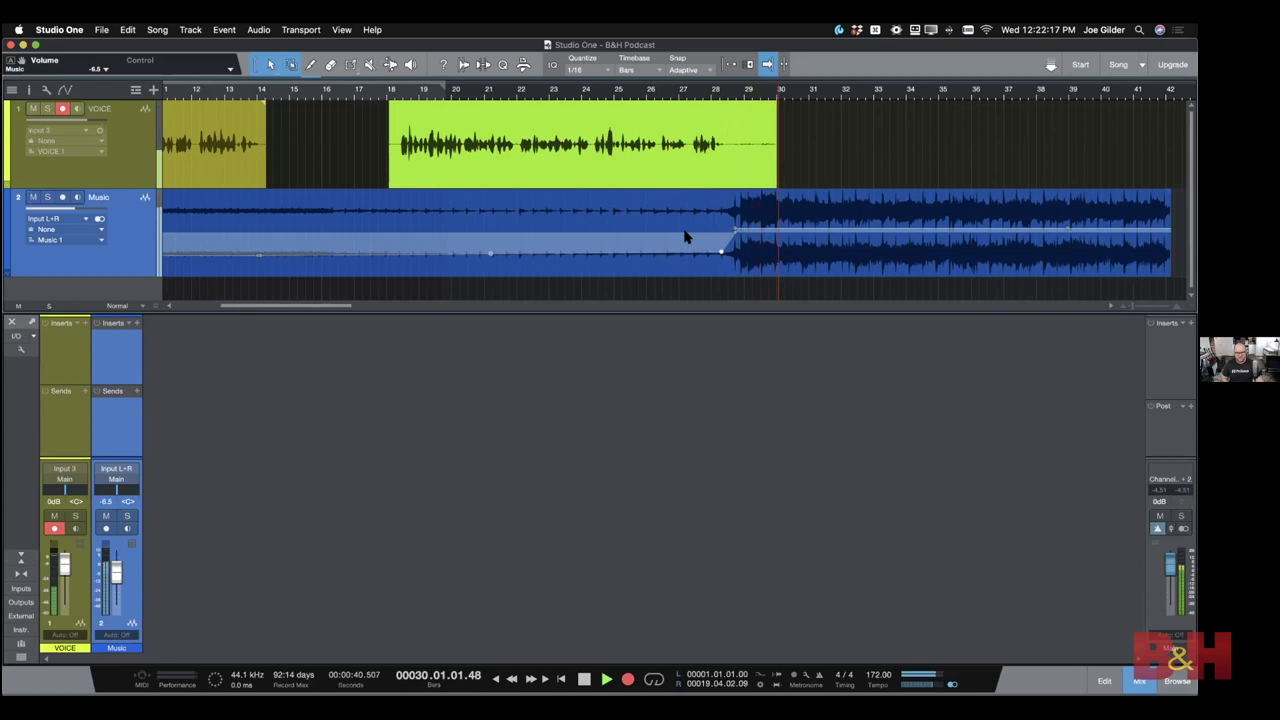
key(space)
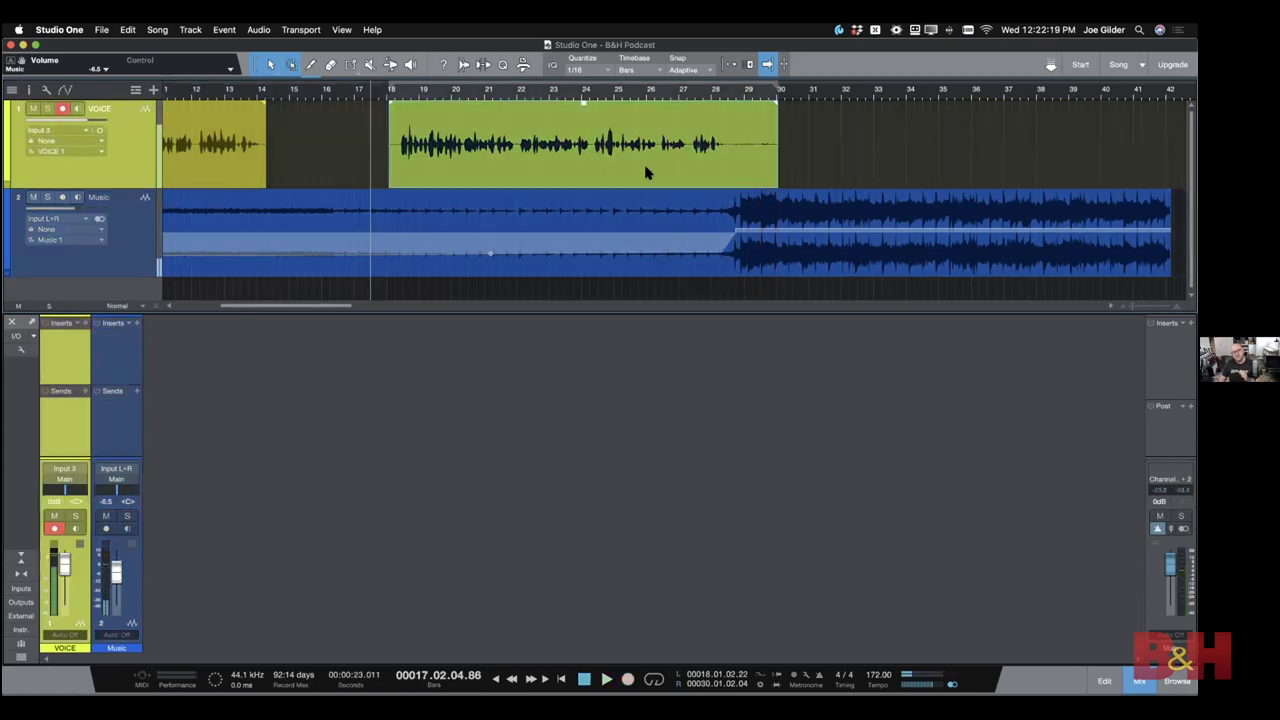
Select the lowered range of the Music clip, from about bar 9 to bar 28, to highlight the music bed
key(w)
key(w)
key(w)
key(w)
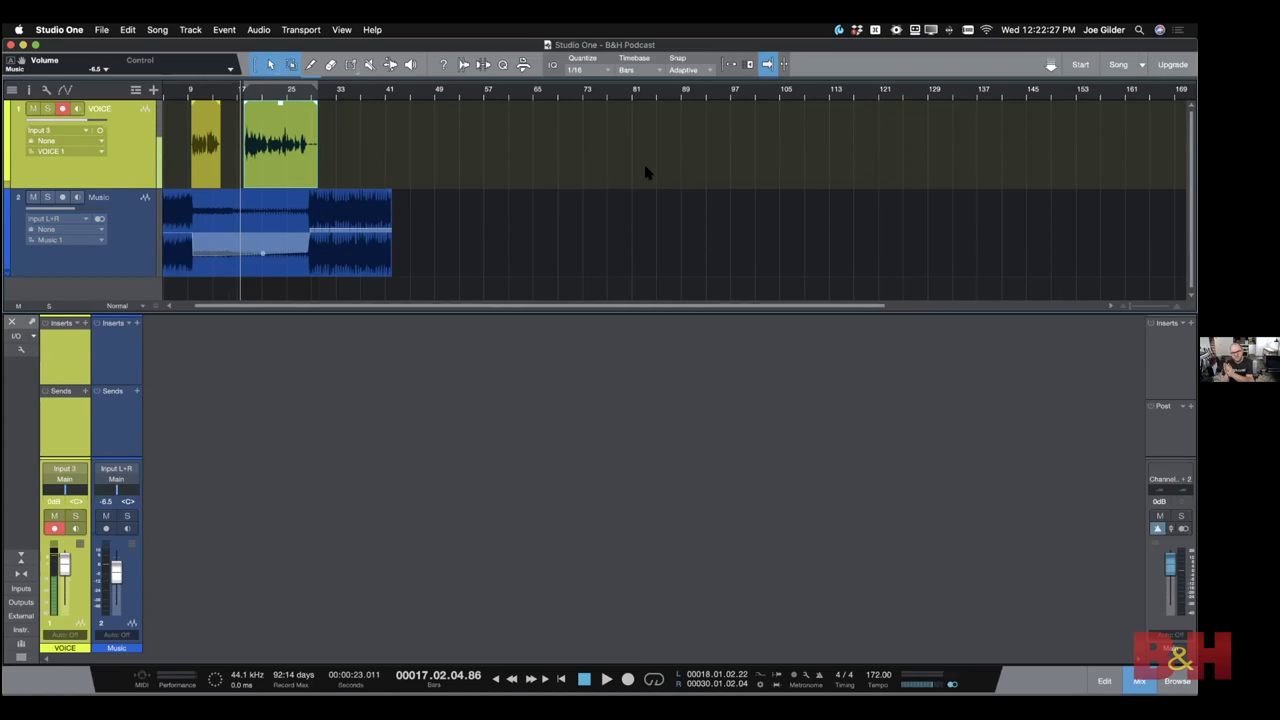
scroll(608, 171, left, 2)
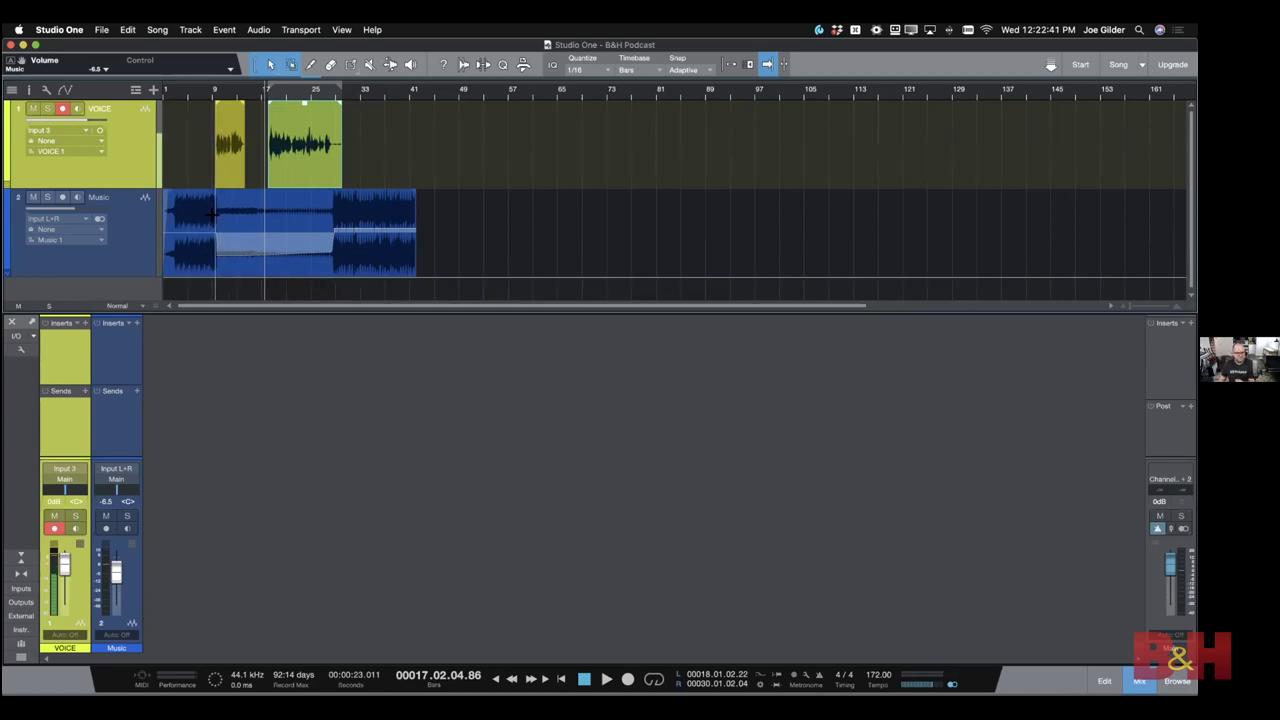
click(322, 224)
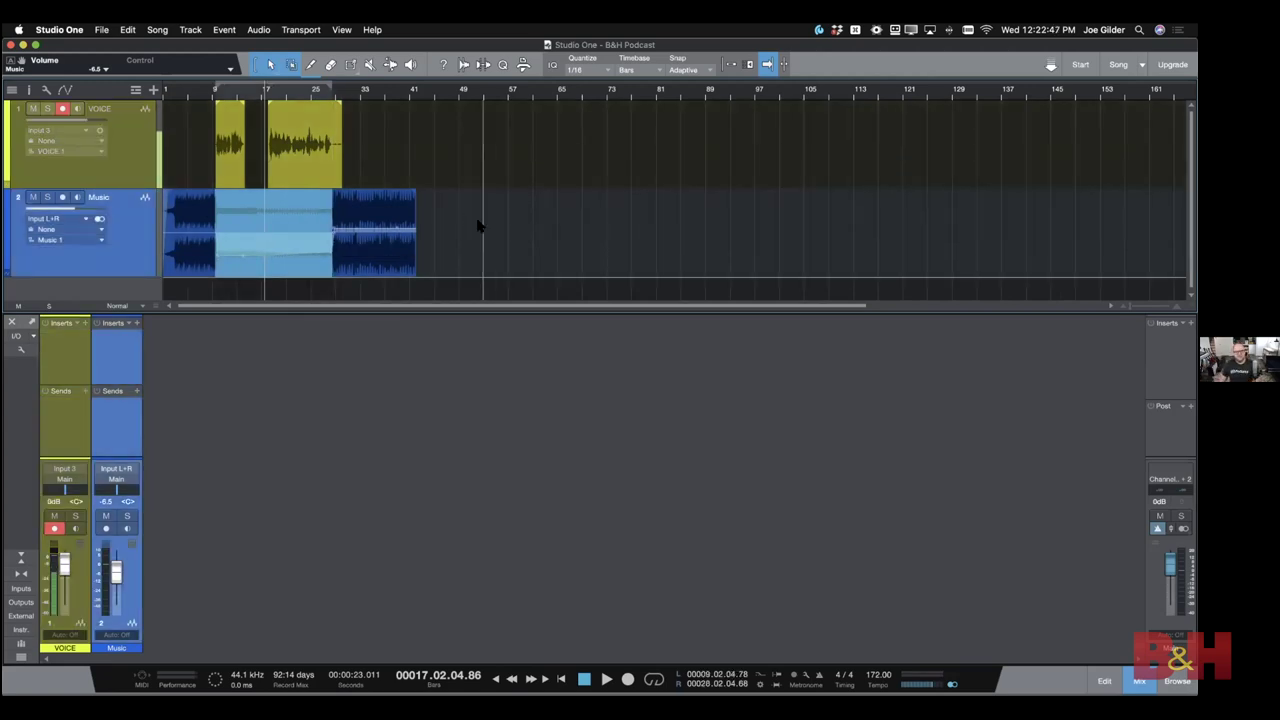
Switch to Finder and move the Amen (Instrumental) window so it leaves the Music track accessible
key(super+Tab)
key(super+Tab)
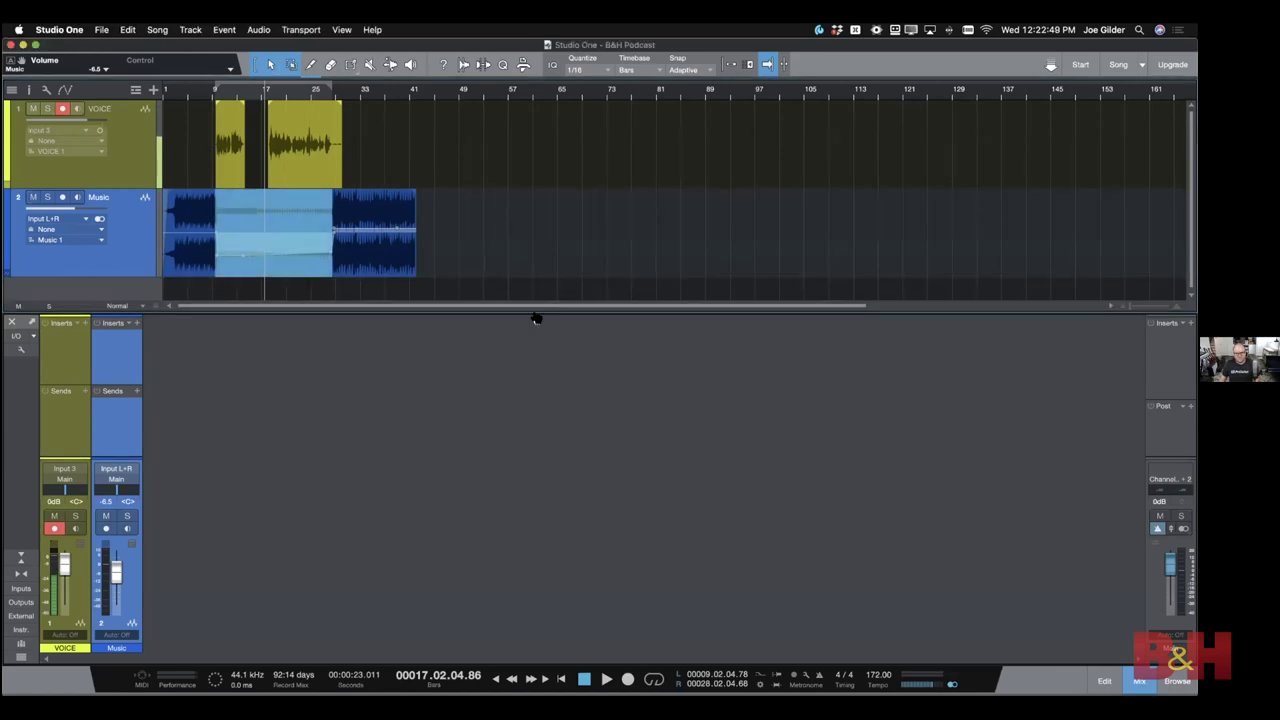
key(super+Tab)
click(446, 366)
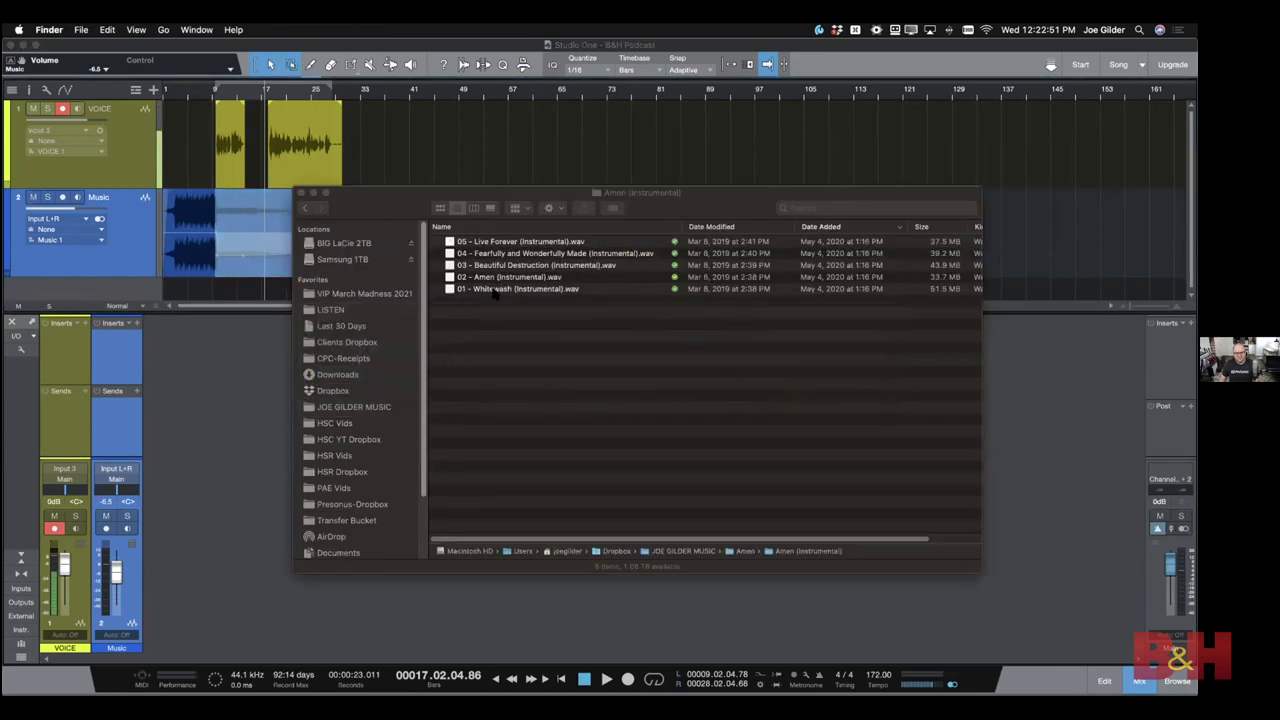
drag(494, 192, 318, 278)
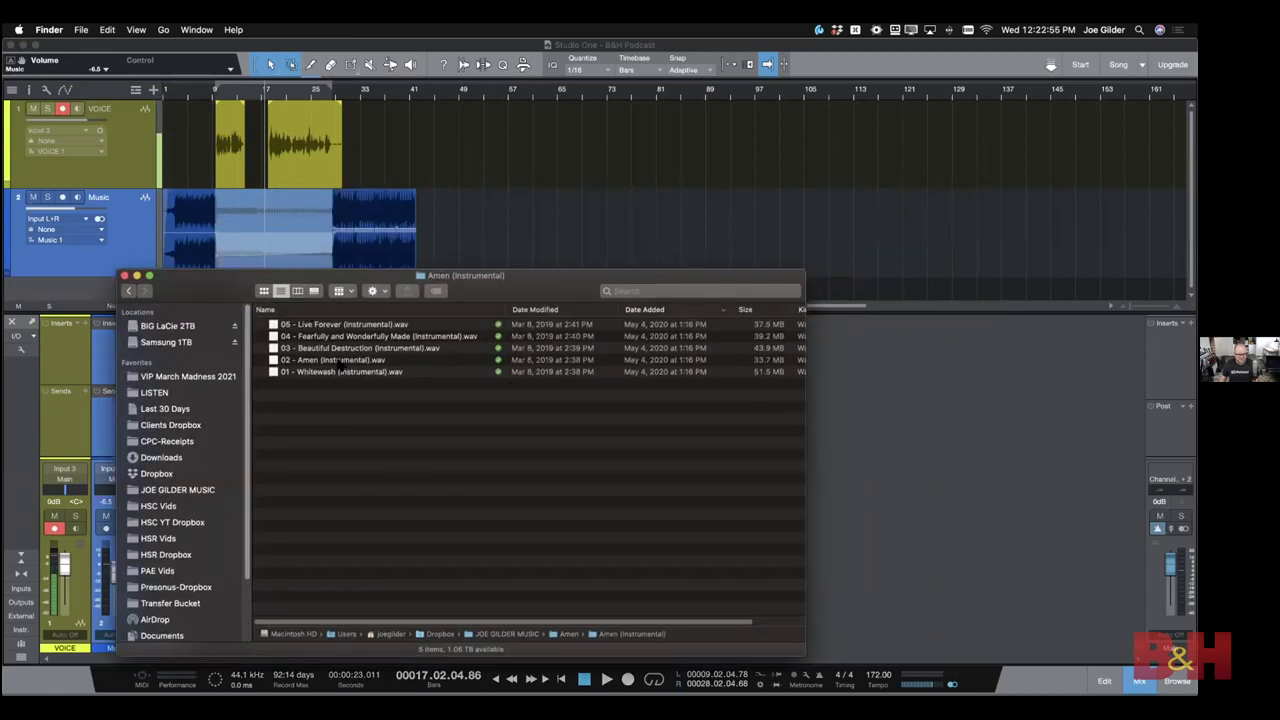
Add 04 - Fearfully and Wonderfully Made (Instrumental).wav to the Music track at about bar 62
click(364, 337)
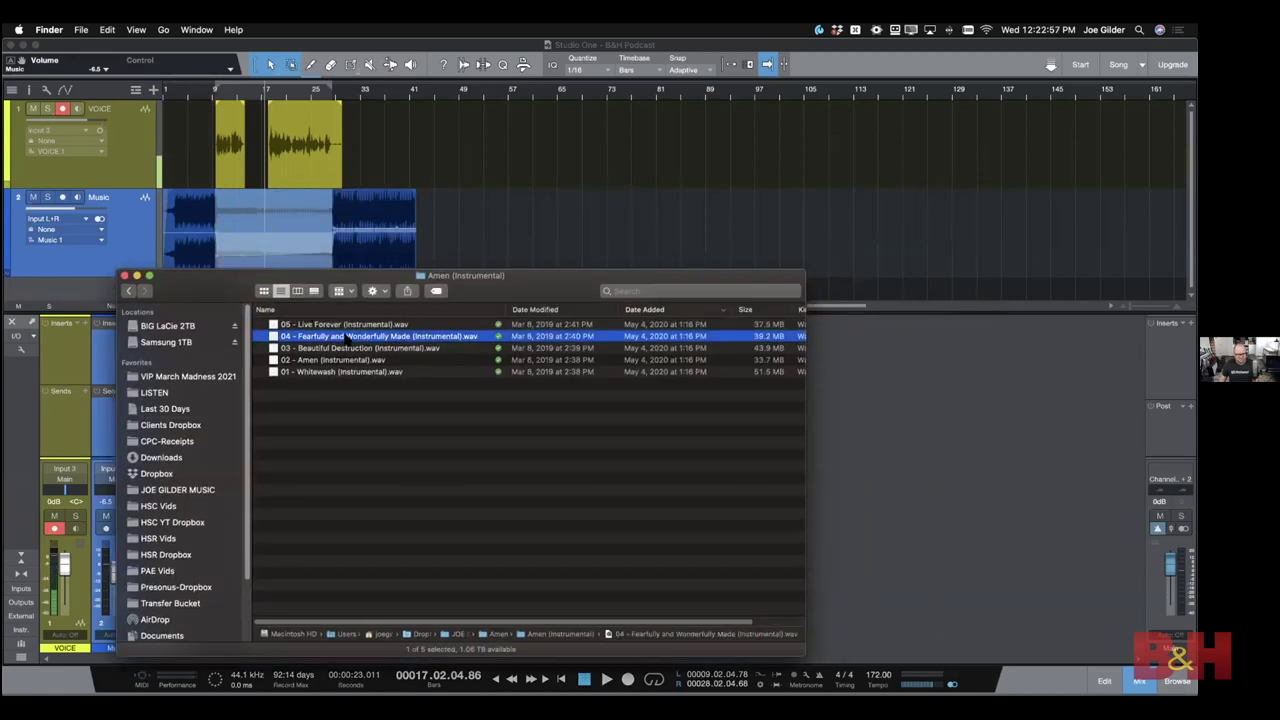
click(325, 329)
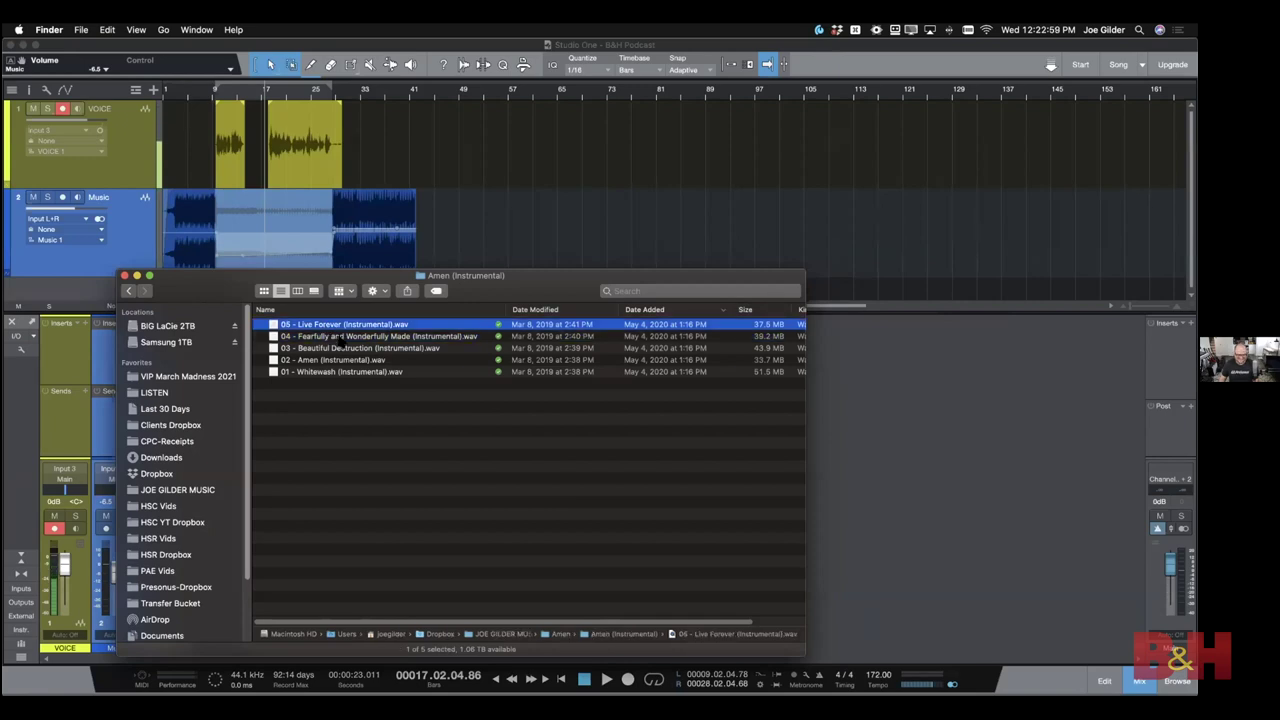
key(Down)
key(Down)
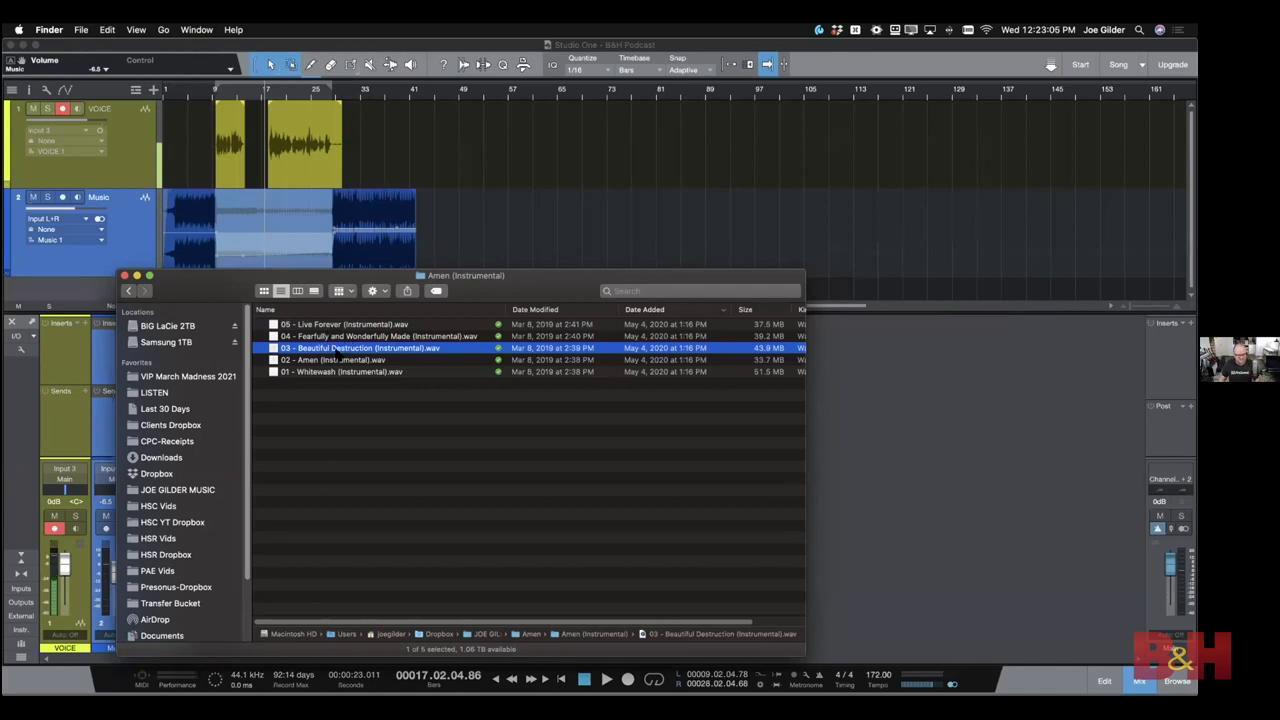
click(356, 338)
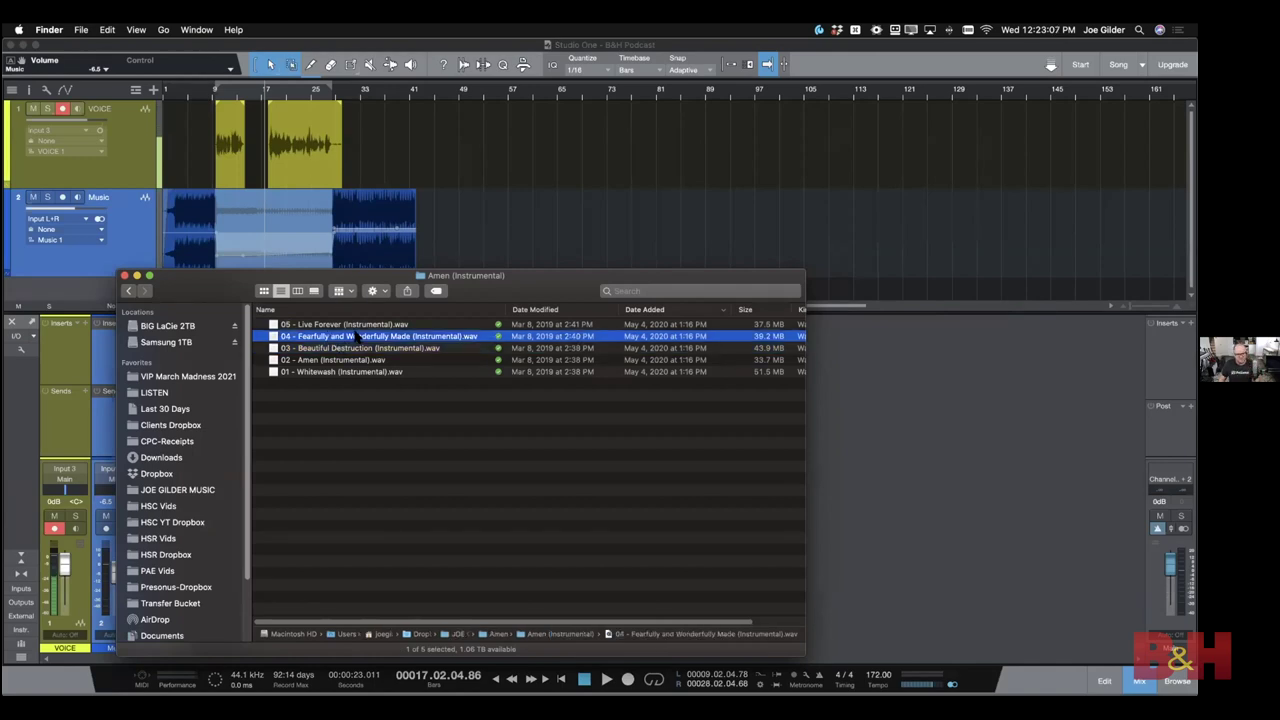
drag(356, 338, 548, 235)
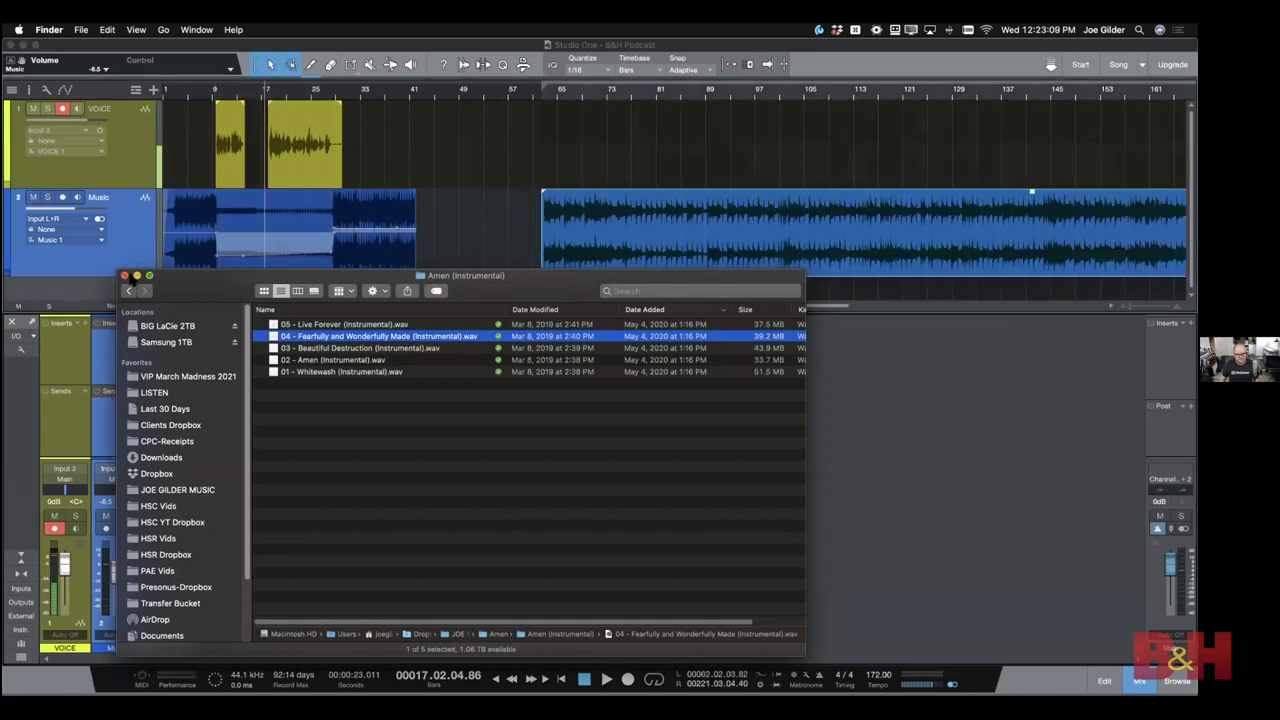
Move the Fearfully and Wonderfully Made clip to about bar 129 and place the playback position just before it
click(630, 247)
scroll(630, 247, right, 5)
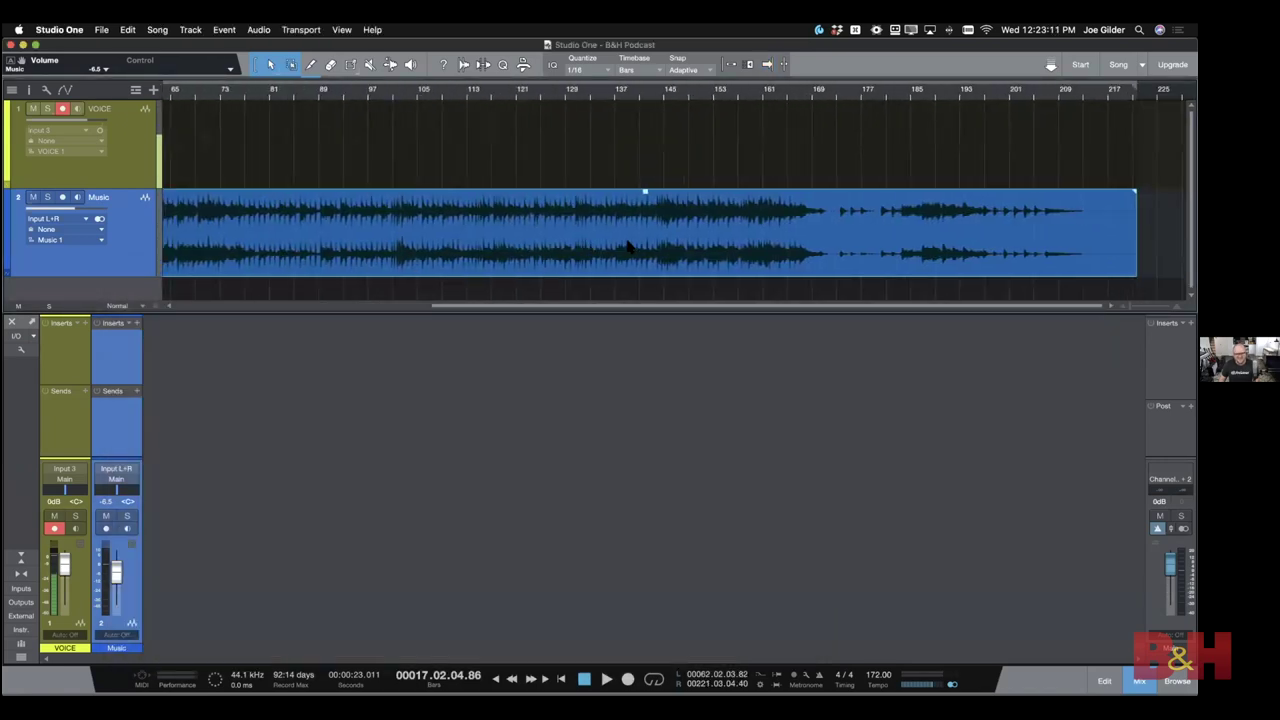
scroll(630, 247, left, 8)
click(450, 95)
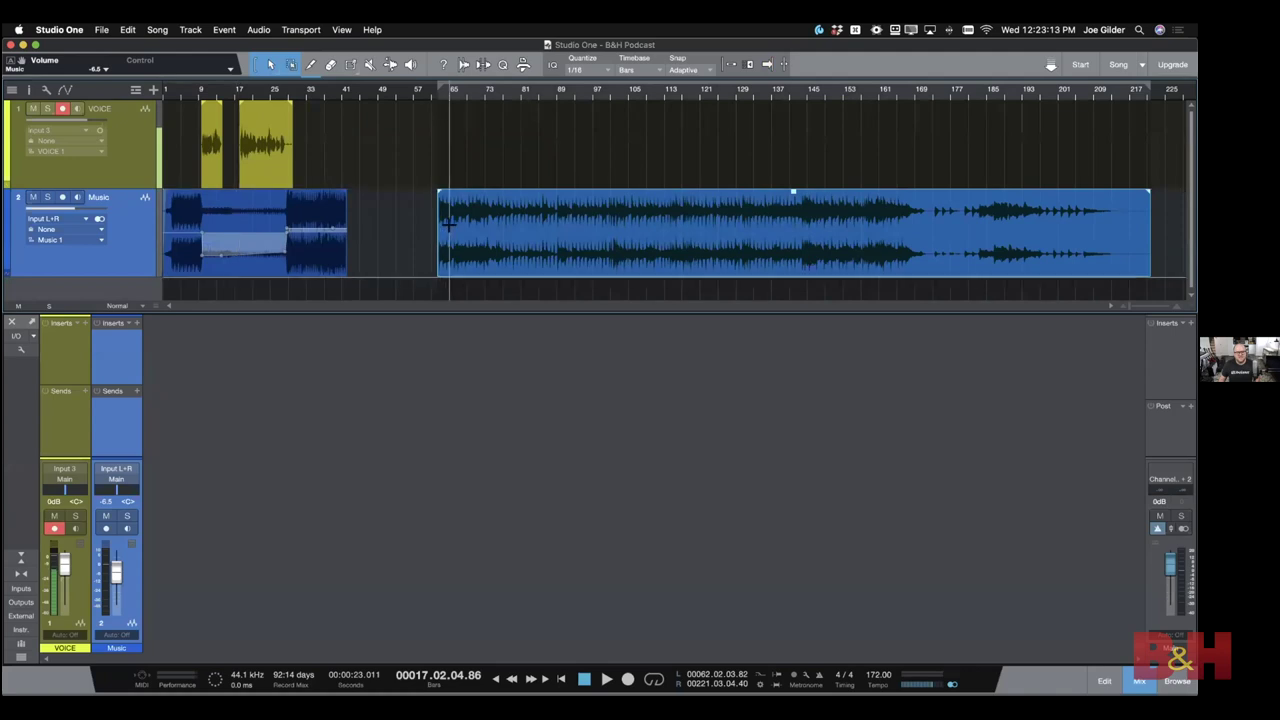
drag(488, 242, 705, 244)
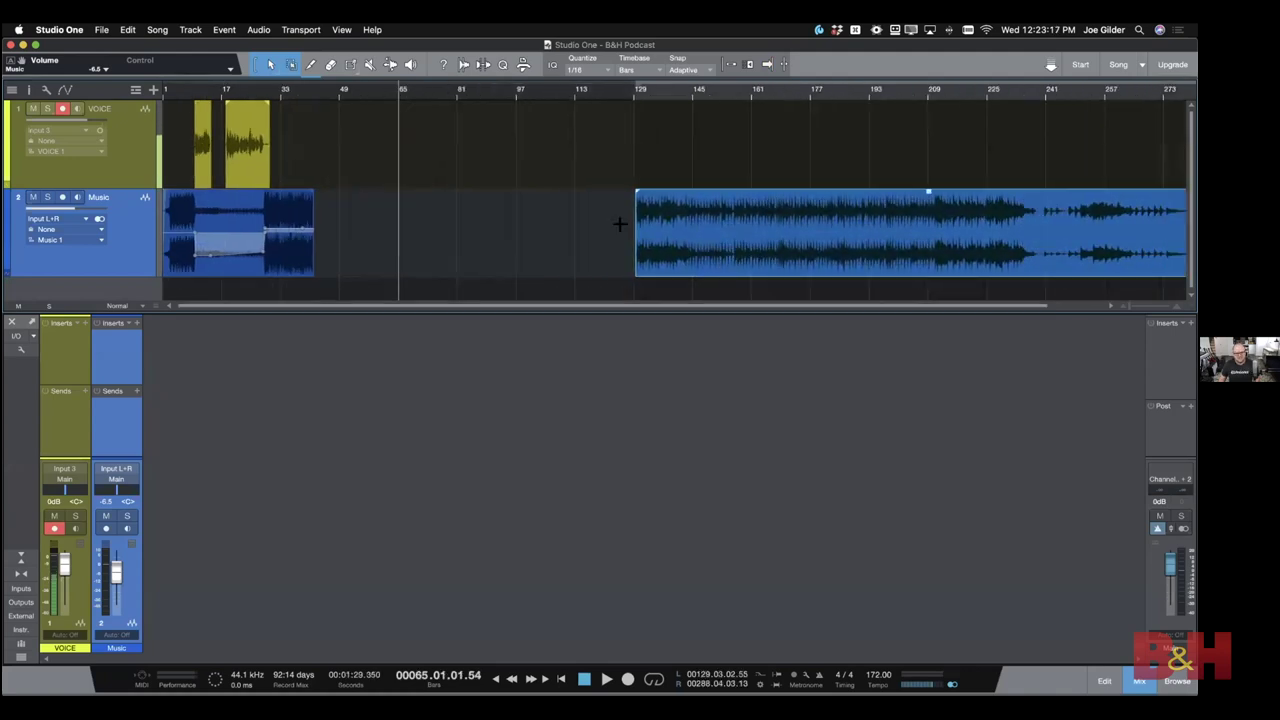
click(630, 90)
scroll(628, 160, up, 4)
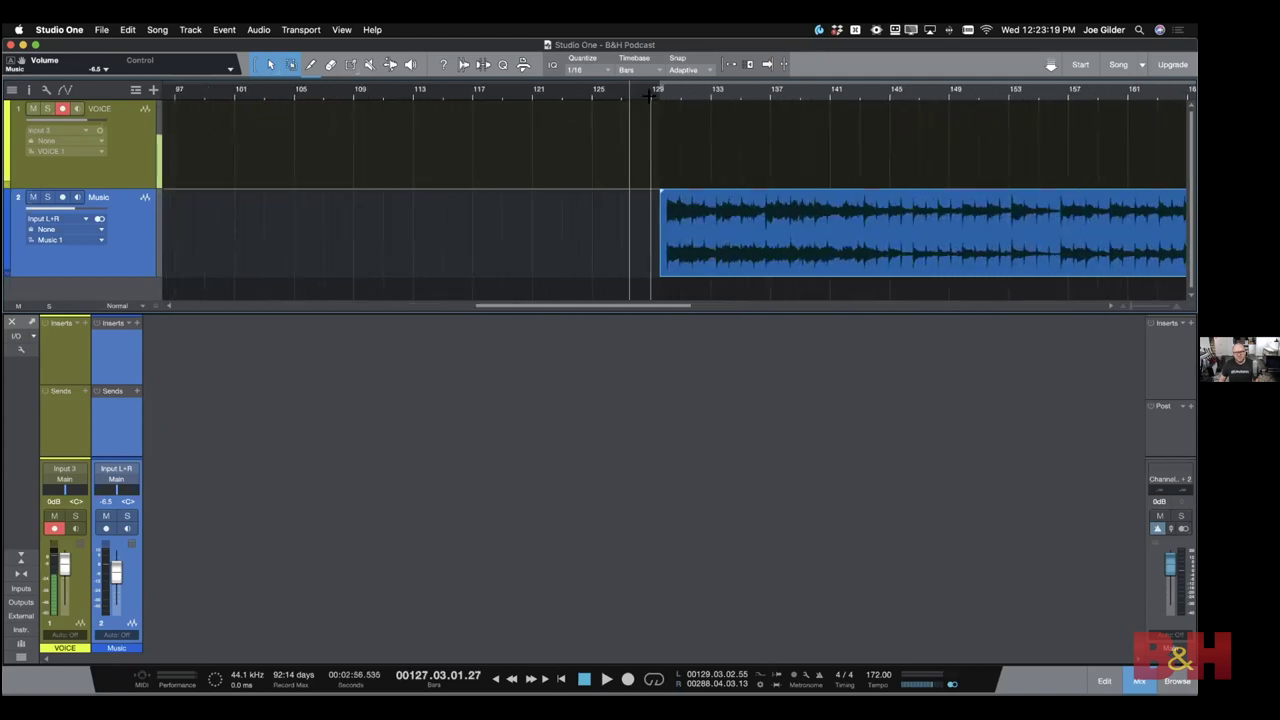
Play the opening of the Fearfully and Wonderfully Made clip, and delete the clip from the Music track
key(f)
key(space)
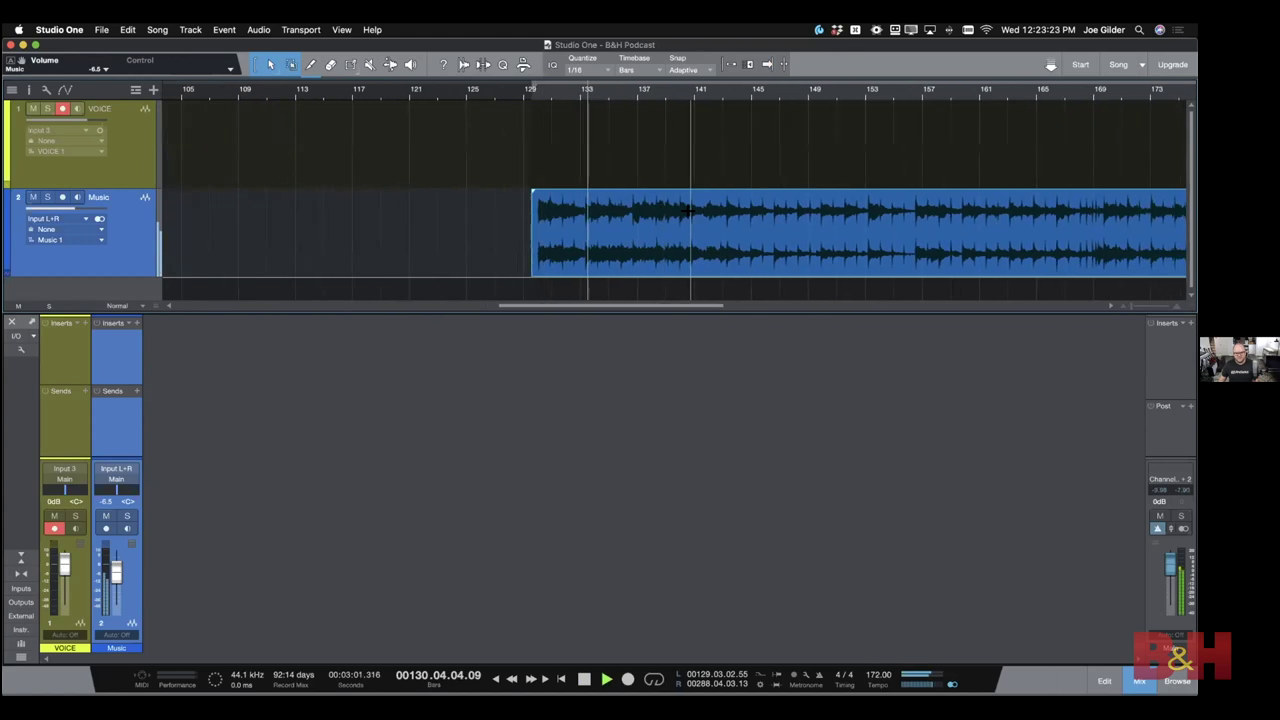
key(space)
scroll(632, 268, down, 2)
key(Delete)
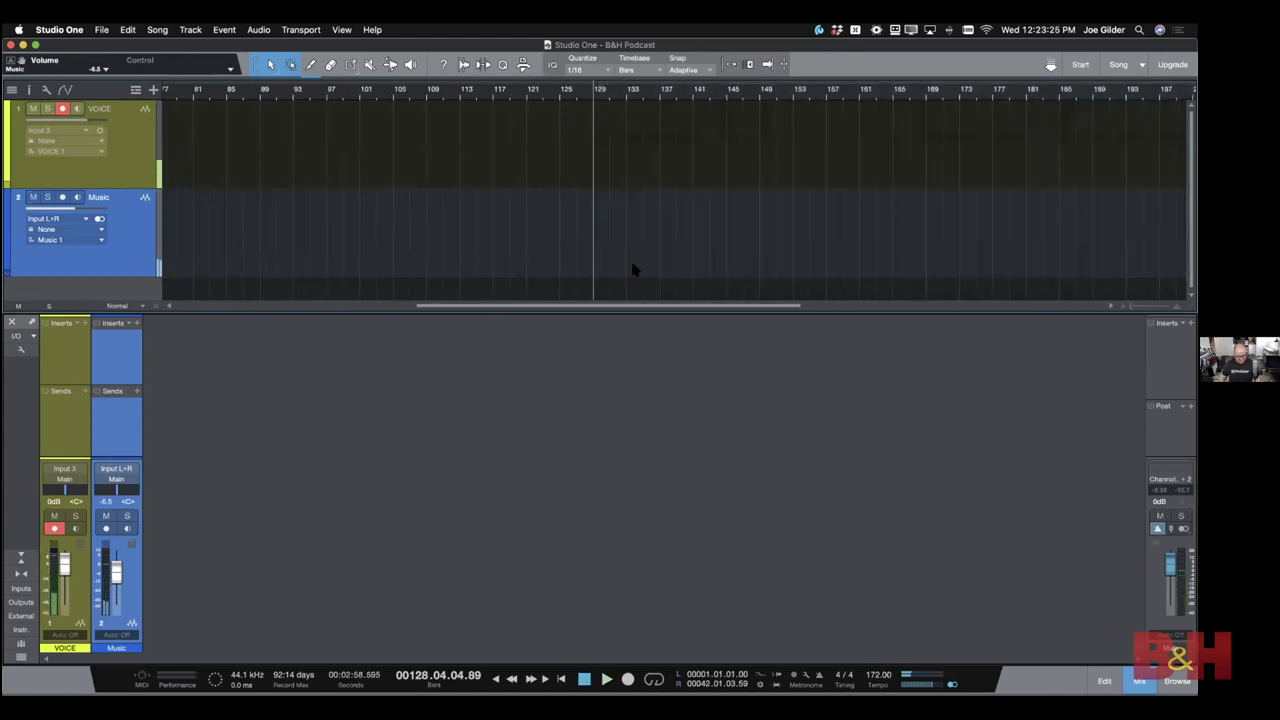
Add 03 - Beautiful Destruction (Instrumental).wav from Finder to the Music track at about bar 135 and play its opening
key(super+Tab)
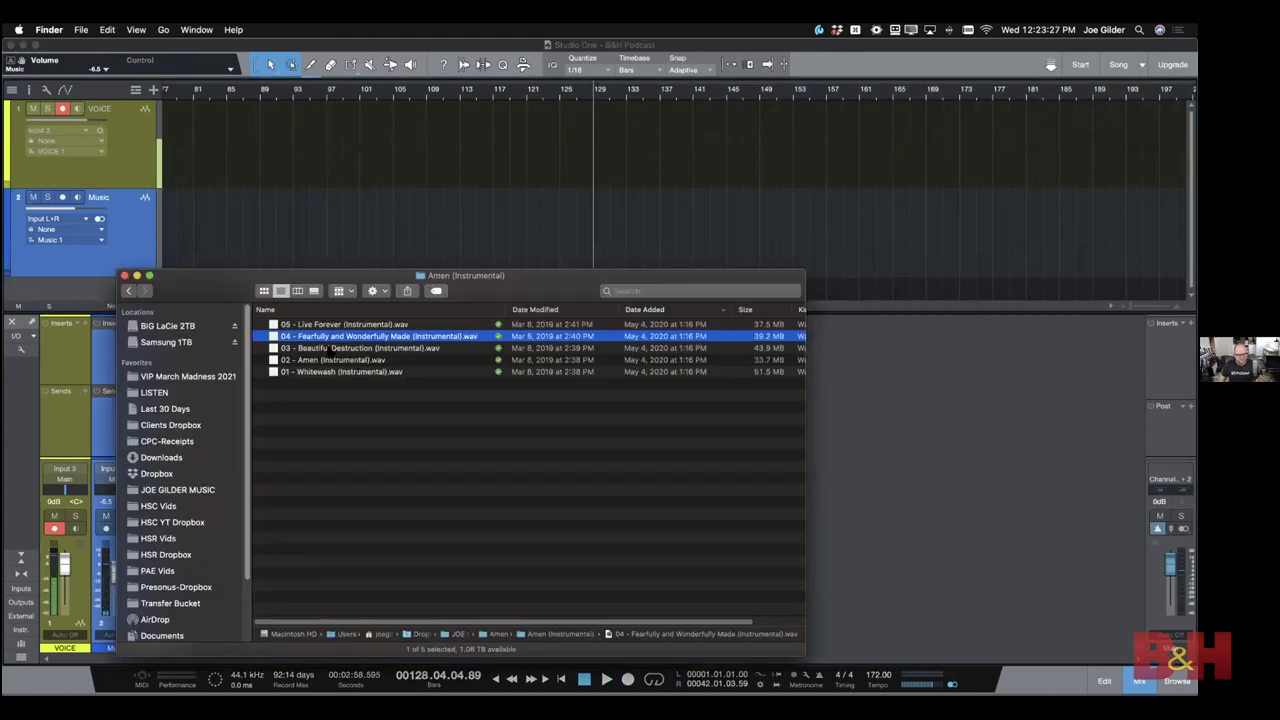
drag(330, 347, 667, 226)
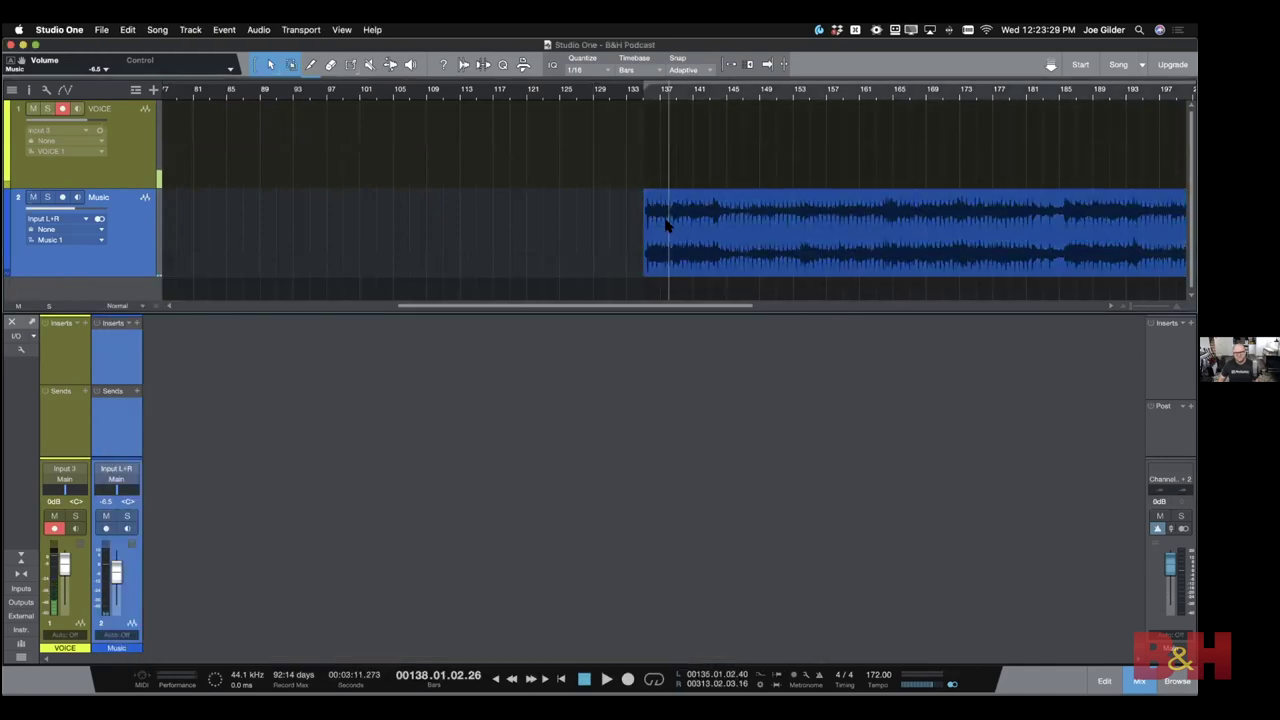
key(f)
key(space)
scroll(716, 265, up, 2)
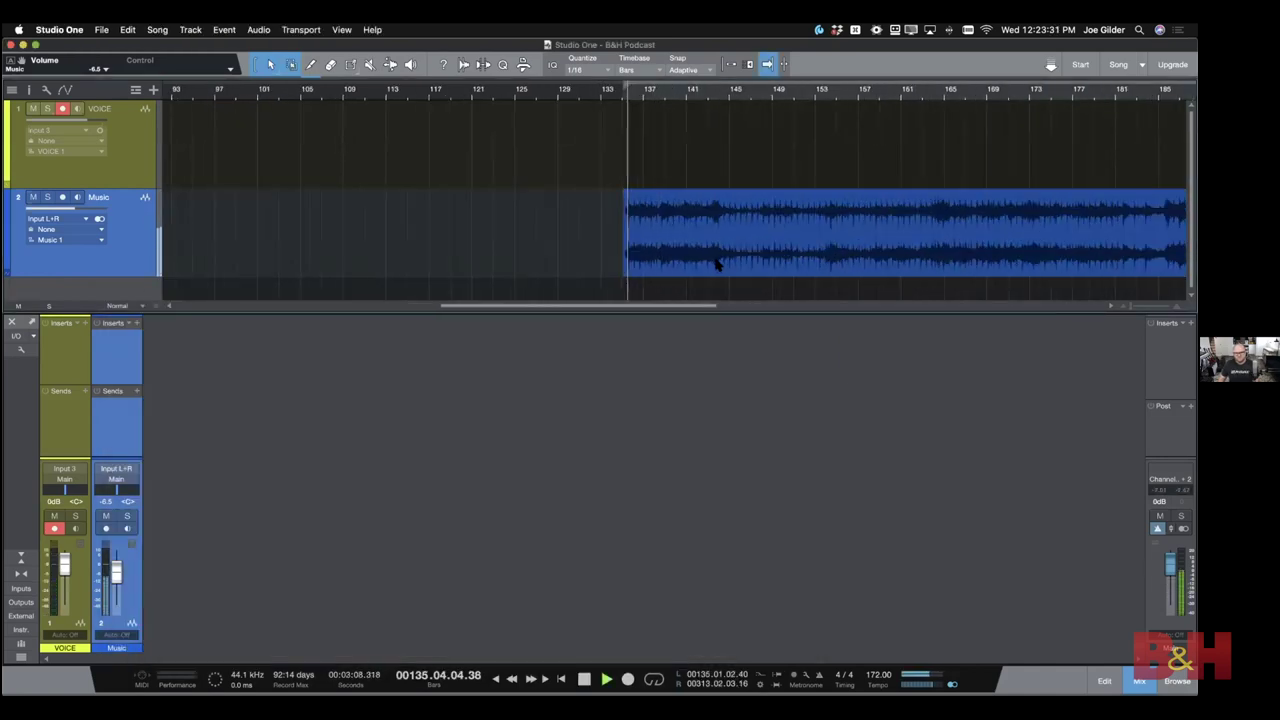
scroll(716, 265, up, 1)
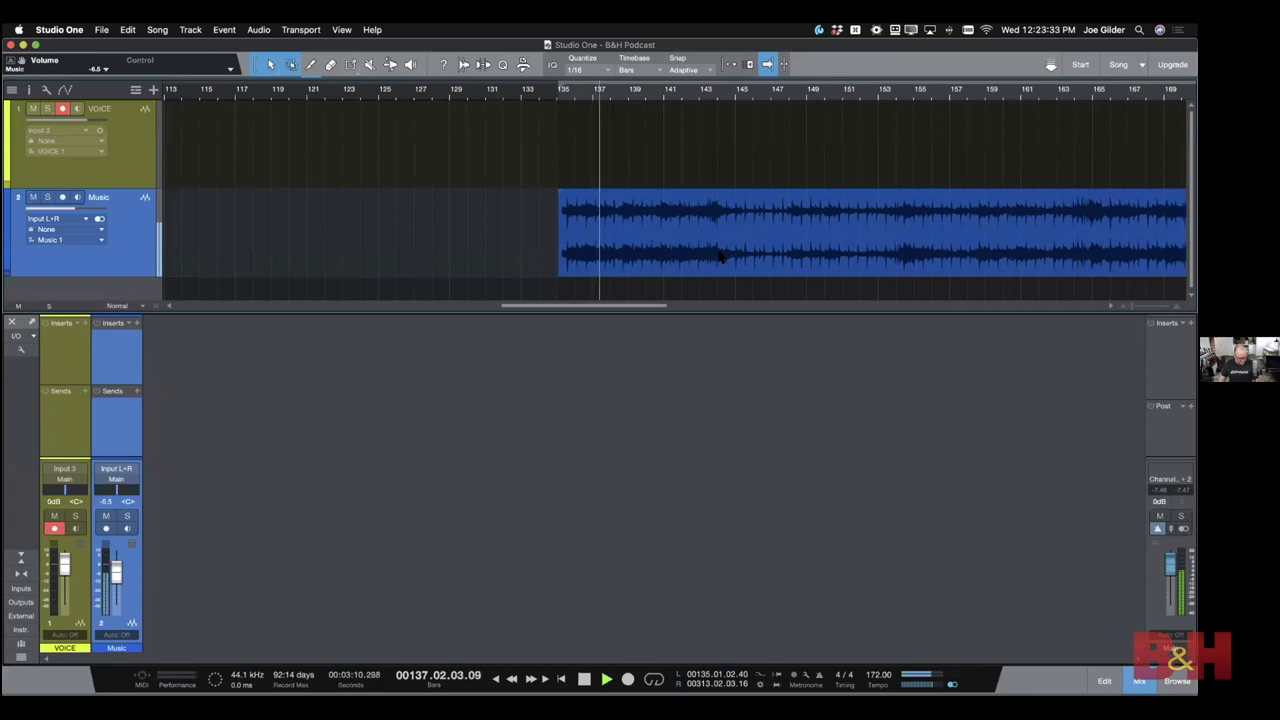
Stop playback and enable the gain envelope on the Beautiful Destruction clip
right_click(726, 257)
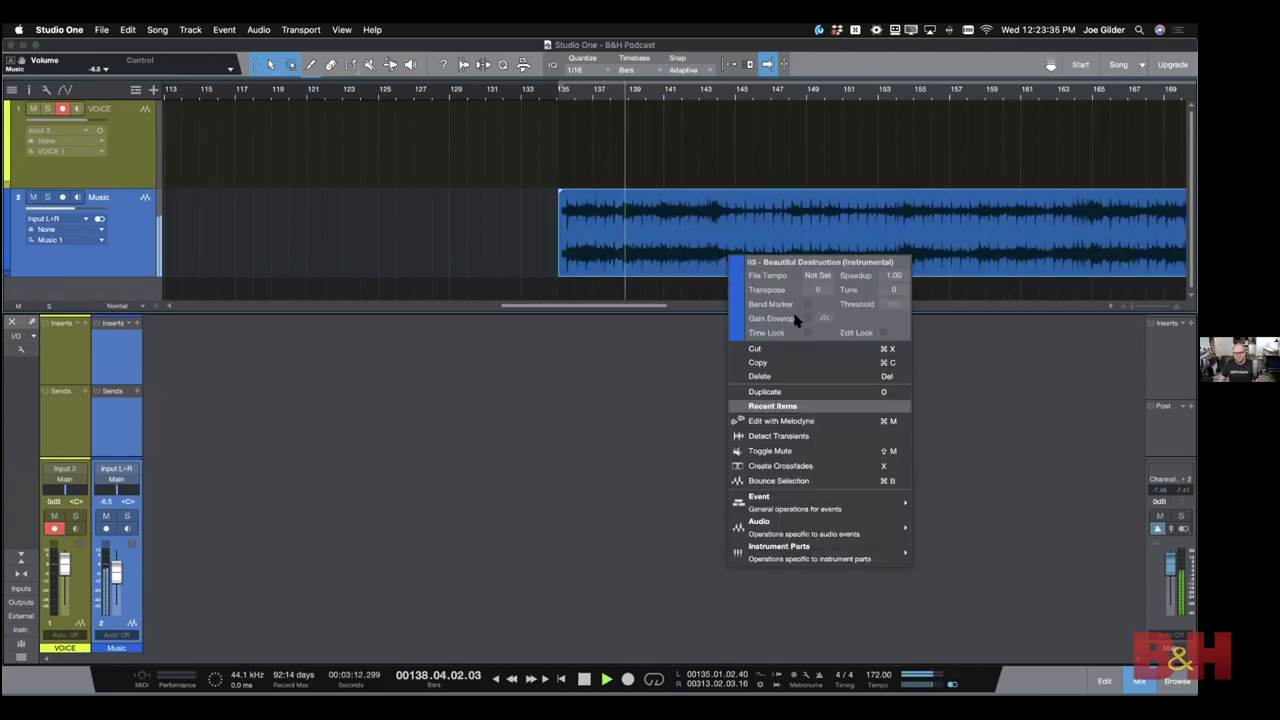
key(Escape)
key(space)
right_click(645, 251)
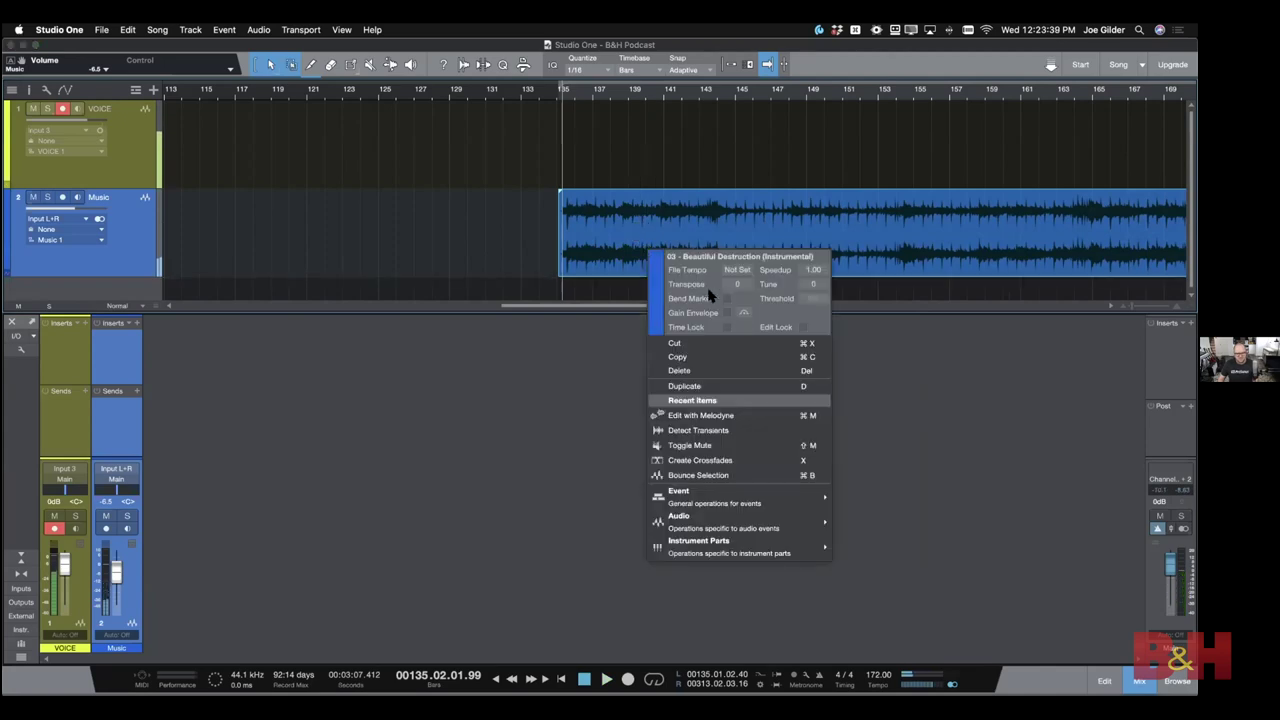
click(616, 266)
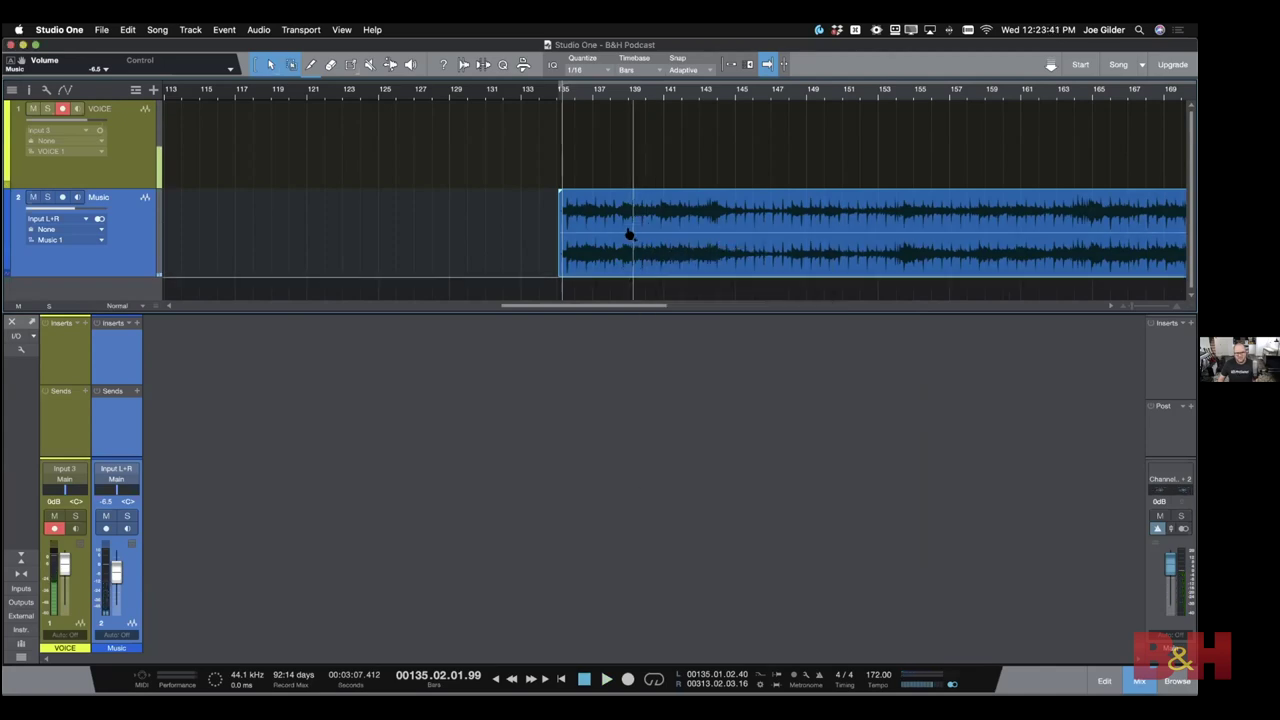
Play the clip's opening, add gain envelope points at about bar 139, and lower the gain from there onward
key(space)
click(634, 241)
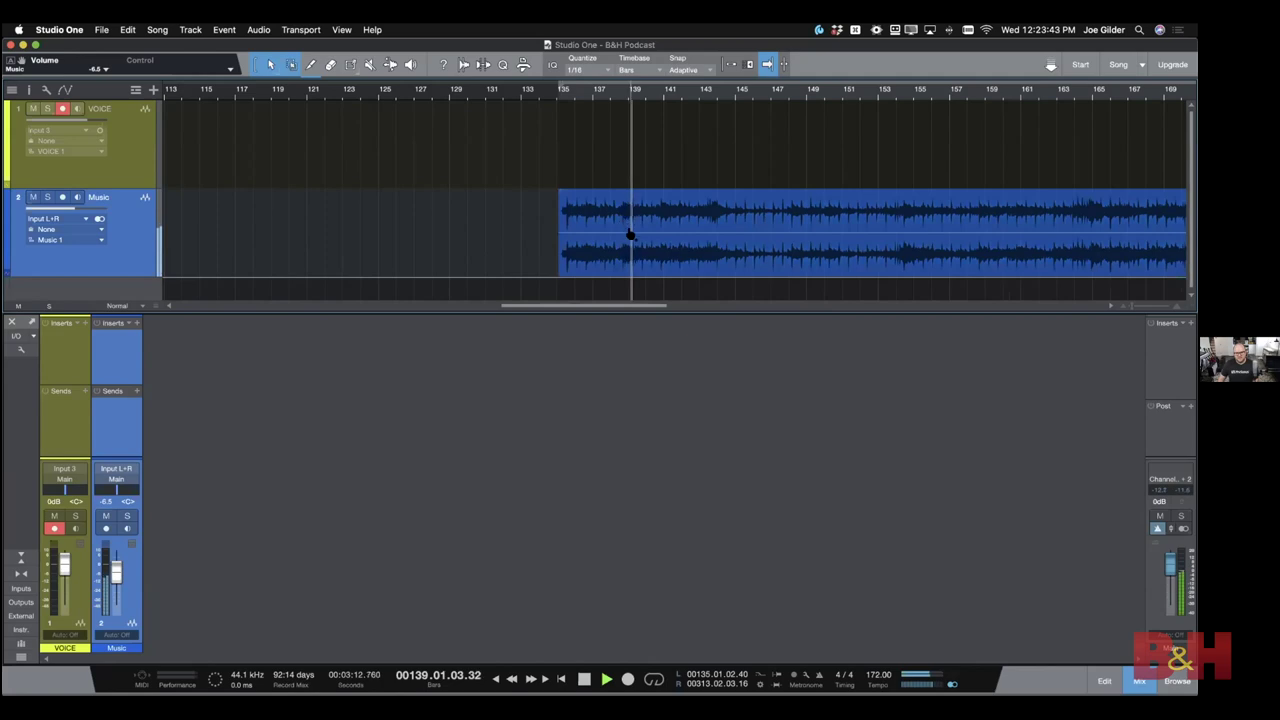
click(642, 240)
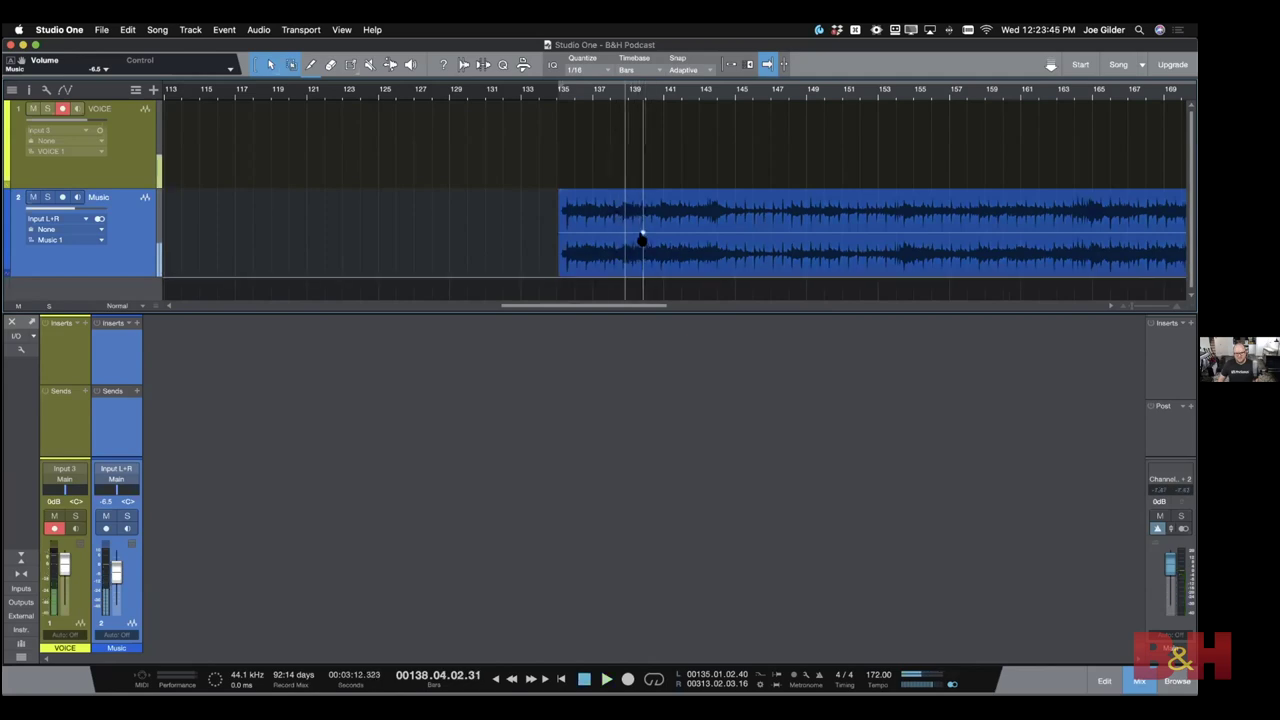
drag(646, 249, 649, 261)
Delete the Beautiful Destruction clip's remainder after about bar 169 and add a fade-out starting at about bar 140
scroll(717, 266, down, 3)
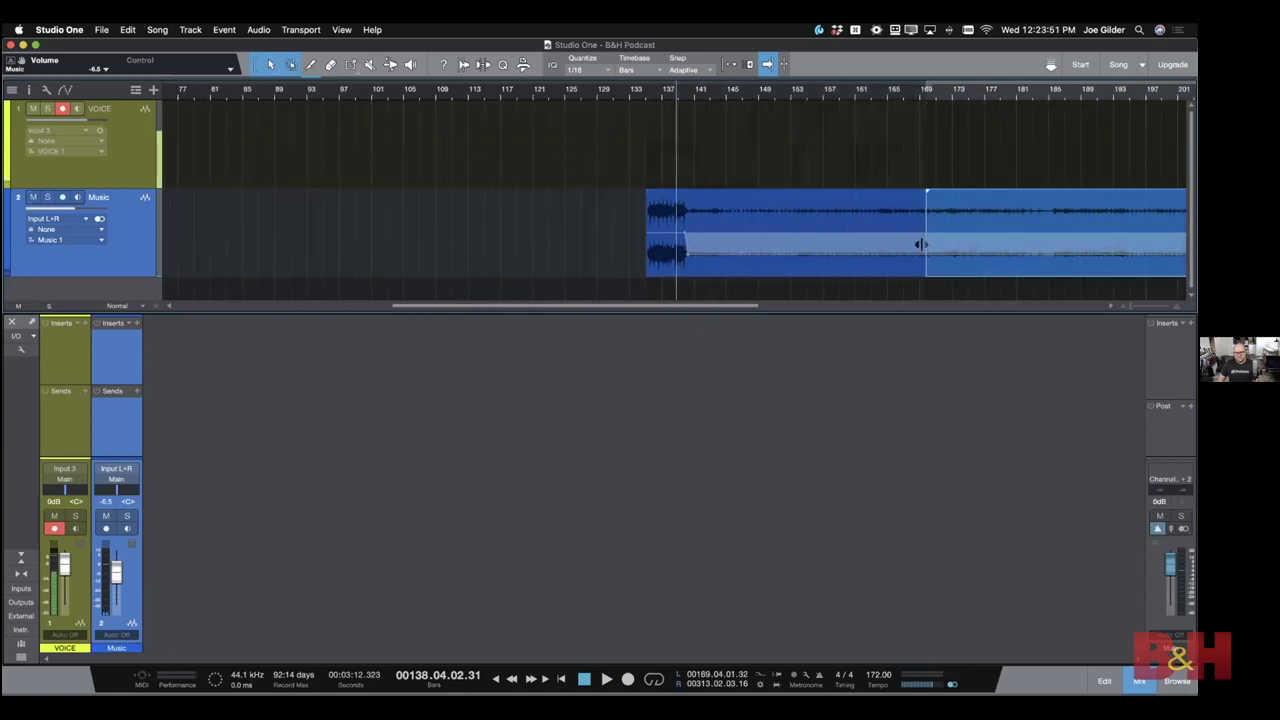
key(Delete)
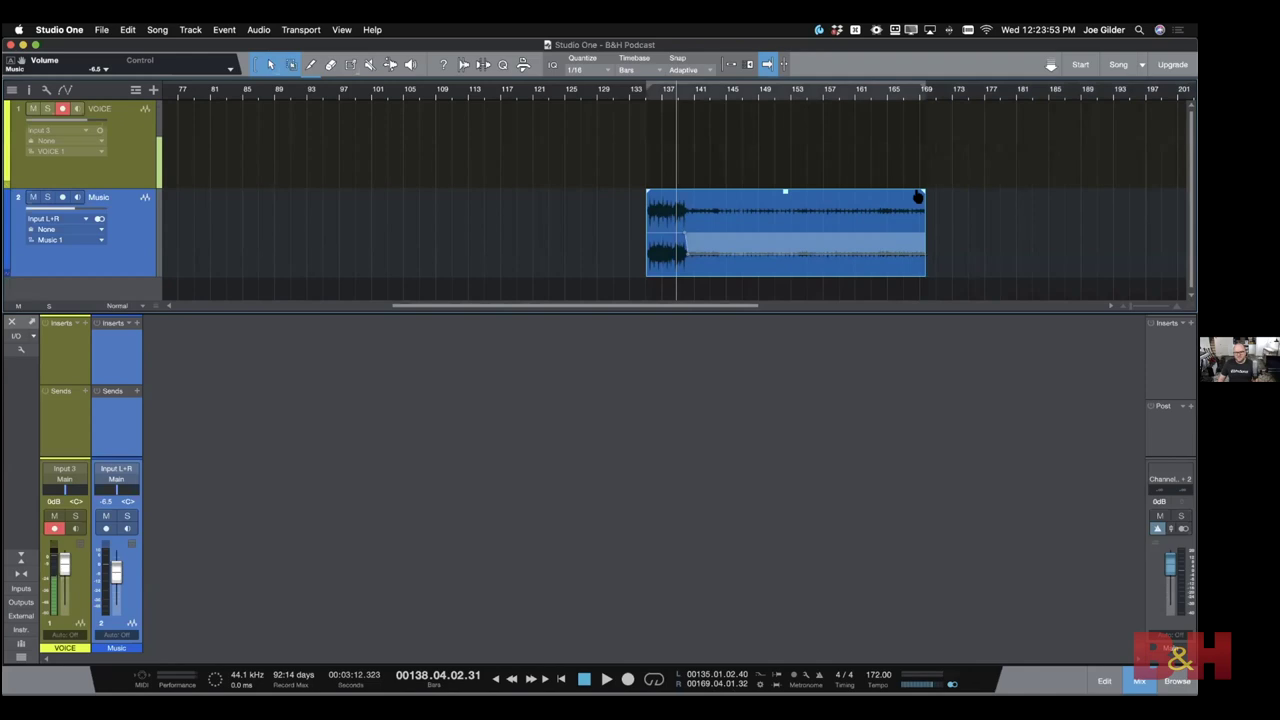
drag(918, 197, 672, 192)
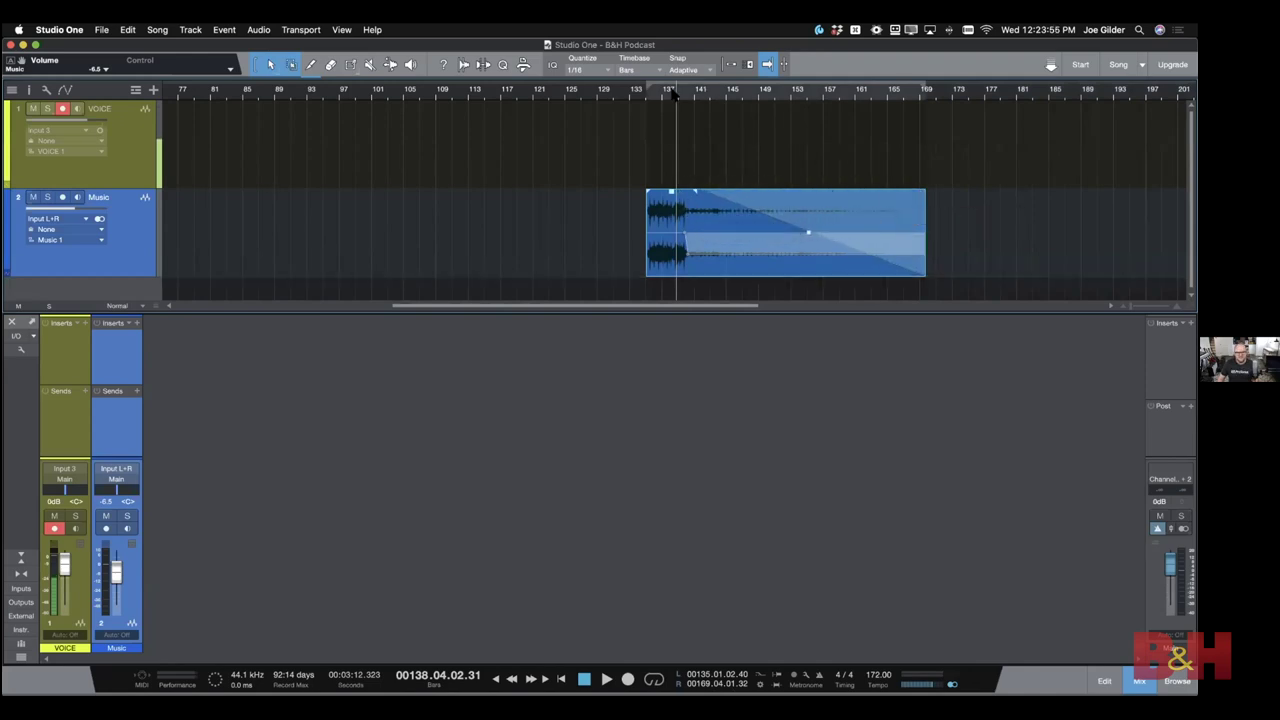
Place the playback position at about bar 129, ahead of the Beautiful Destruction clip
click(617, 96)
click(535, 95)
click(602, 95)
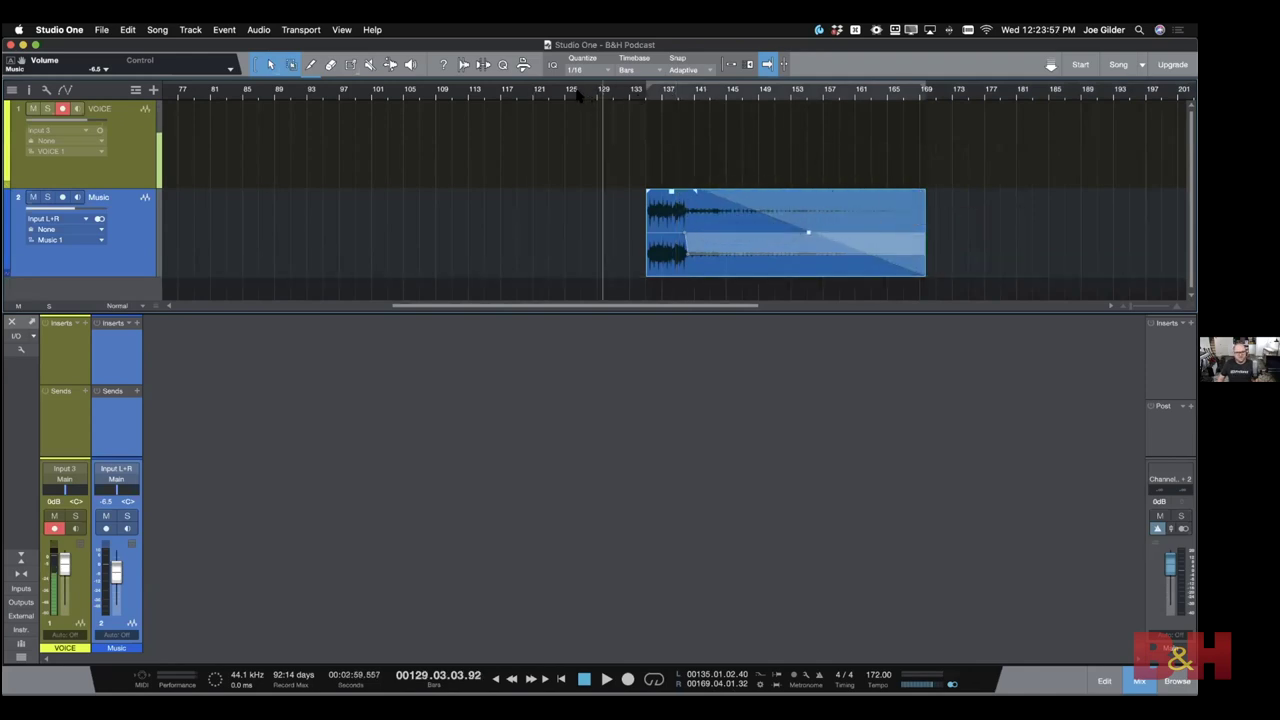
Record a voice take from about bar 124 to bar 146, running over the opening of the Beautiful Destruction clip
click(579, 95)
click(557, 96)
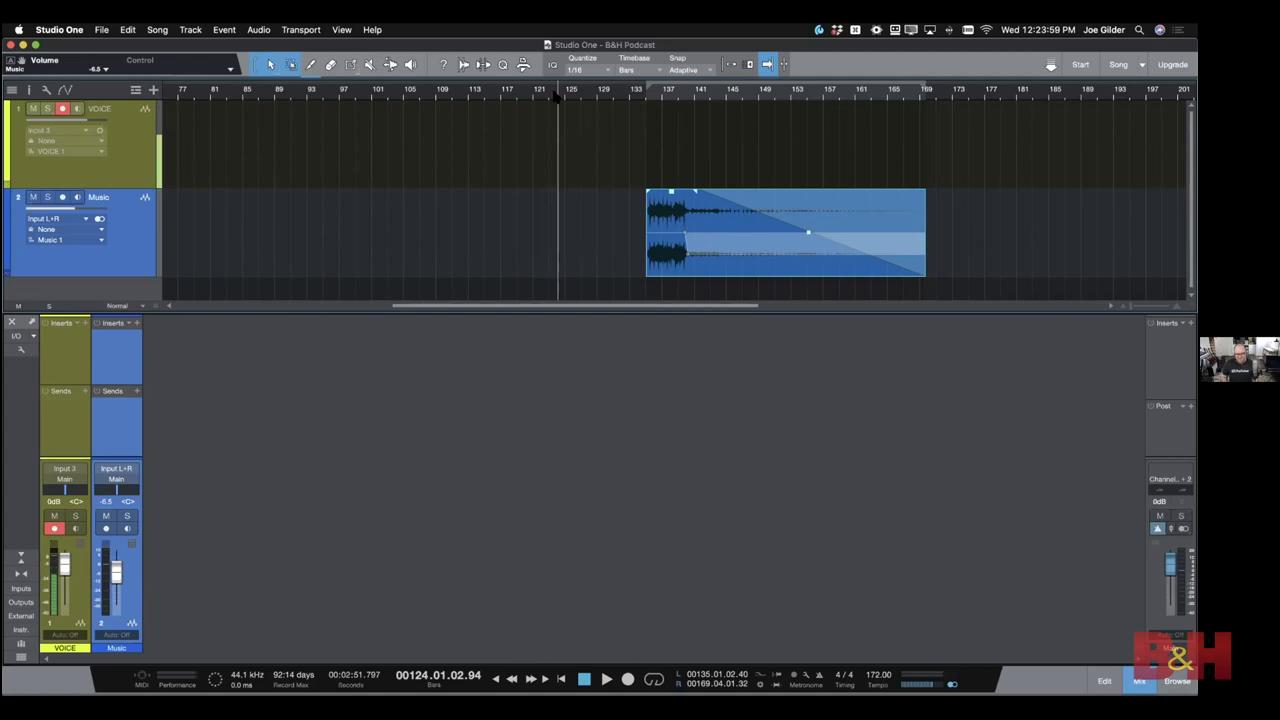
key(KP_Multiply)
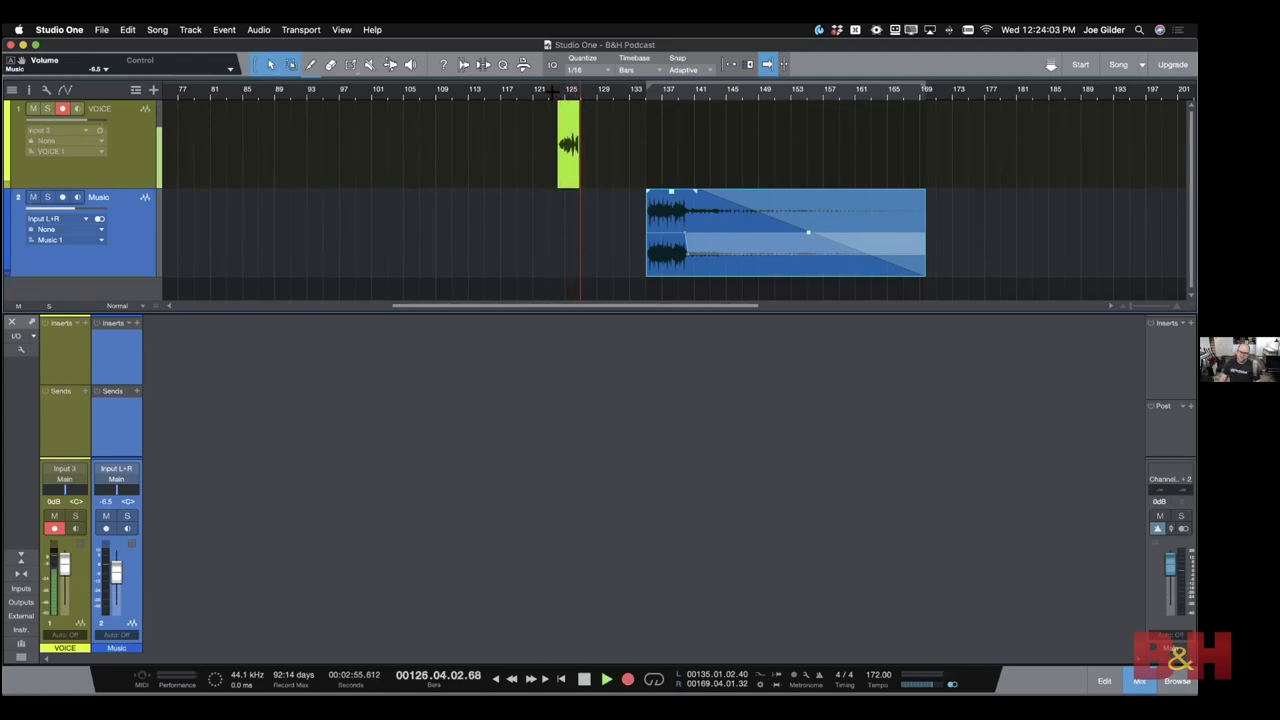
key(e)
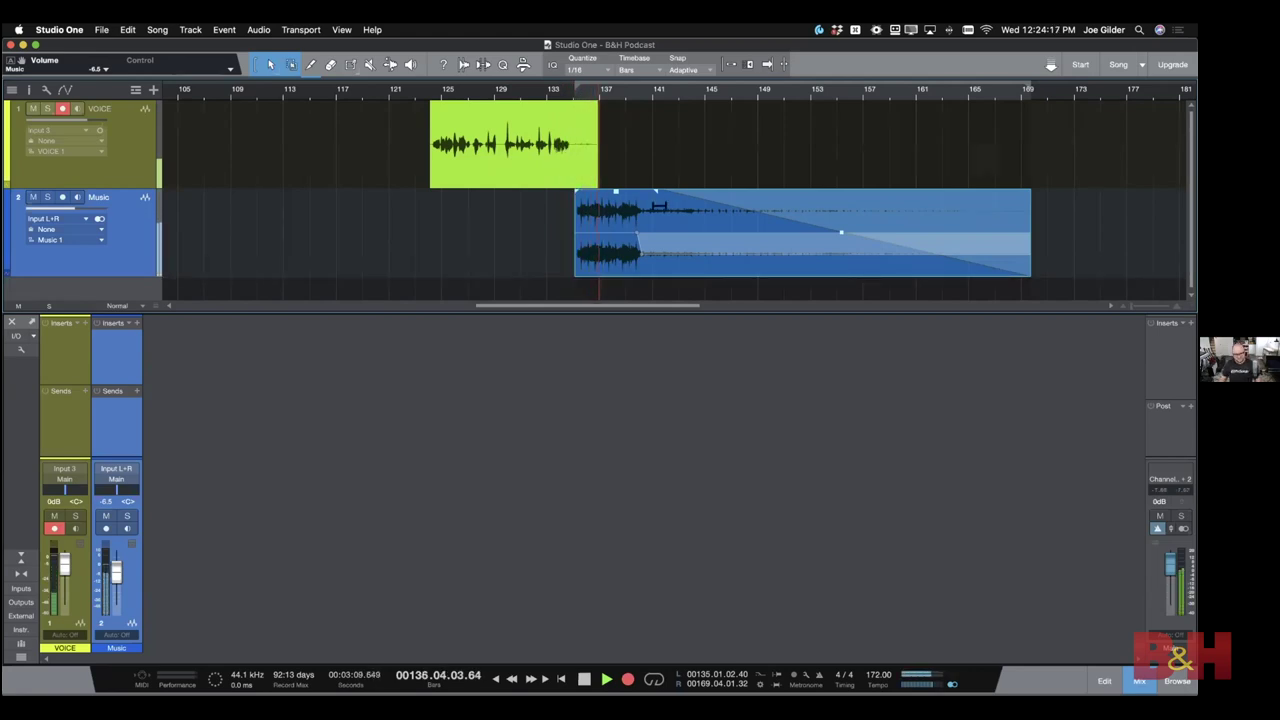
scroll(668, 205, up, 3)
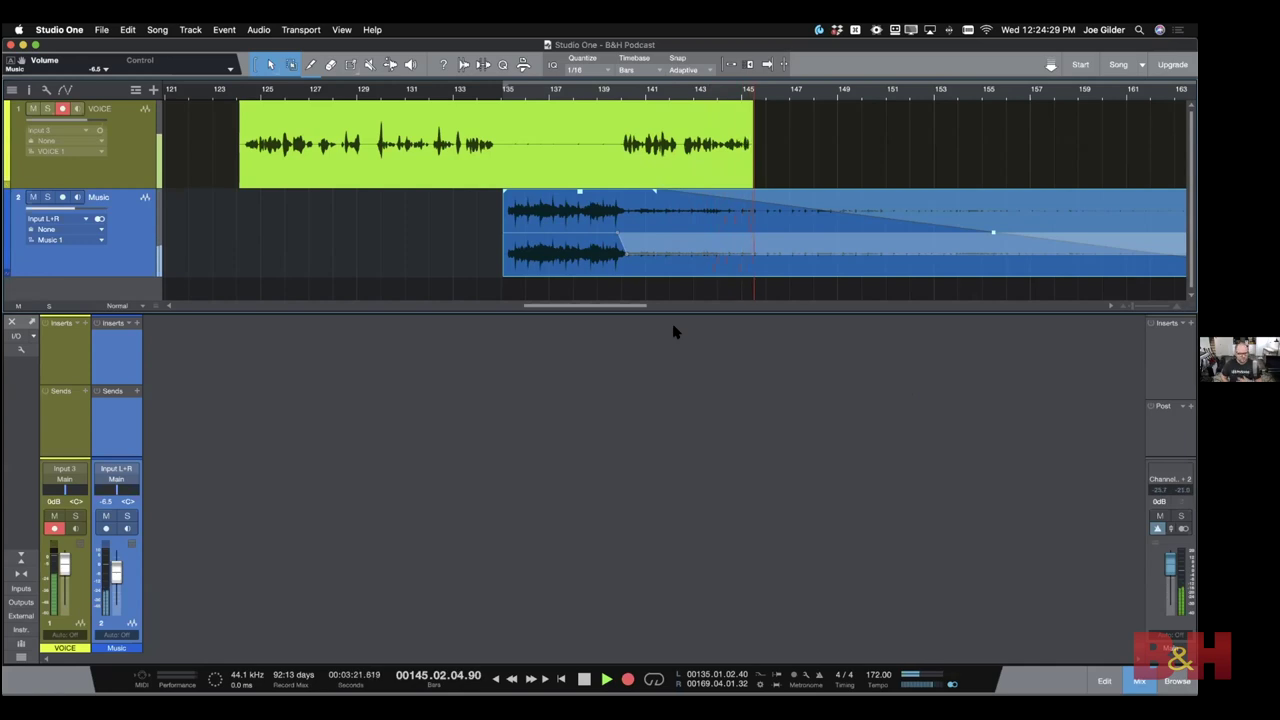
key(space)
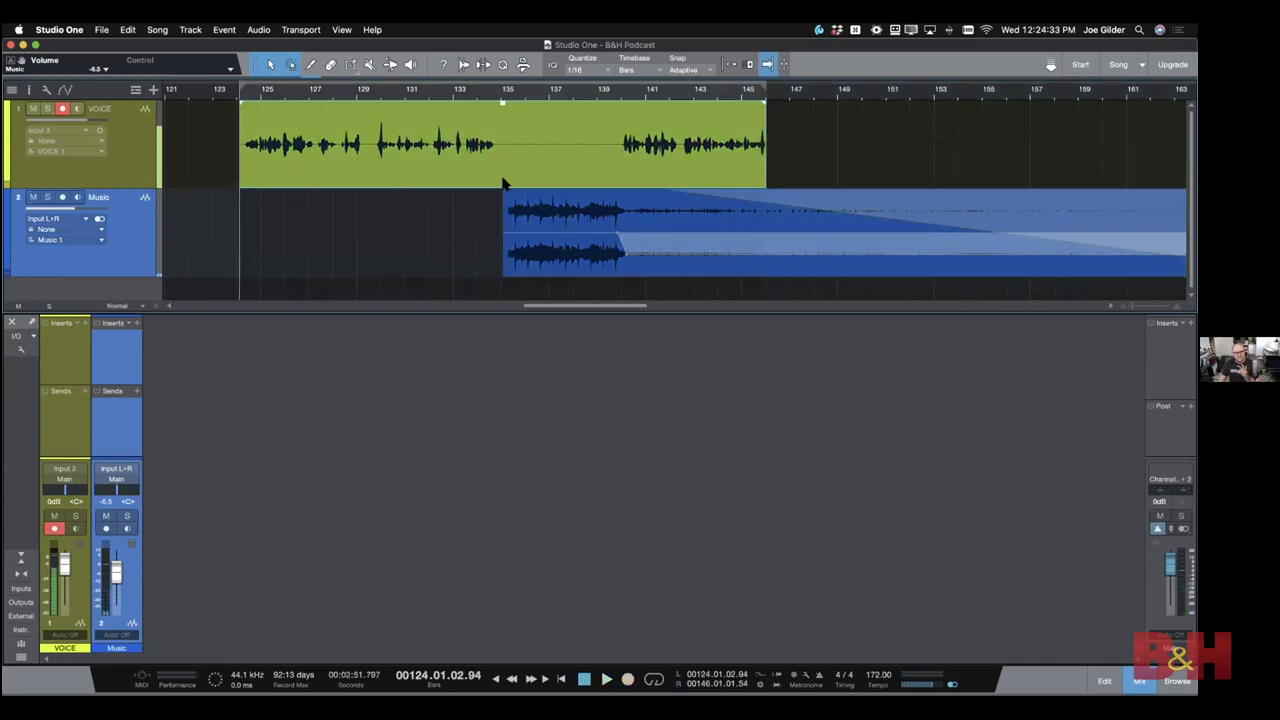
Switch to Finder and add 02 - Amen (Instrumental).wav to the Music track at about bar 182, after the Beautiful Destruction clip
scroll(560, 210, down, 6)
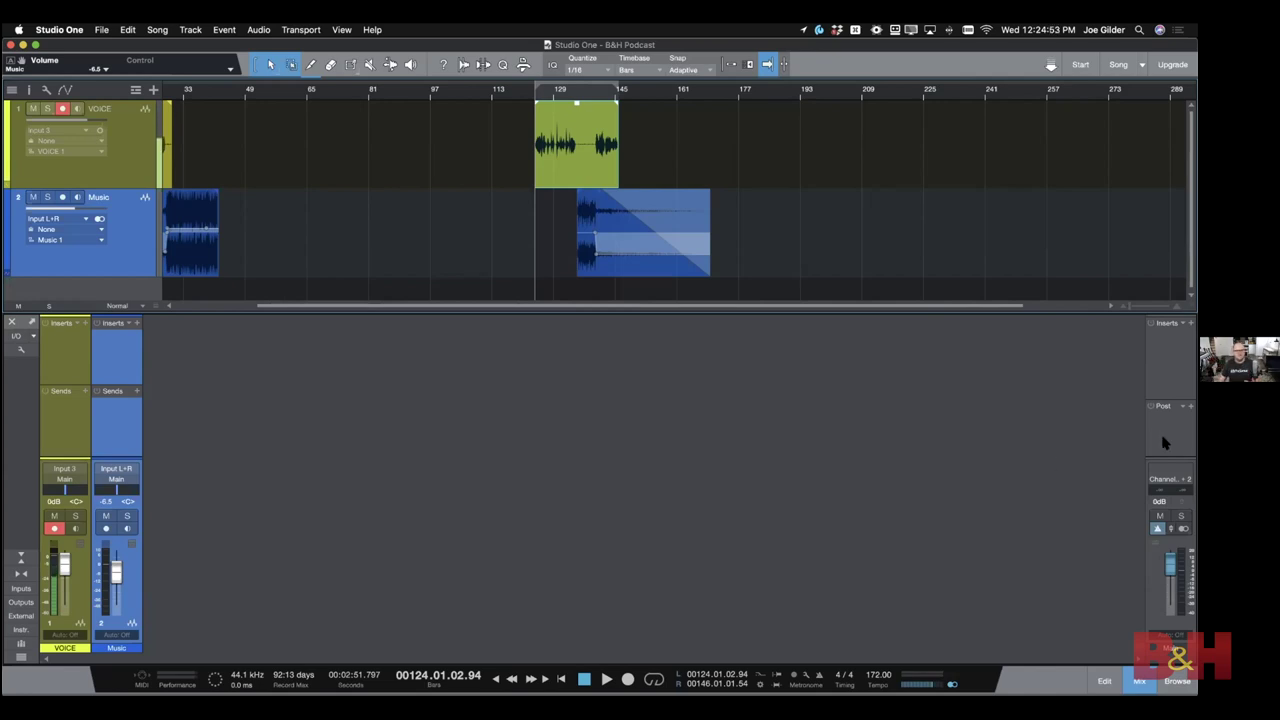
scroll(706, 235, right, 3)
key(w)
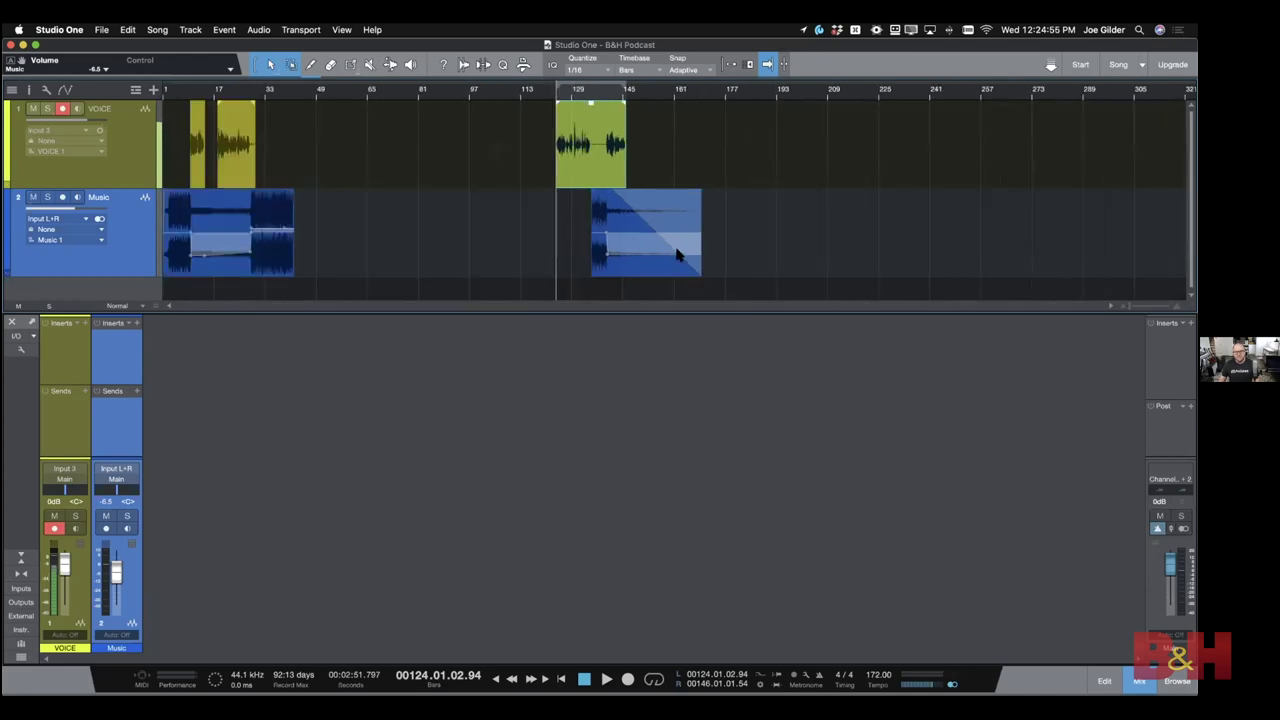
click(745, 64)
key(super+Tab)
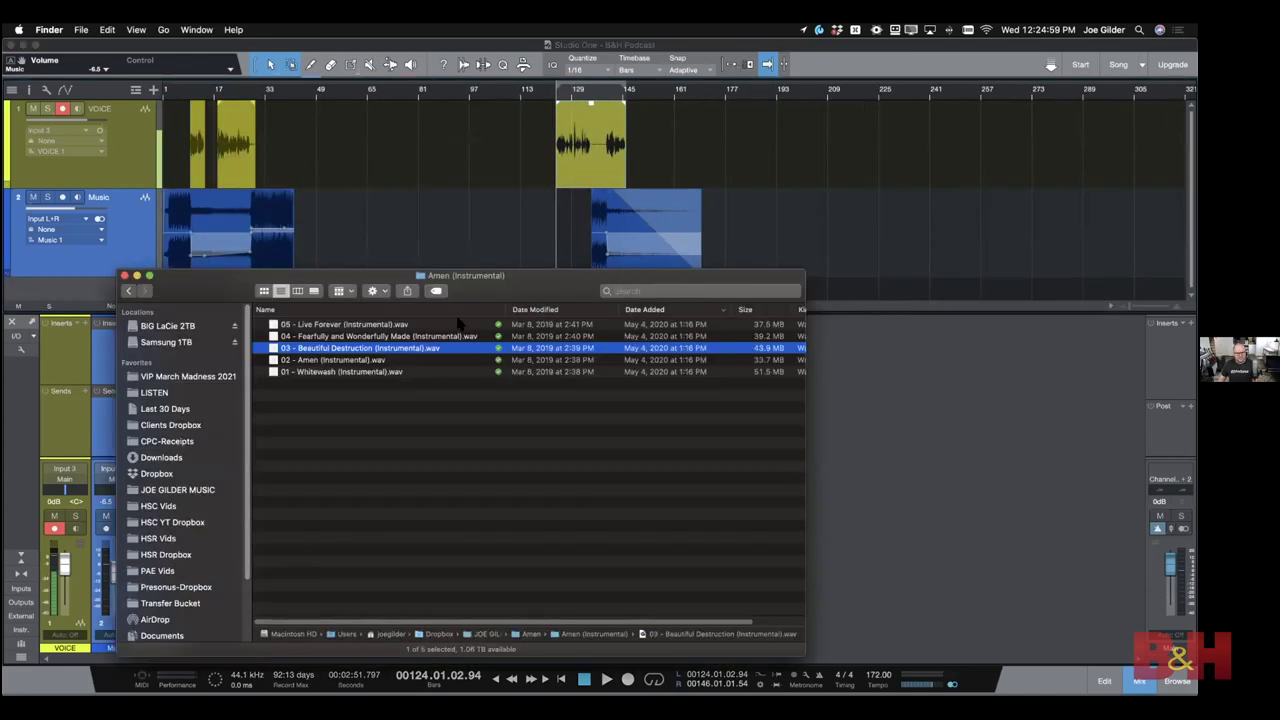
click(323, 360)
drag(325, 362, 930, 264)
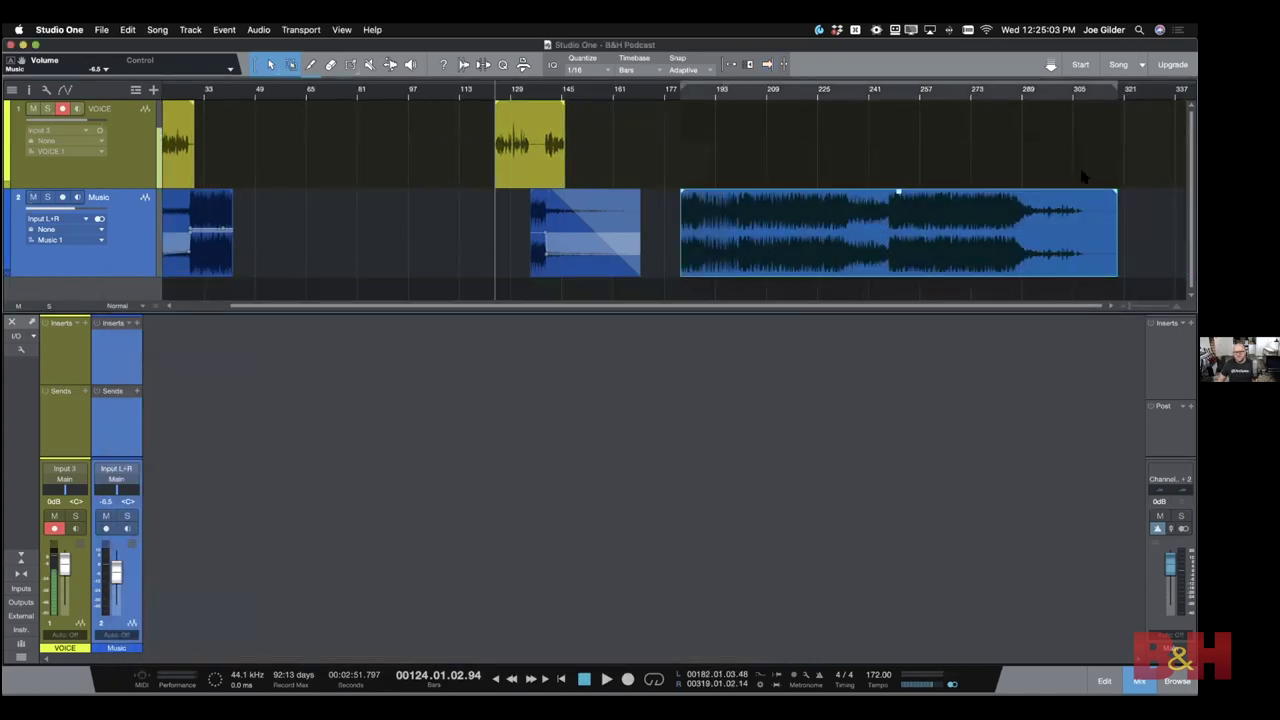
Play the Amen clip from about bar 235, around its quieter passage
click(819, 110)
click(848, 108)
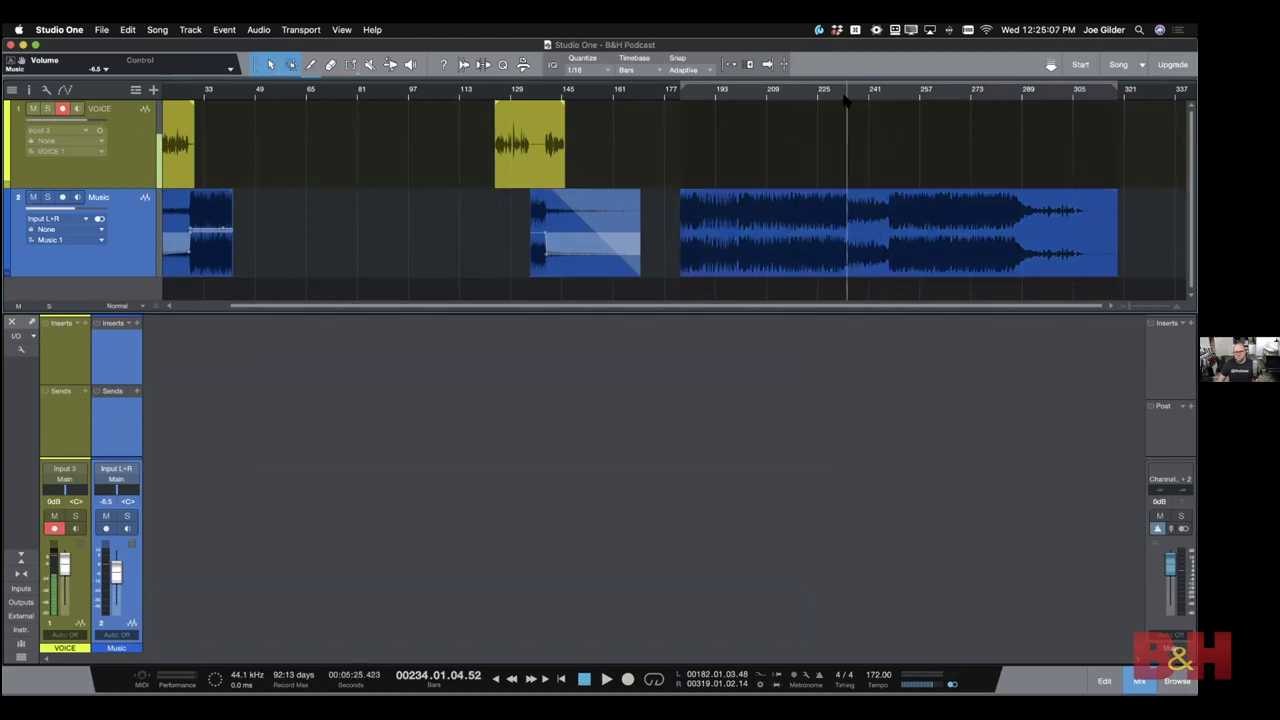
key(e)
click(857, 100)
key(f)
key(space)
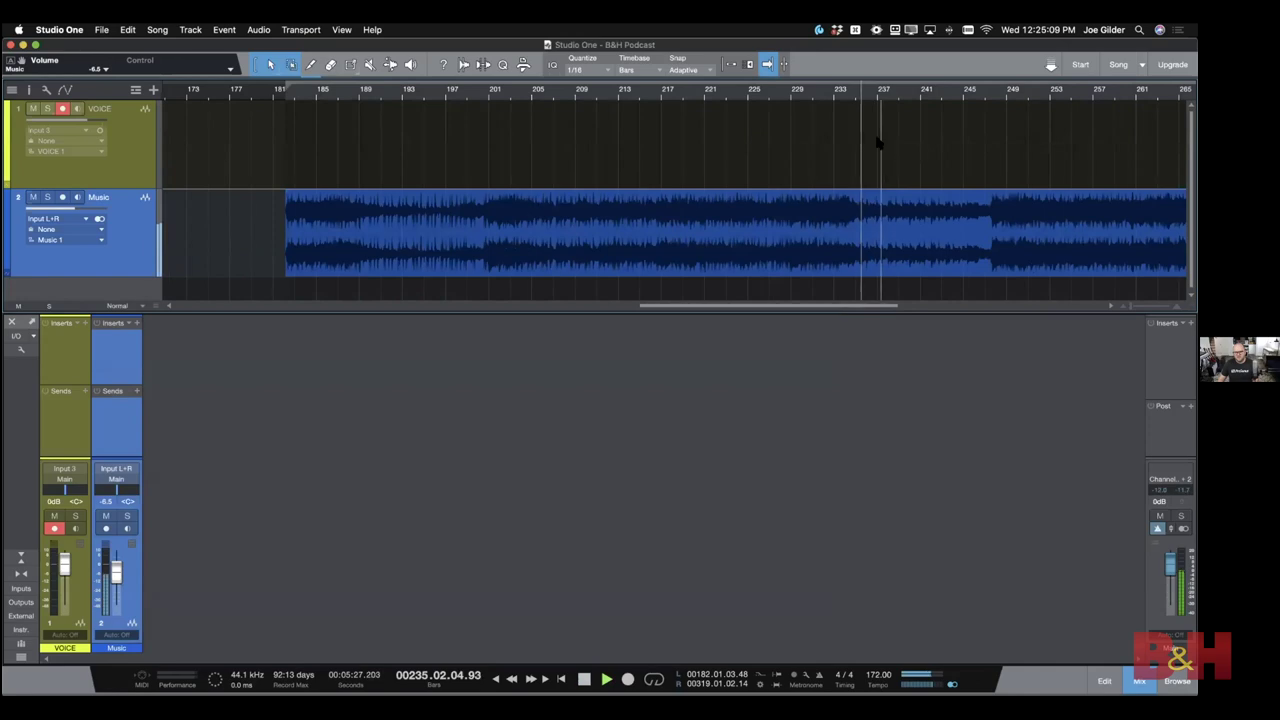
key(w)
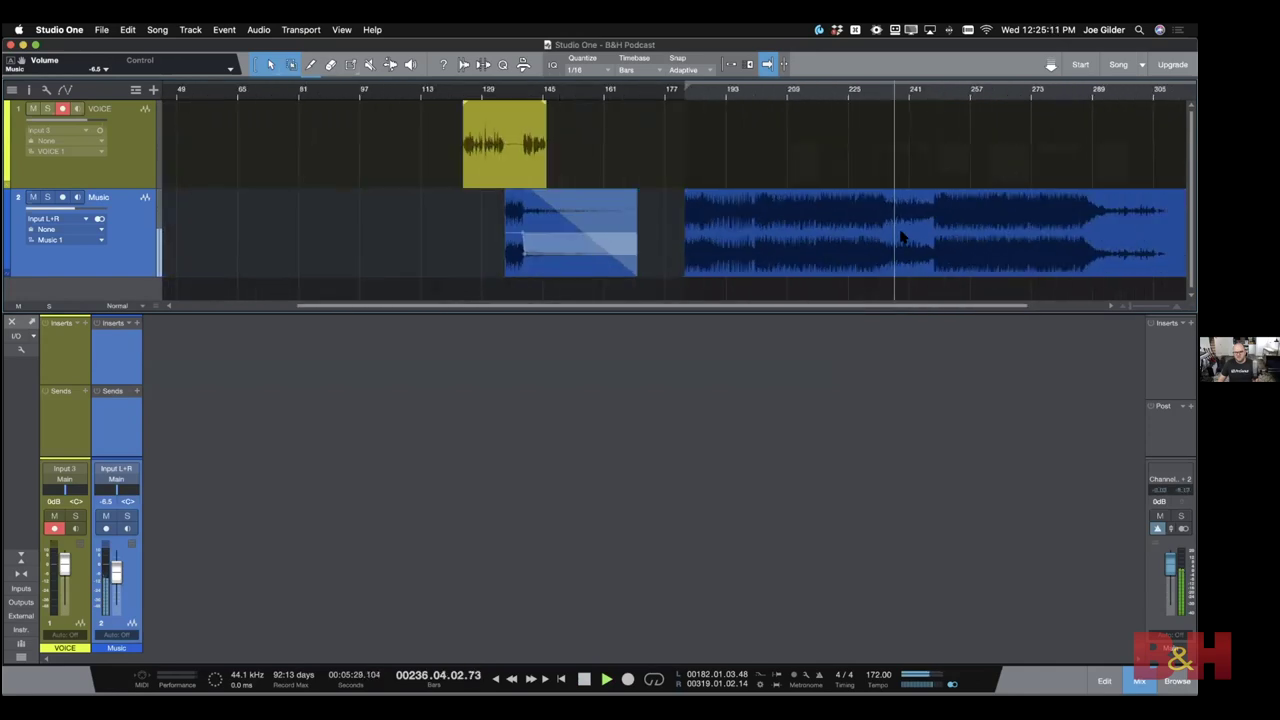
click(939, 242)
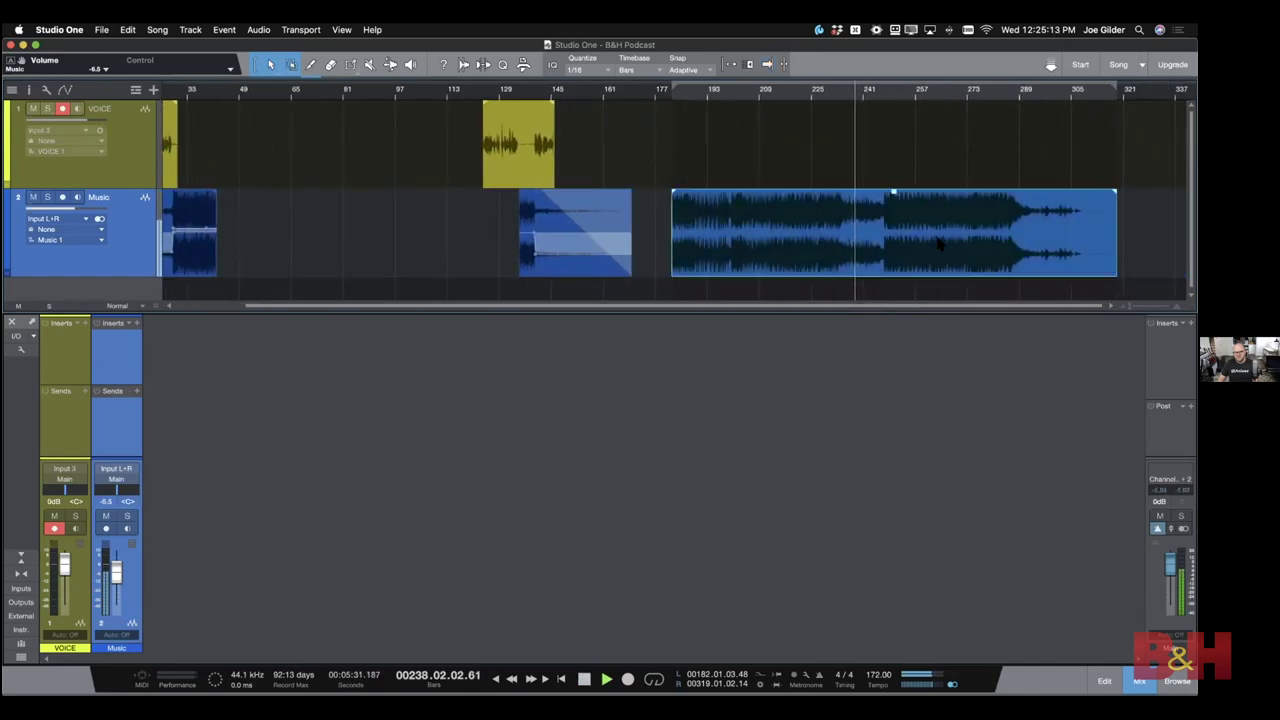
click(846, 100)
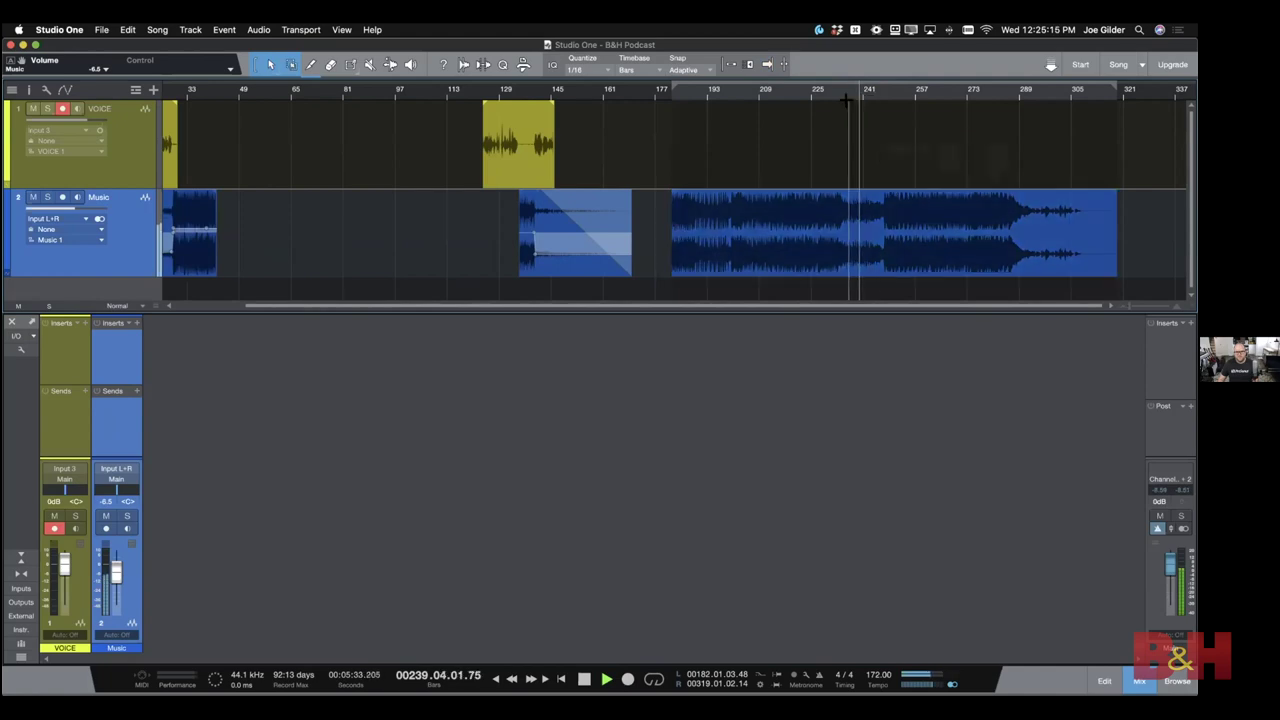
Examine the Amen clip's waveform from the quieter passage through to its ending while it plays
key(f)
key(e)
key(e)
key(e)
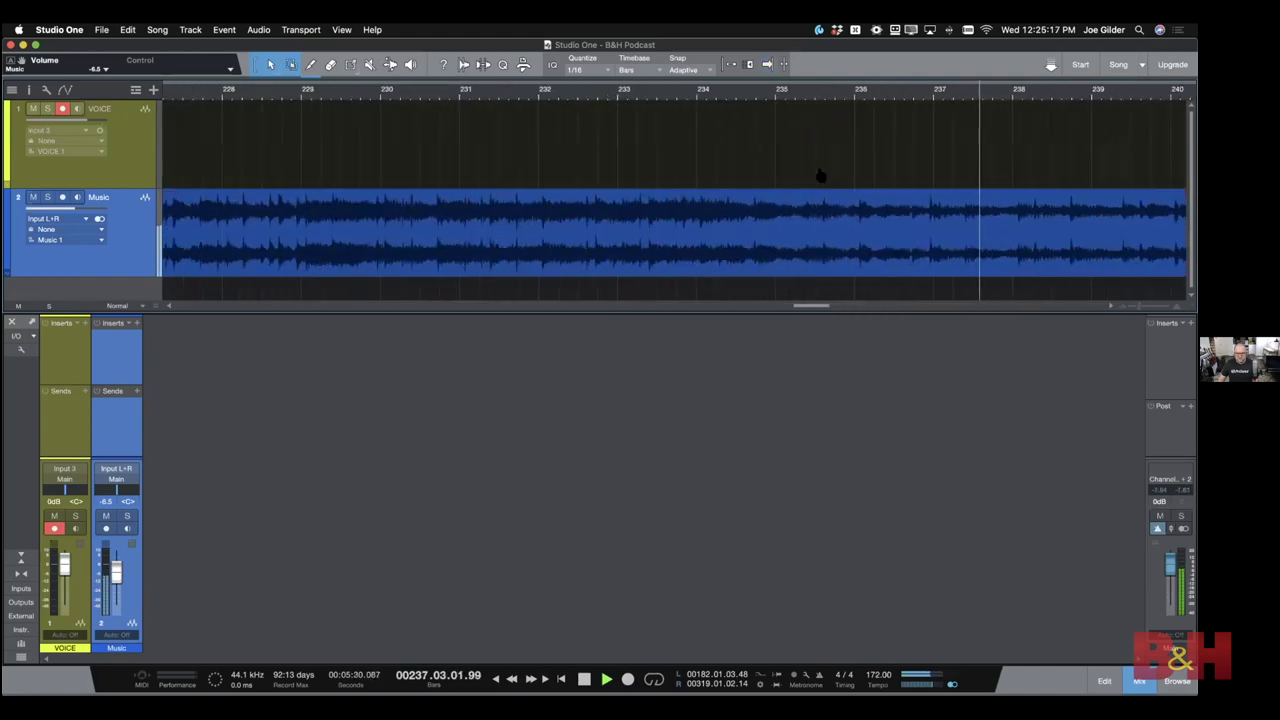
key(w)
key(w)
key(w)
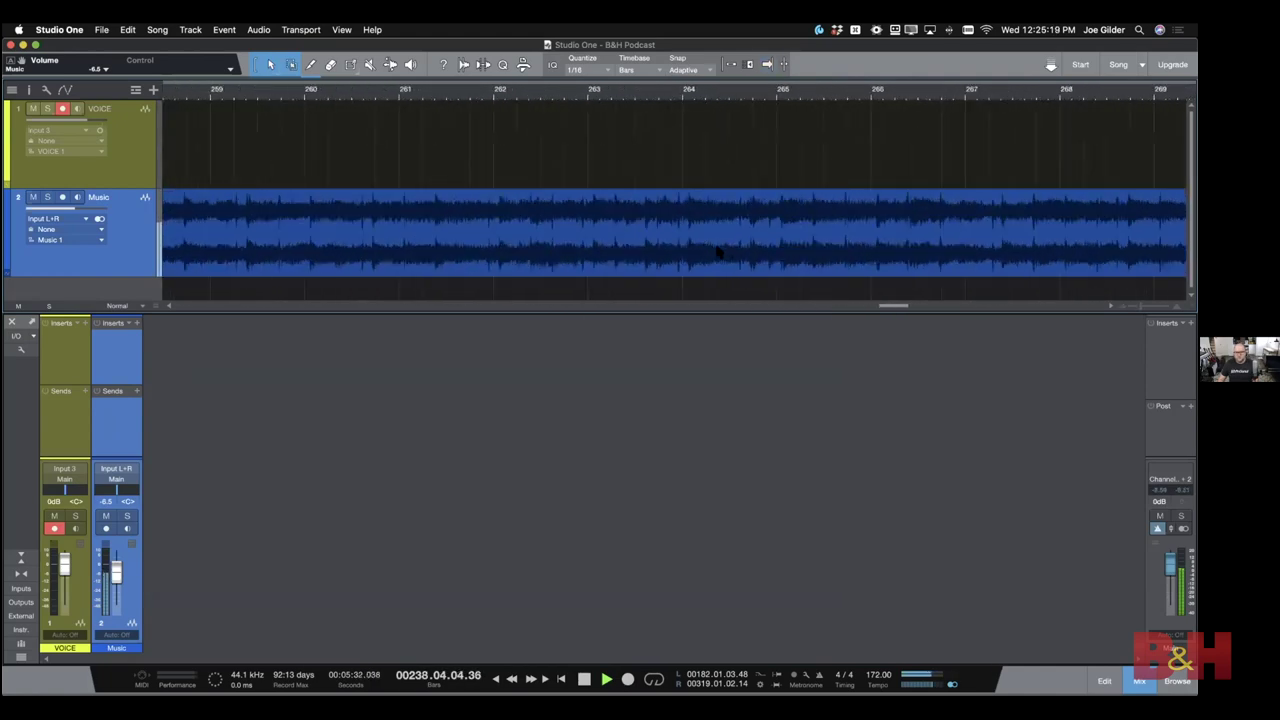
key(w)
key(w)
key(e)
key(e)
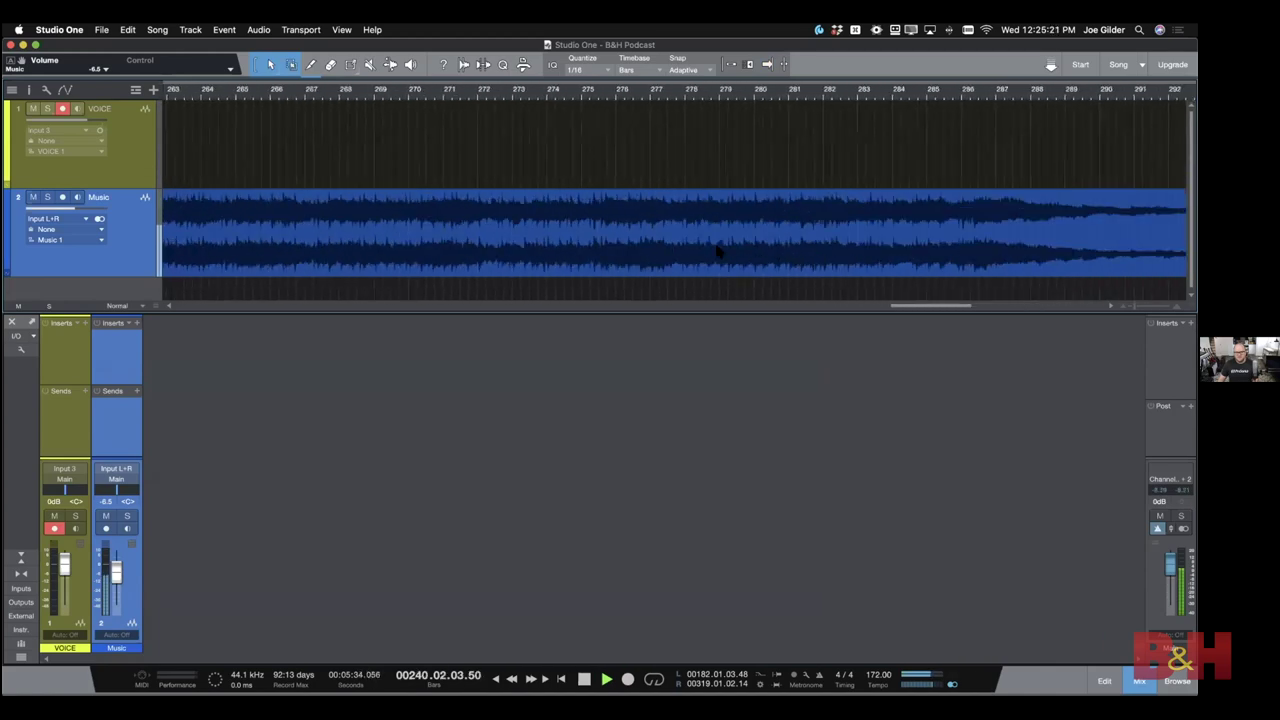
key(w)
key(w)
key(f)
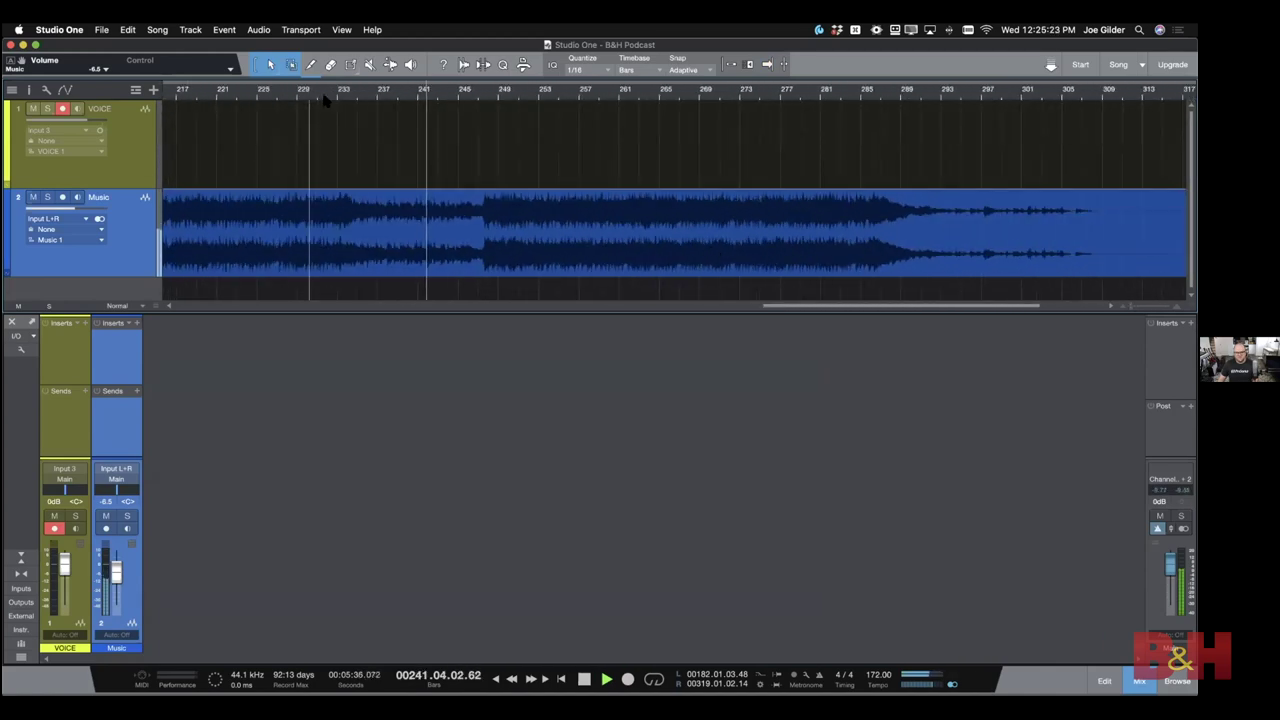
Trim the Amen clip to start at about bar 233, splitting it near bar 234 and deleting the earlier part
click(368, 93)
click(343, 93)
key(alt+x)
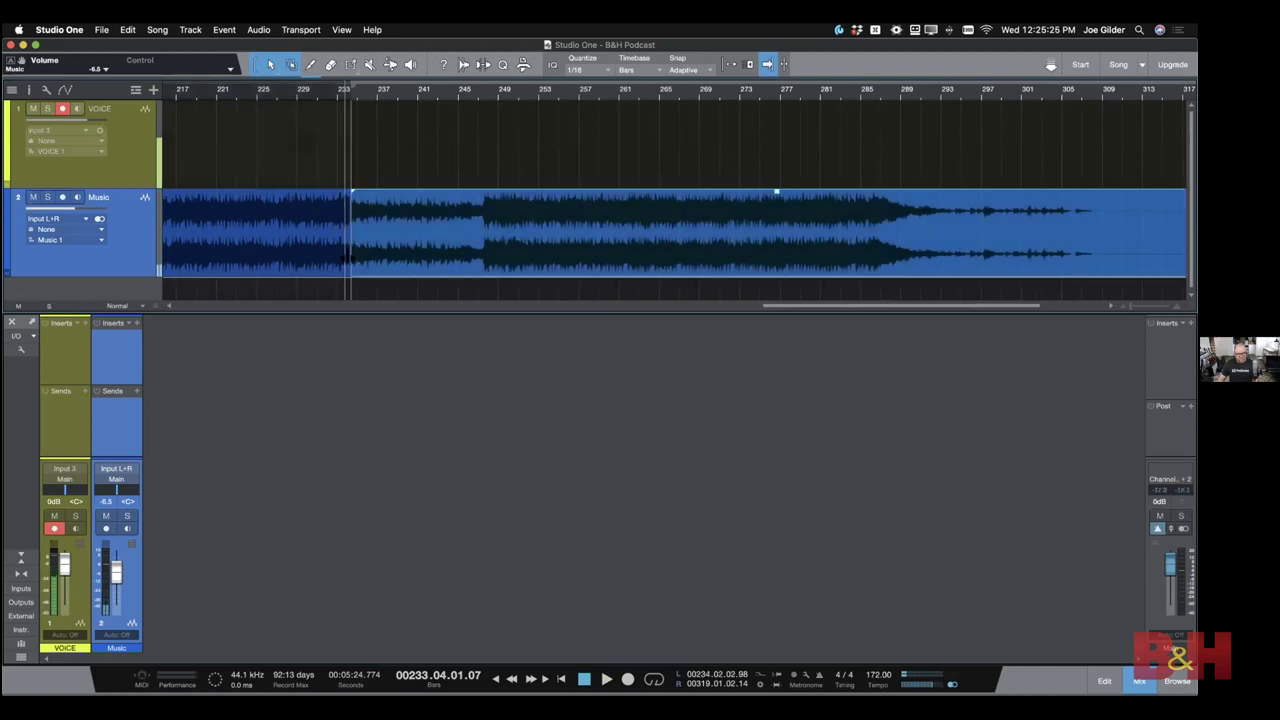
key(Delete)
key(ctrl+z)
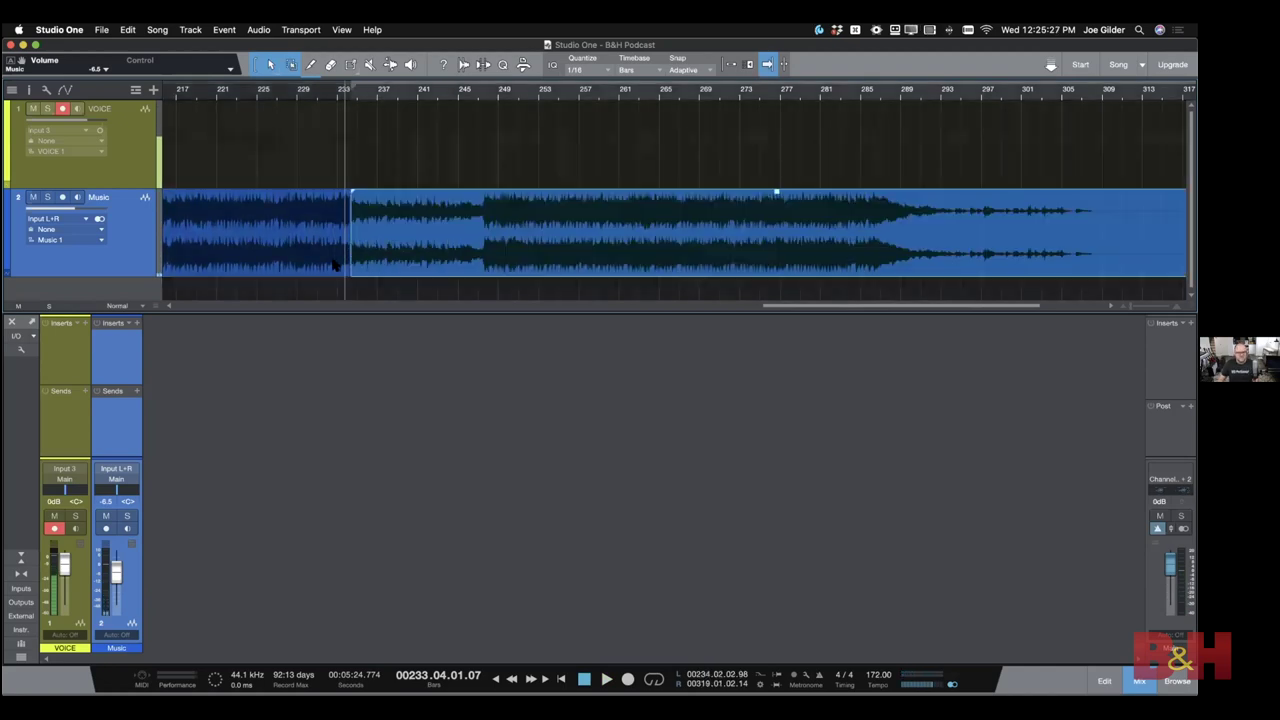
click(328, 262)
key(Delete)
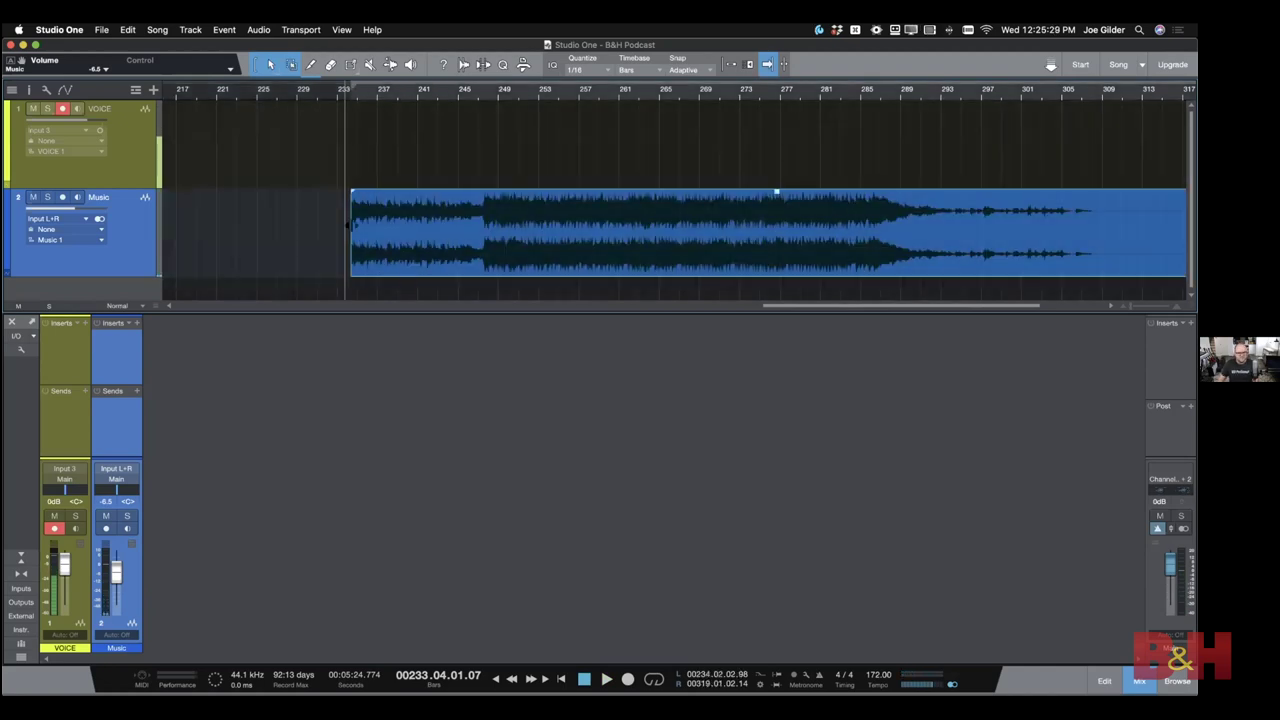
mouse_move(349, 226)
mouse_down()
mouse_move(300, 226)
mouse_move(330, 226)
mouse_up()
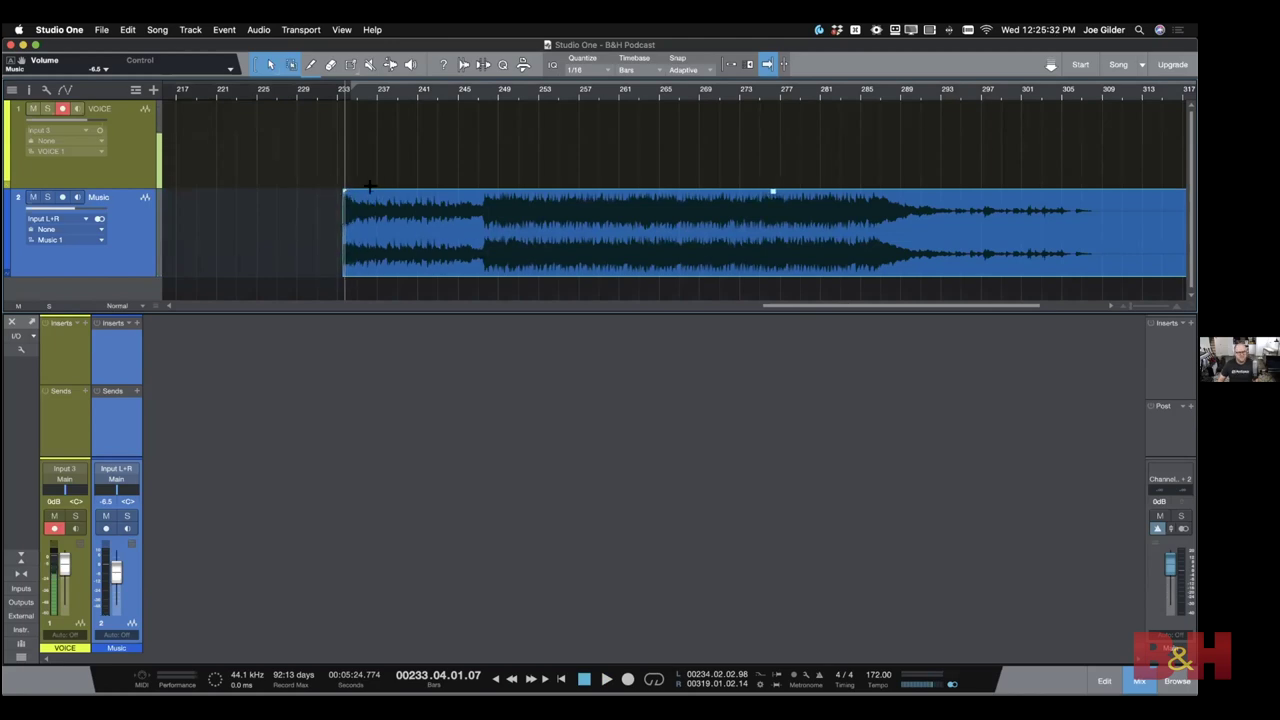
Lower the Amen clip's gain before about bar 247 with a gain envelope and extend its start to about bar 222 with a fade-in
right_click(486, 251)
click(565, 314)
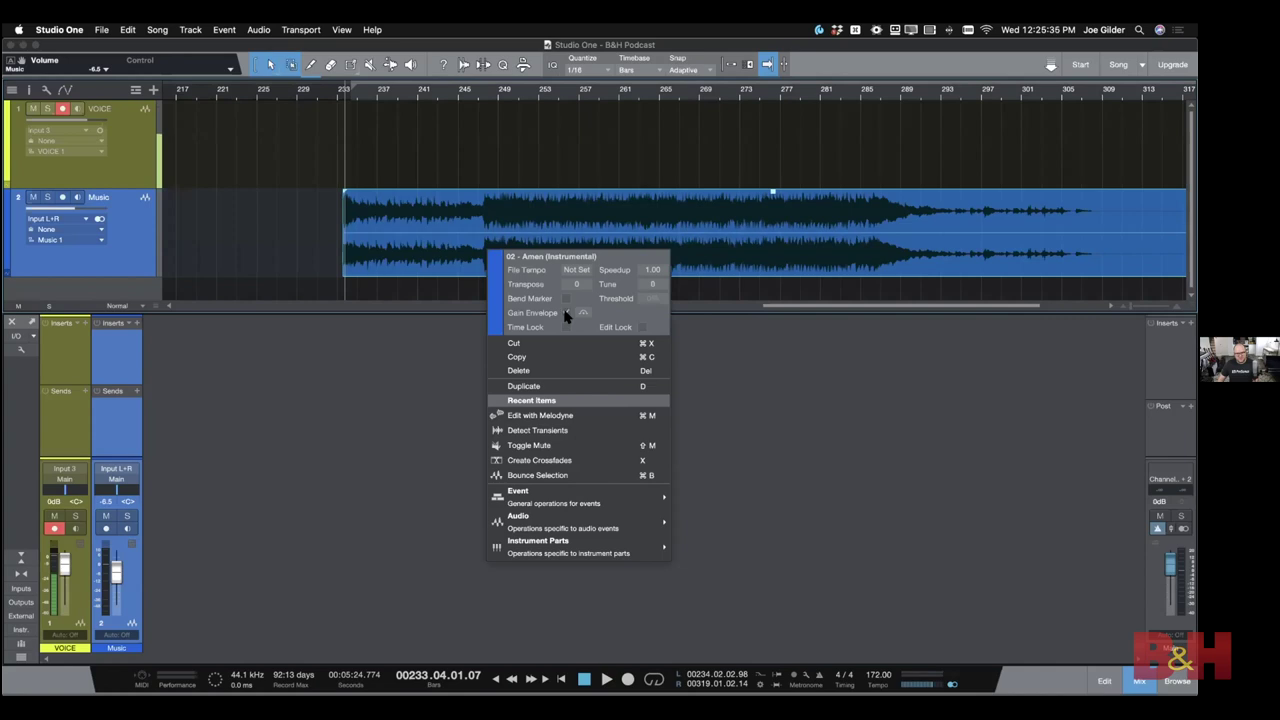
click(480, 232)
click(481, 232)
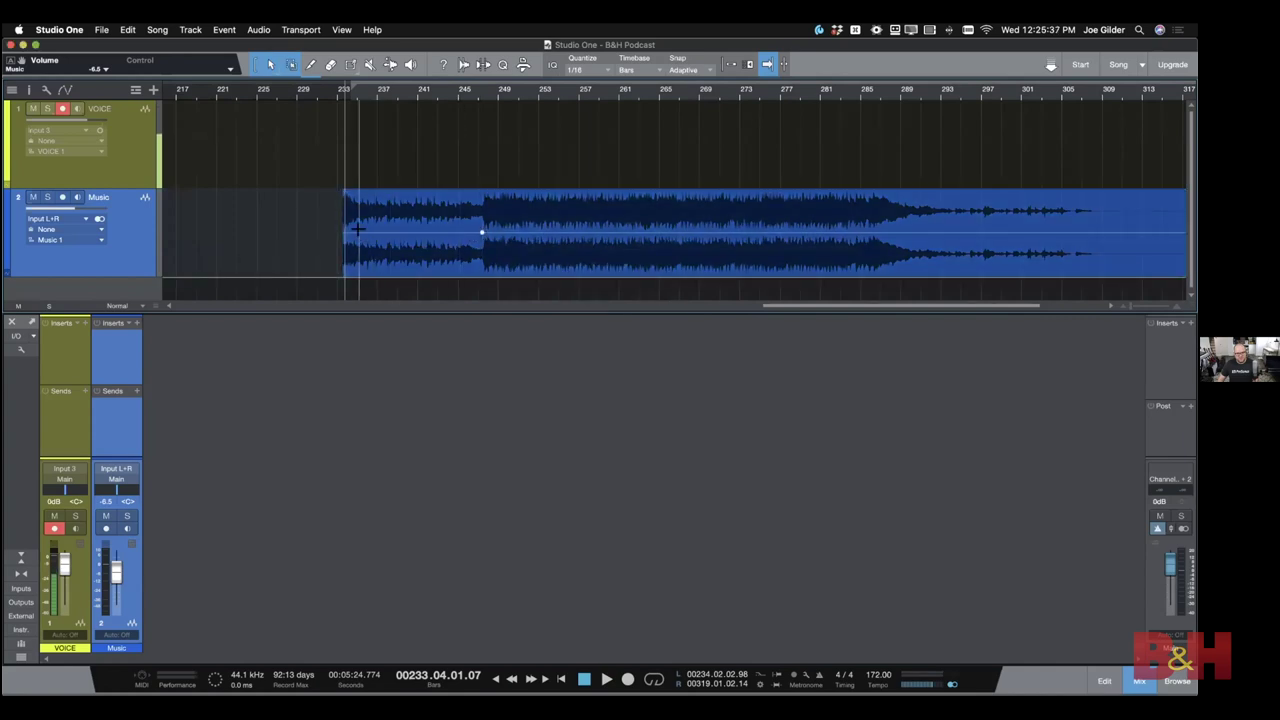
mouse_move(357, 229)
mouse_down()
mouse_move(314, 217)
mouse_move(229, 243)
mouse_move(225, 200)
mouse_move(343, 231)
mouse_up()
drag(458, 234, 473, 256)
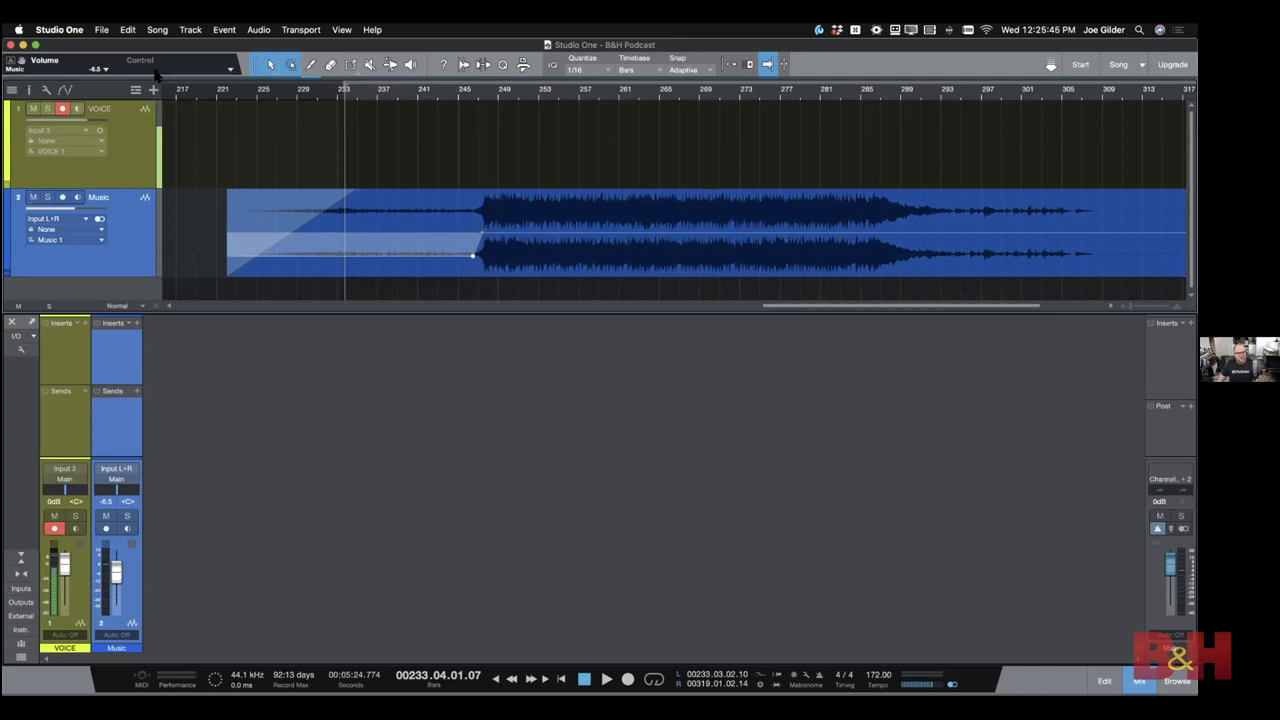
Record a voice take from about bar 220 to bar 238, repositioning the Amen clip to start at about bar 211
click(212, 90)
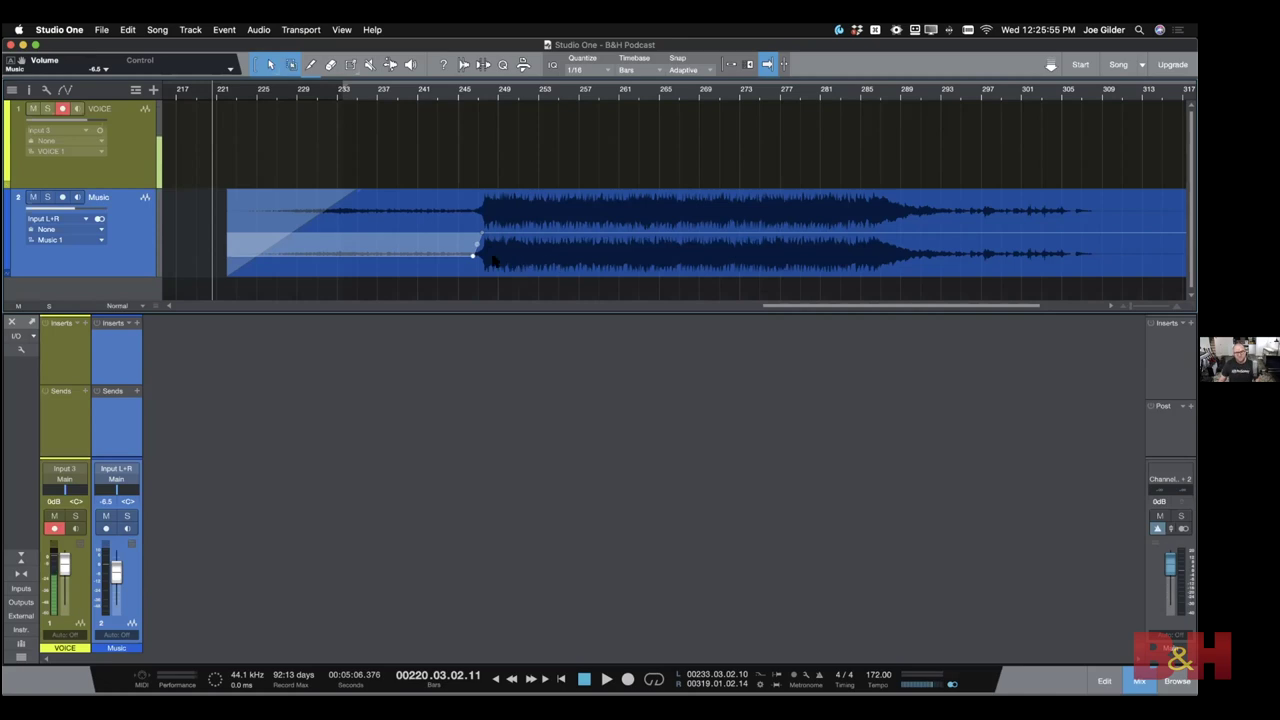
drag(492, 260, 625, 255)
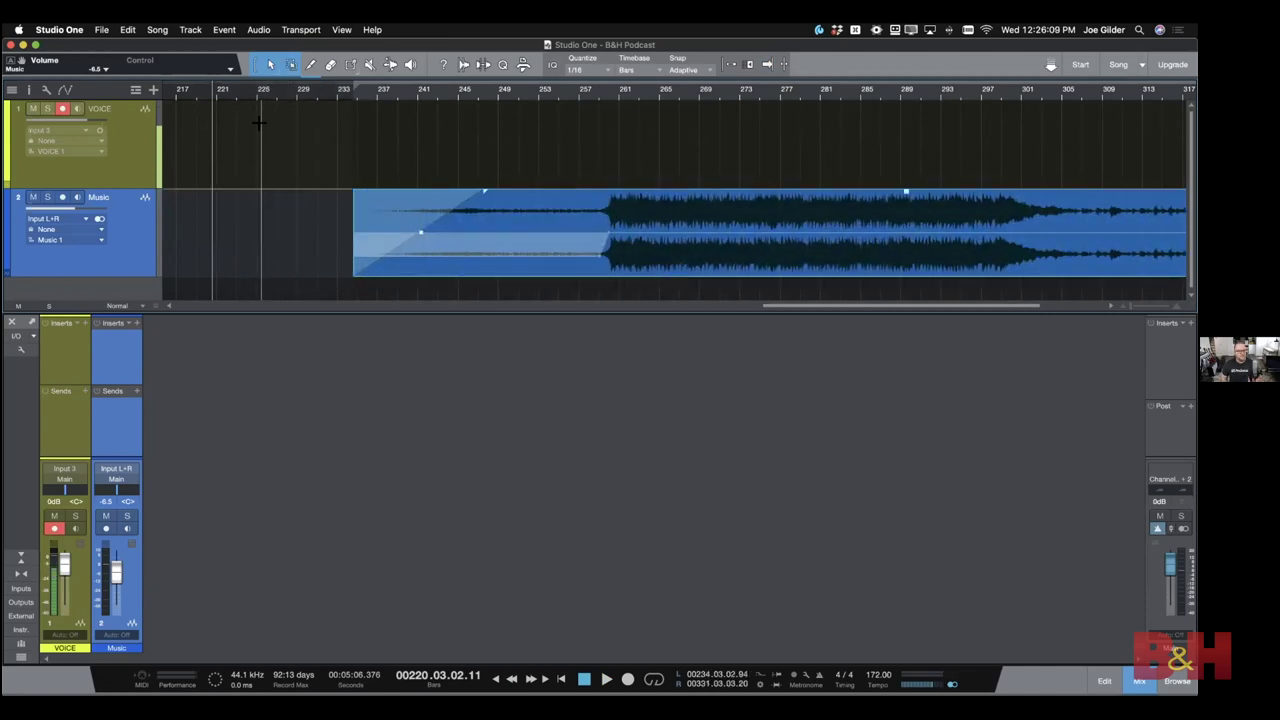
key(KP_Multiply)
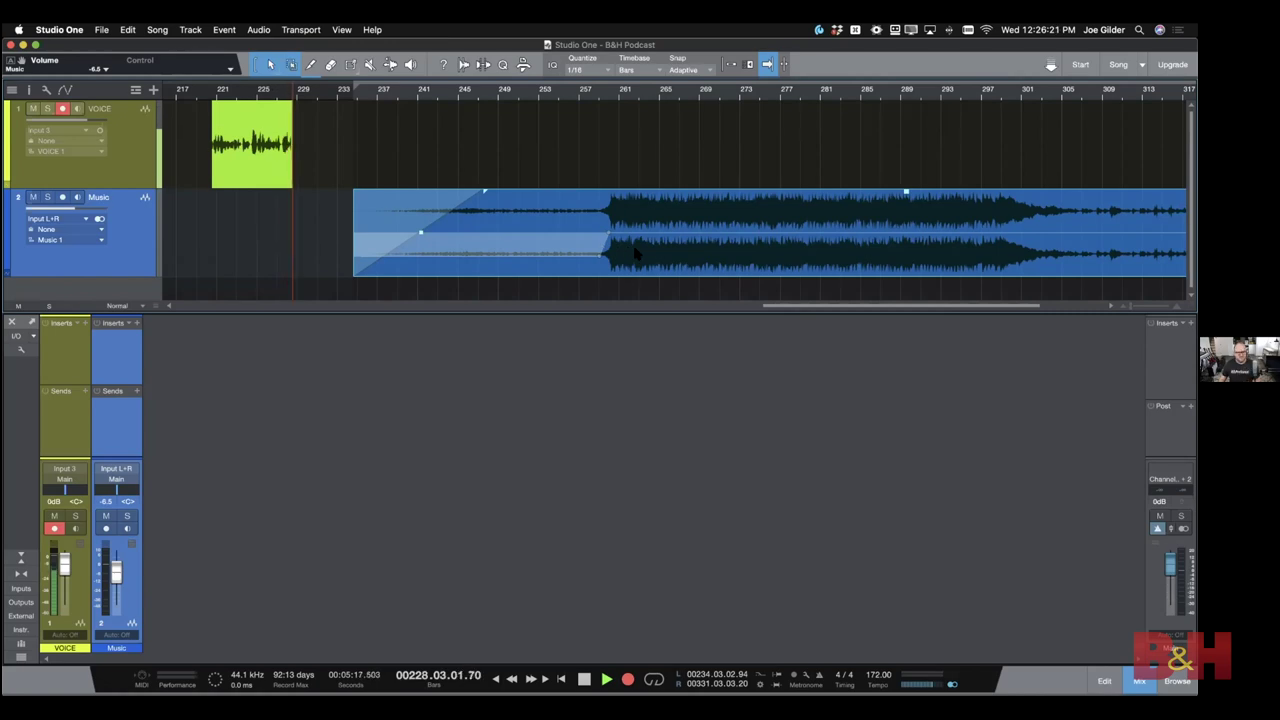
drag(636, 256, 397, 257)
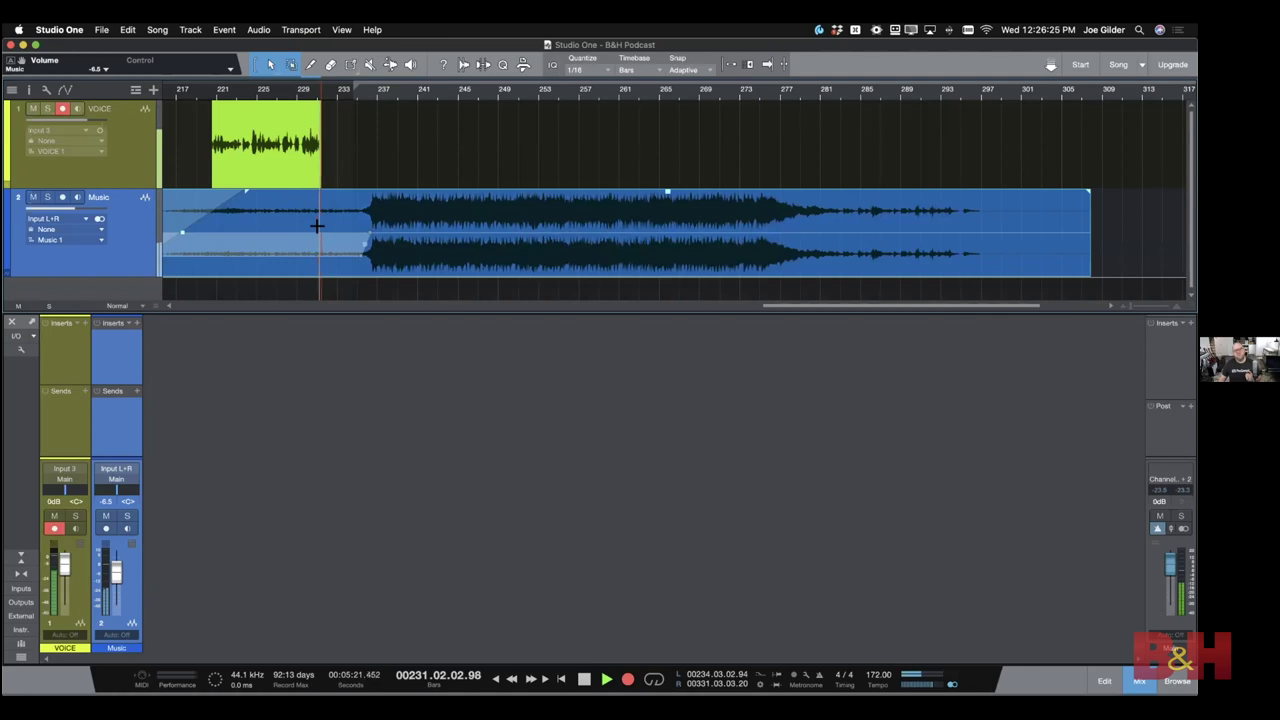
key(e)
key(e)
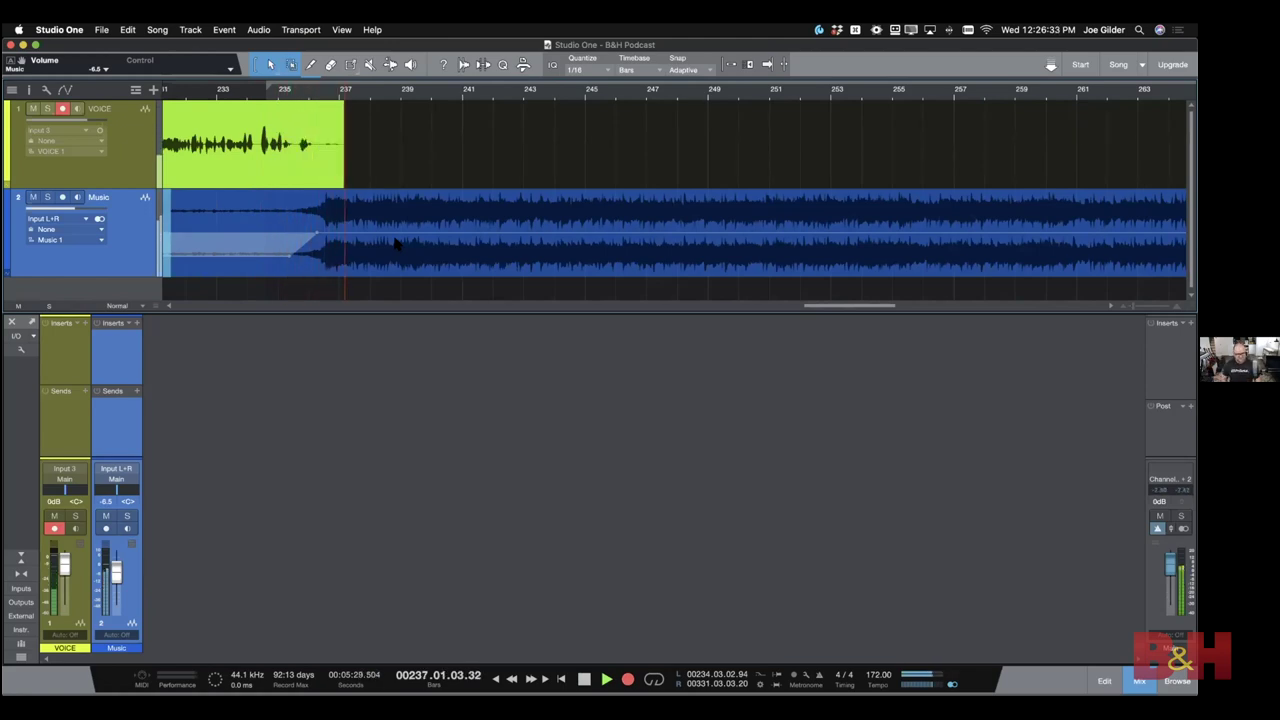
key(space)
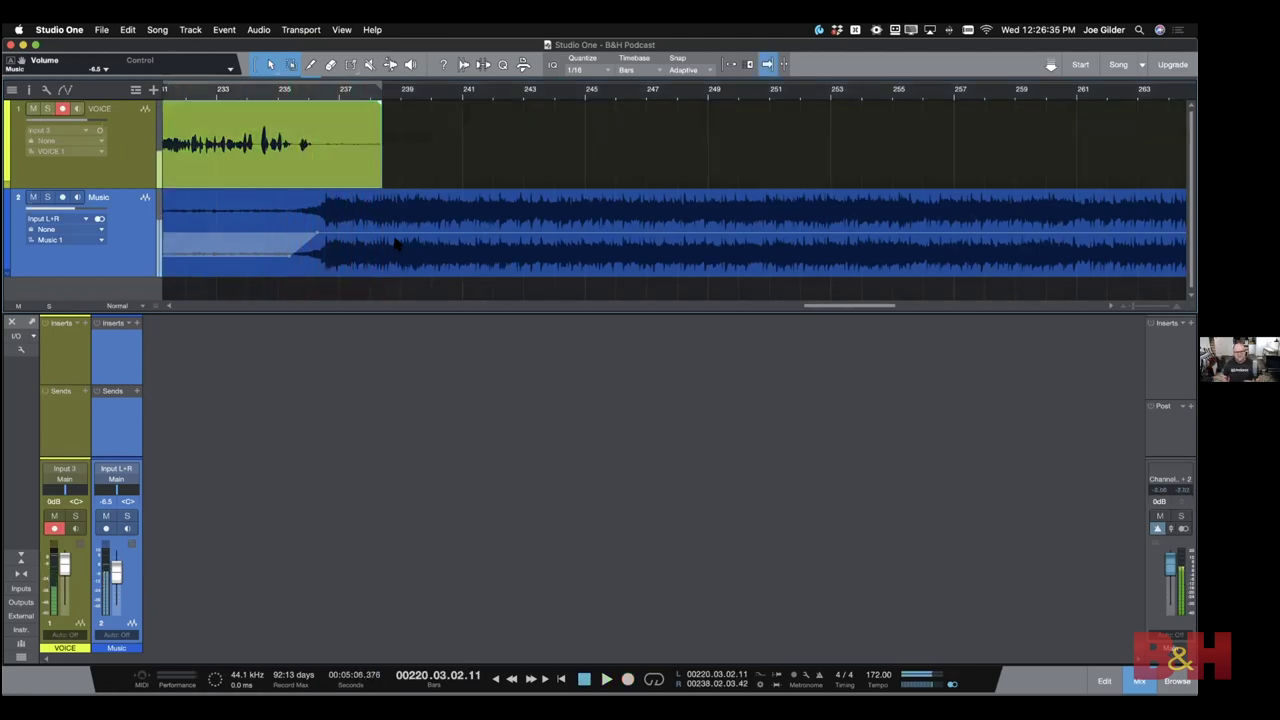
Review the full arrangement of voice and music clips and select the closing Amen clip
key(w)
key(w)
key(w)
key(w)
key(w)
key(w)
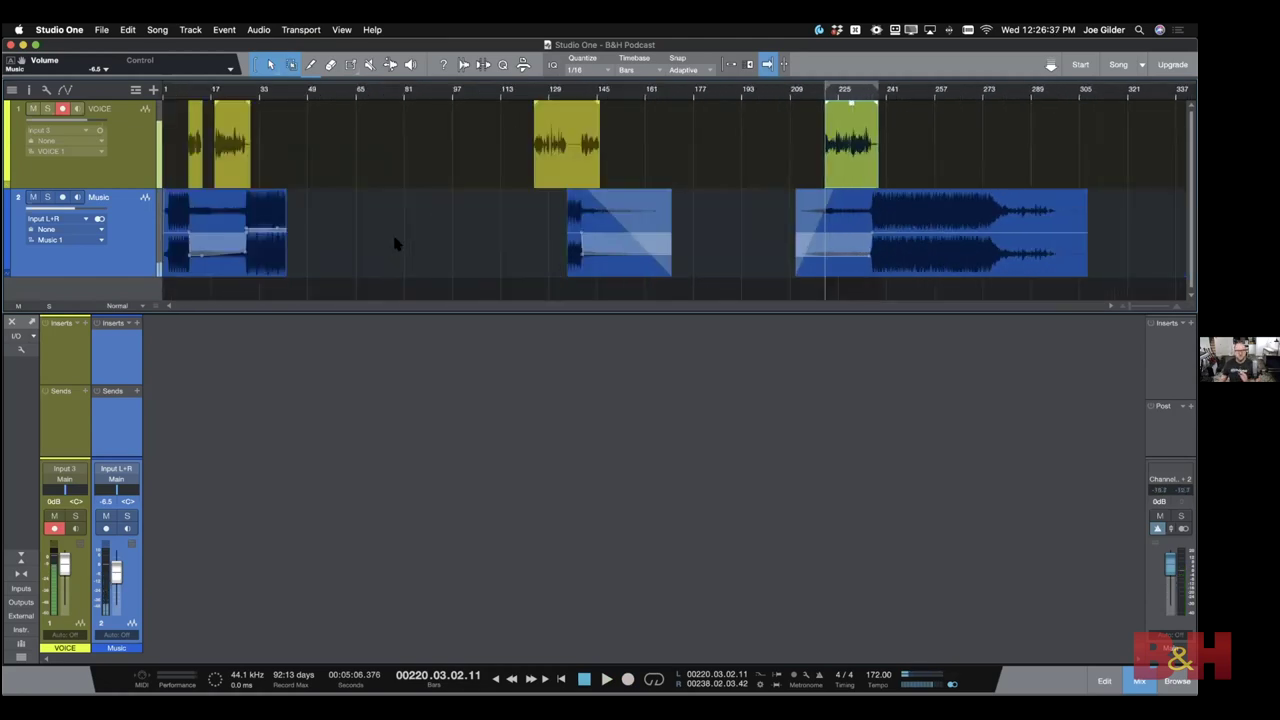
key(e)
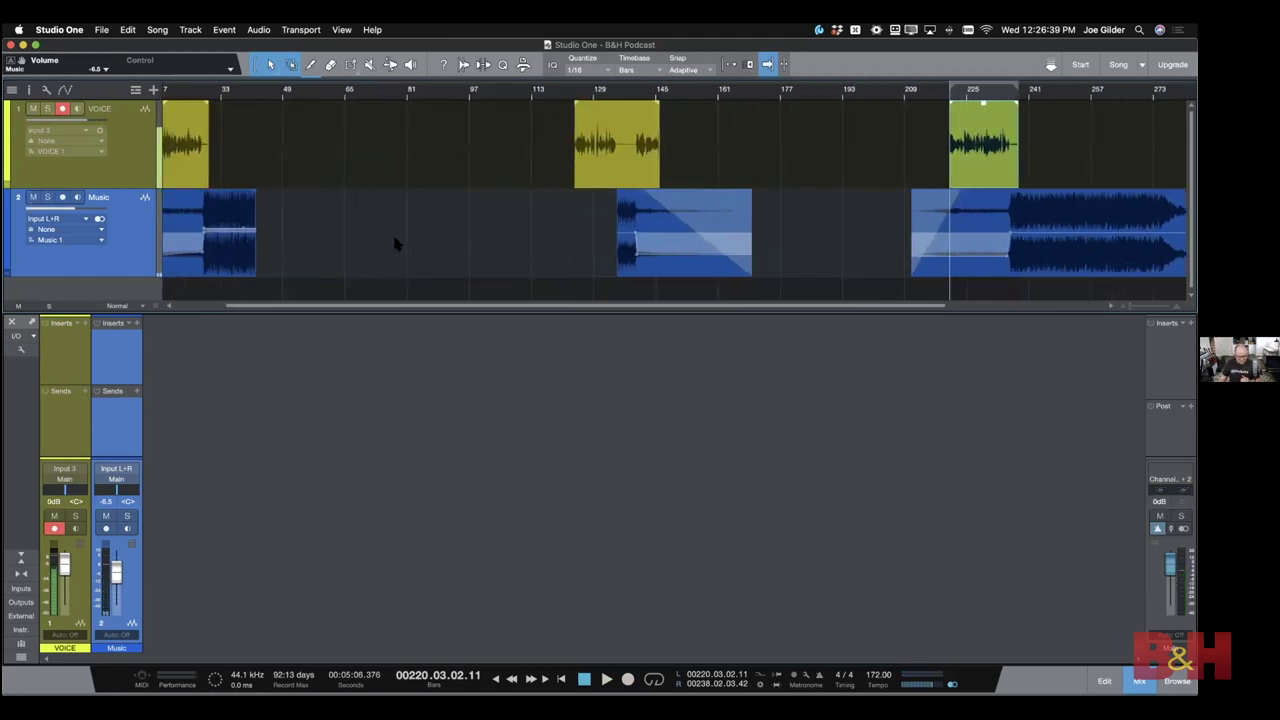
scroll(394, 243, right, 3)
key(w)
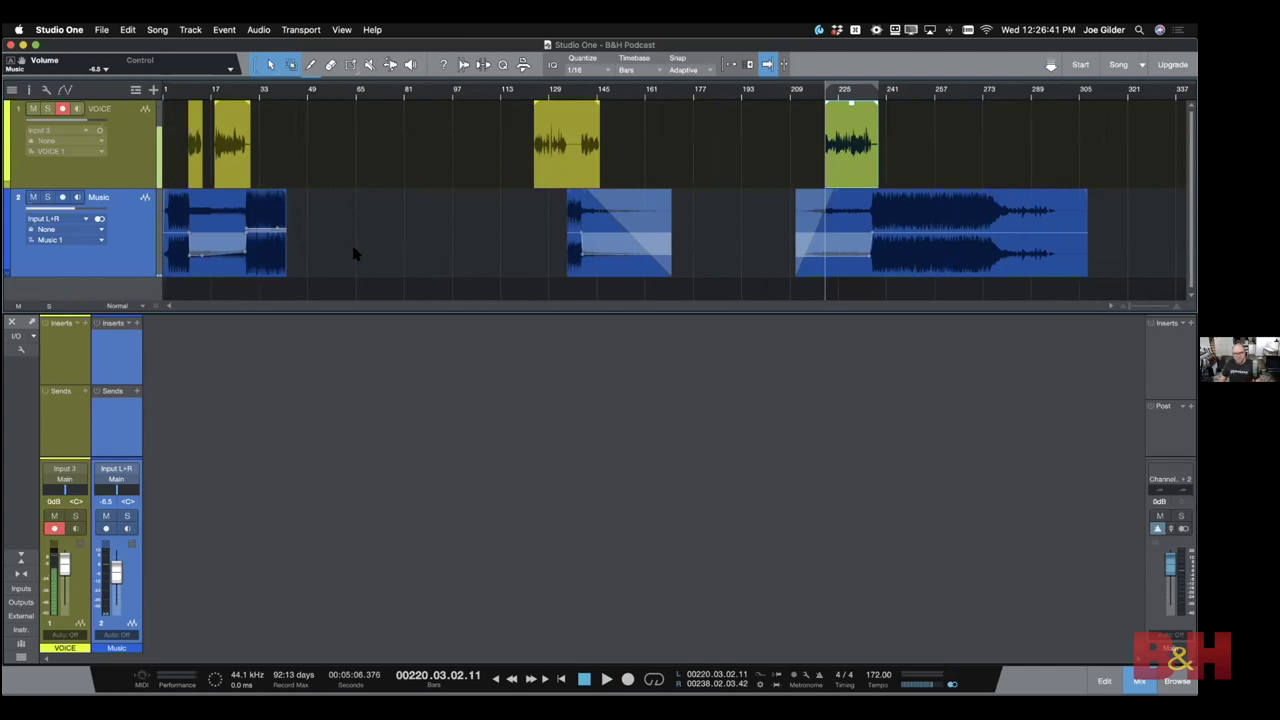
click(907, 261)
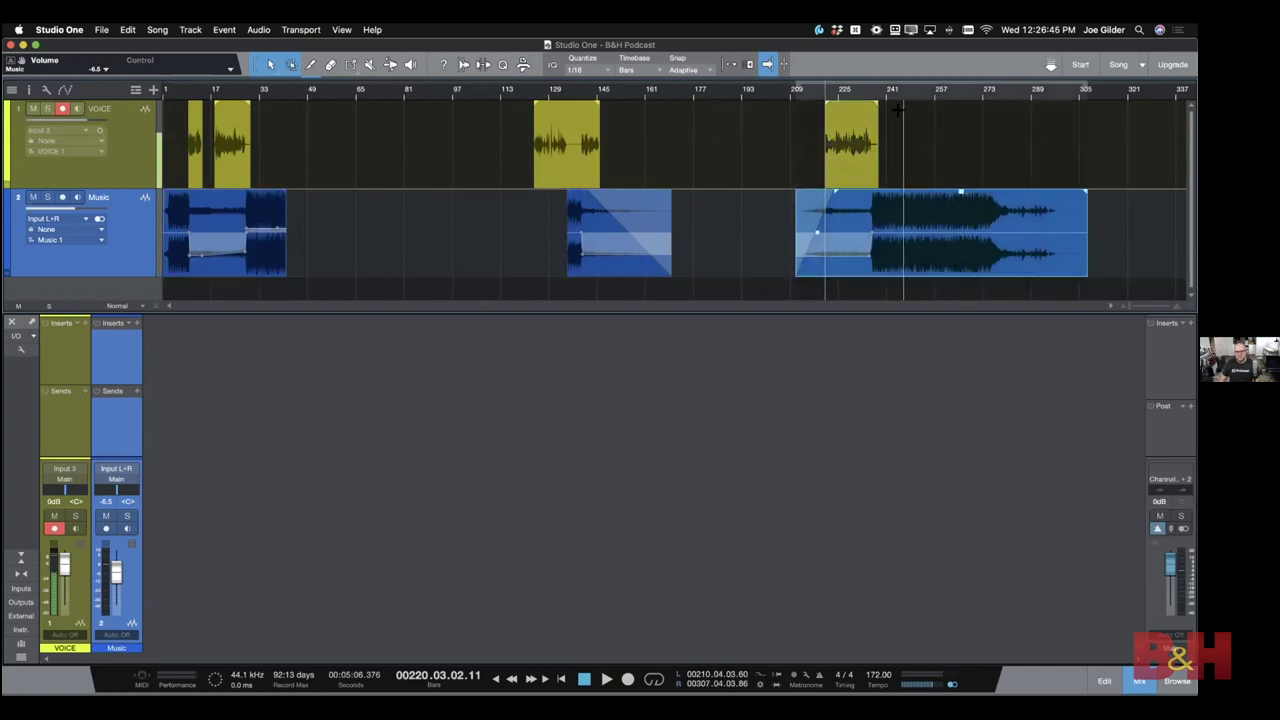
Split the closing Amen clip at about bar 256 and delete the part after the split
drag(897, 92, 658, 270)
key(w)
alt+click(722, 212)
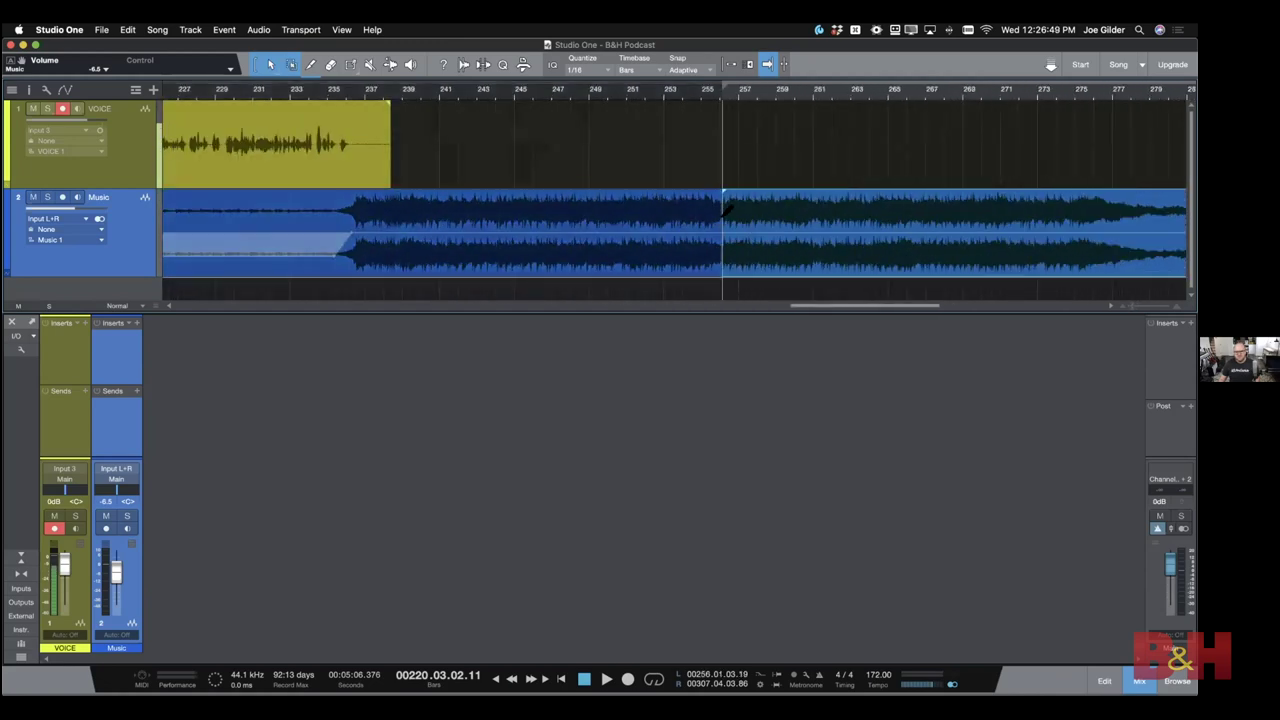
key(Delete)
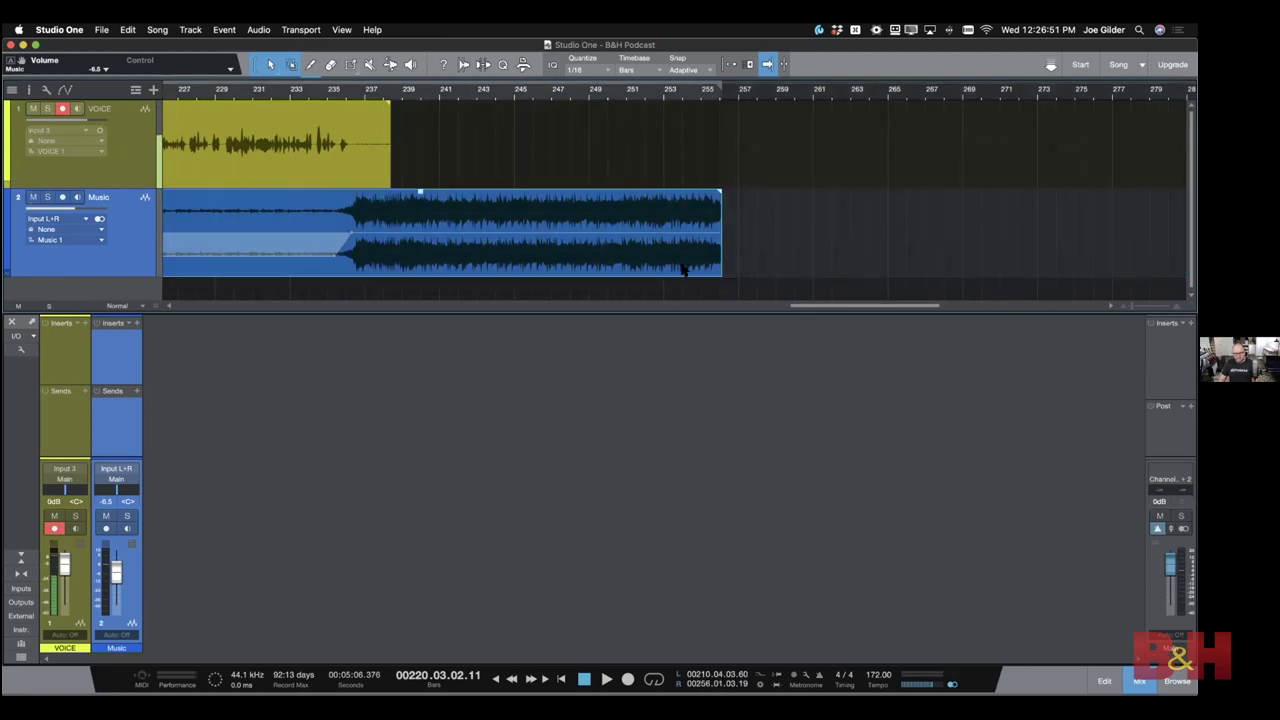
Add a fade-out of about 20.9 s to the end of the closing Amen clip and bend it into an exponential curve
drag(716, 191, 592, 191)
drag(489, 228, 434, 230)
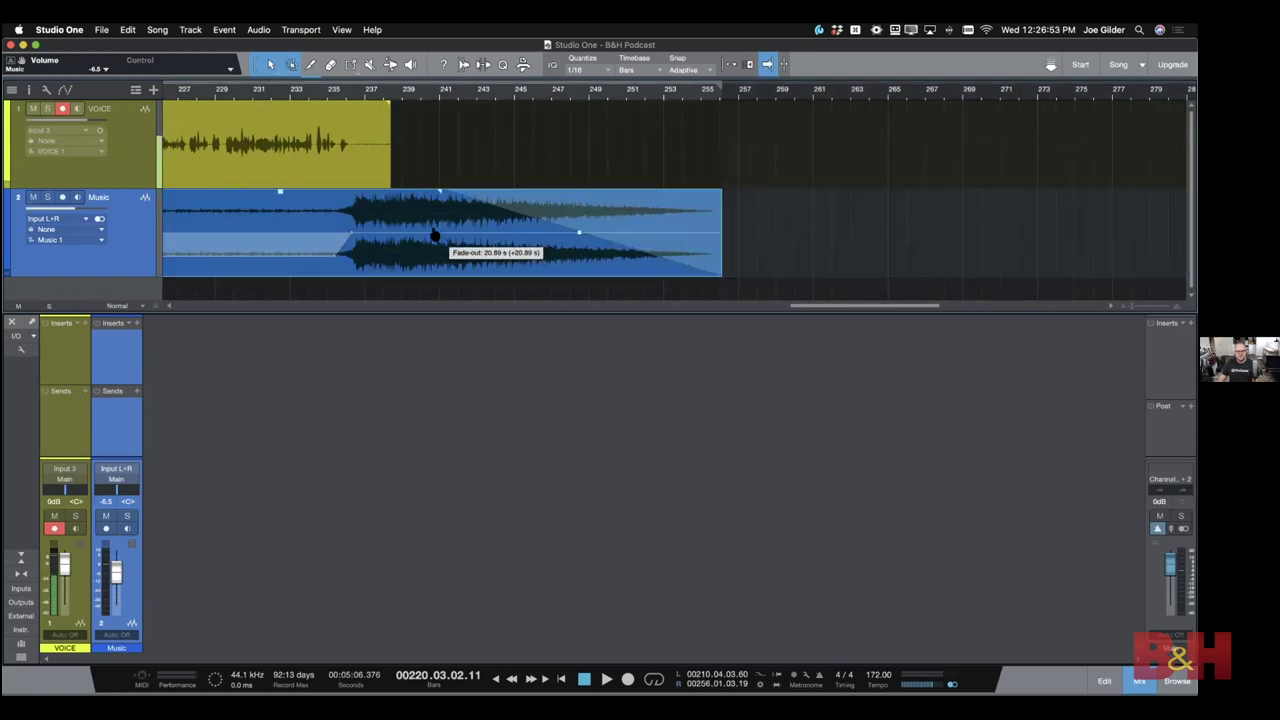
drag(566, 223, 577, 251)
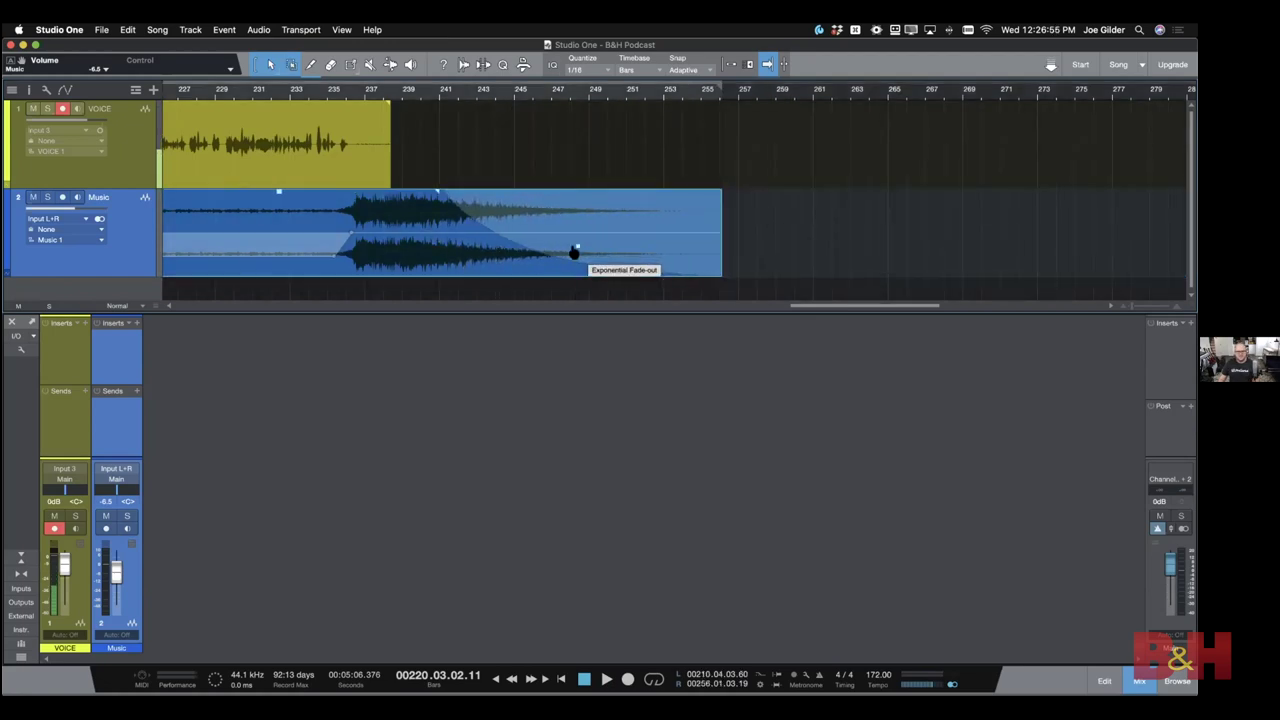
key(w)
key(w)
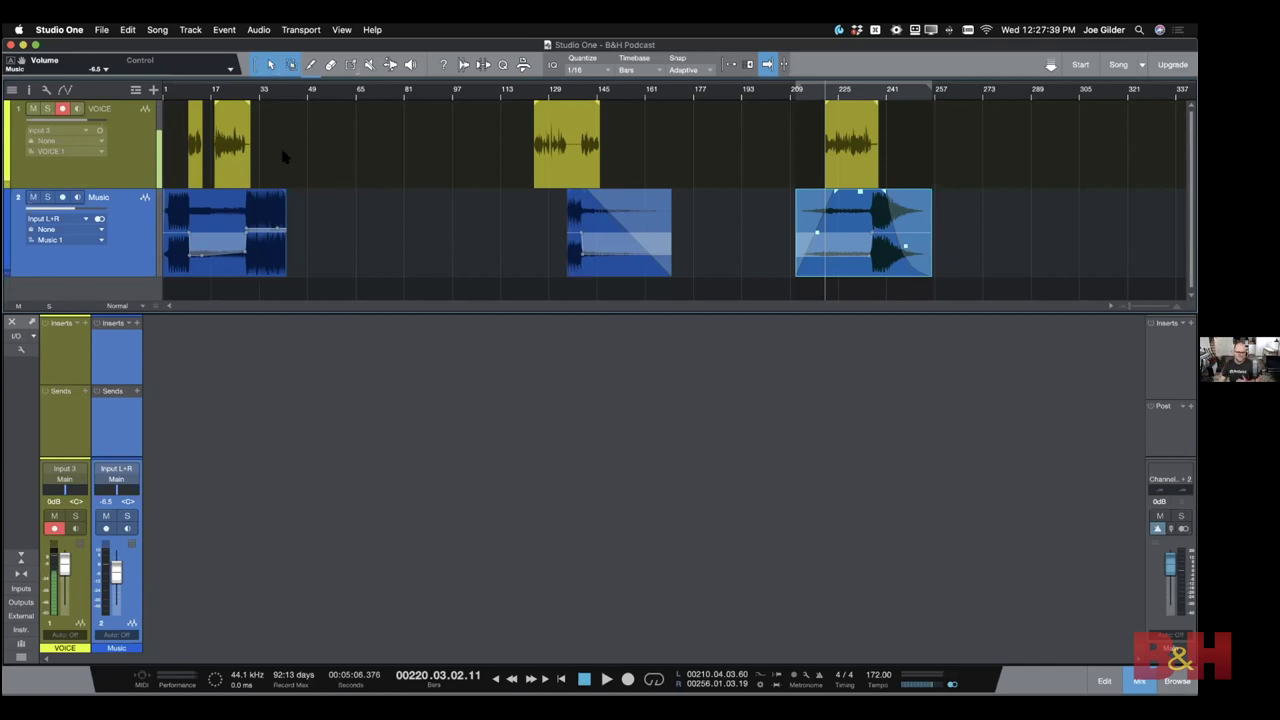
Trim the end of the second intro voice clip back to about bar 25
scroll(240, 91, up, 10)
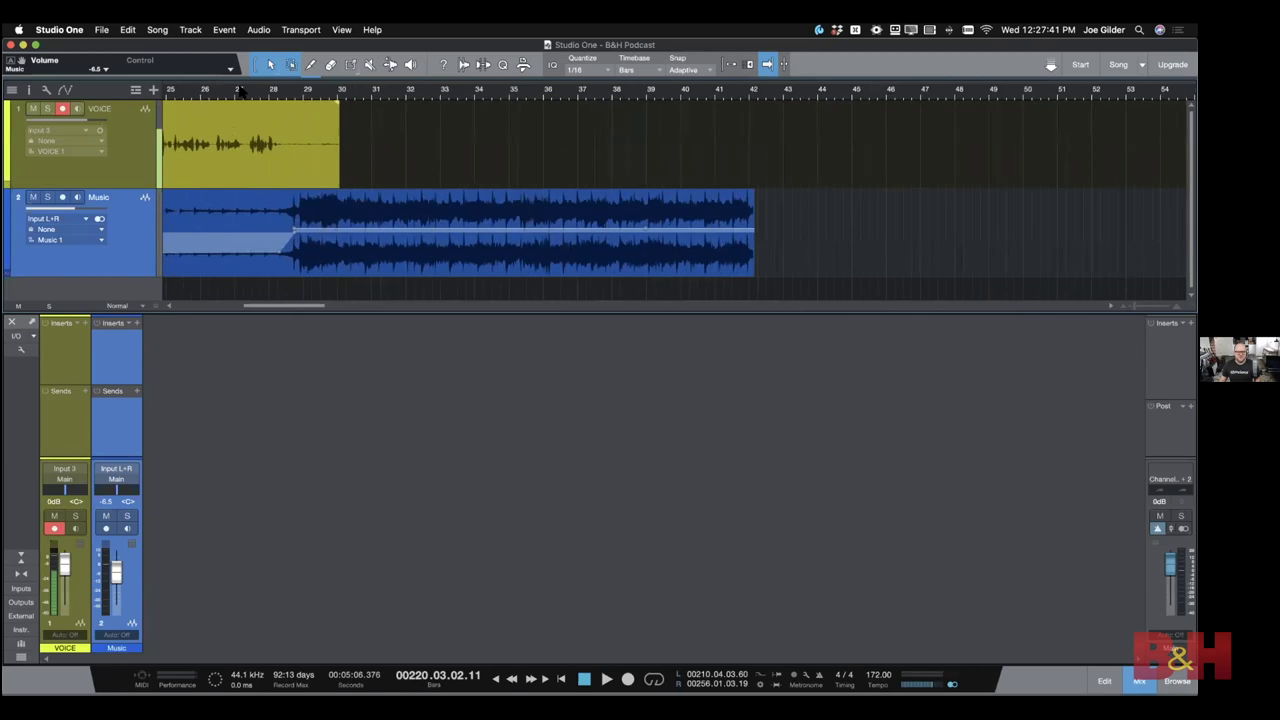
scroll(240, 91, up, 2)
scroll(423, 163, up, 5)
scroll(658, 150, down, 5)
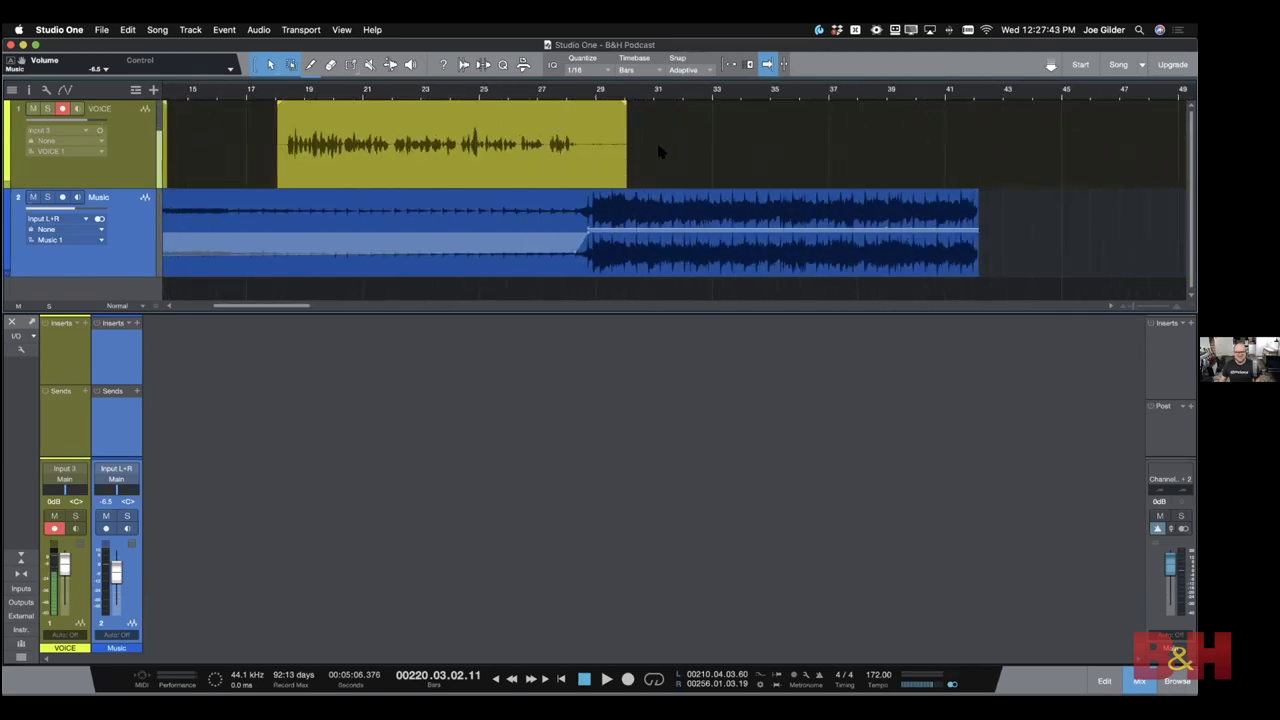
drag(621, 155, 487, 158)
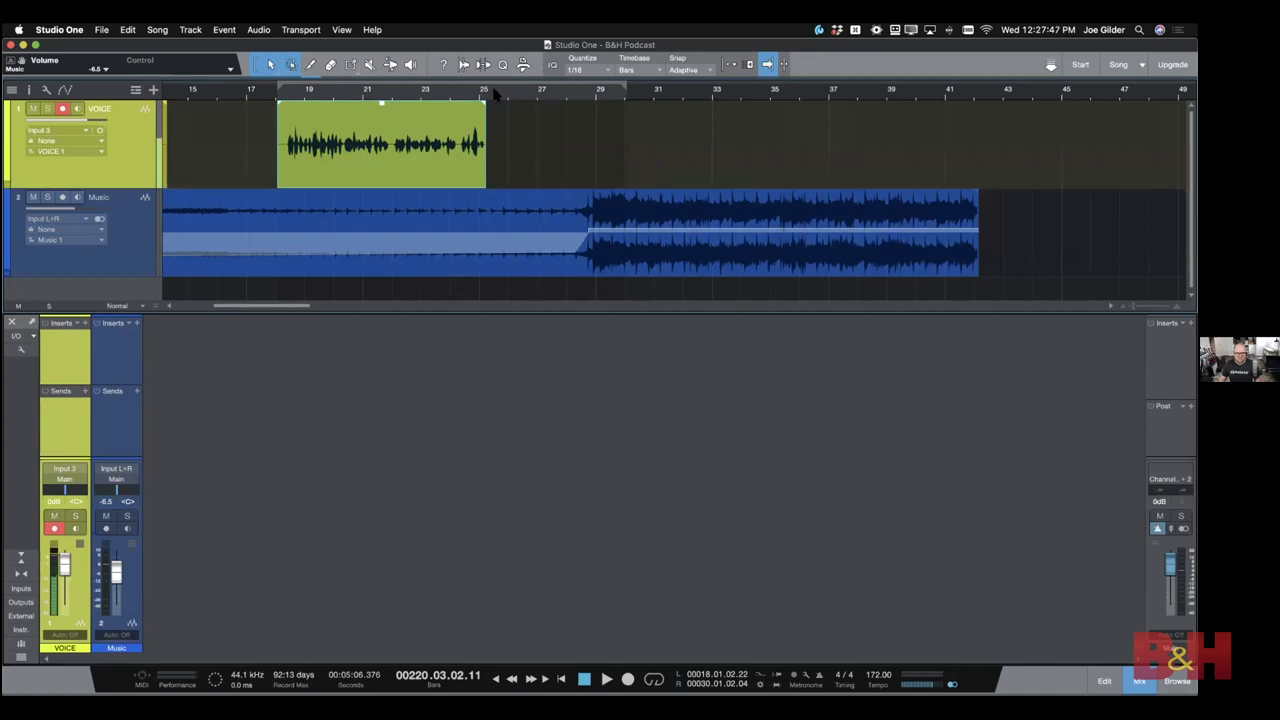
Record a new voice take on the VOICE track from about bar 25 to bar 29
click(494, 92)
key(KP_Multiply)
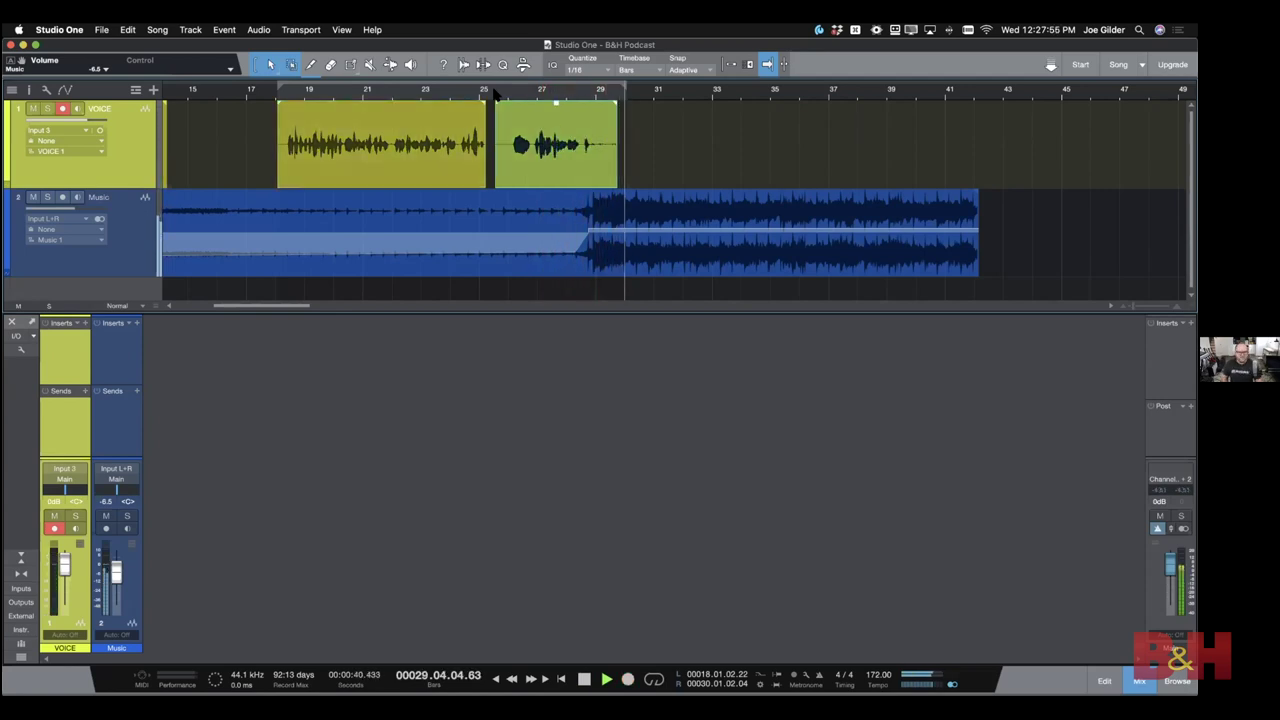
key(space)
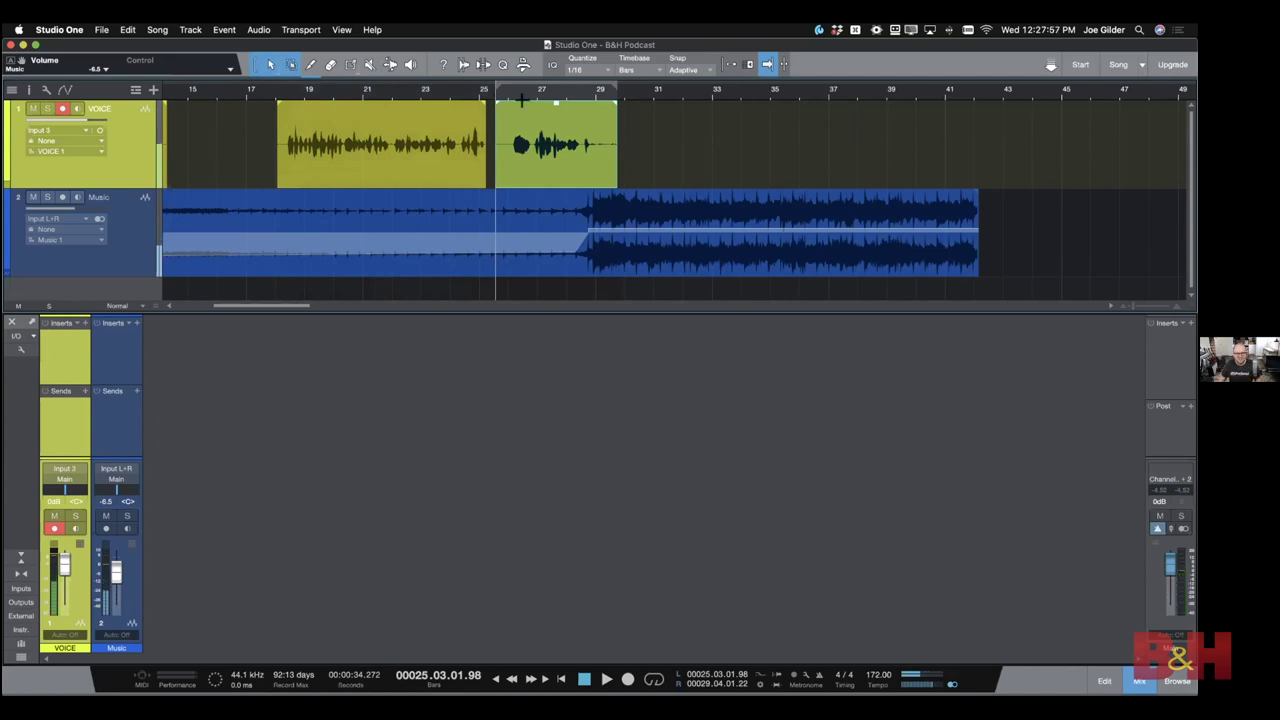
Review the whole arrangement of voice and music clips along with the VOICE channel strip in the mixer
key(w)
key(w)
key(e)
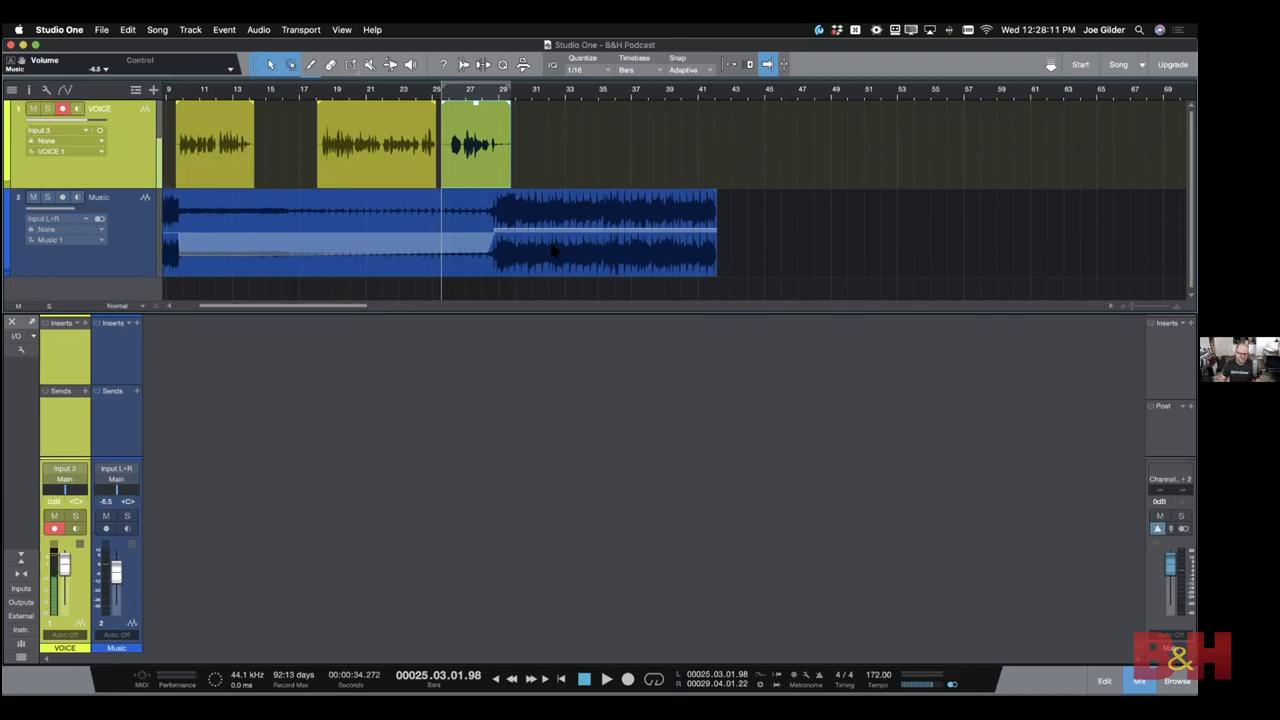
key(w)
key(w)
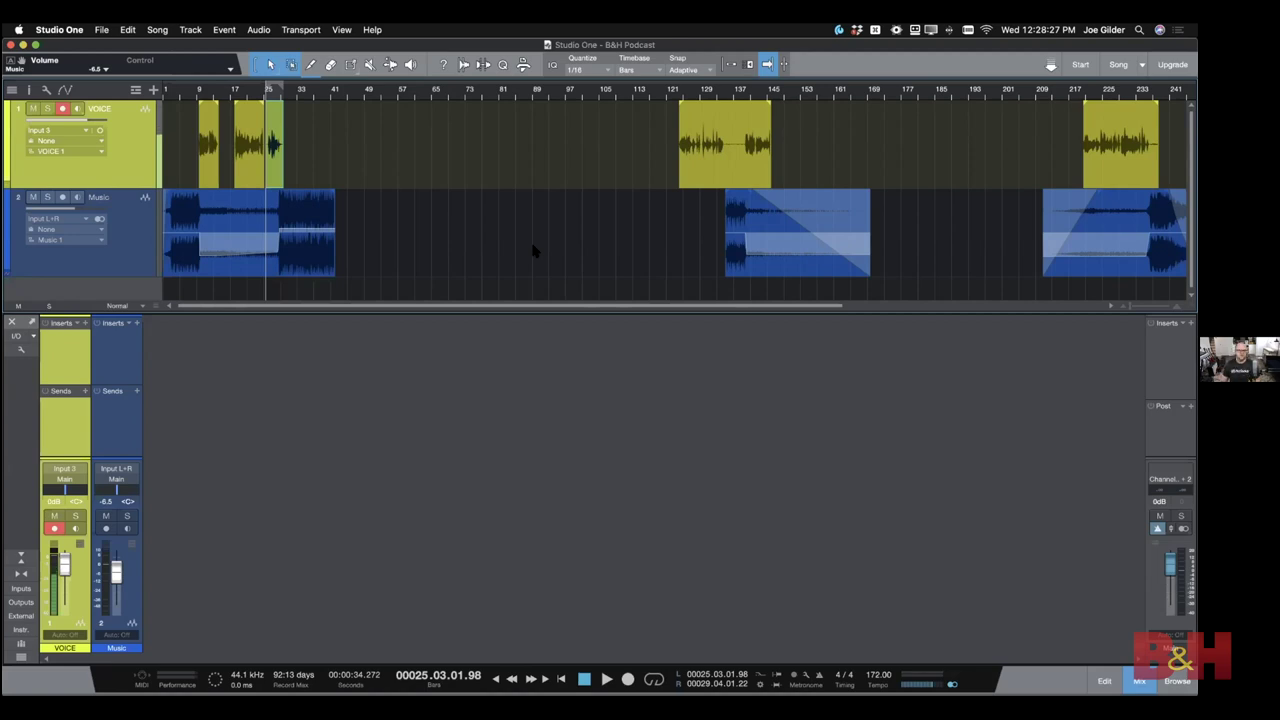
key(w)
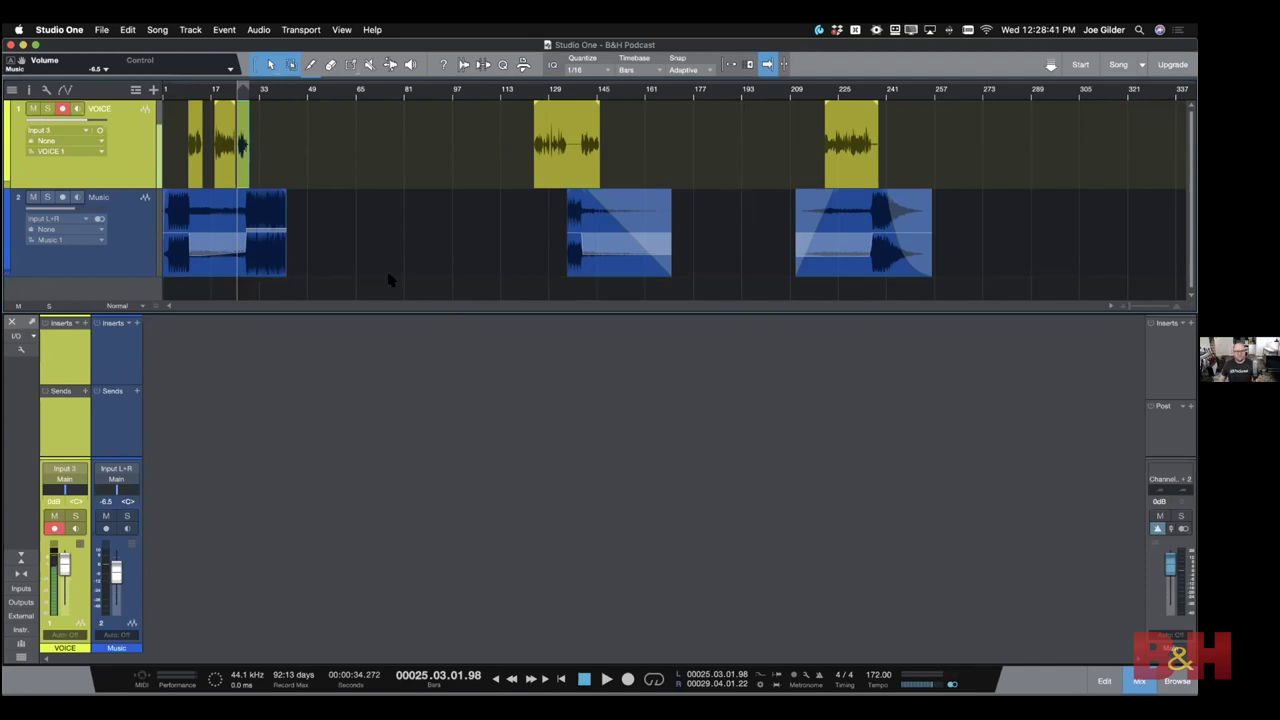
scroll(390, 280, down, 1)
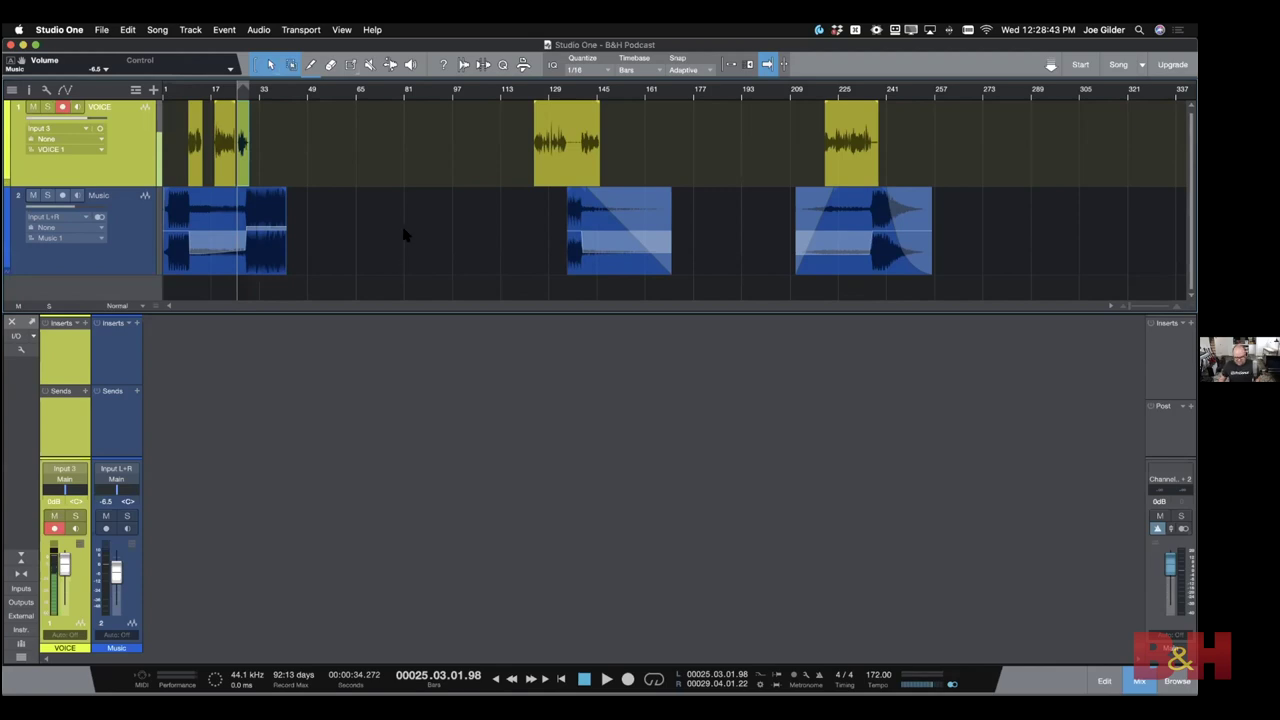
scroll(405, 235, up, 1)
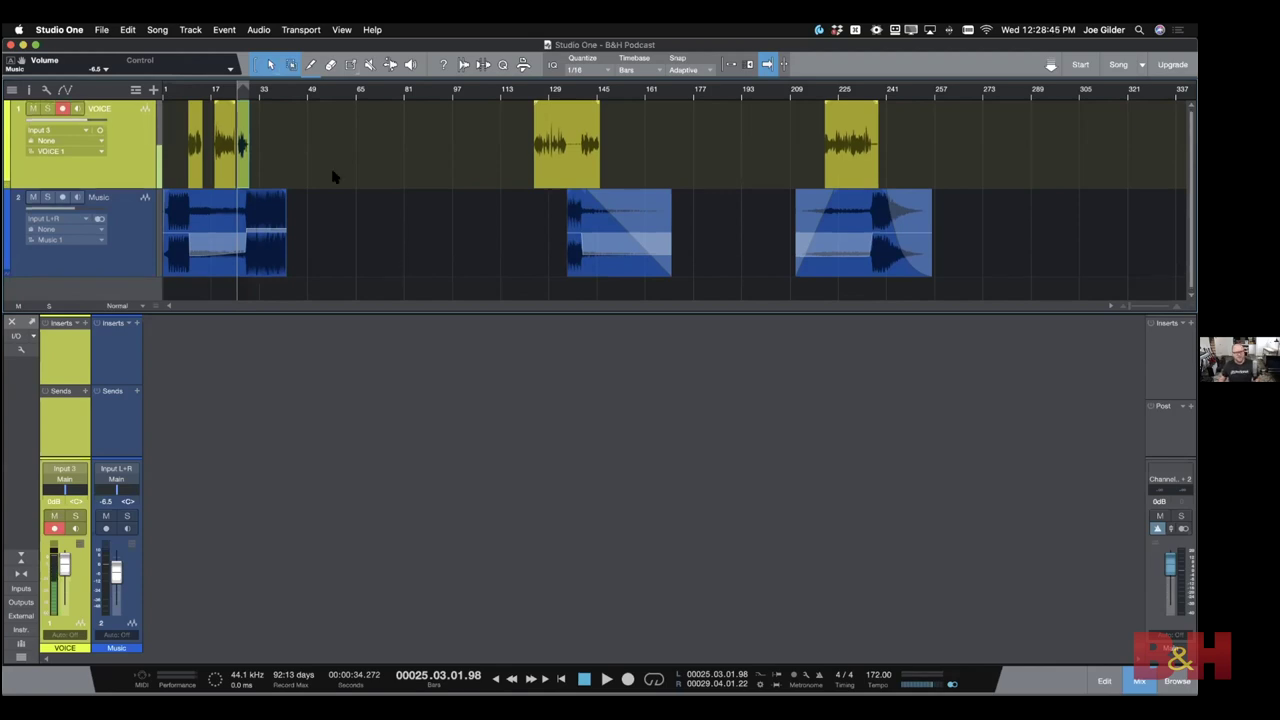
click(45, 416)
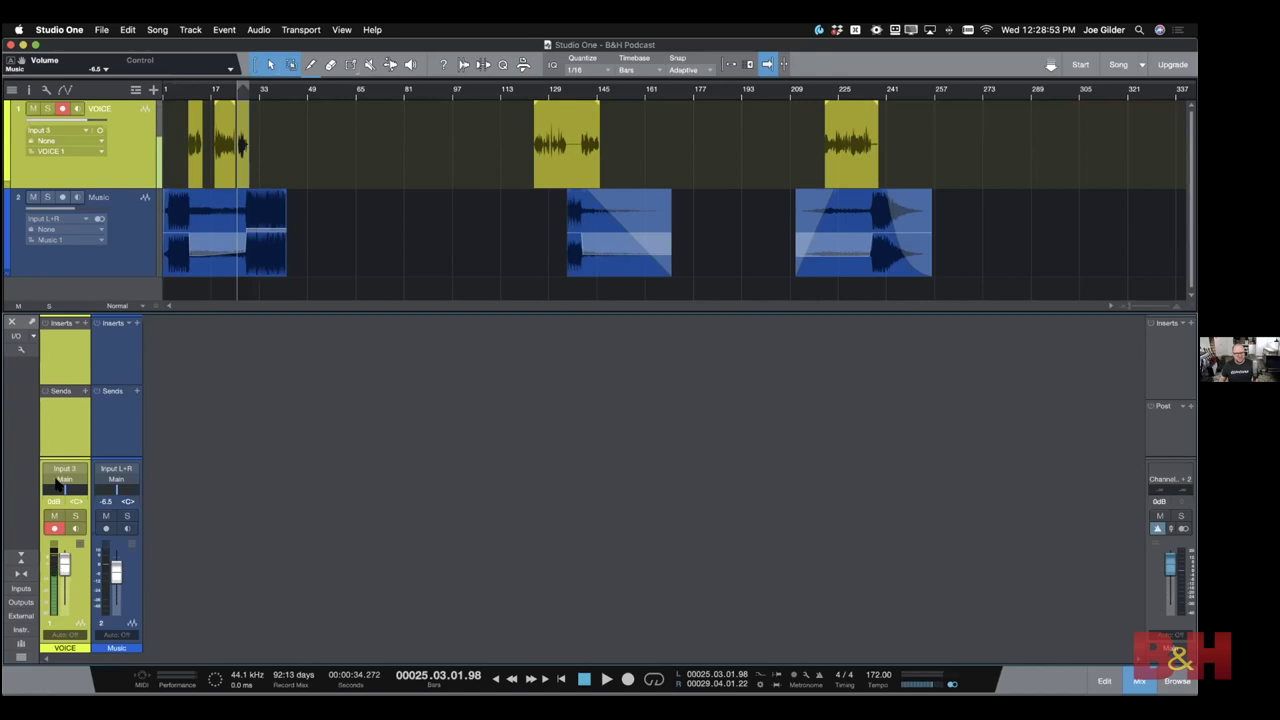
mouse_move(53, 566)
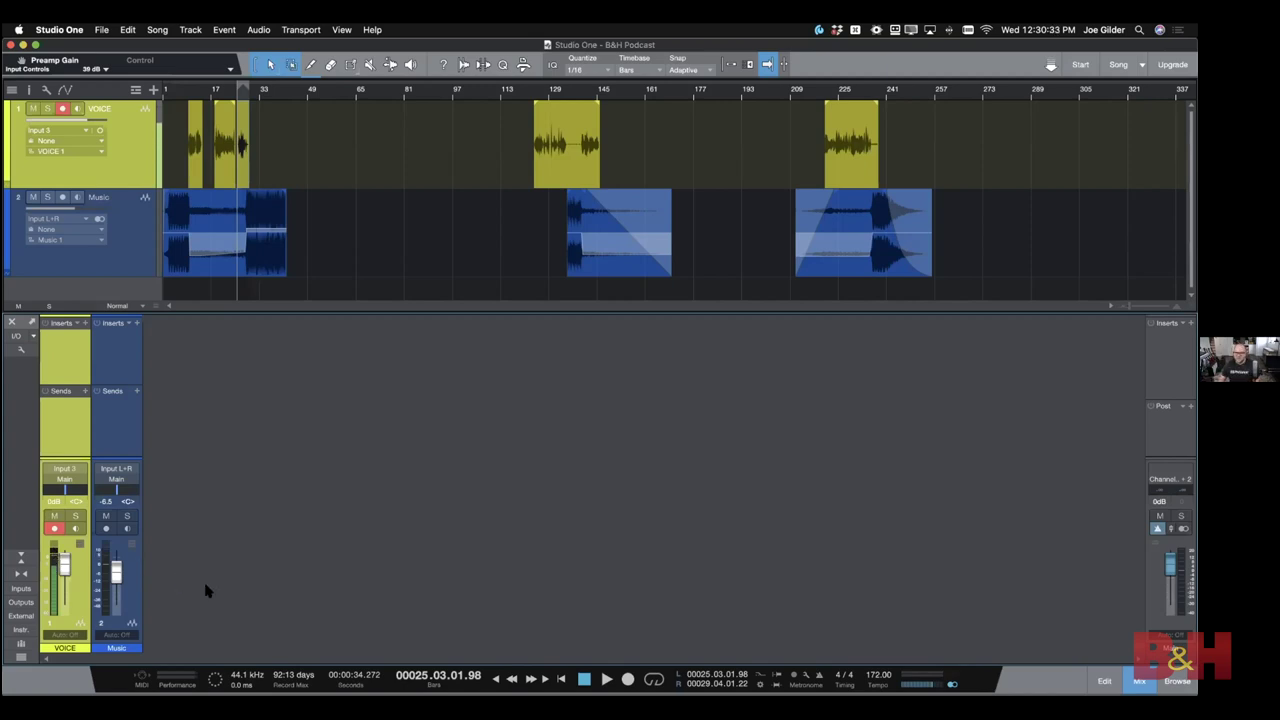
scroll(298, 240, down, 1)
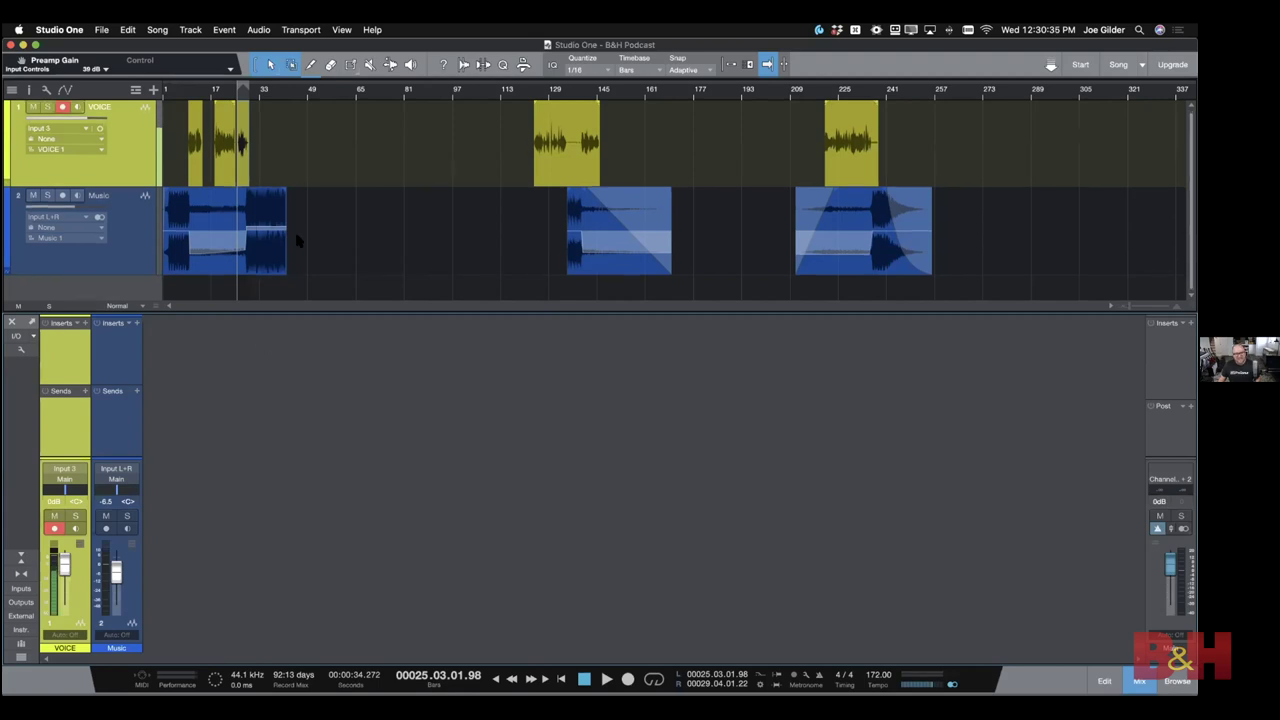
scroll(298, 235, down, 5)
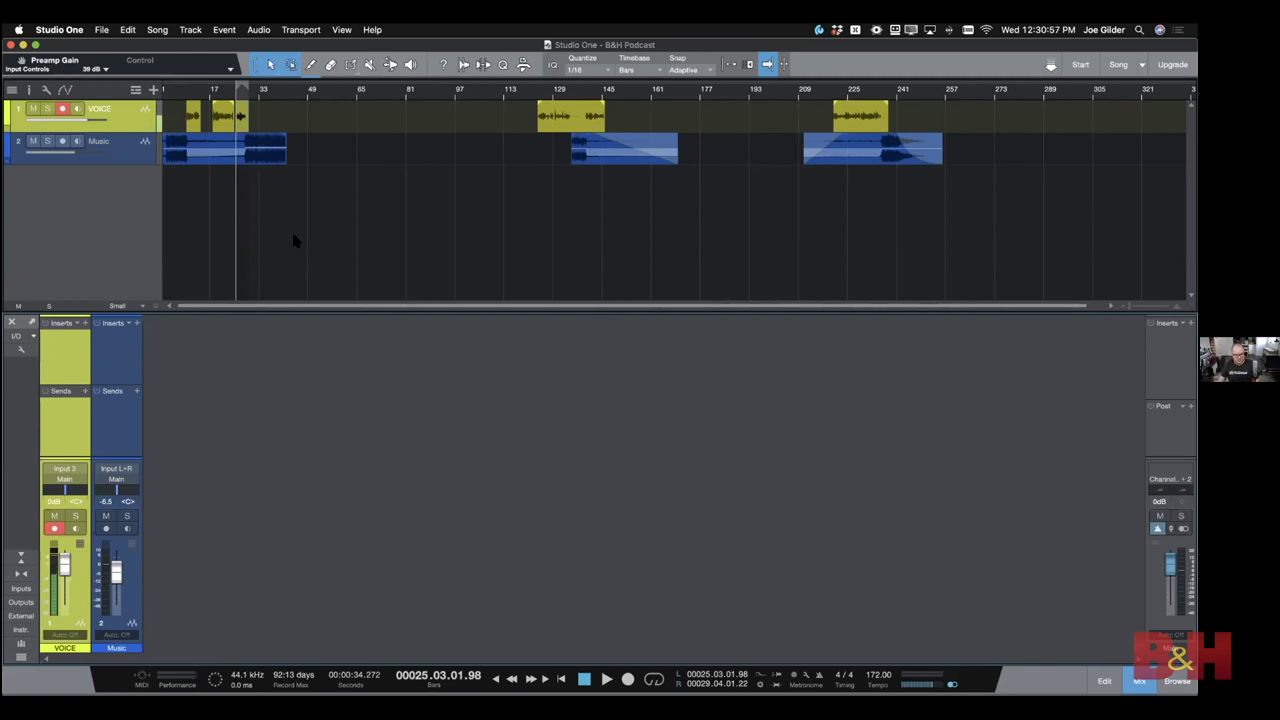
Switch to Chrome, show the Soundsnap home page and look over its featured sound effect categories
key(super+Tab)
key(super+Tab)
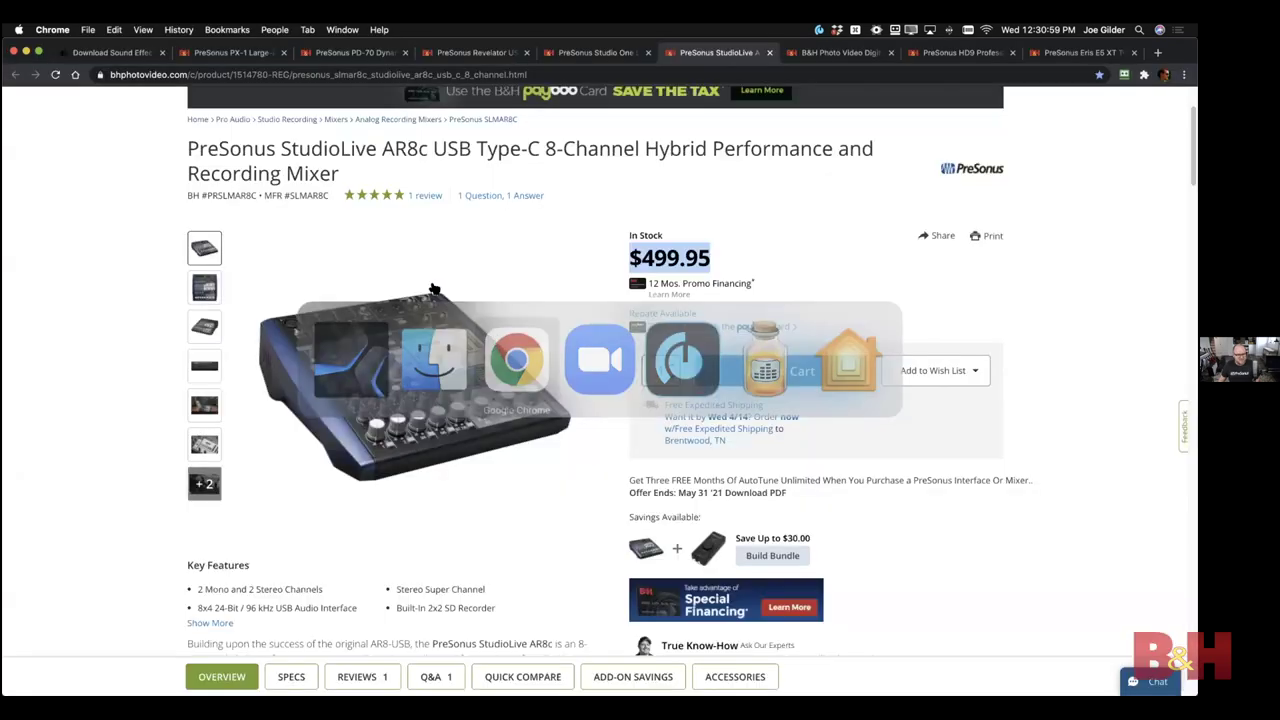
click(105, 56)
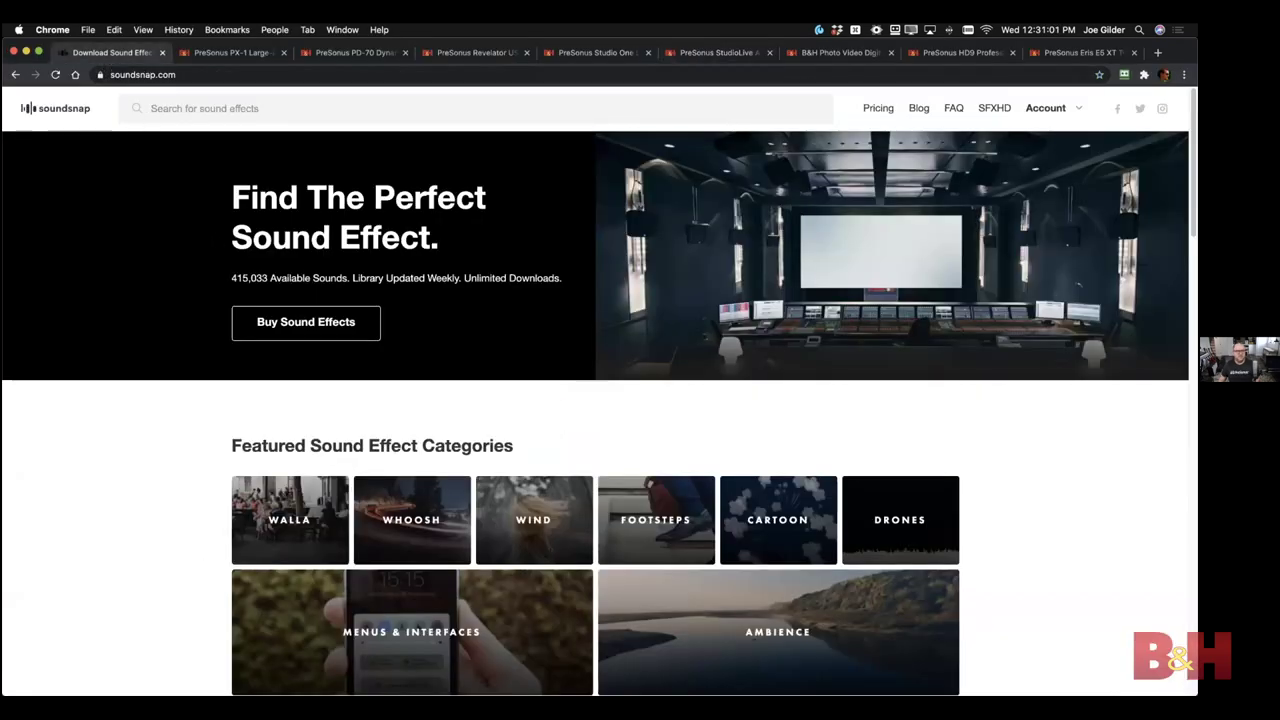
scroll(596, 411, down, 1)
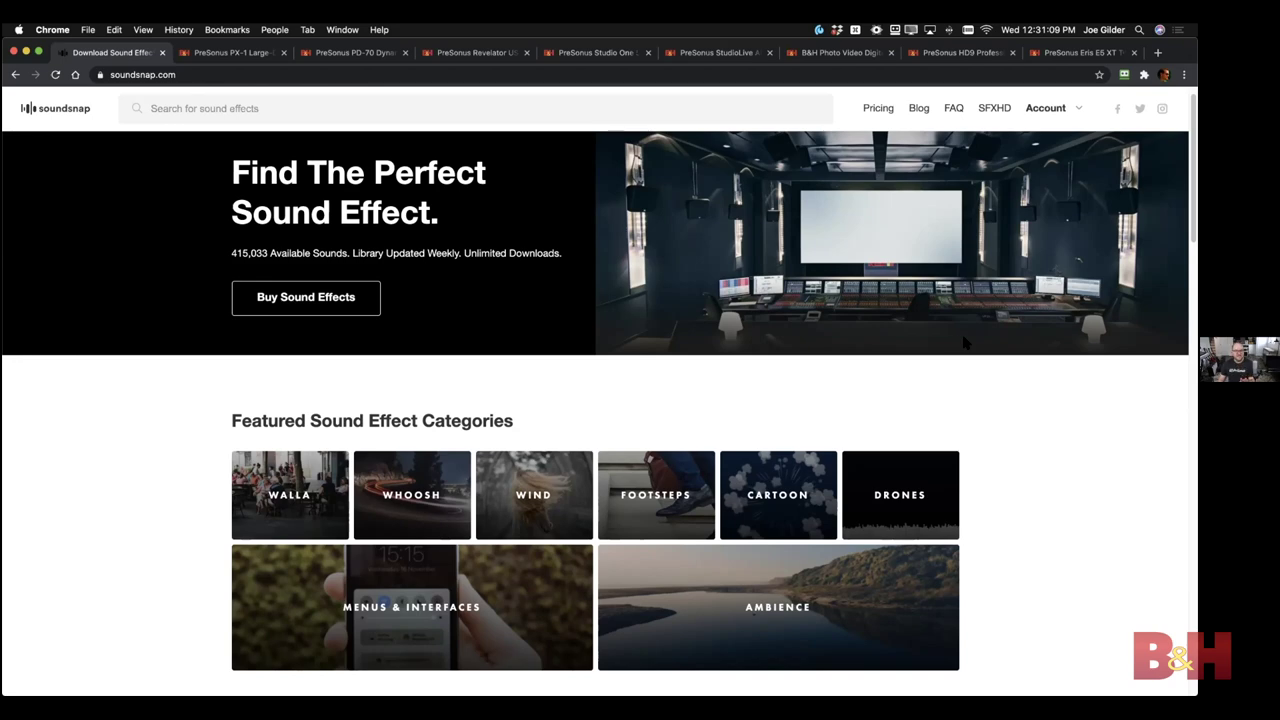
scroll(529, 294, down, 3)
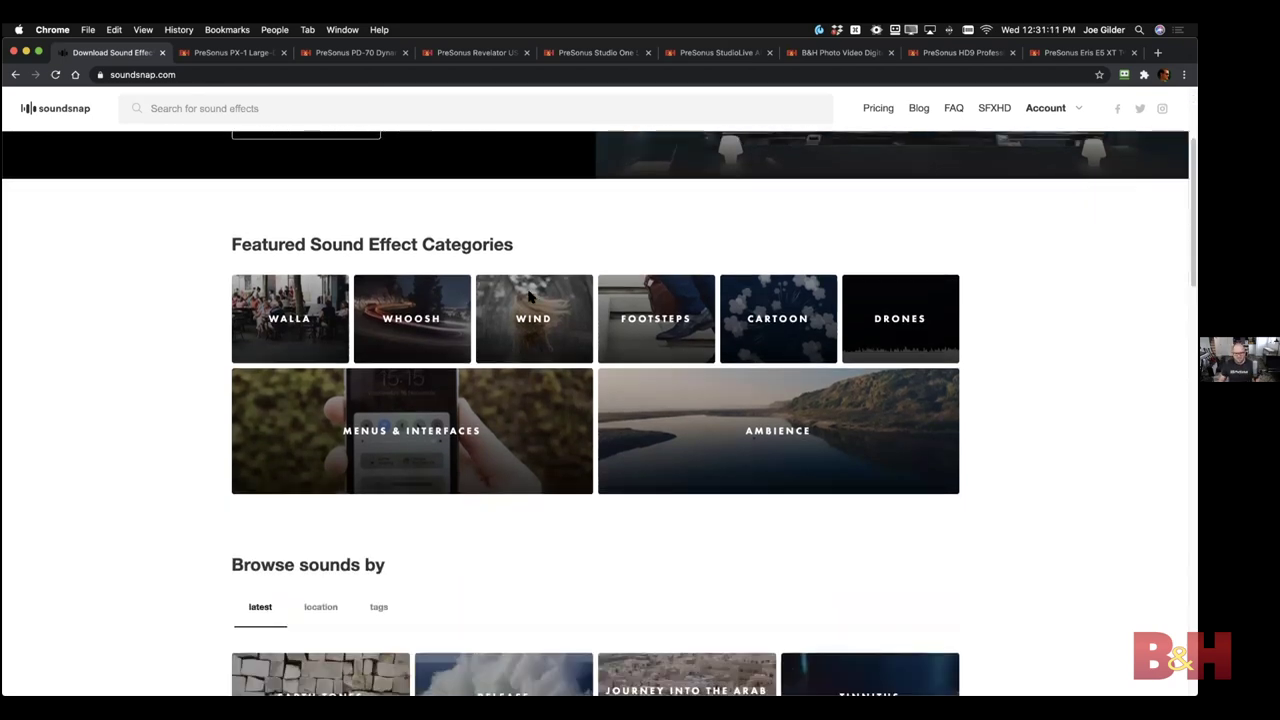
scroll(529, 294, up, 5)
Search Soundsnap for "airport" and look through the first page of results
click(257, 110)
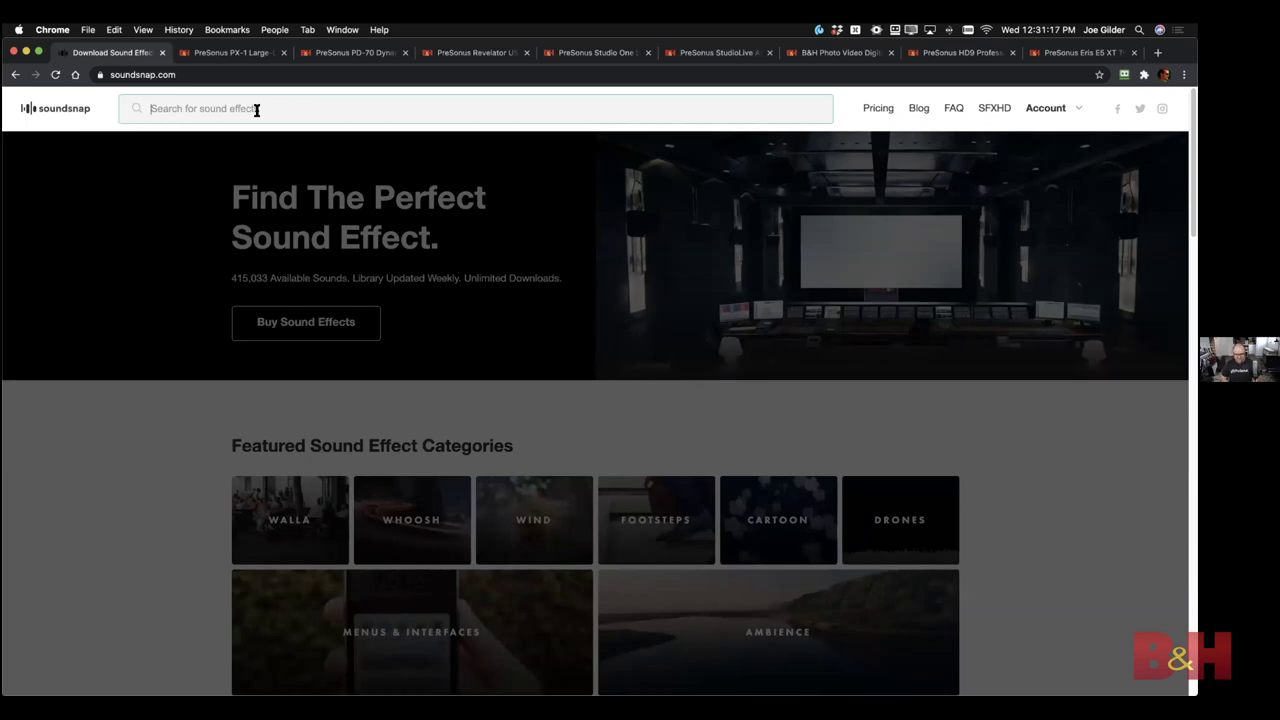
text(airport)
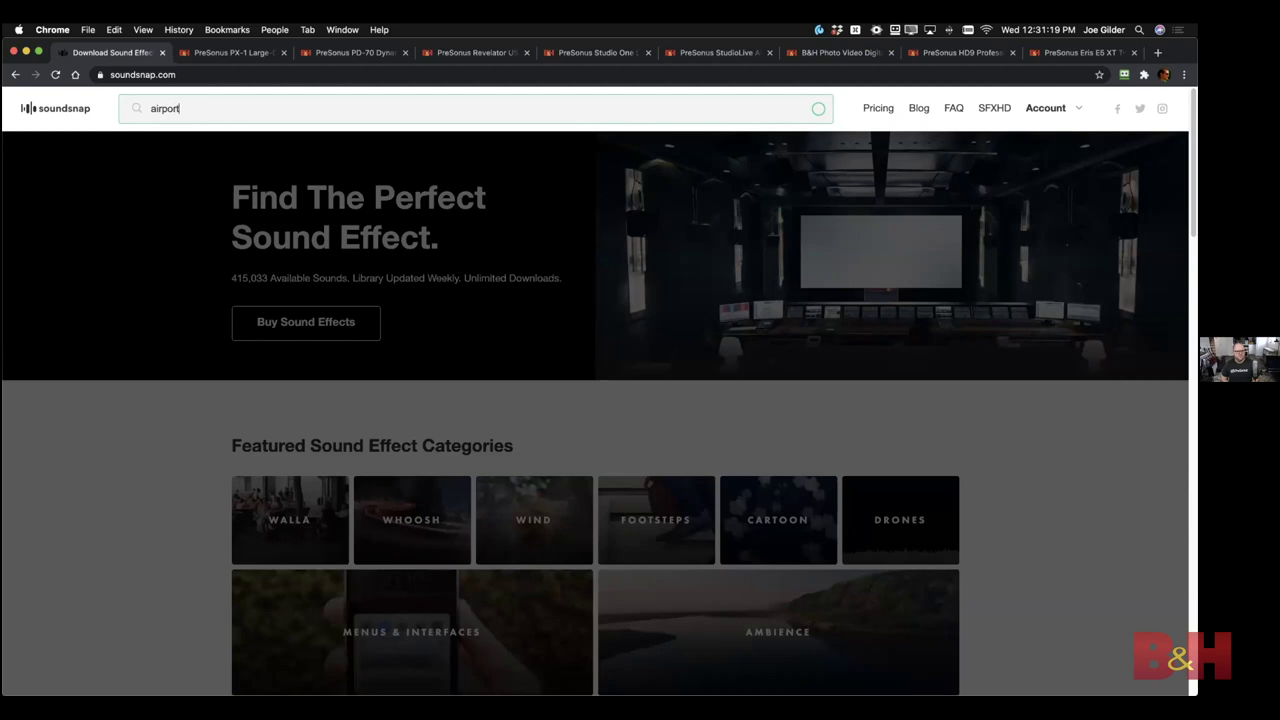
key(Return)
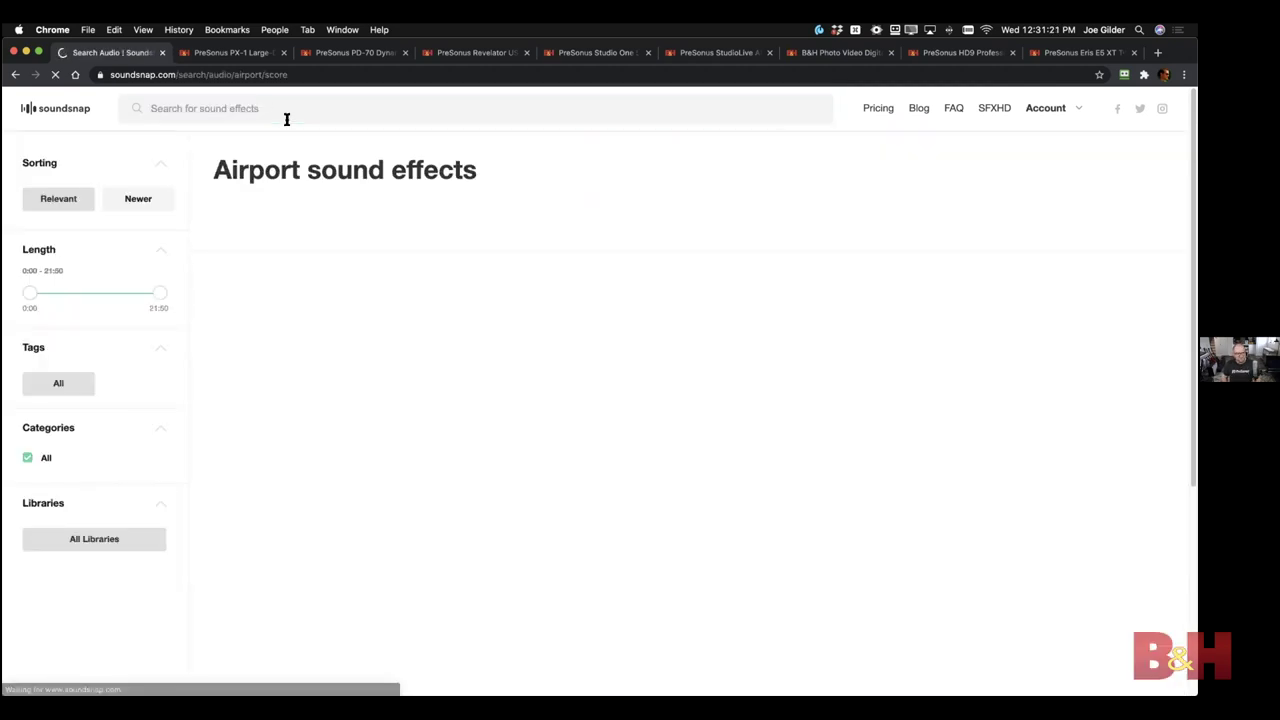
scroll(671, 357, down, 5)
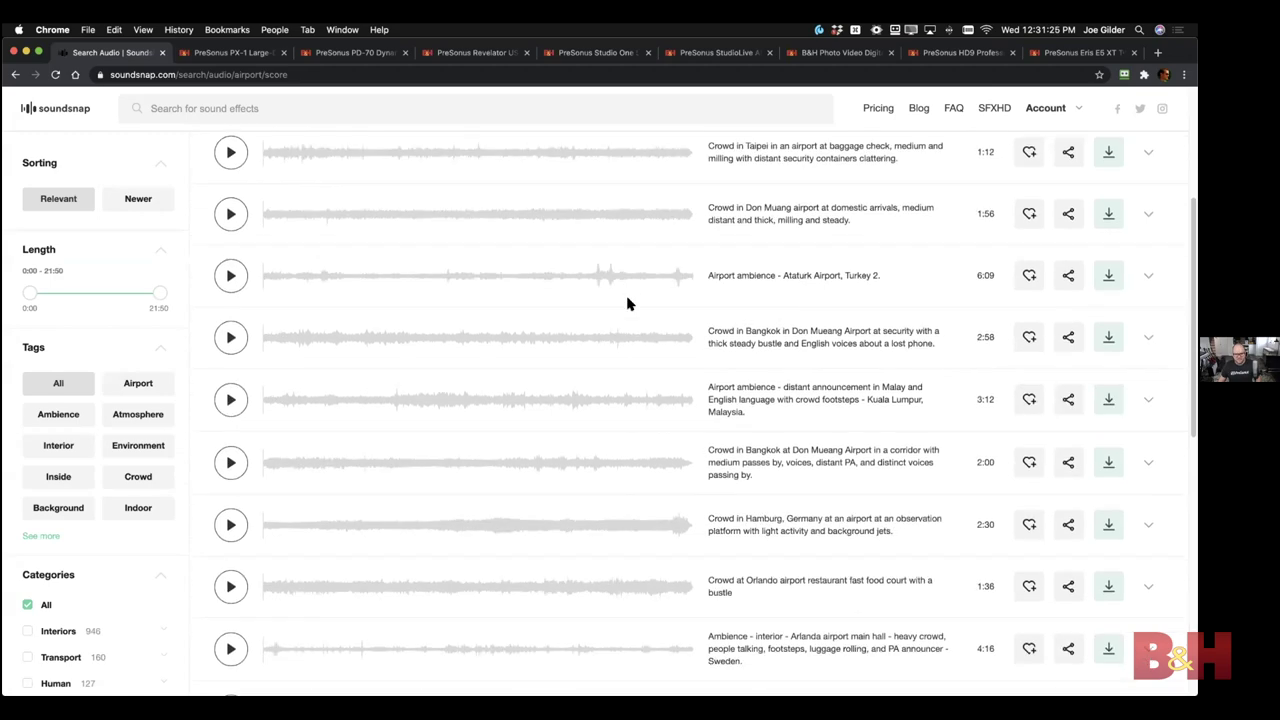
scroll(626, 303, up, 5)
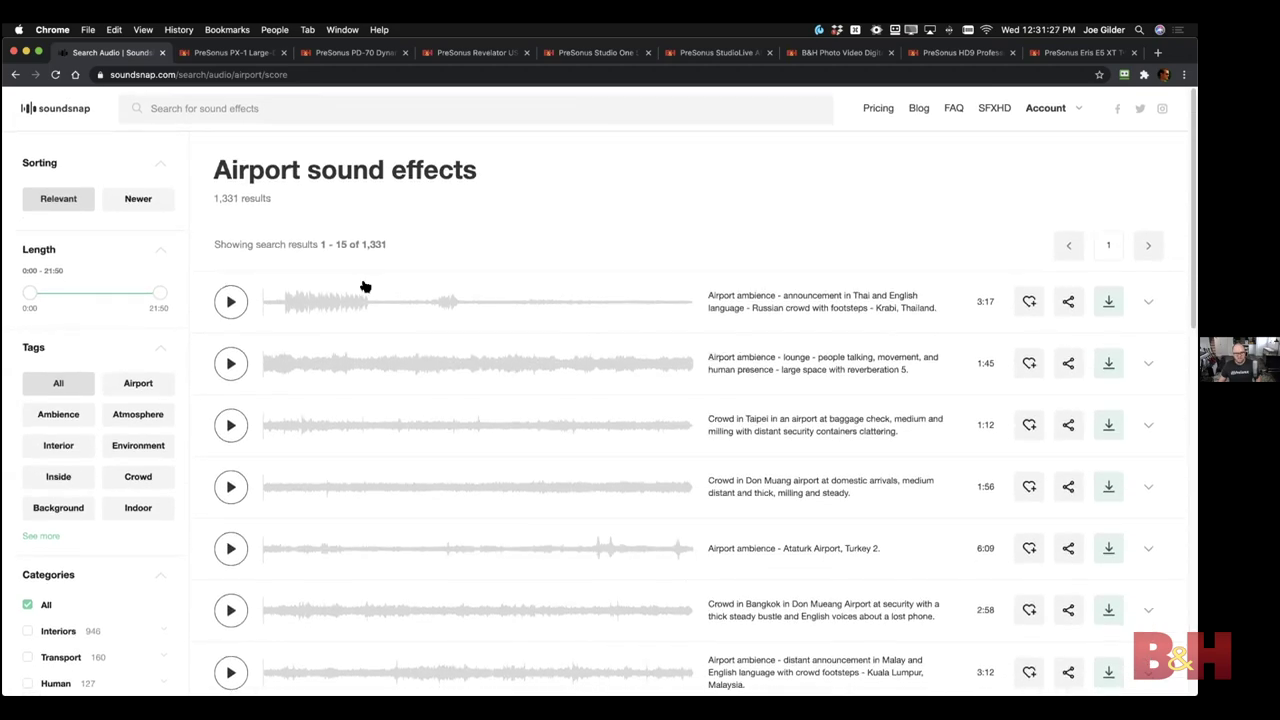
scroll(429, 346, down, 15)
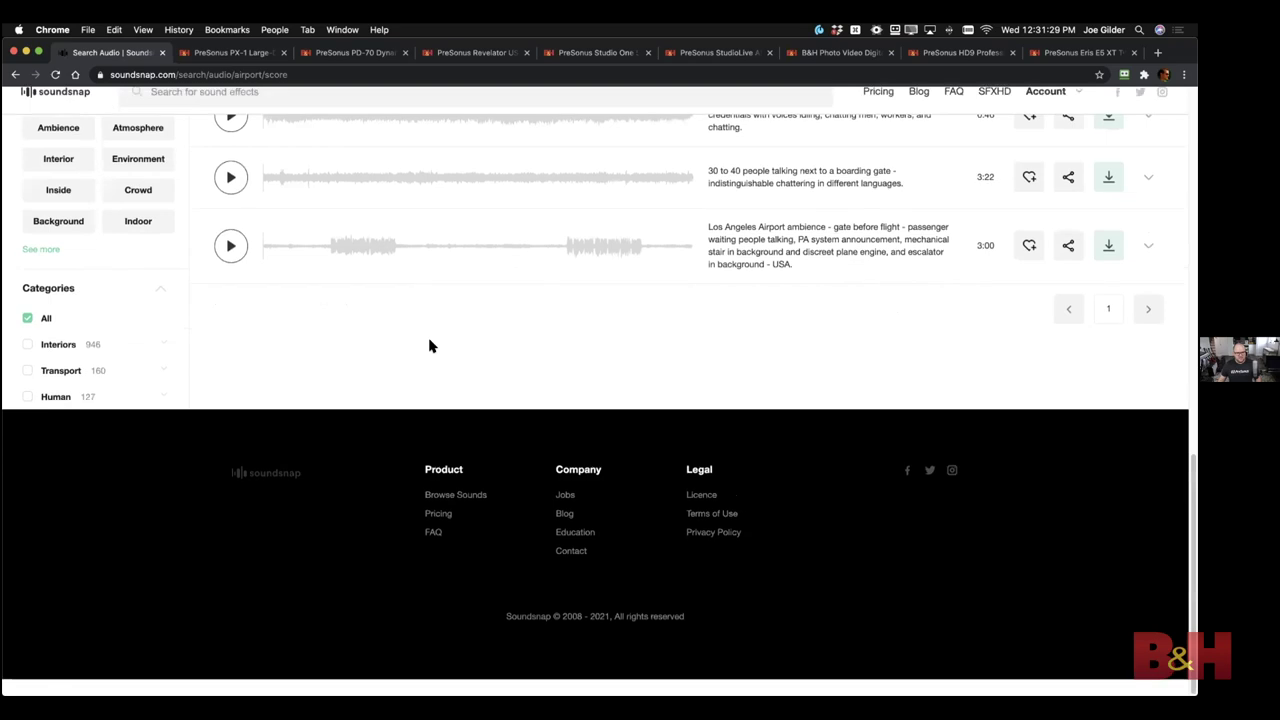
scroll(429, 346, up, 15)
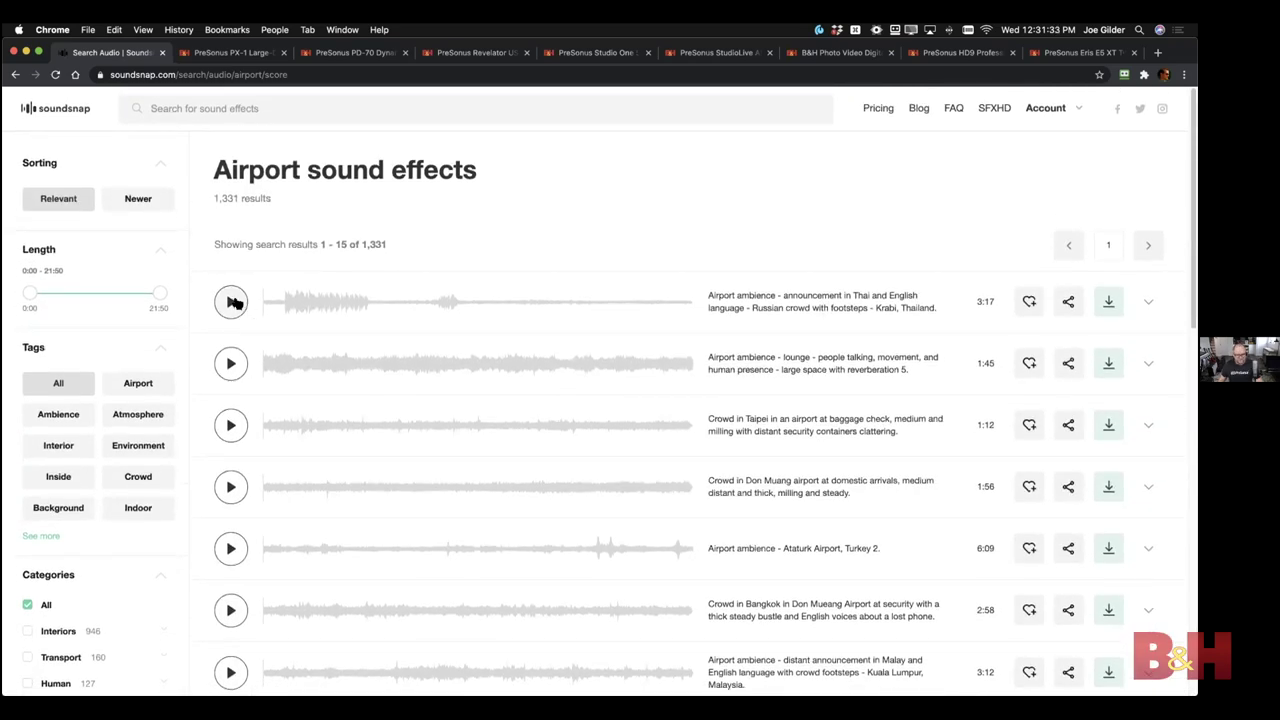
Preview the first airport ambience sound, recorded in Krabi, Thailand, and look over the neighbouring results
click(231, 302)
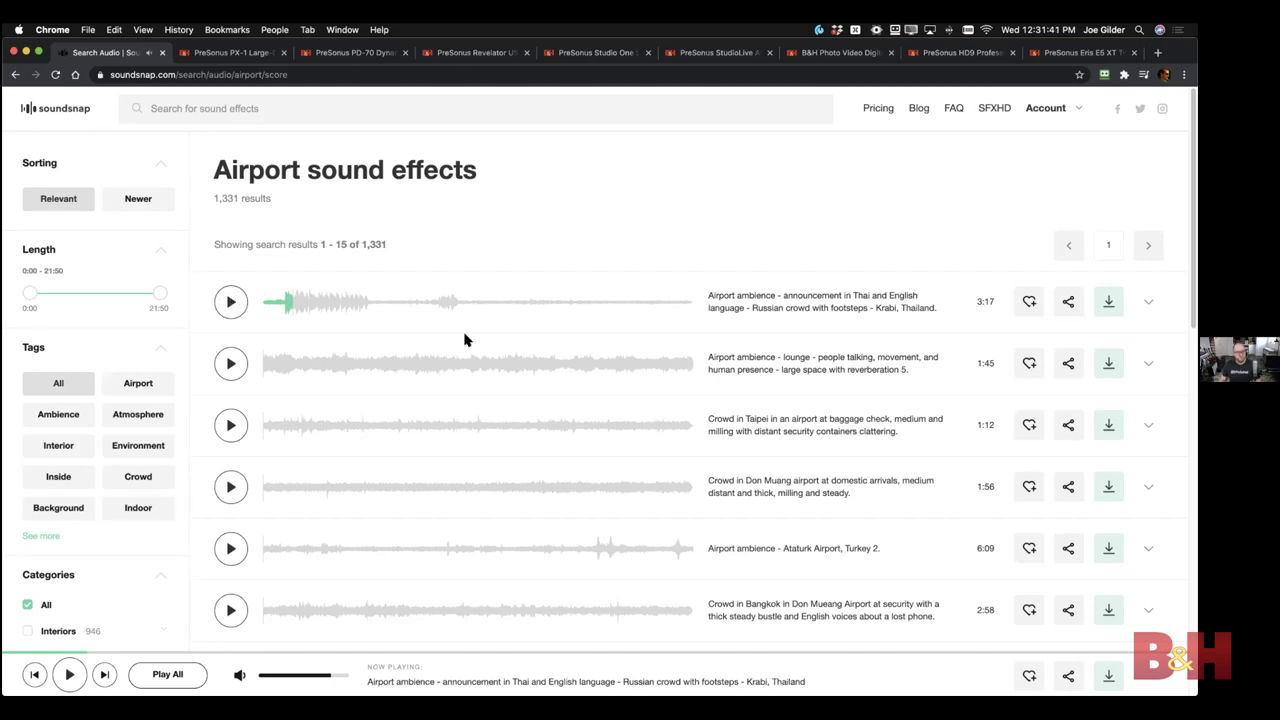
scroll(523, 337, down, 1)
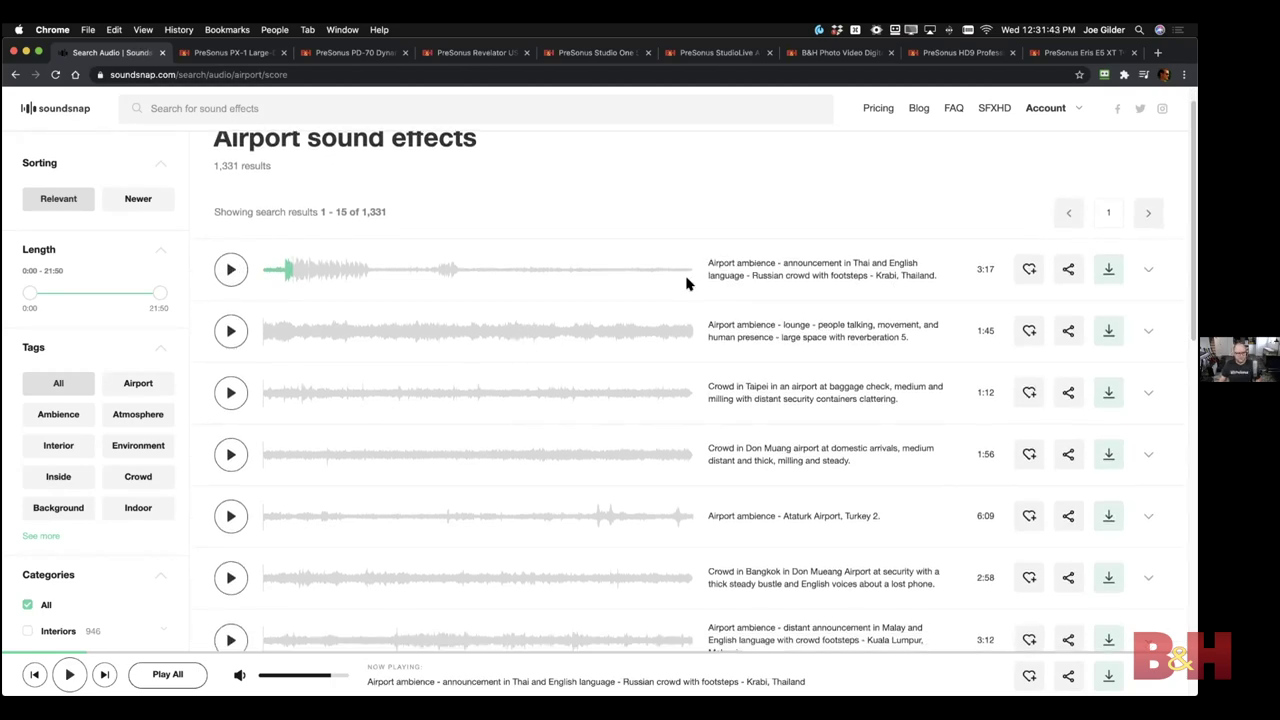
scroll(686, 280, down, 5)
scroll(234, 128, up, 5)
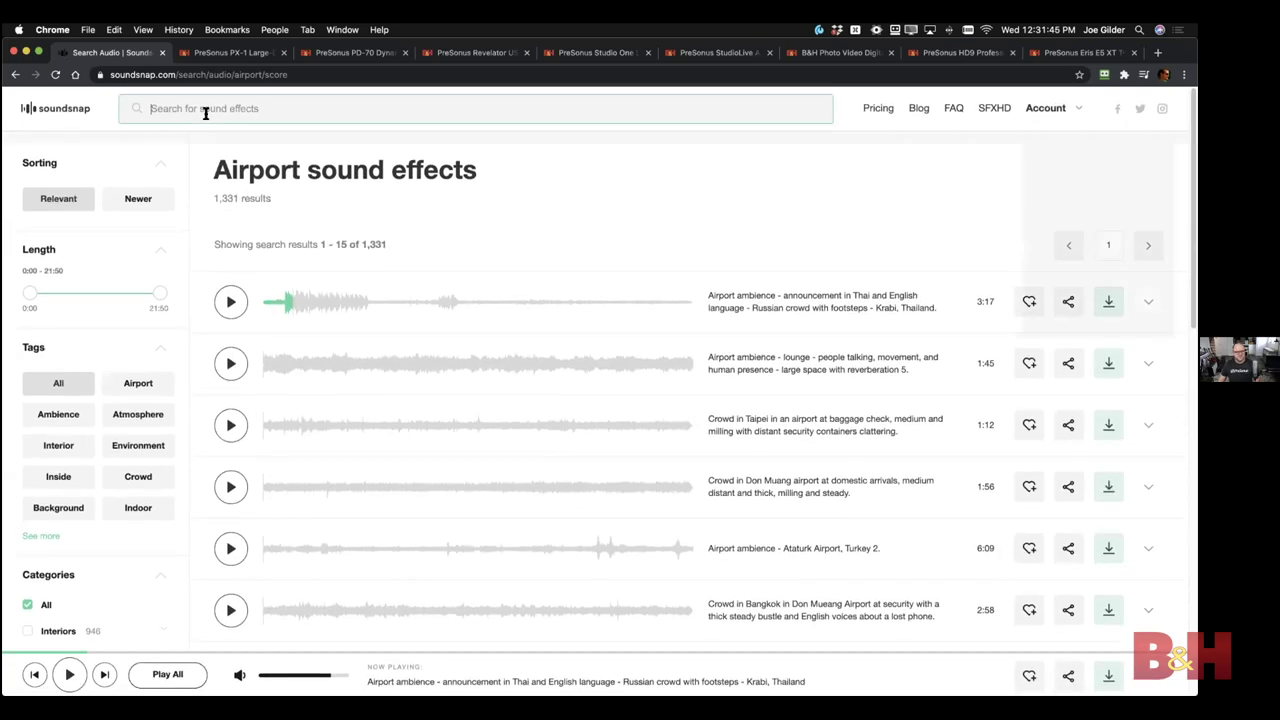
Search Soundsnap for "taxi" and look through the results as far as the "Man calls, Taxi!" sound
click(203, 112)
text(ta)
key(BackSpace)
key(BackSpace)
text(tadx)
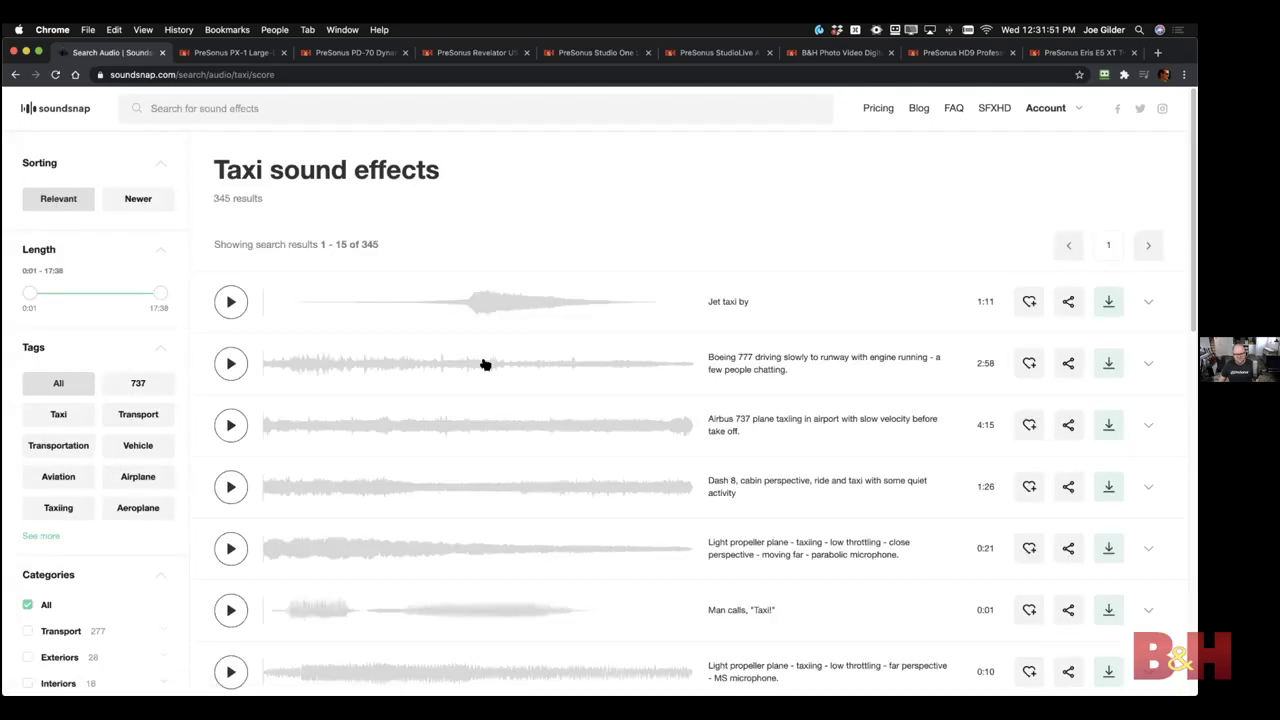
scroll(485, 364, down, 5)
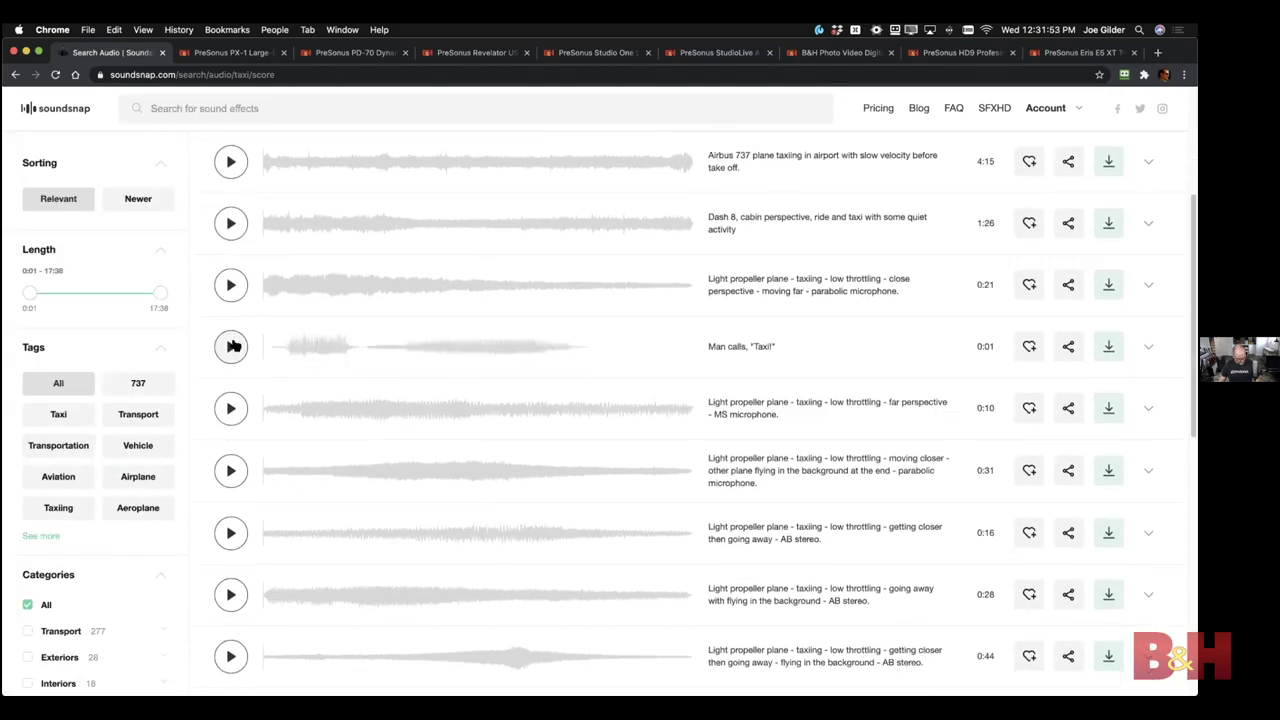
Preview the "Man calls, Taxi!" sound and look through the remaining taxi results
click(231, 346)
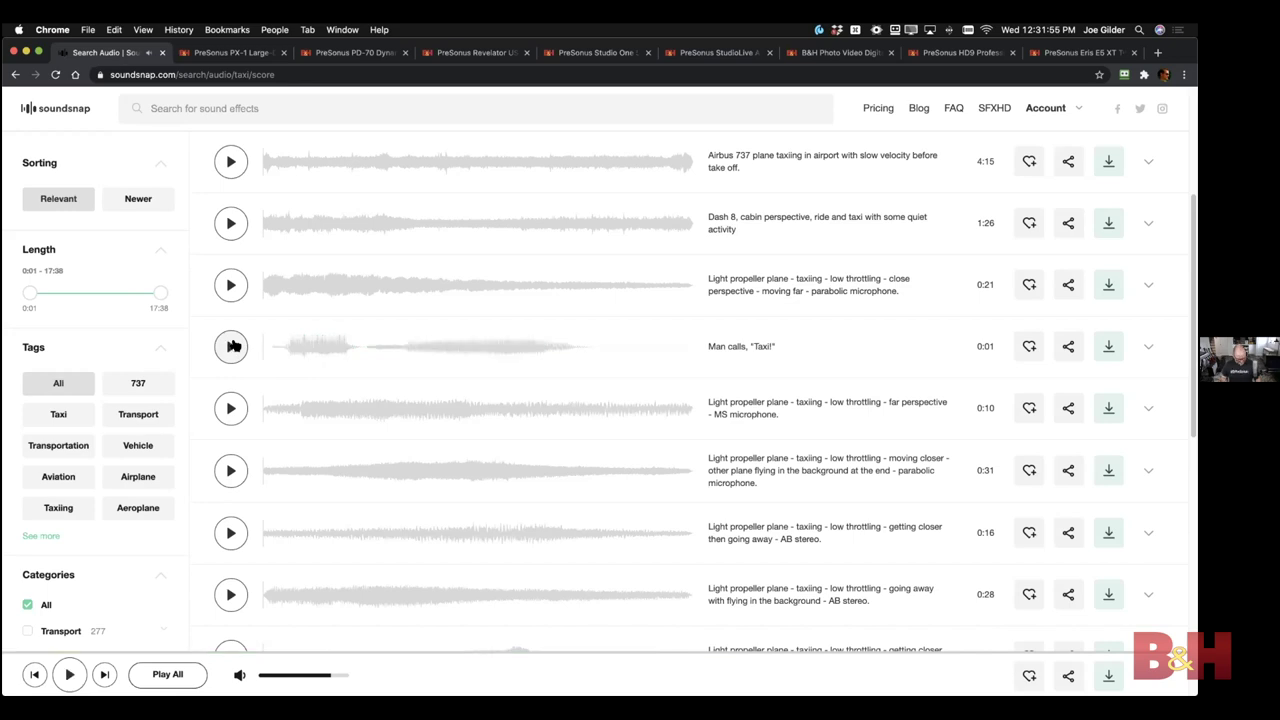
scroll(597, 343, down, 5)
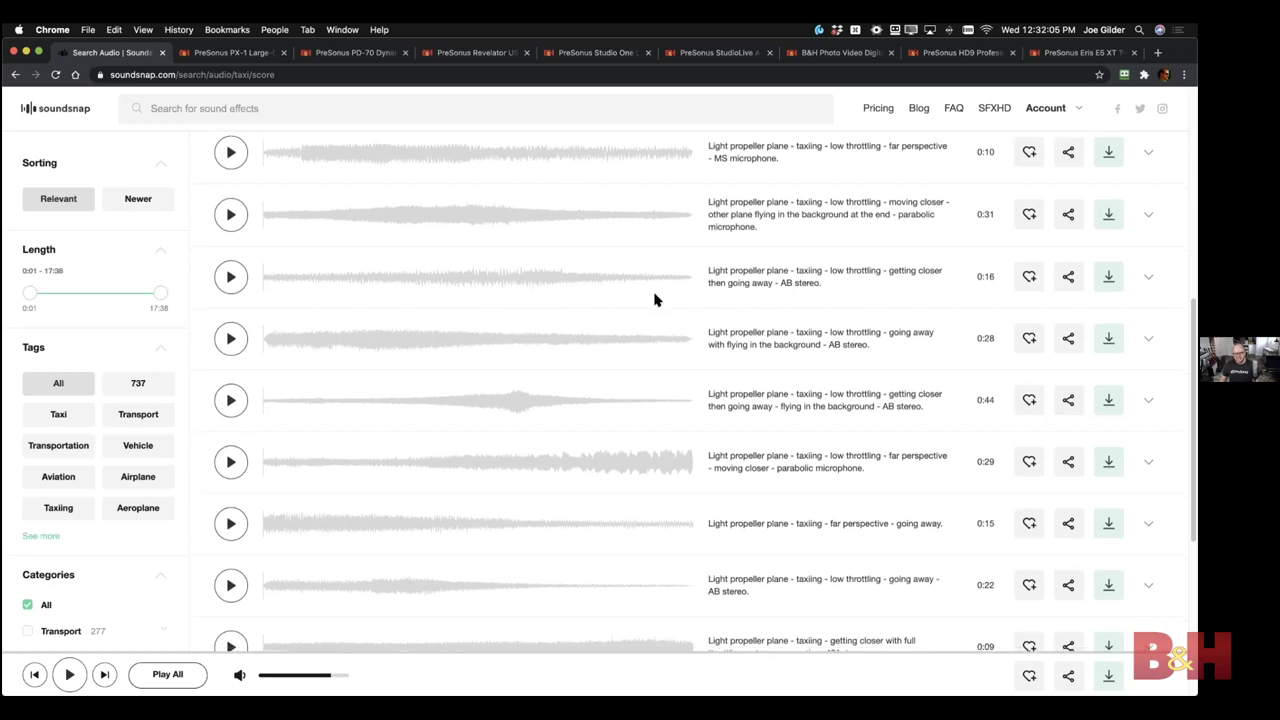
scroll(654, 297, down, 5)
scroll(527, 325, up, 10)
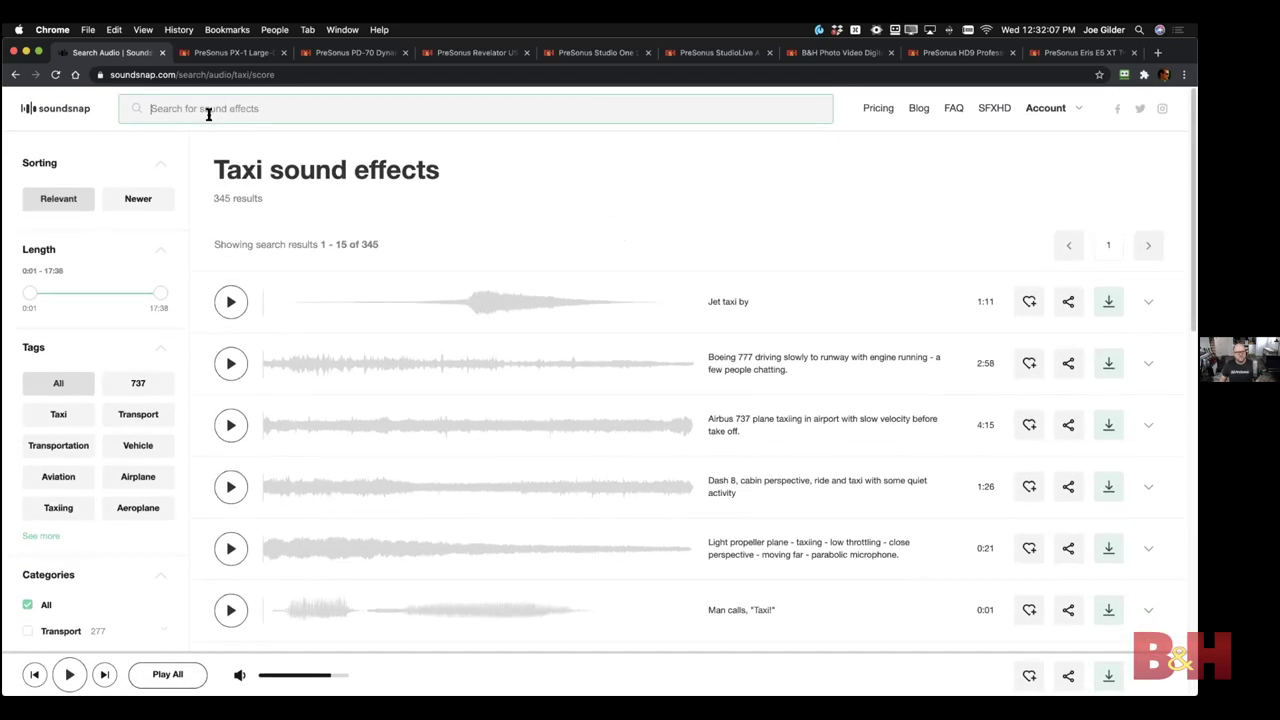
Search Soundsnap for "diner"
click(206, 112)
text(diner)
key(Return)
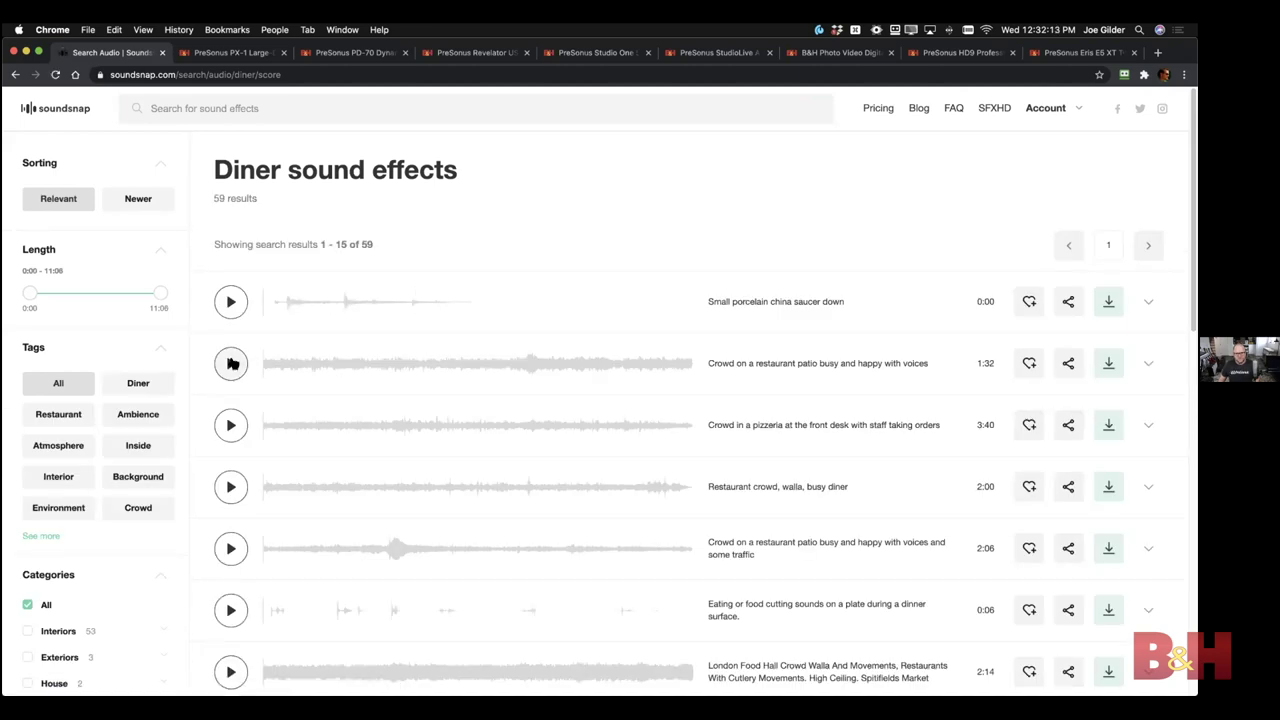
Preview the "Crowd on a restaurant patio busy and happy with voices" sound, narrow the browser window and download the sound
click(231, 364)
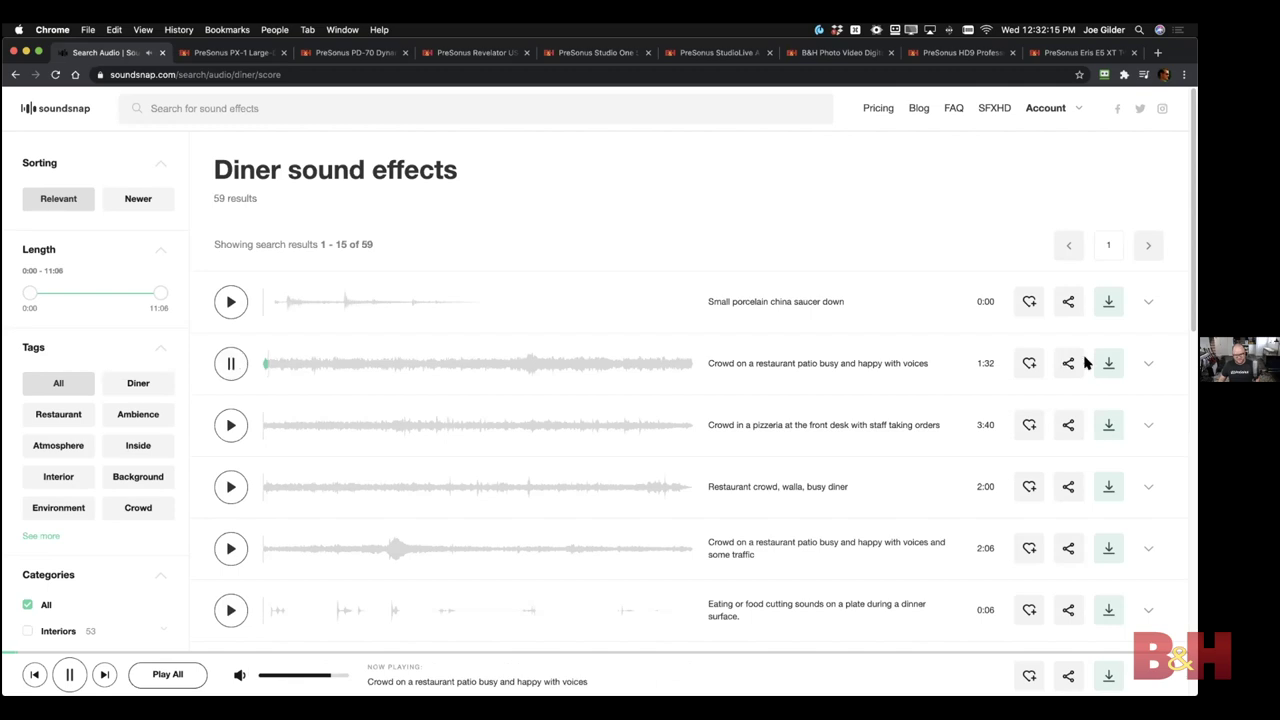
scroll(697, 357, down, 2)
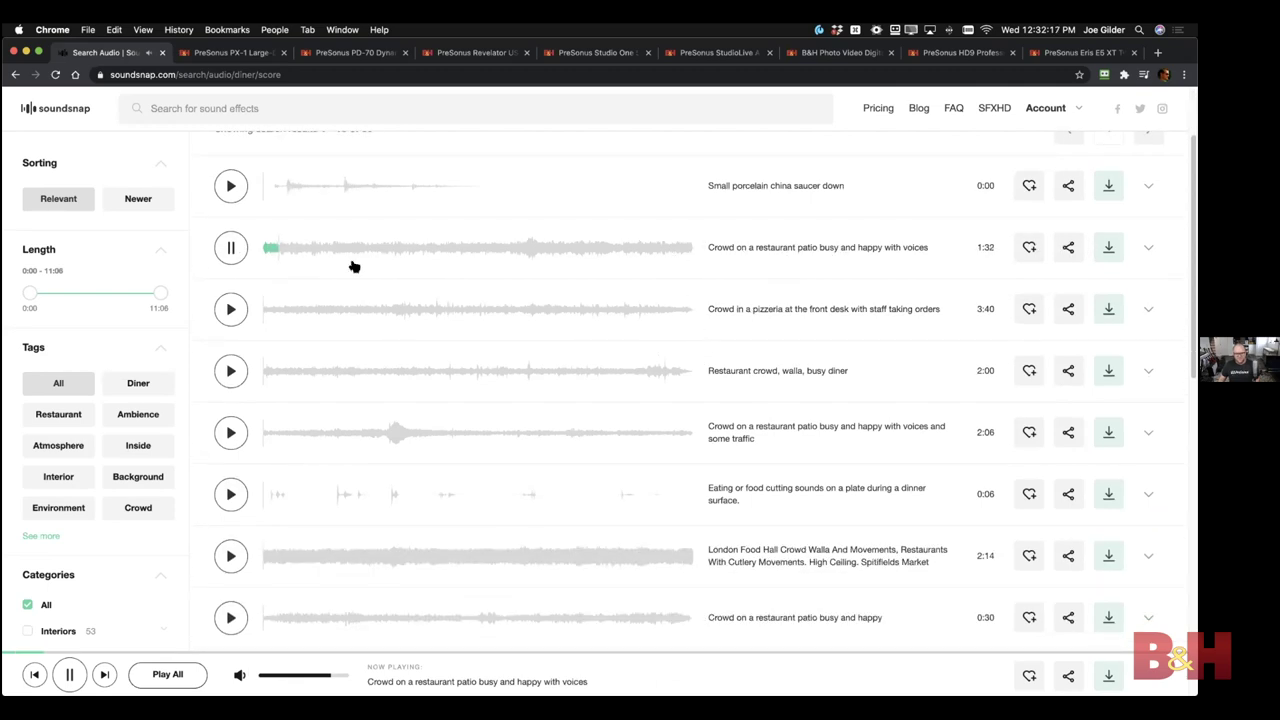
click(231, 247)
drag(1180, 240, 974, 243)
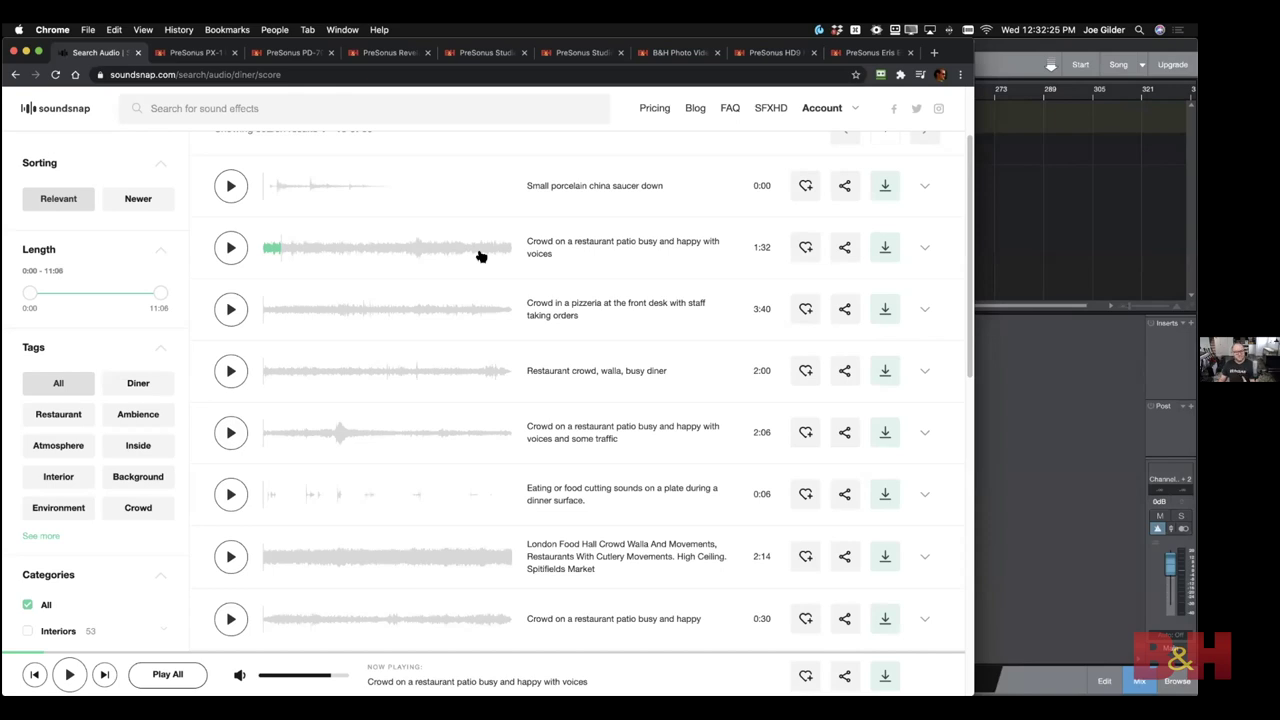
click(884, 250)
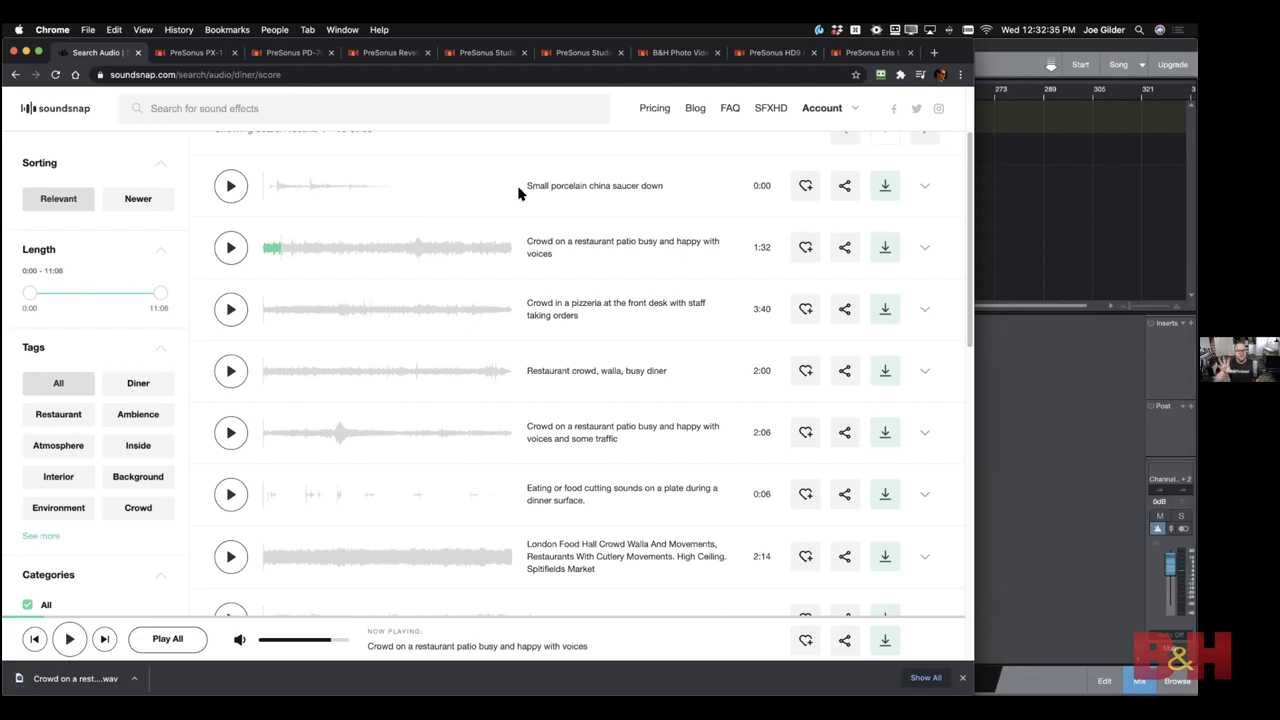
Switch to Finder and select the restaurant patio crowd WAV in a new window showing the Downloads folder
key(super+Tab)
key(super+Tab)
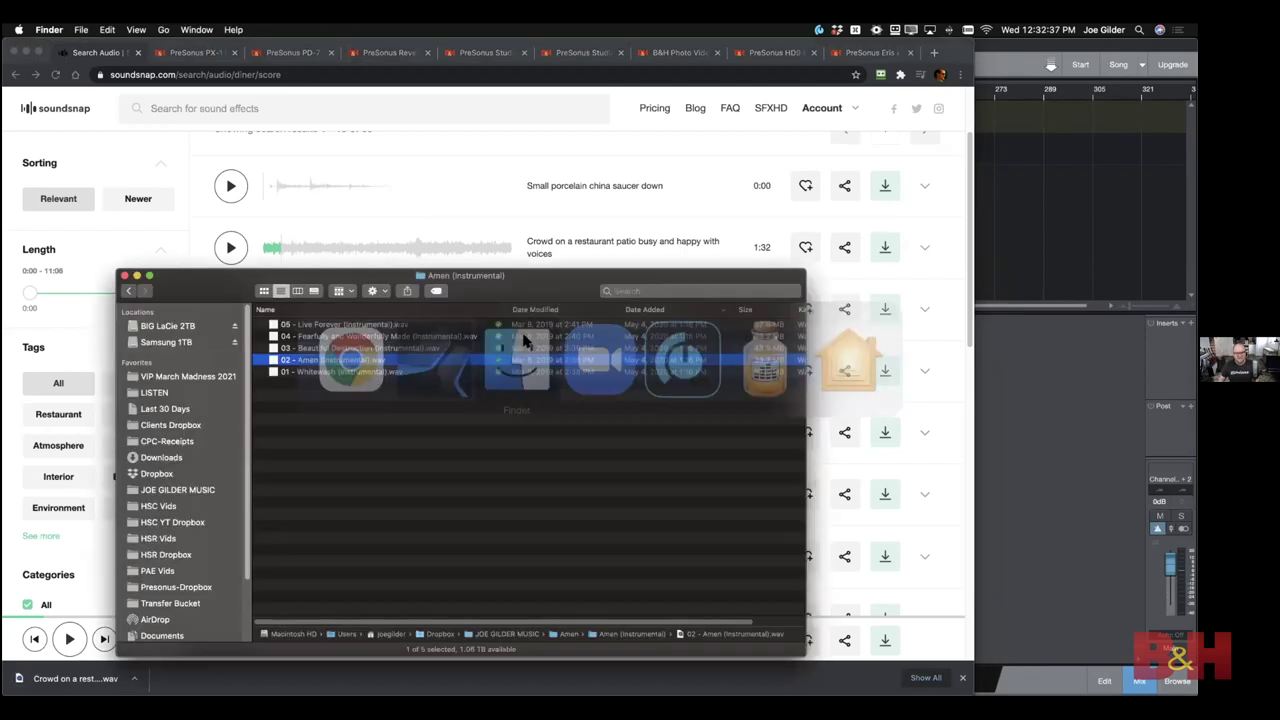
drag(214, 286, 441, 156)
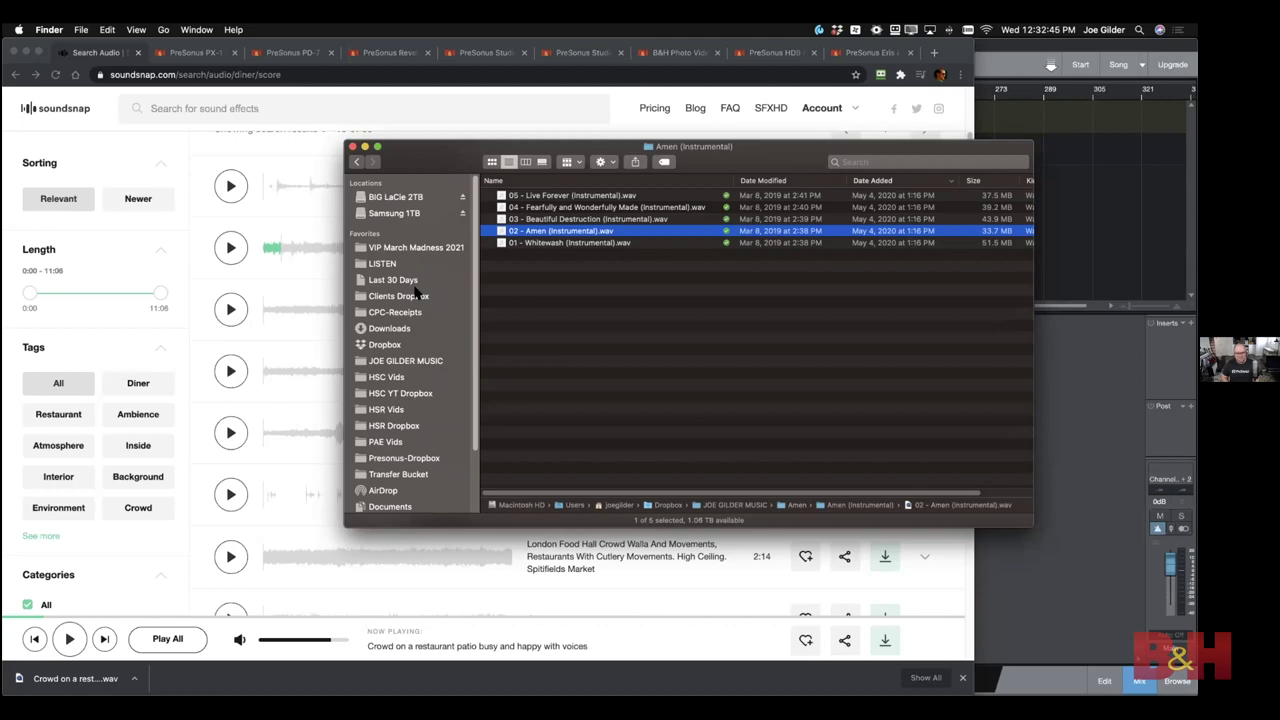
key(super+n)
click(628, 272)
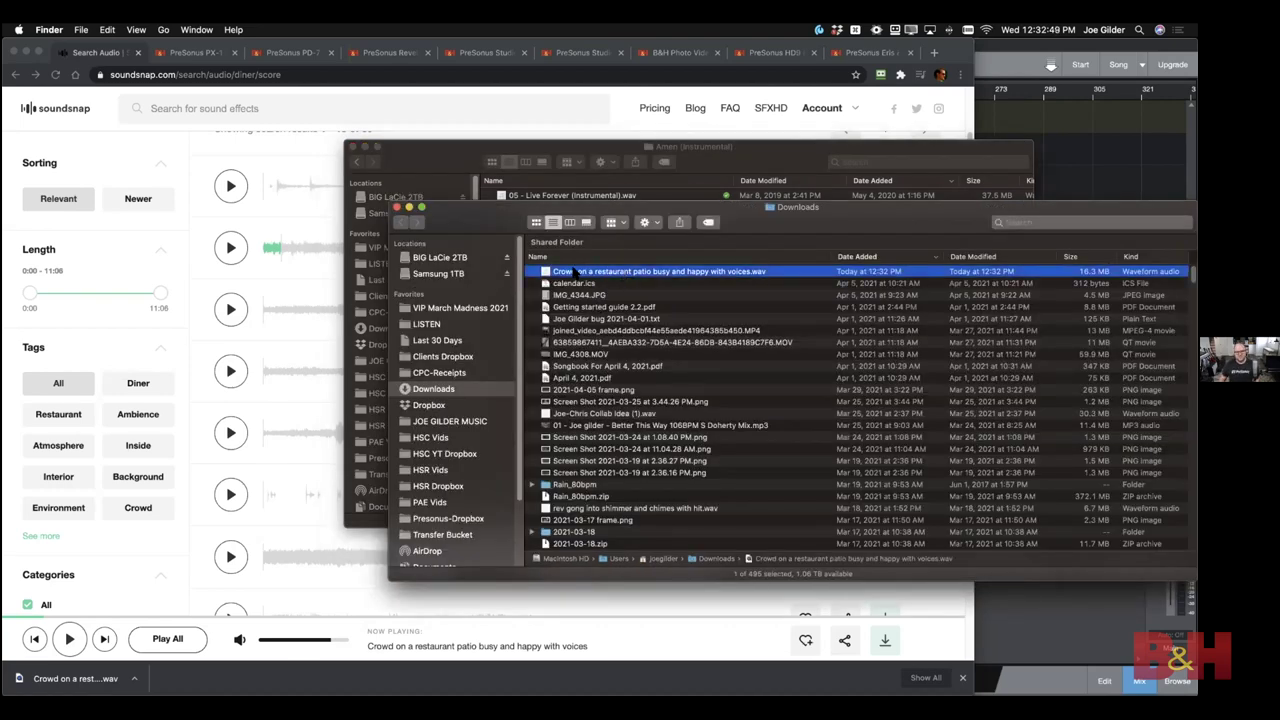
Bring up Studio One and import the restaurant patio crowd WAV onto a new track below Music, starting around bar 45
key(super+Tab)
key(super+Tab)
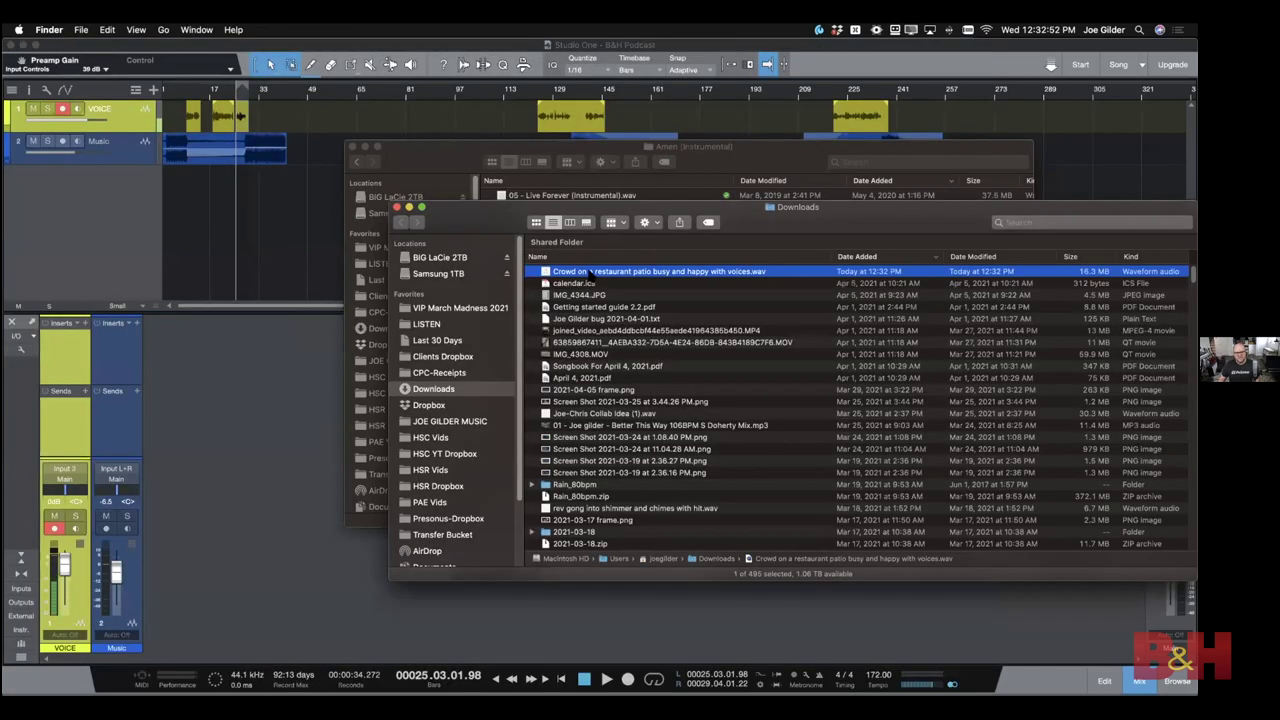
drag(590, 273, 323, 194)
click(298, 201)
key(z)
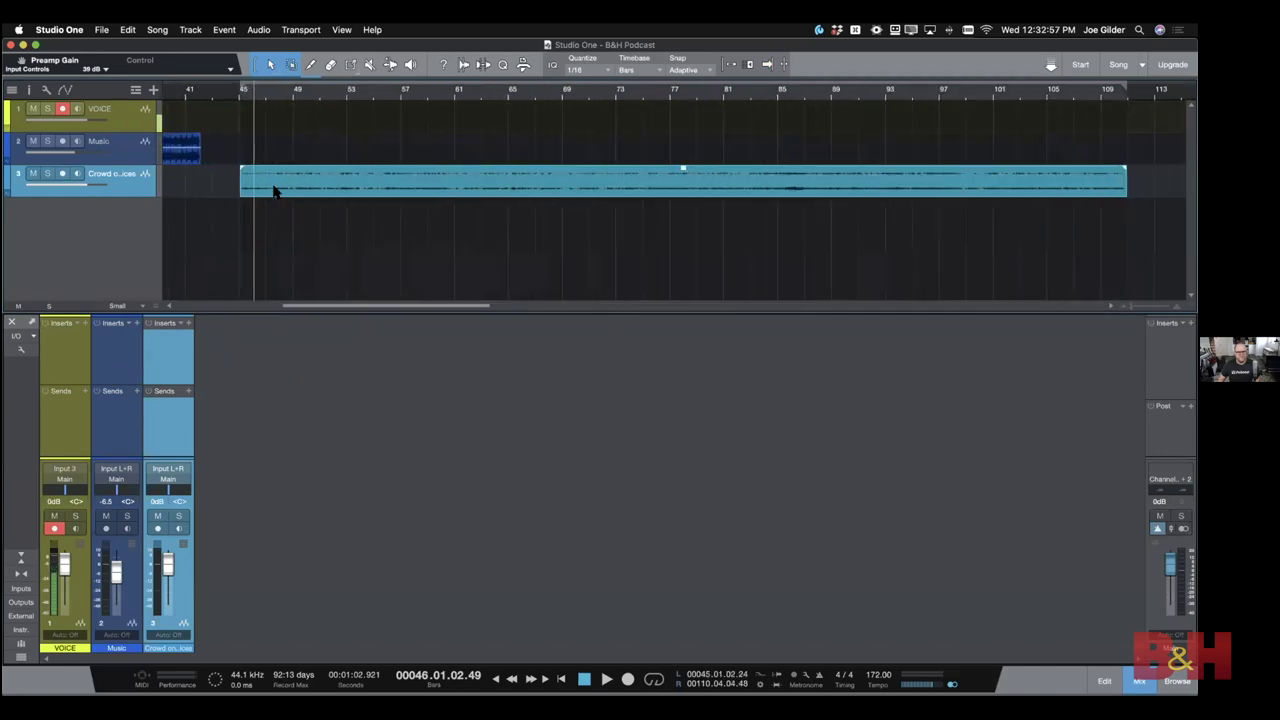
Record a voice take of about 13 bars on the VOICE track over the crowd ambience, starting just before bar 45
click(237, 97)
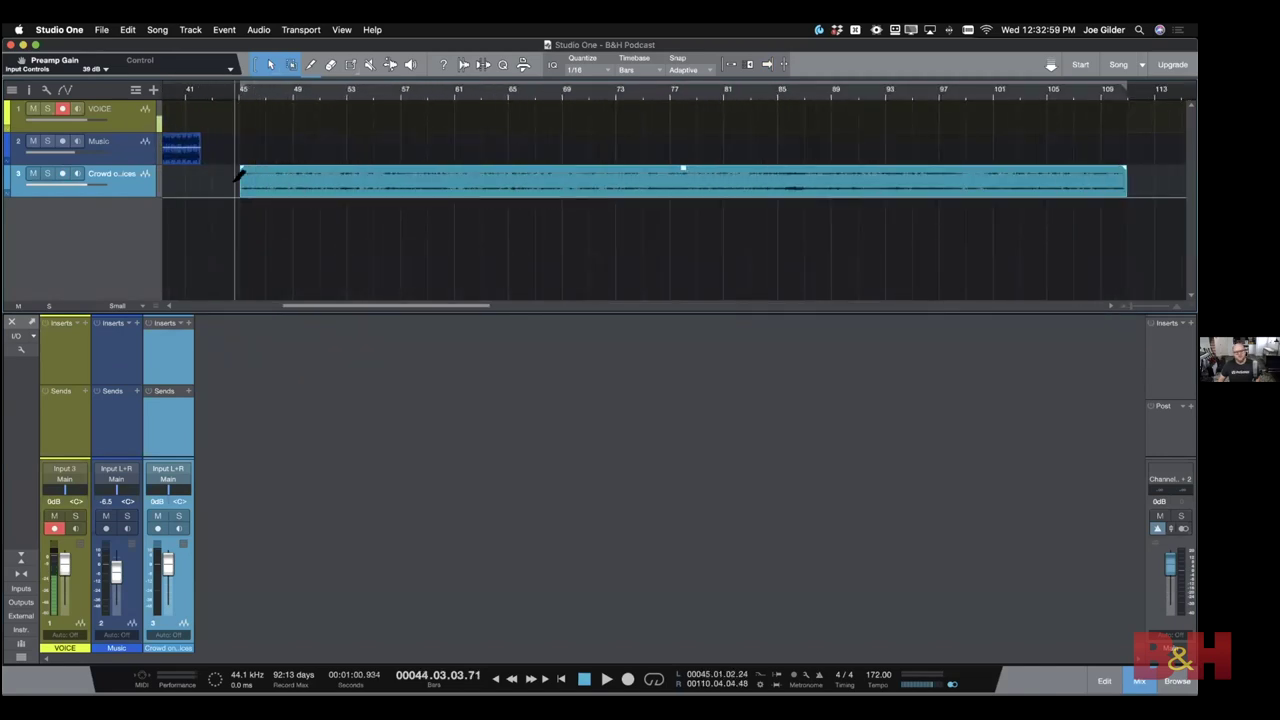
key(shift+z)
scroll(235, 178, up, 5)
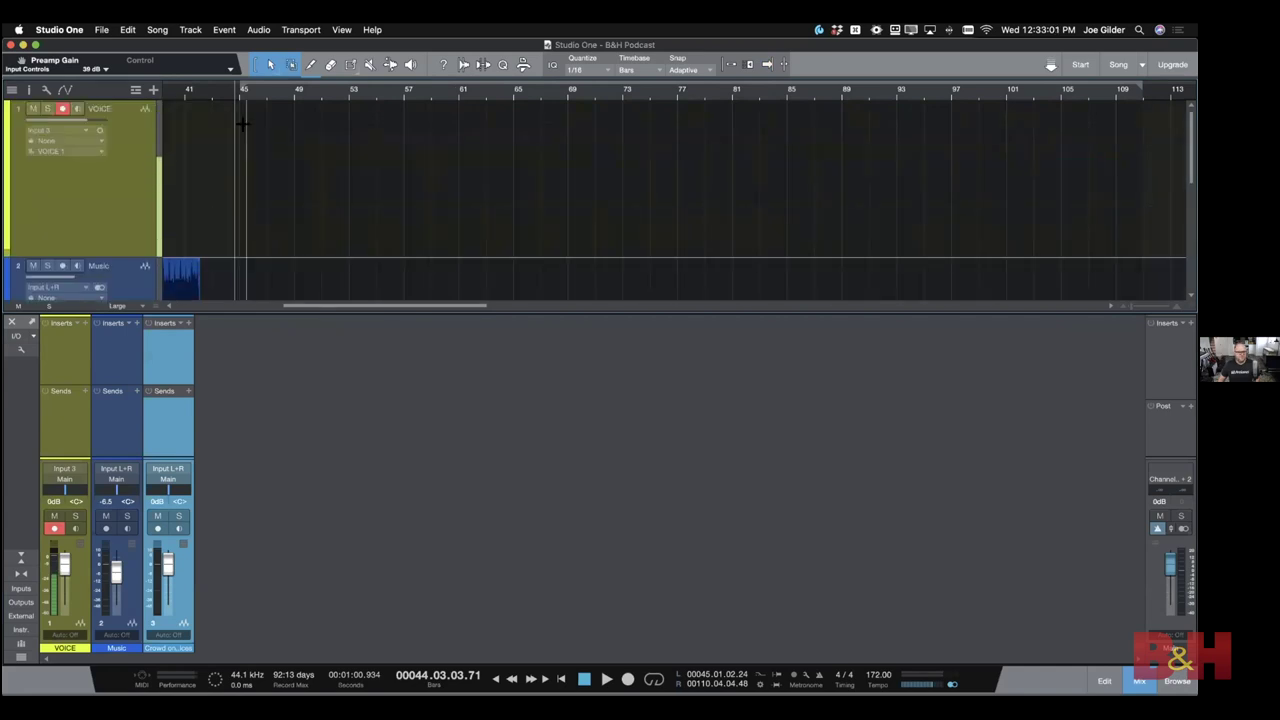
scroll(240, 150, down, 5)
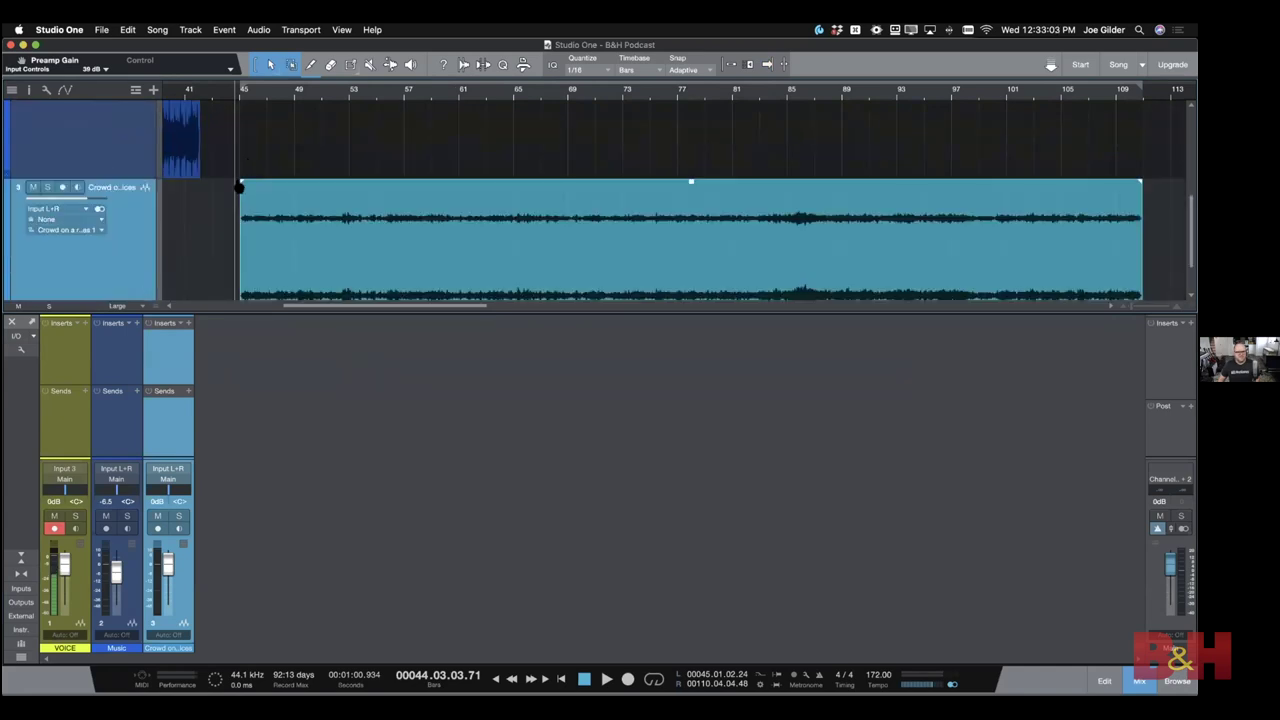
scroll(268, 204, up, 5)
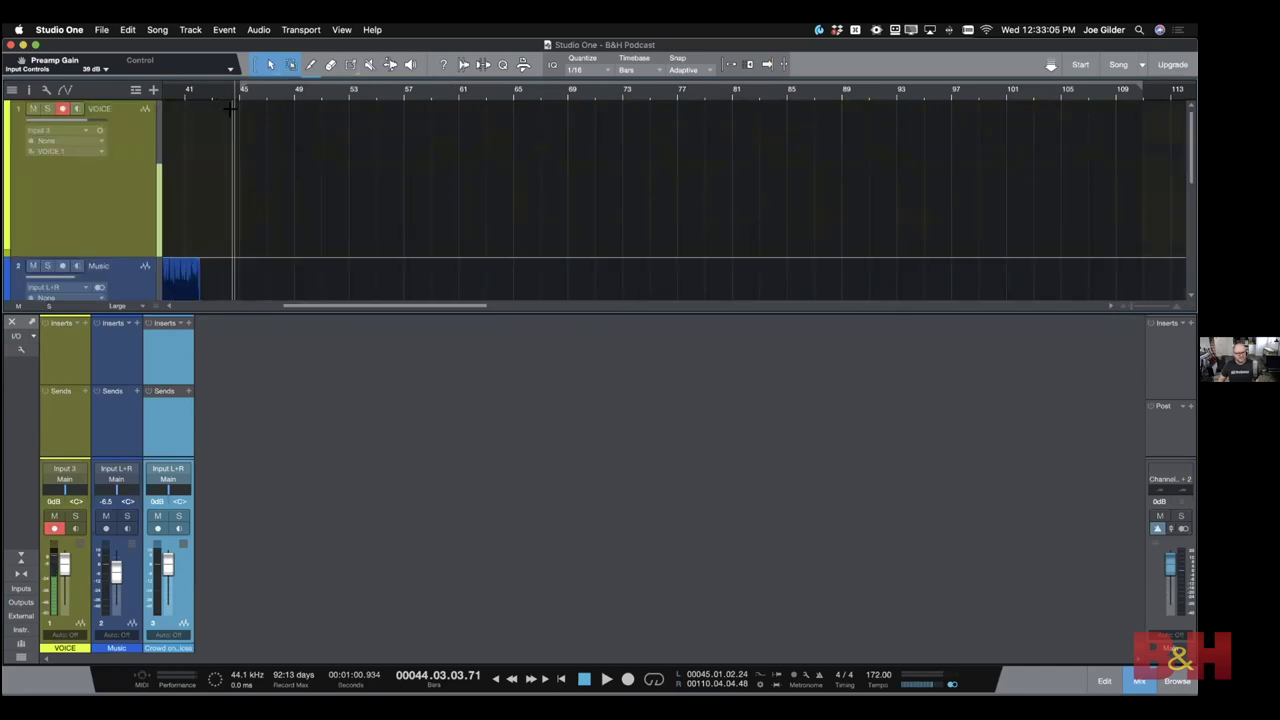
key(KP_Multiply)
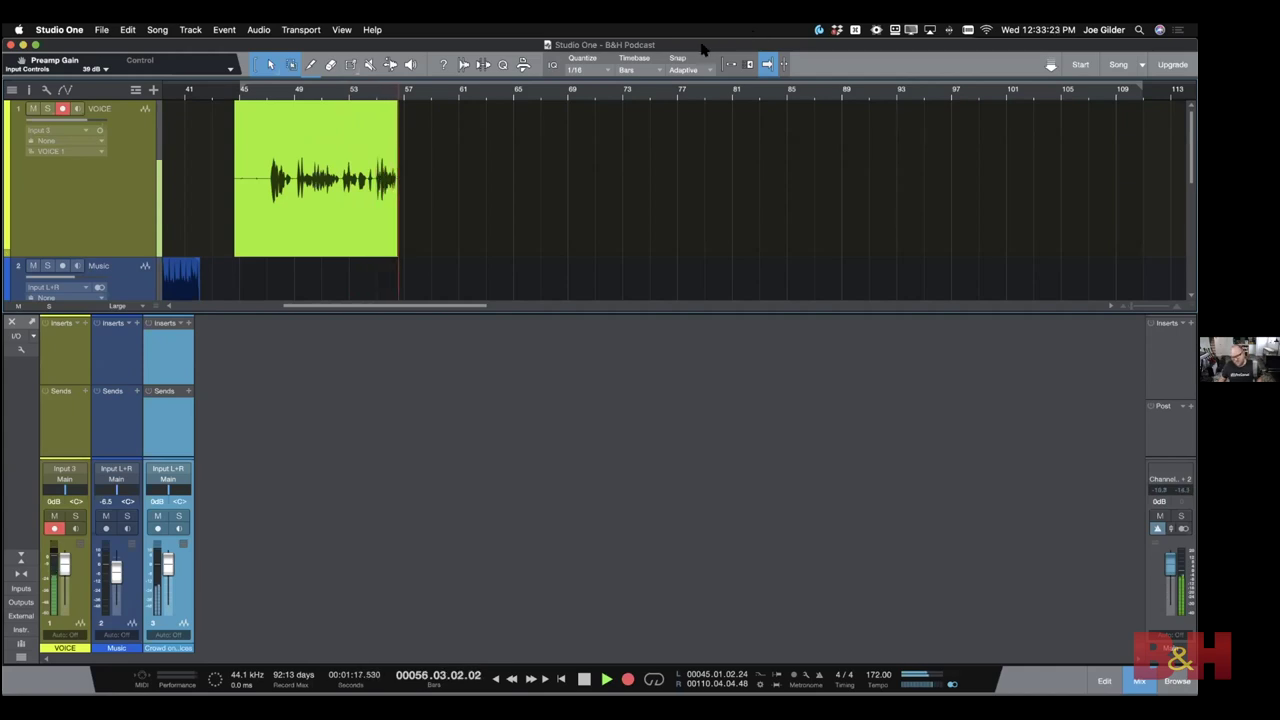
key(space)
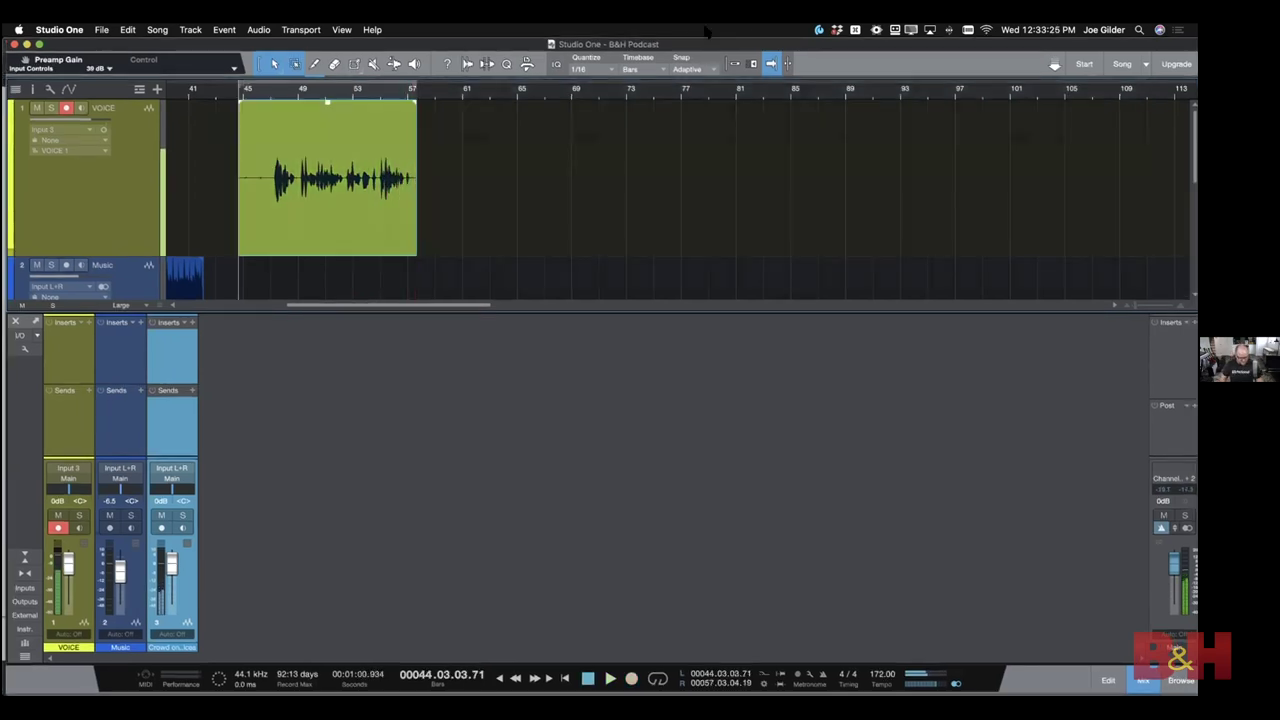
Add a fade-in of about three bars to the crowd event and play it back with the voice from bar 47
scroll(223, 277, down, 3)
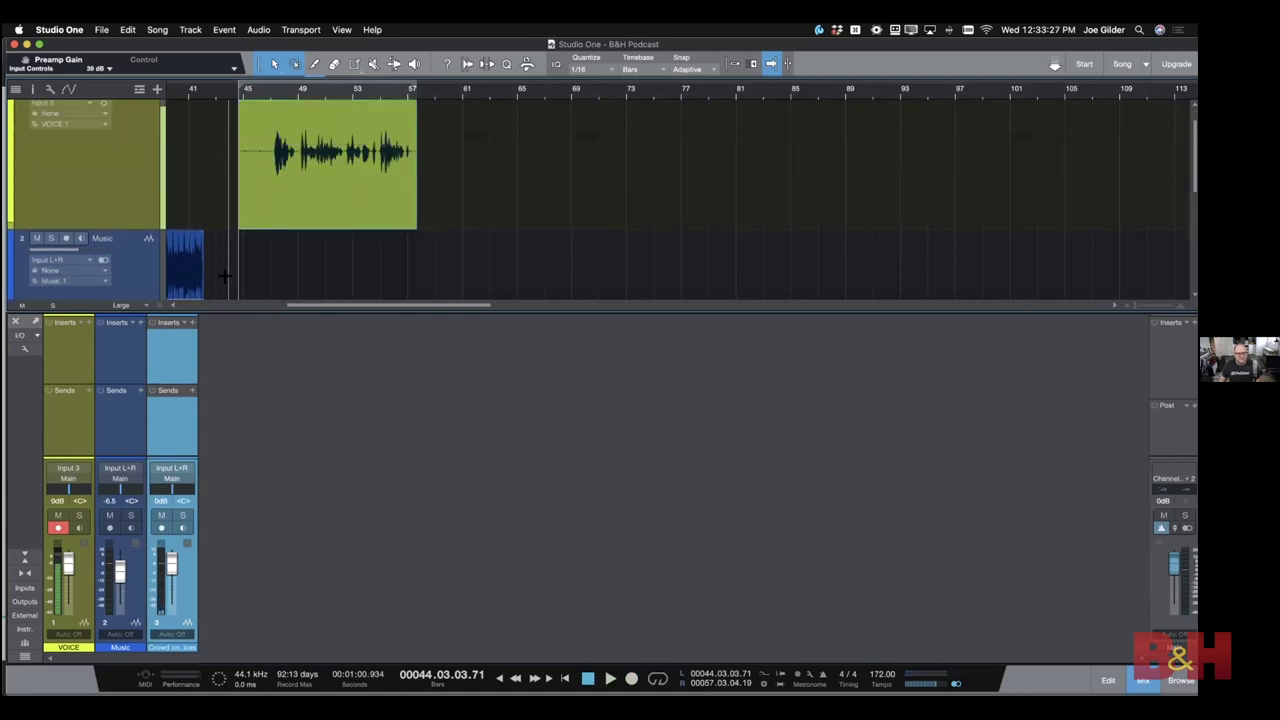
scroll(229, 275, up, 3)
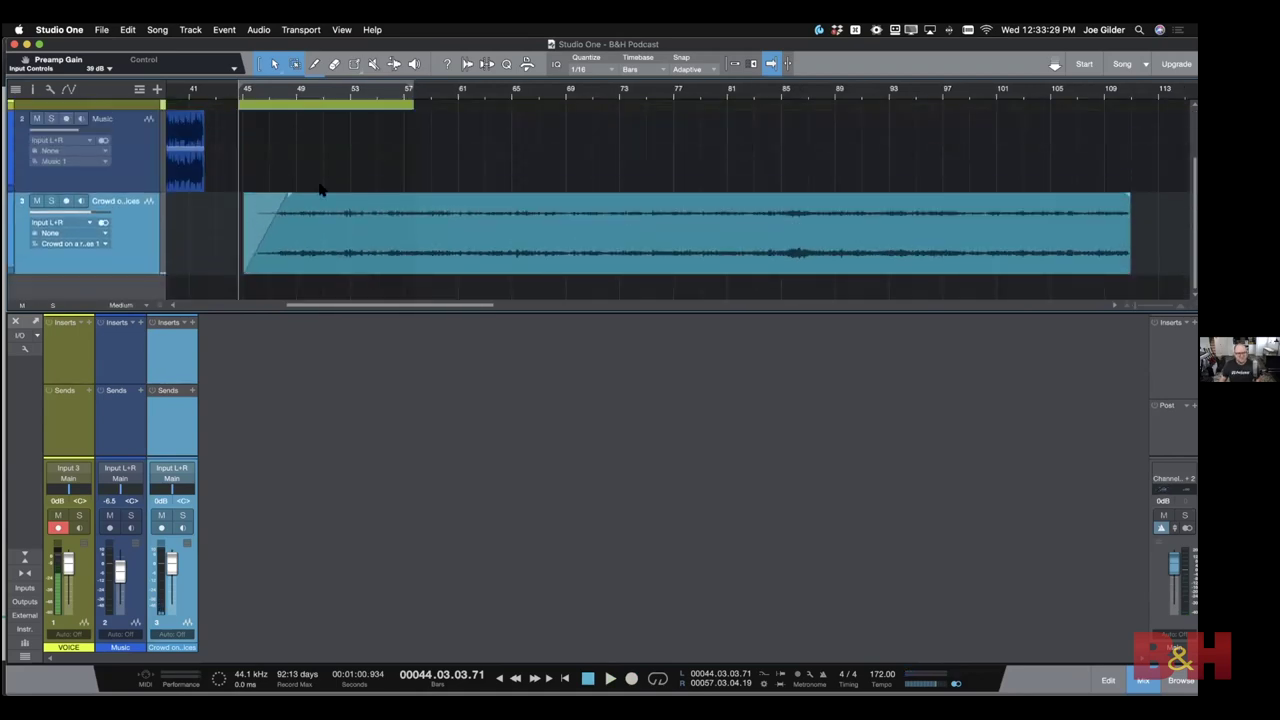
scroll(277, 135, up, 3)
click(271, 90)
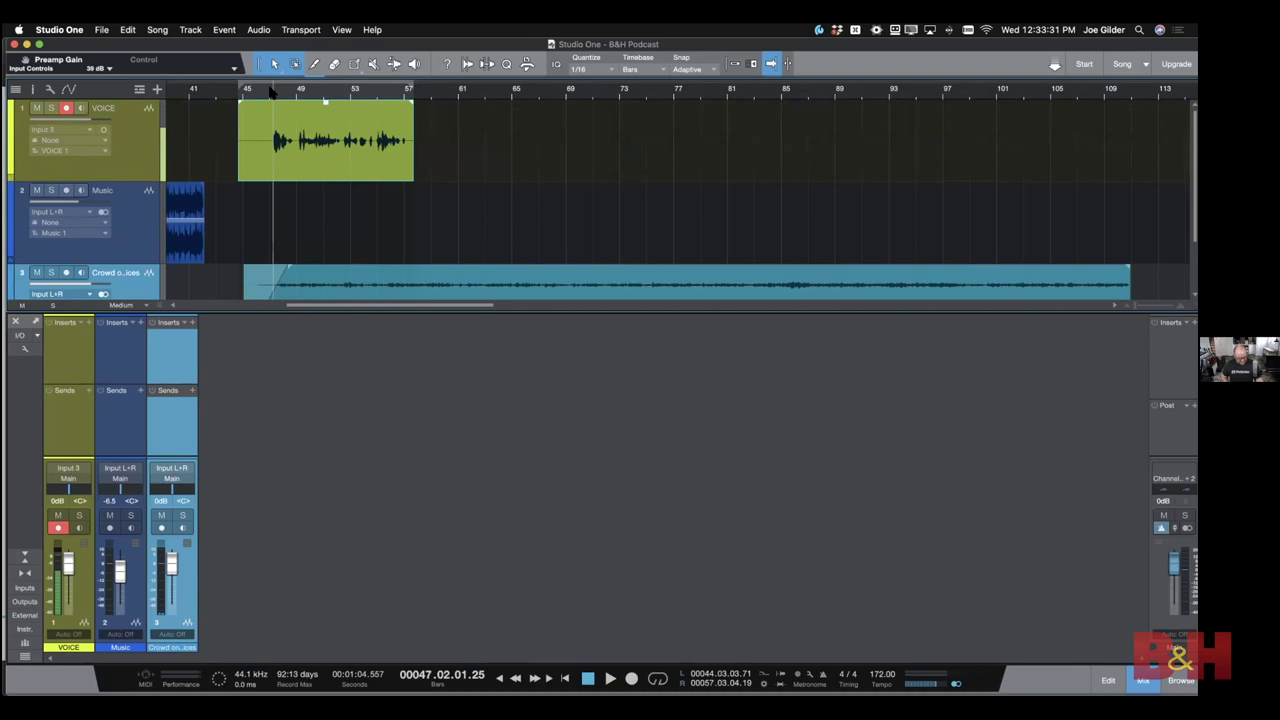
key(space)
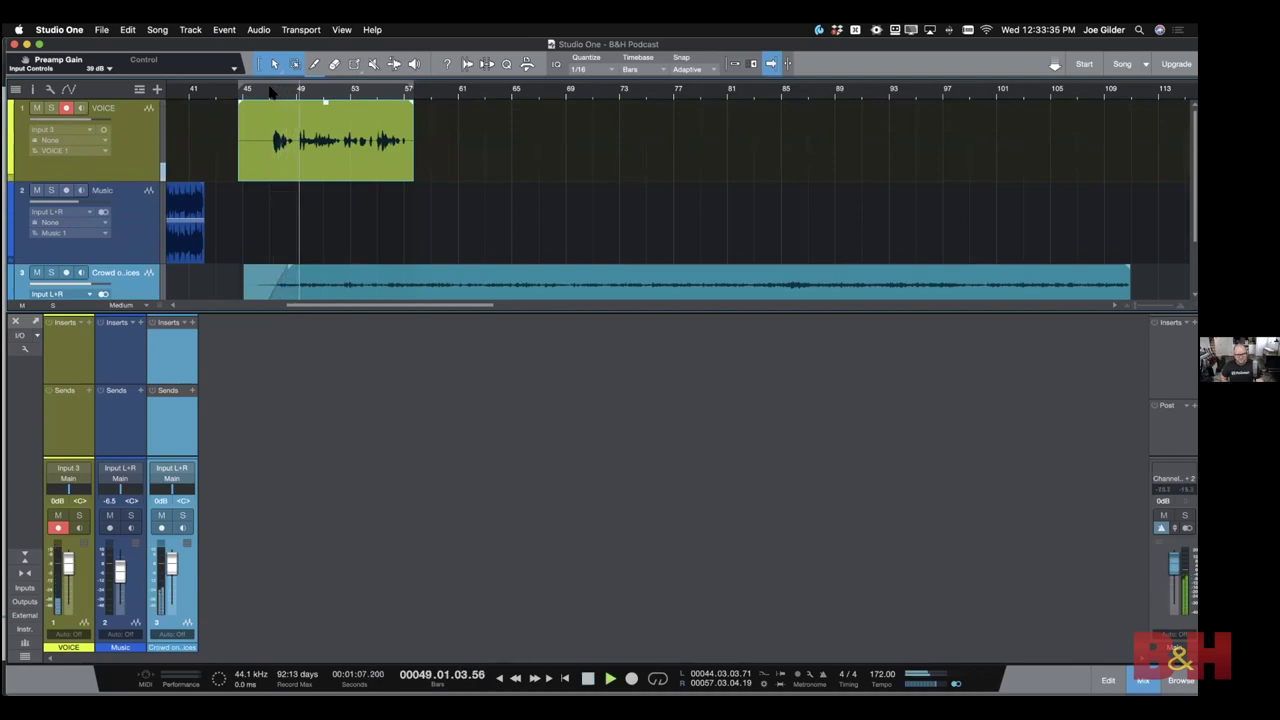
key(space)
Switch back to Chrome and search Soundsnap for "elephant"
key(super+Tab)
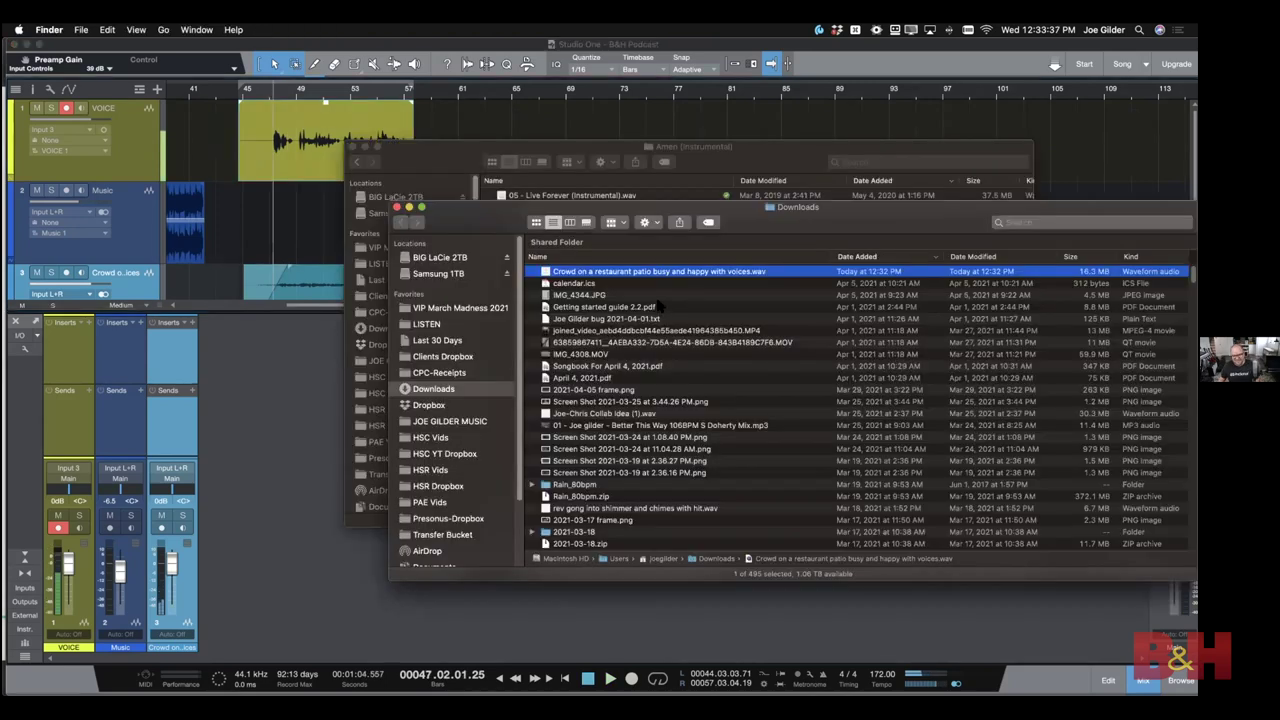
key(super+Tab)
click(525, 349)
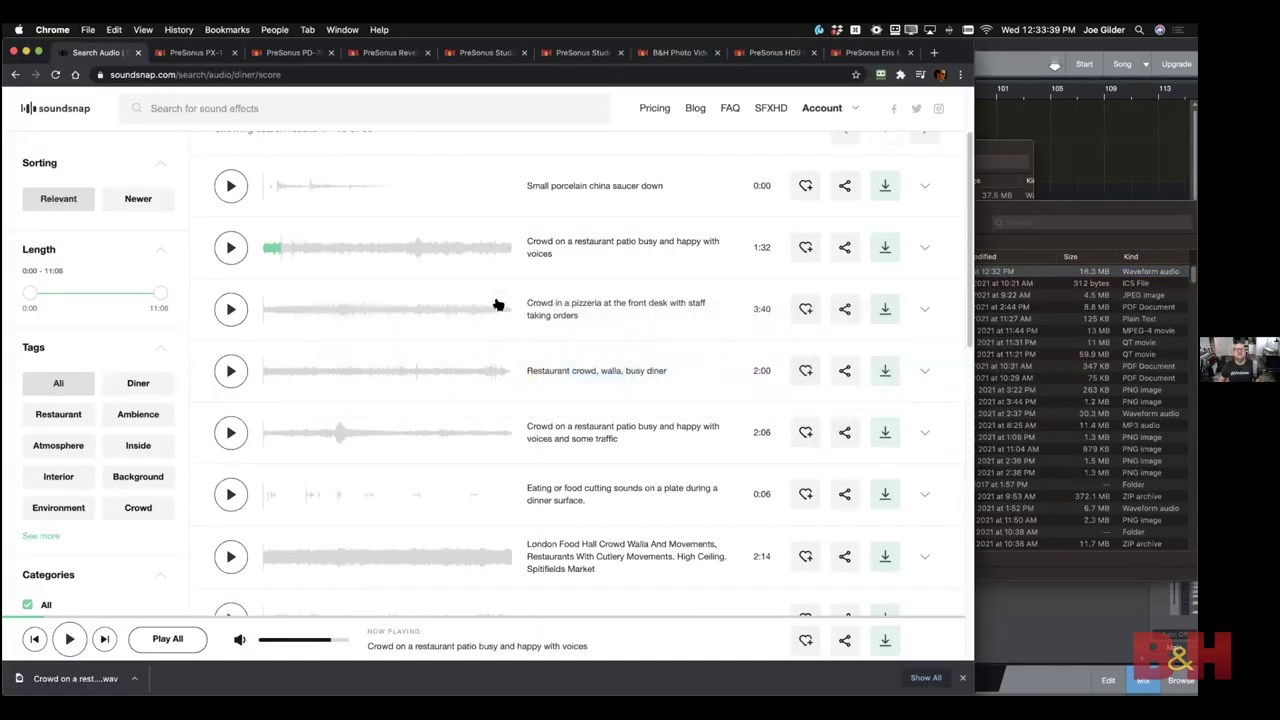
scroll(145, 280, down, 3)
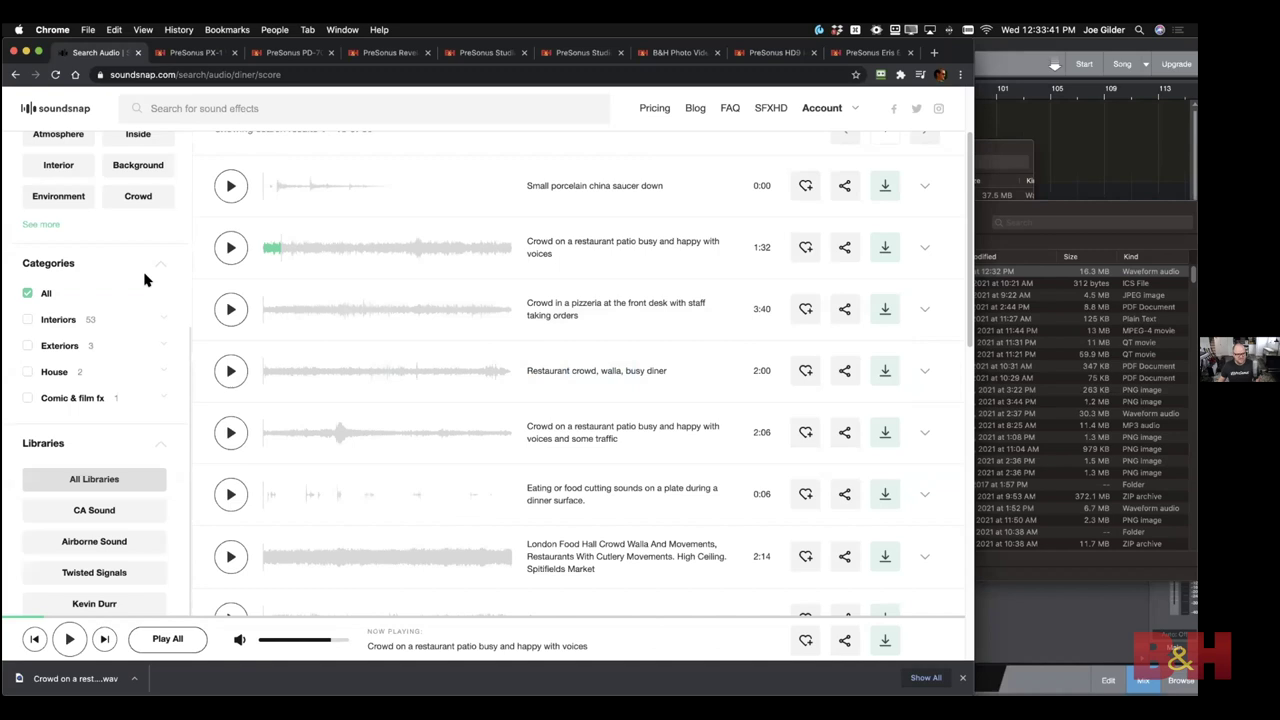
scroll(145, 280, up, 3)
click(234, 110)
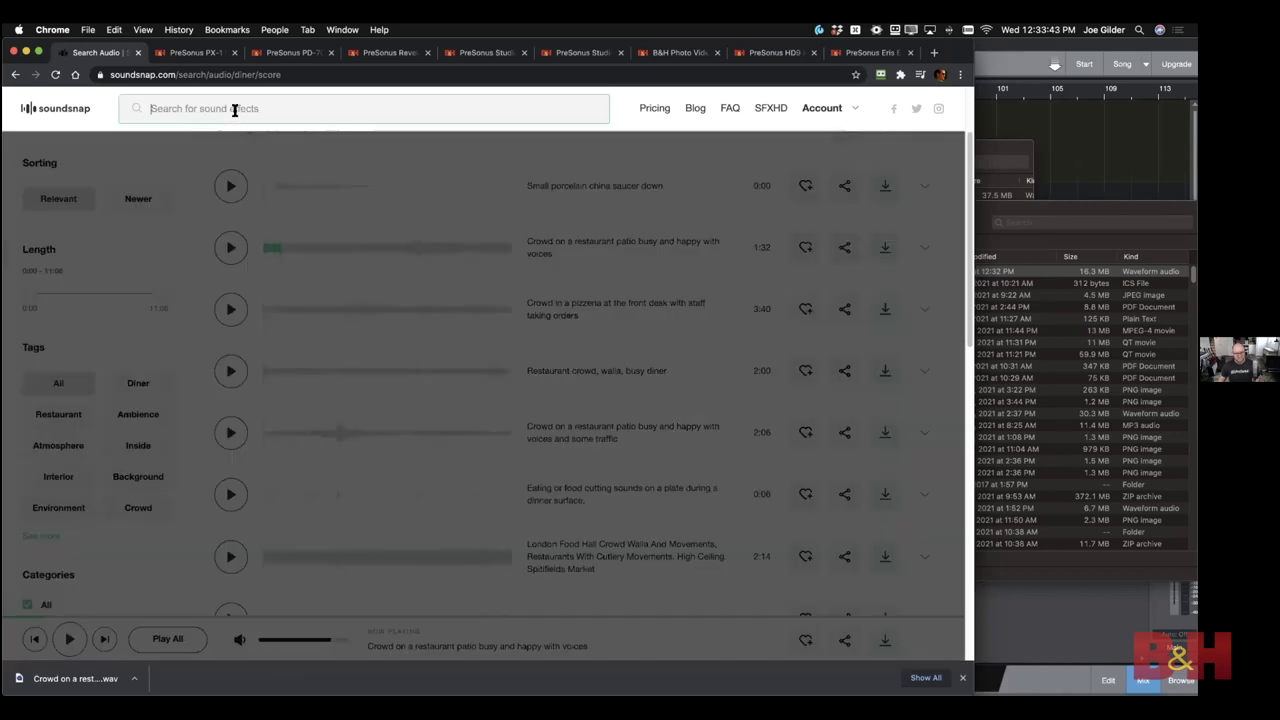
text(elephant)
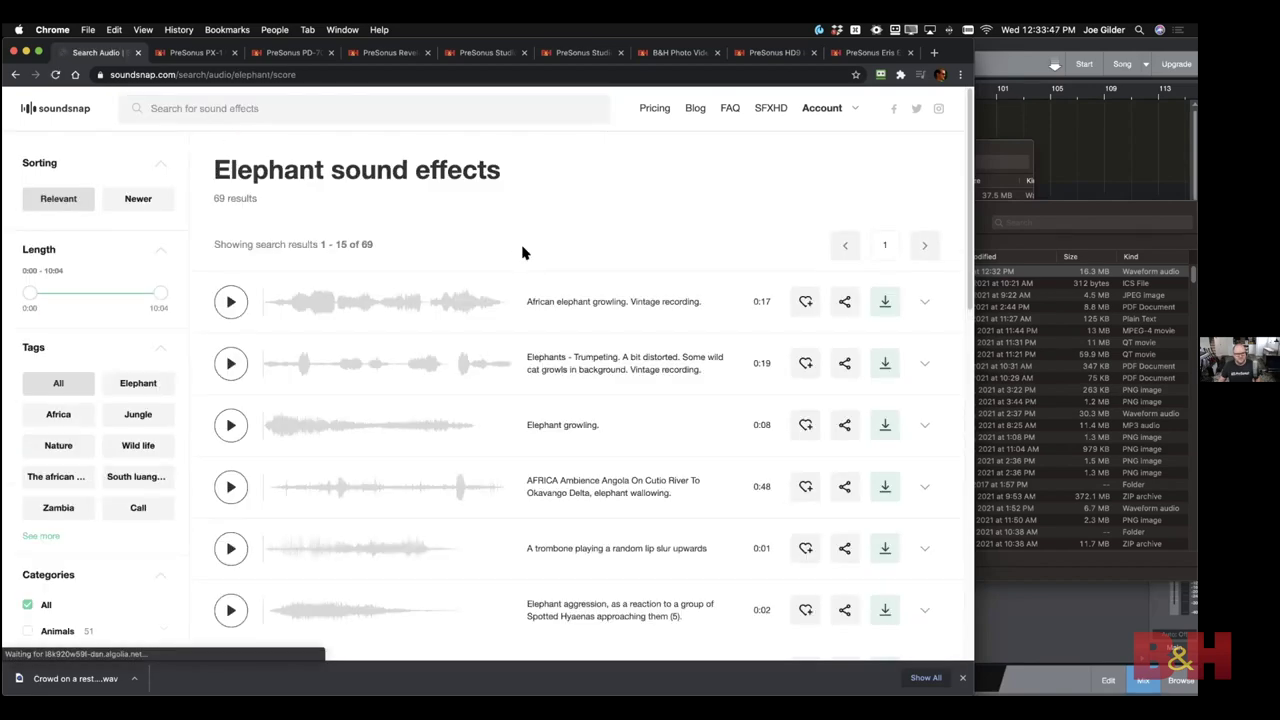
Preview the vintage African elephant growling sound and look through the other elephant results
click(230, 302)
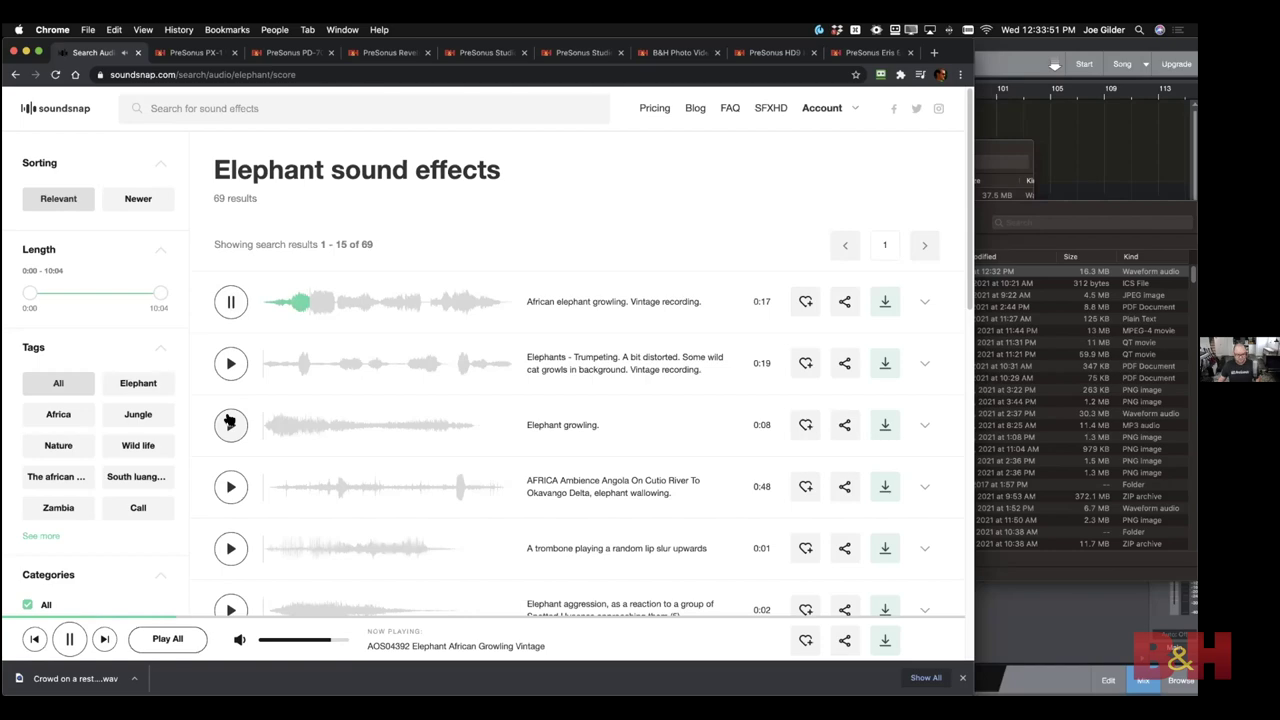
click(232, 305)
scroll(414, 309, down, 5)
scroll(414, 309, up, 5)
Search Soundsnap for "dolphin" and look over the results
click(263, 108)
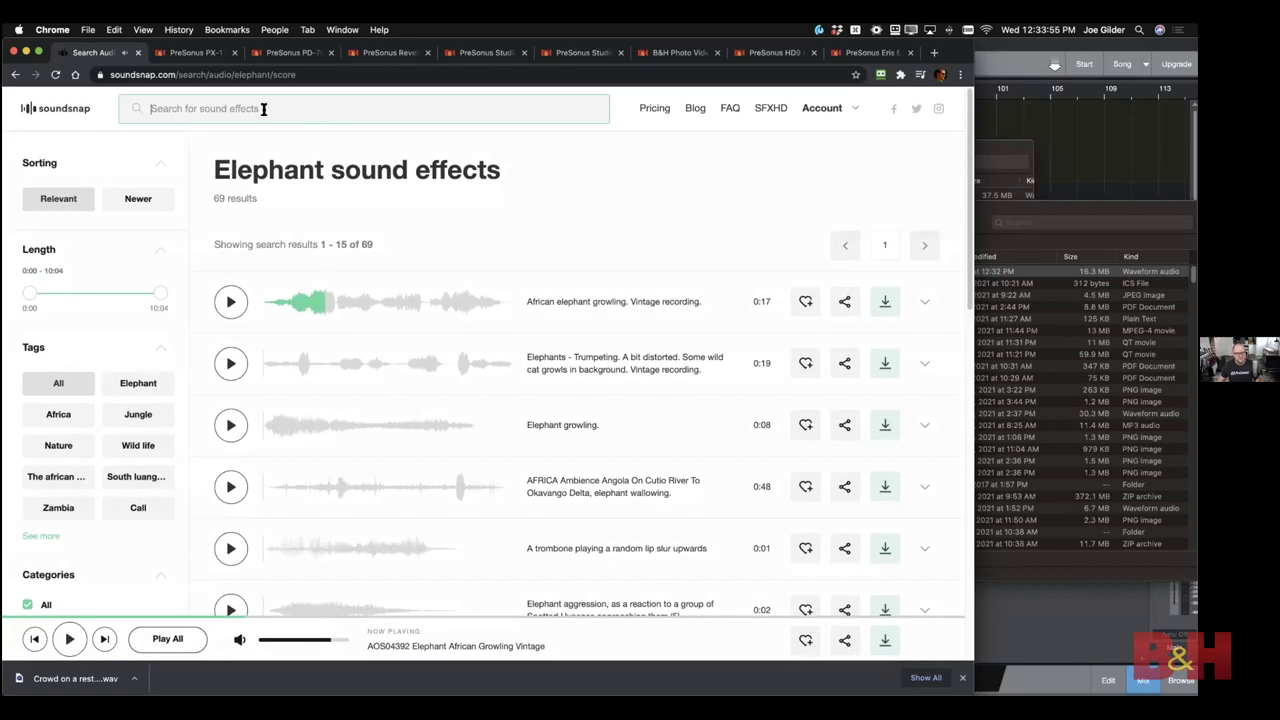
text(dol)
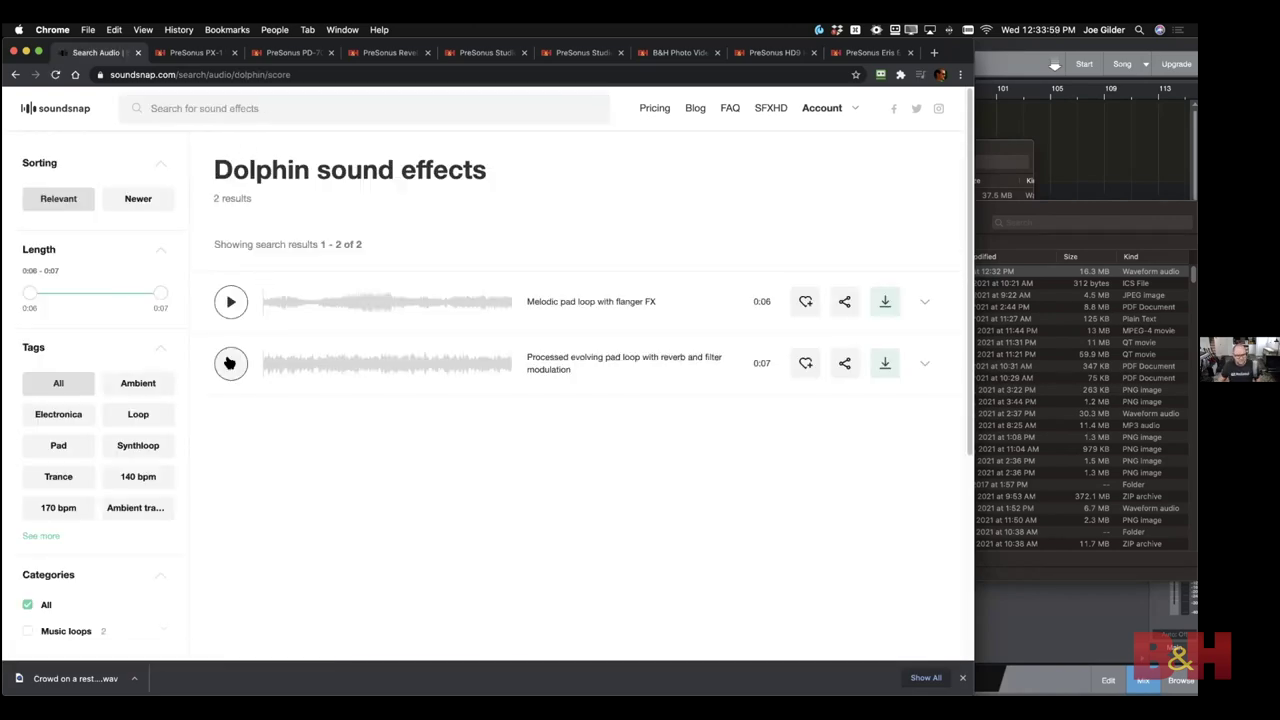
Search Soundsnap for "tiger" and preview the Bengal tiger purring growl sound
click(229, 107)
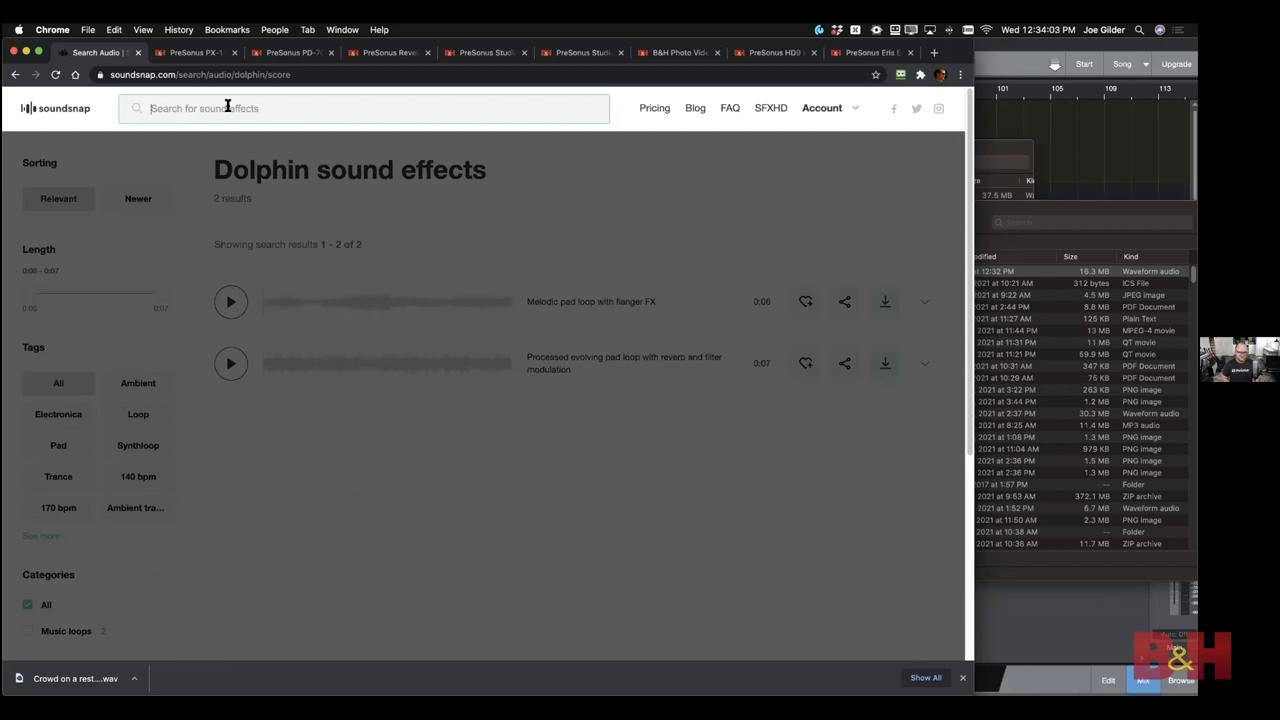
text(tiger)
key(Return)
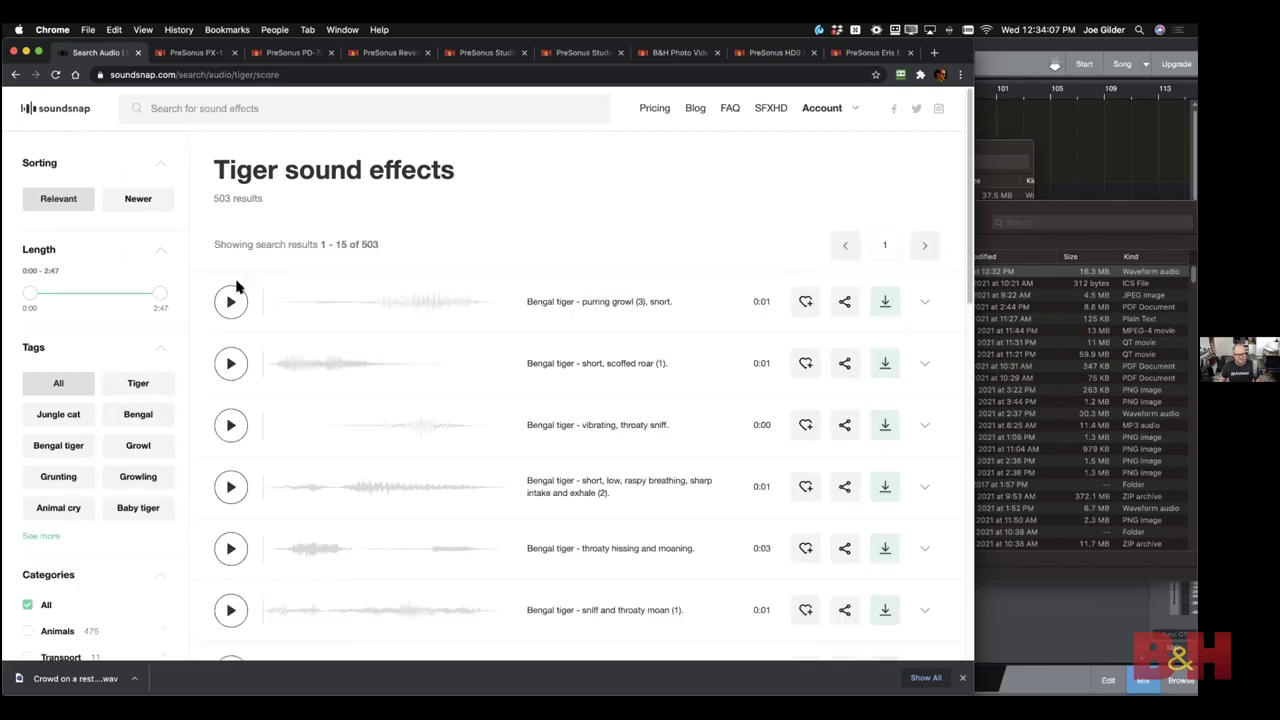
click(221, 301)
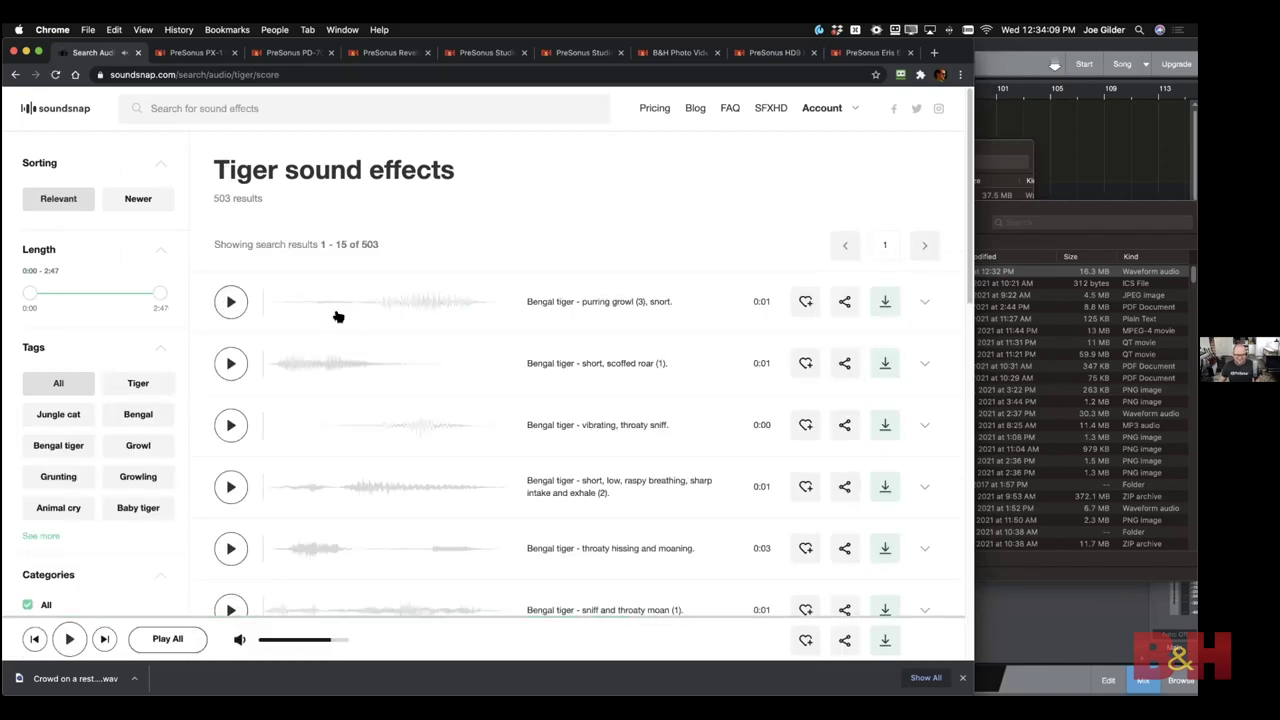
scroll(398, 323, down, 1)
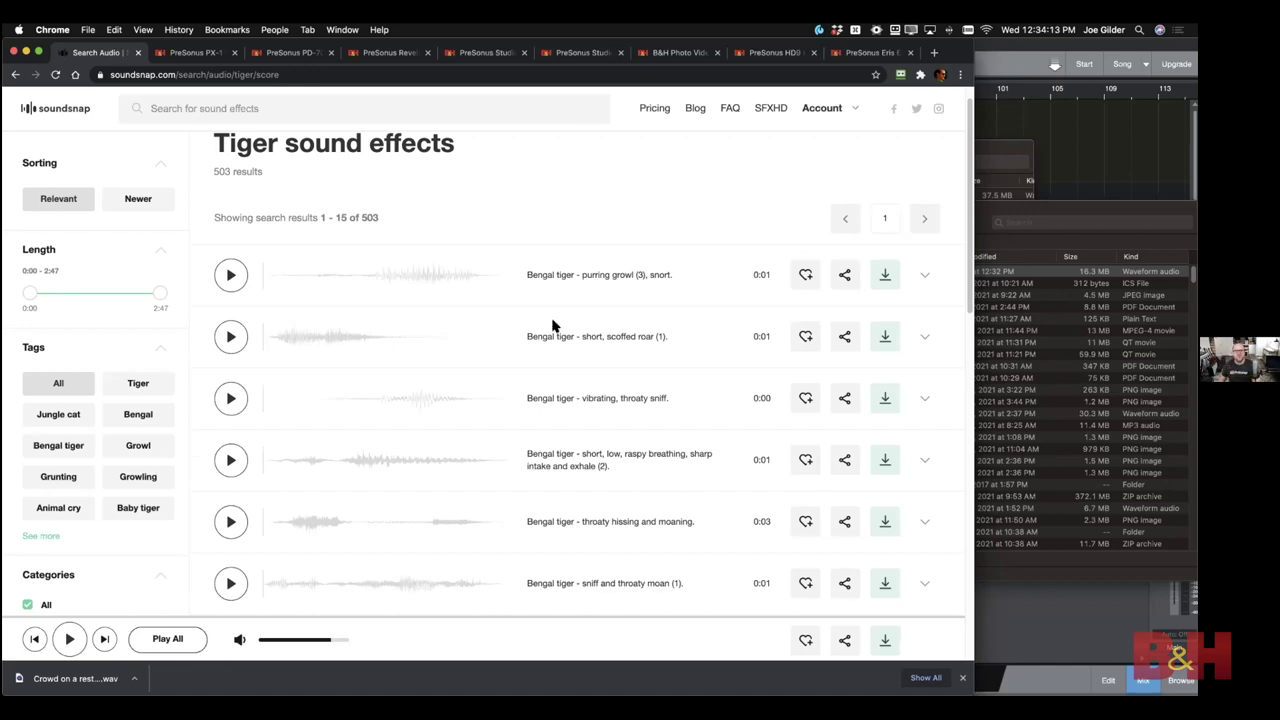
Look further down the tiger results and preview the "Bengal tiger - raspy throat noises" sound
scroll(594, 326, down, 1)
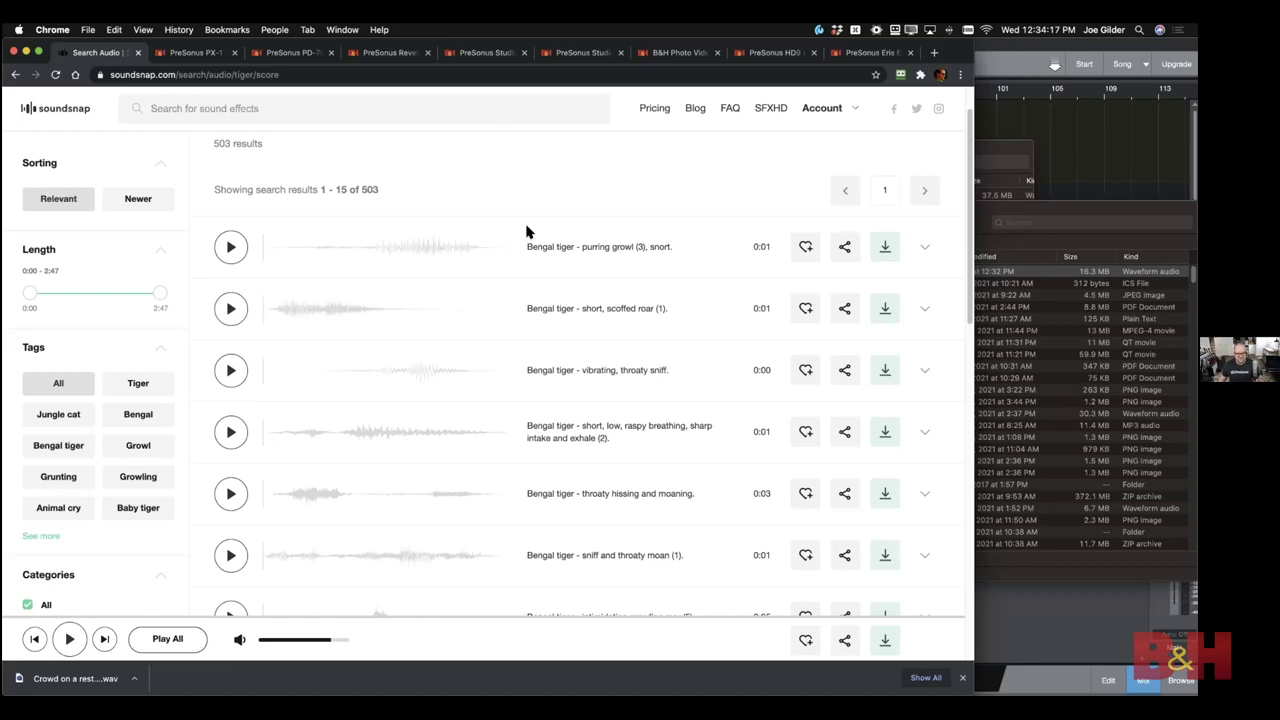
scroll(526, 231, down, 20)
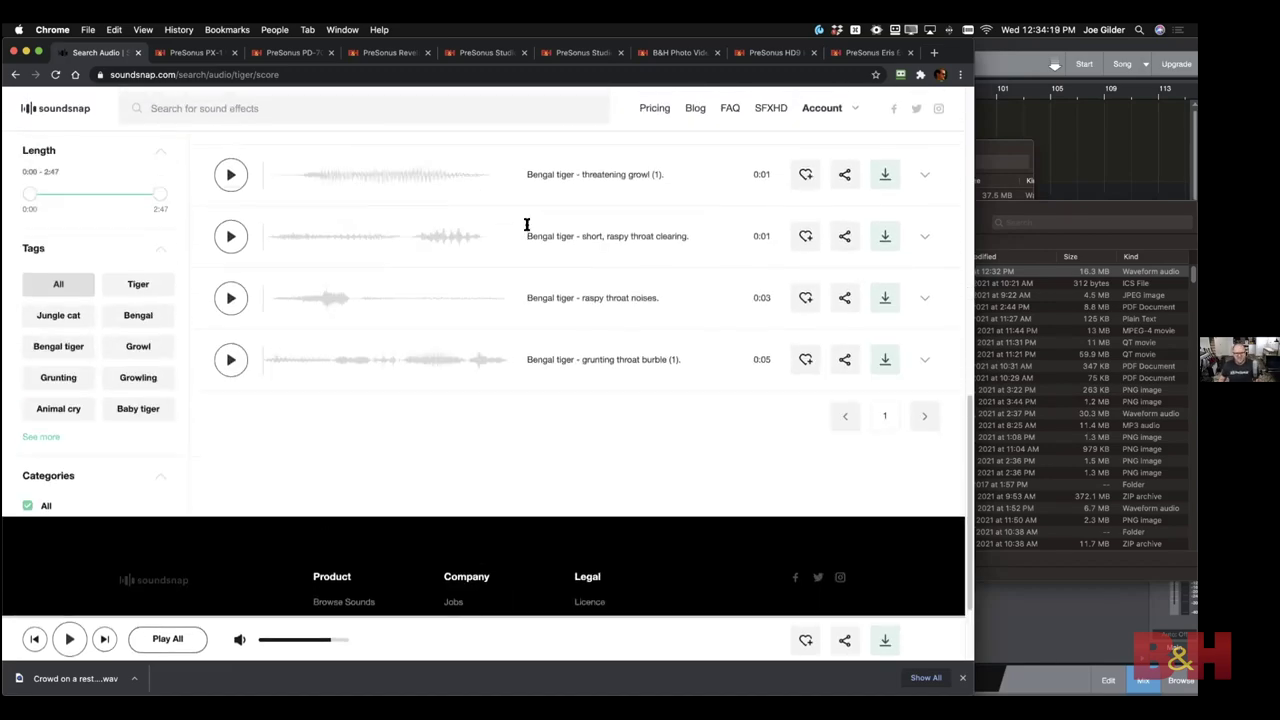
scroll(440, 340, up, 3)
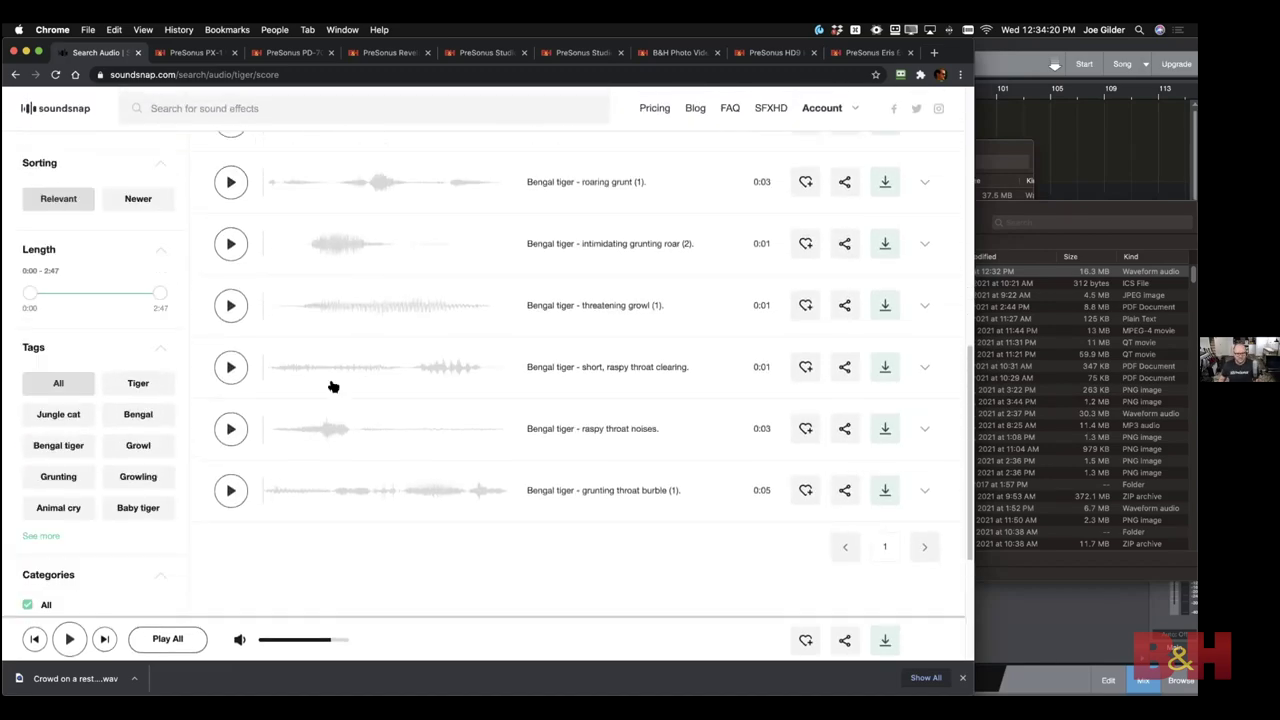
click(230, 427)
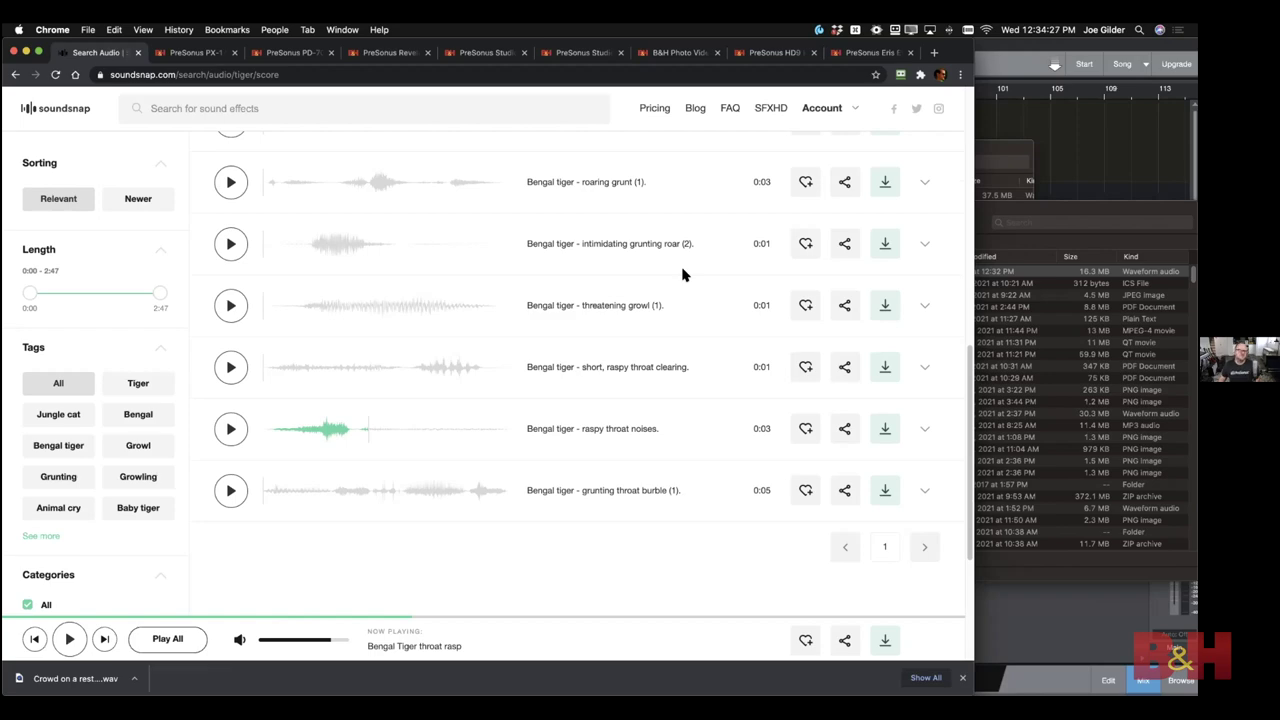
Switch to Studio One and add a fade-out to the end of the crowd clip, starting at about bar 100
key(super+Tab)
key(super+Tab)
key(super+Tab)
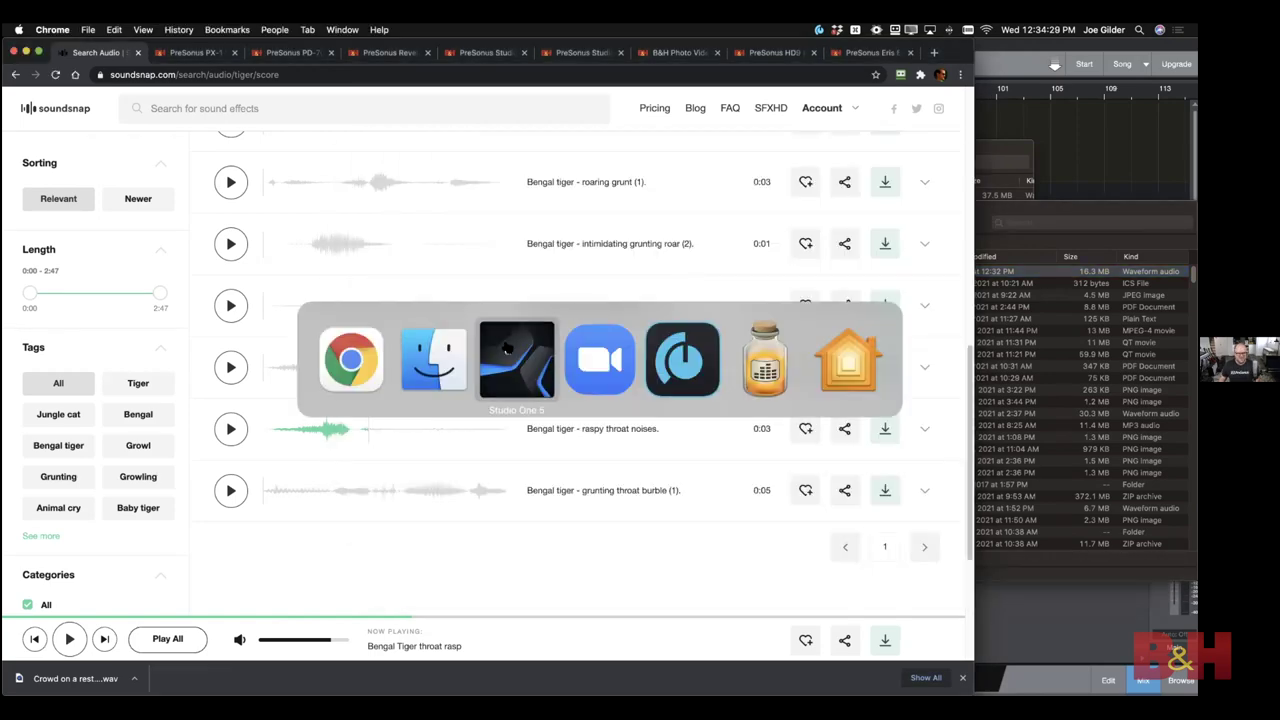
click(514, 358)
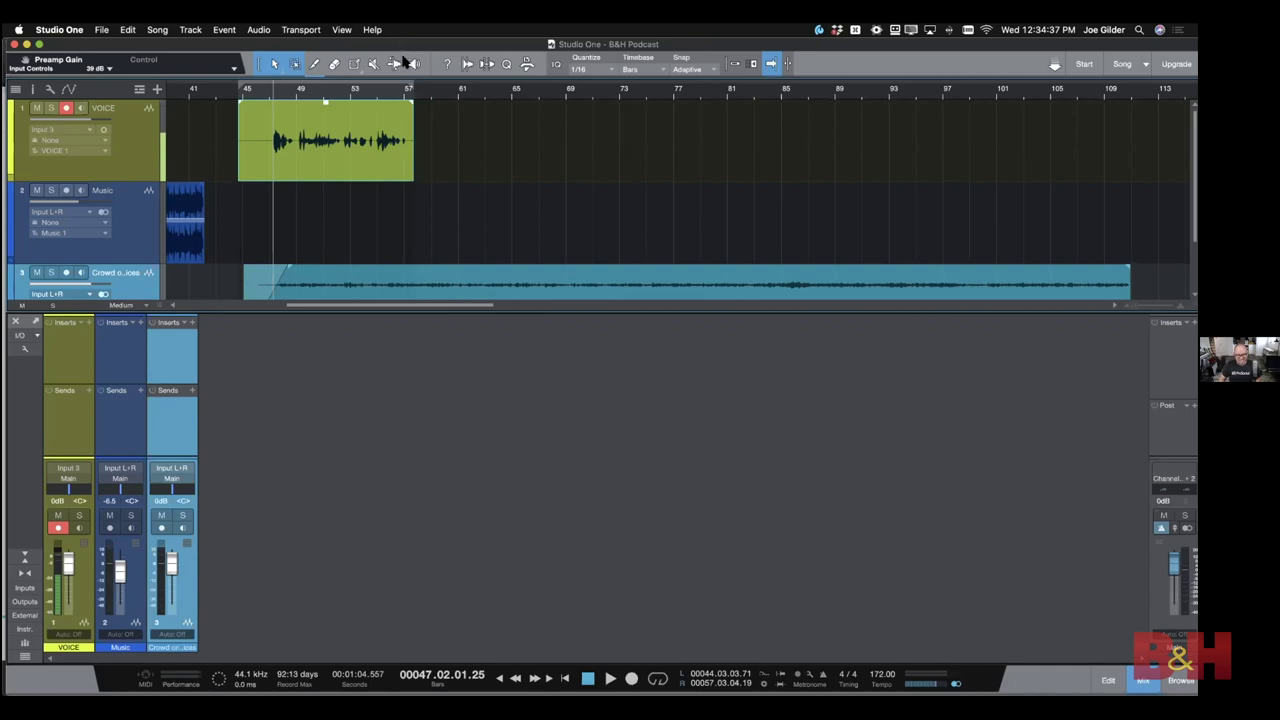
scroll(420, 285, down, 5)
scroll(428, 275, down, 2)
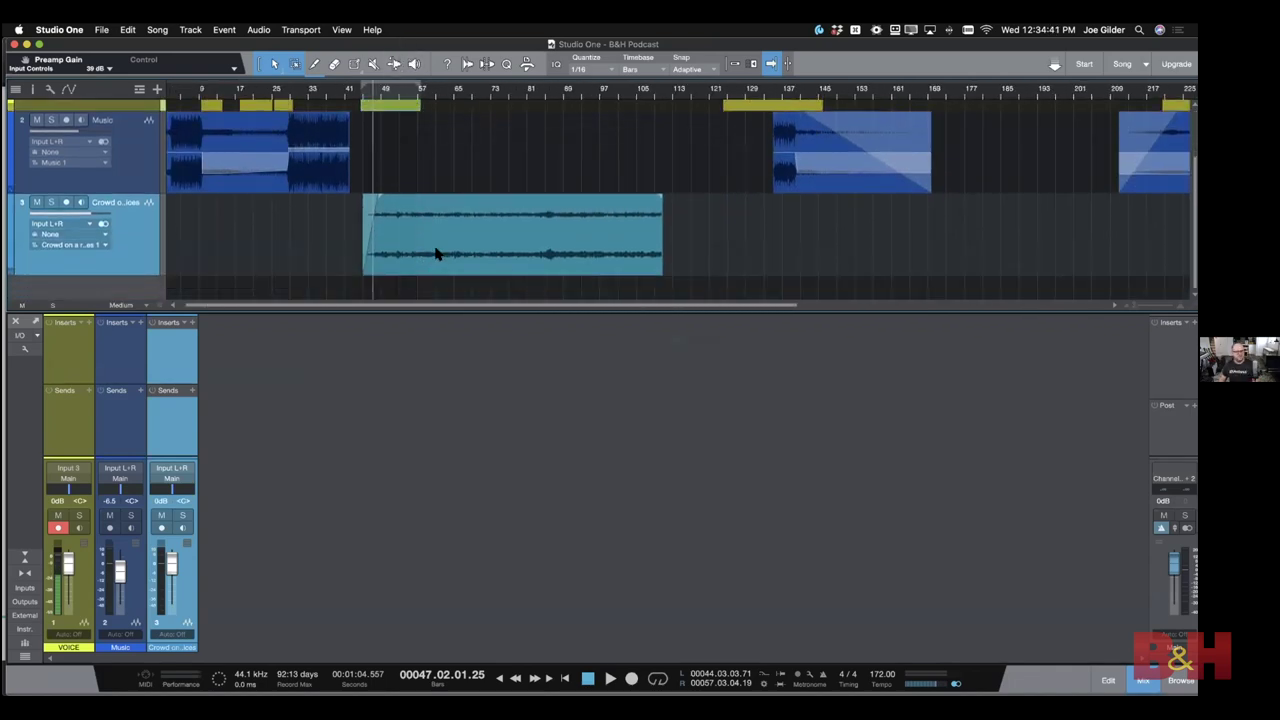
scroll(436, 254, up, 2)
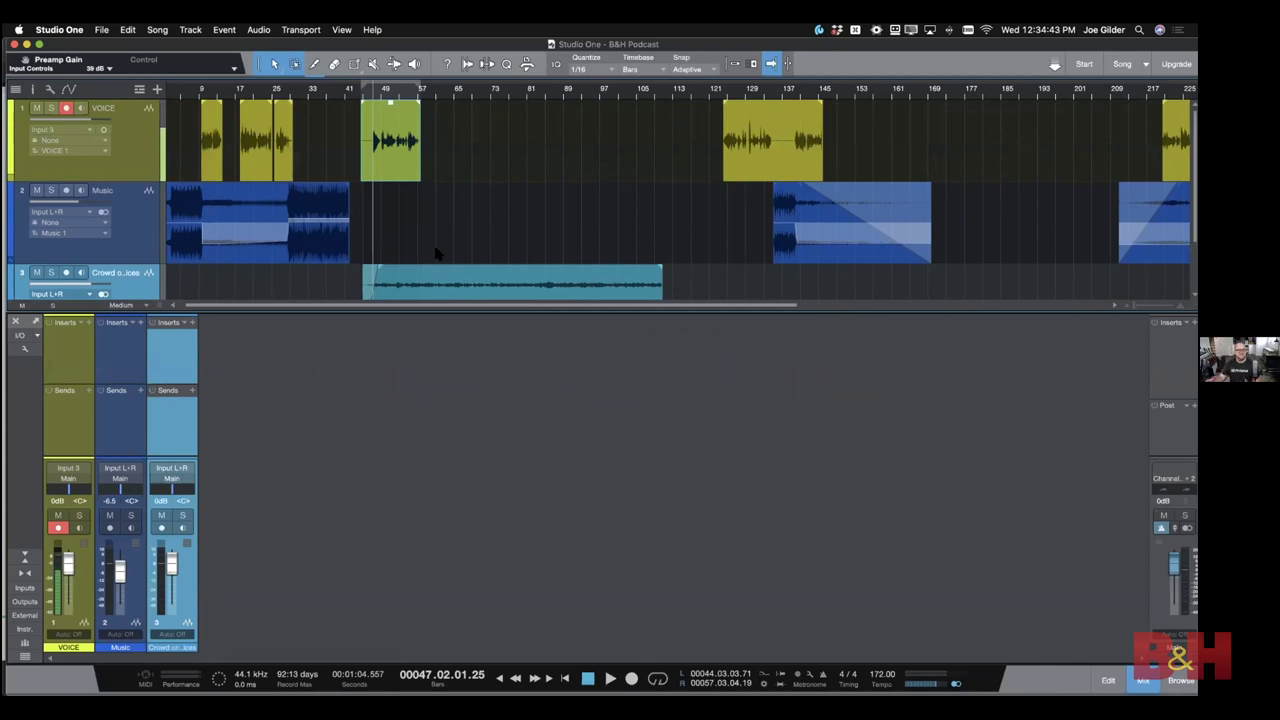
click(436, 266)
scroll(434, 251, down, 2)
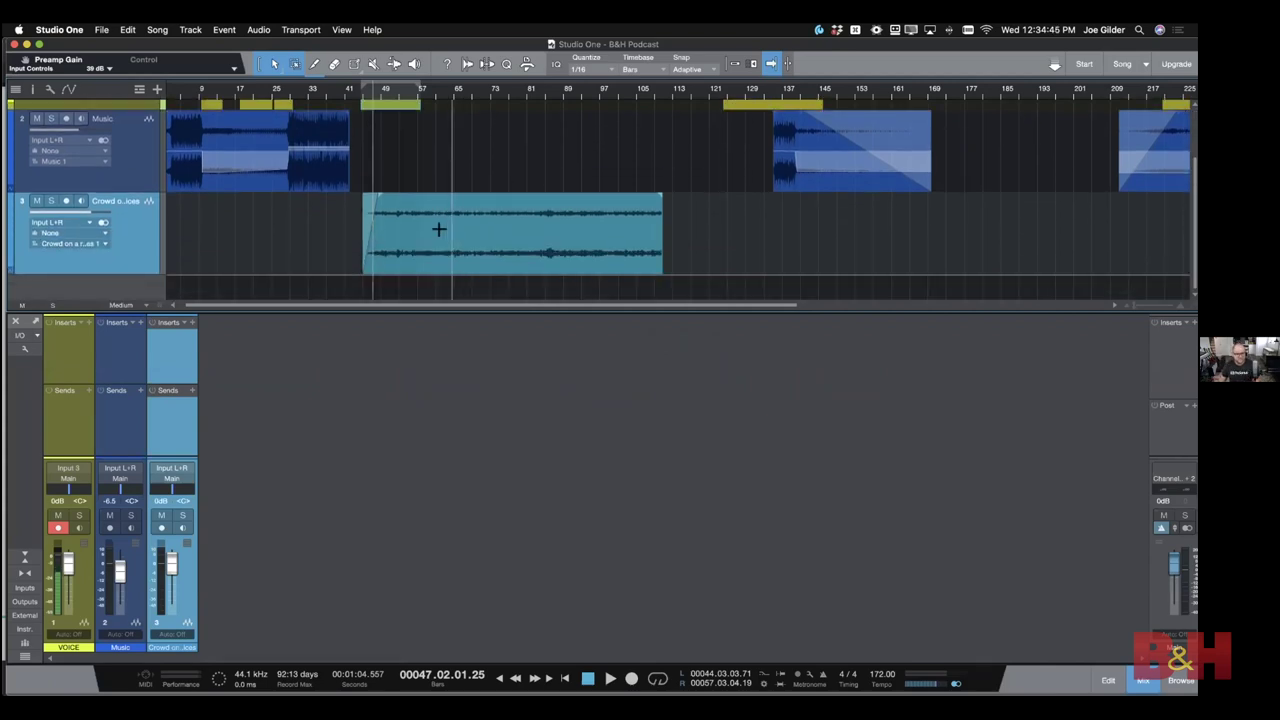
drag(658, 197, 619, 200)
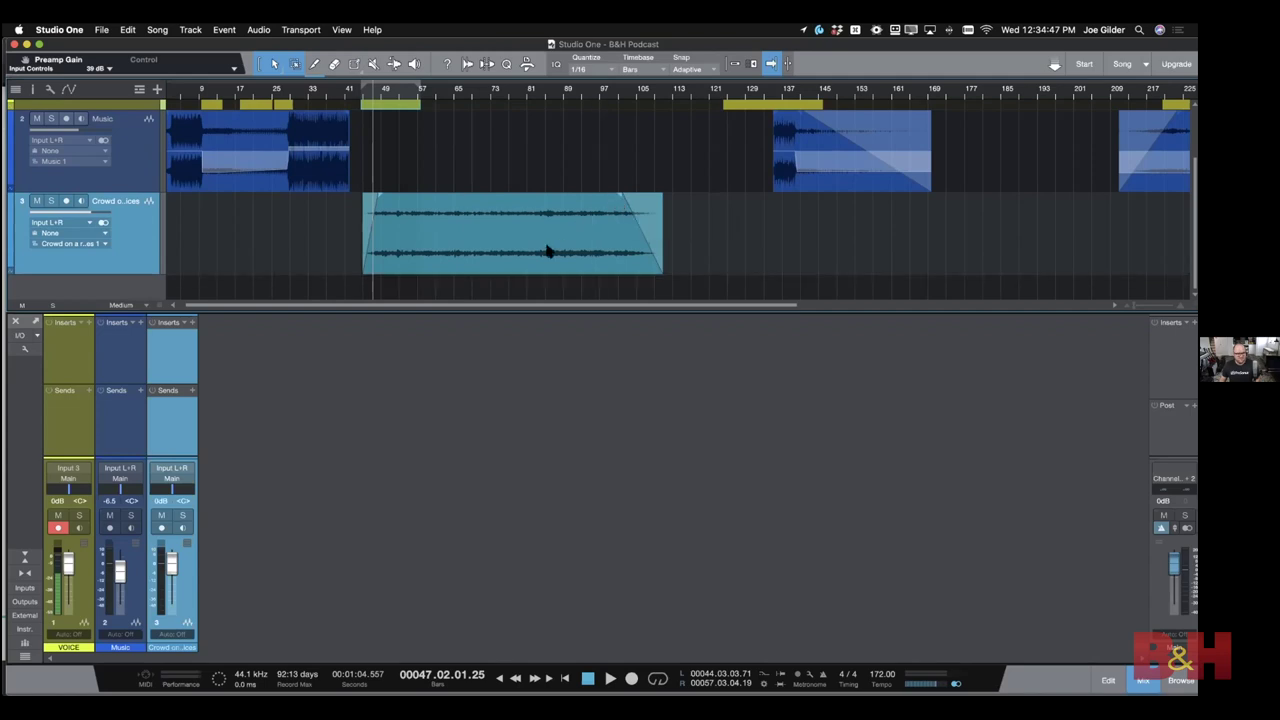
click(548, 251)
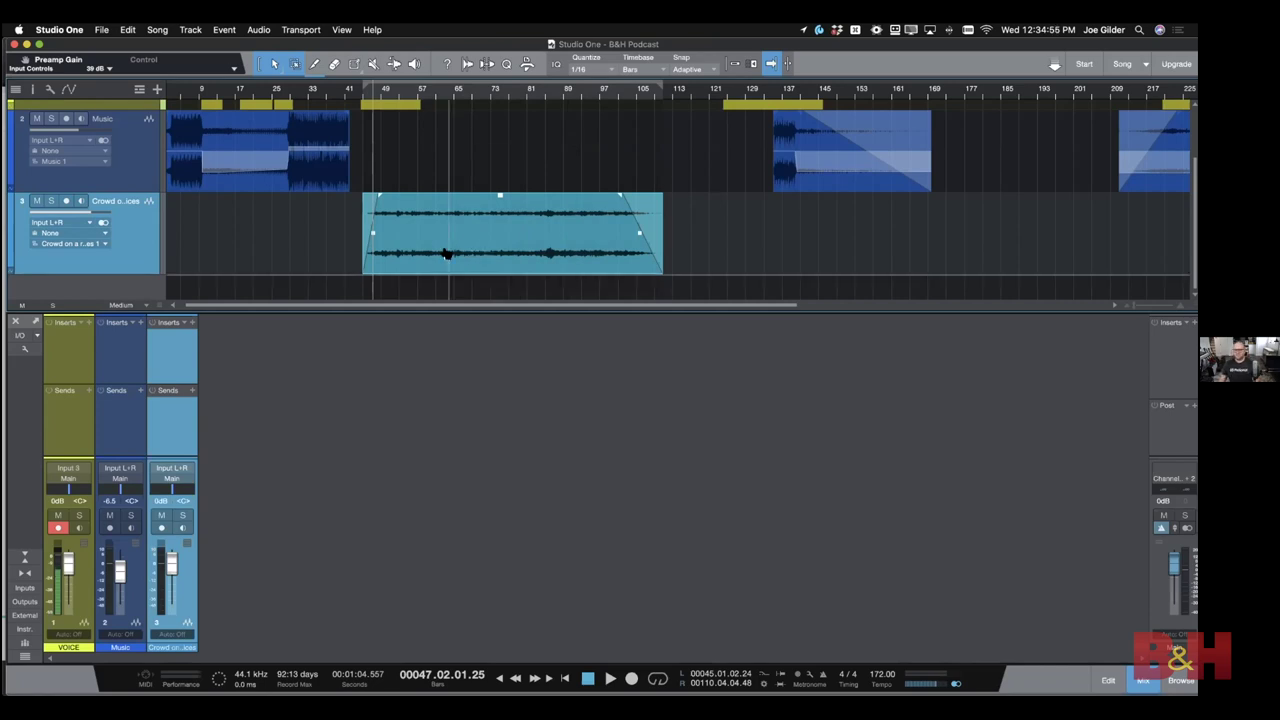
Switch back to Chrome, expand the full list of tiger tags and look through the Bengal tiger results again
key(super+Tab)
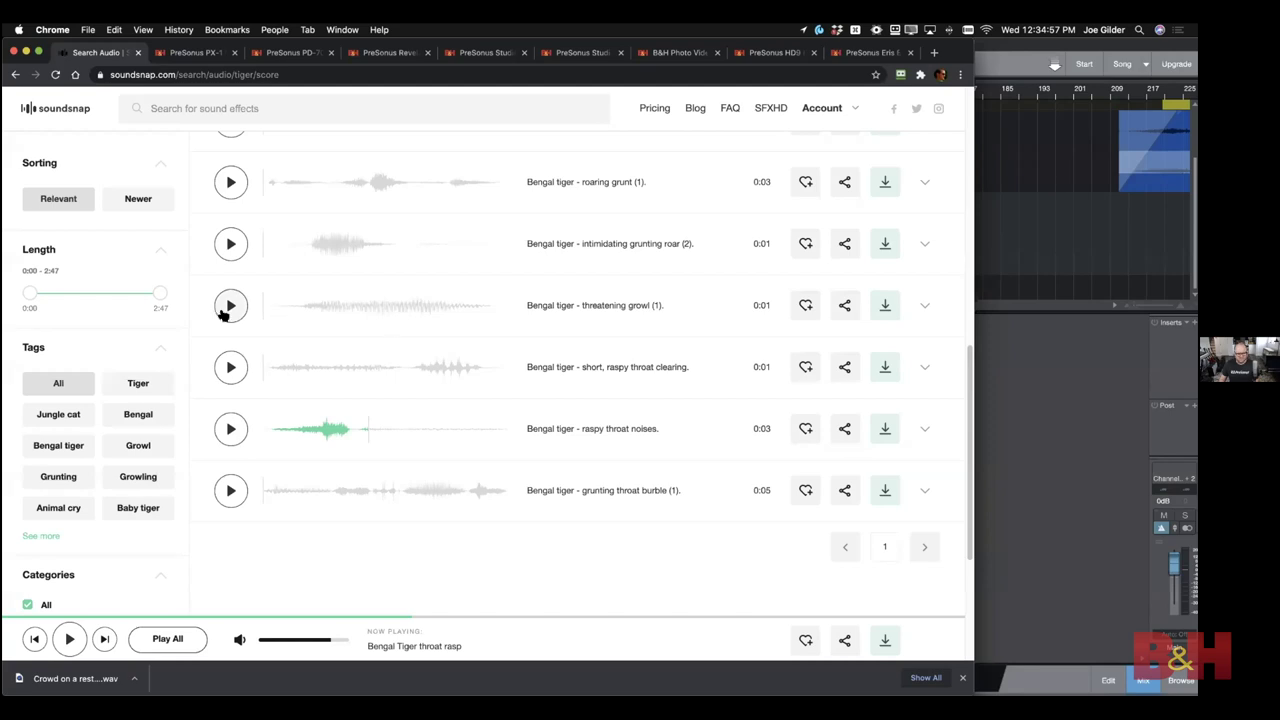
scroll(223, 310, down, 5)
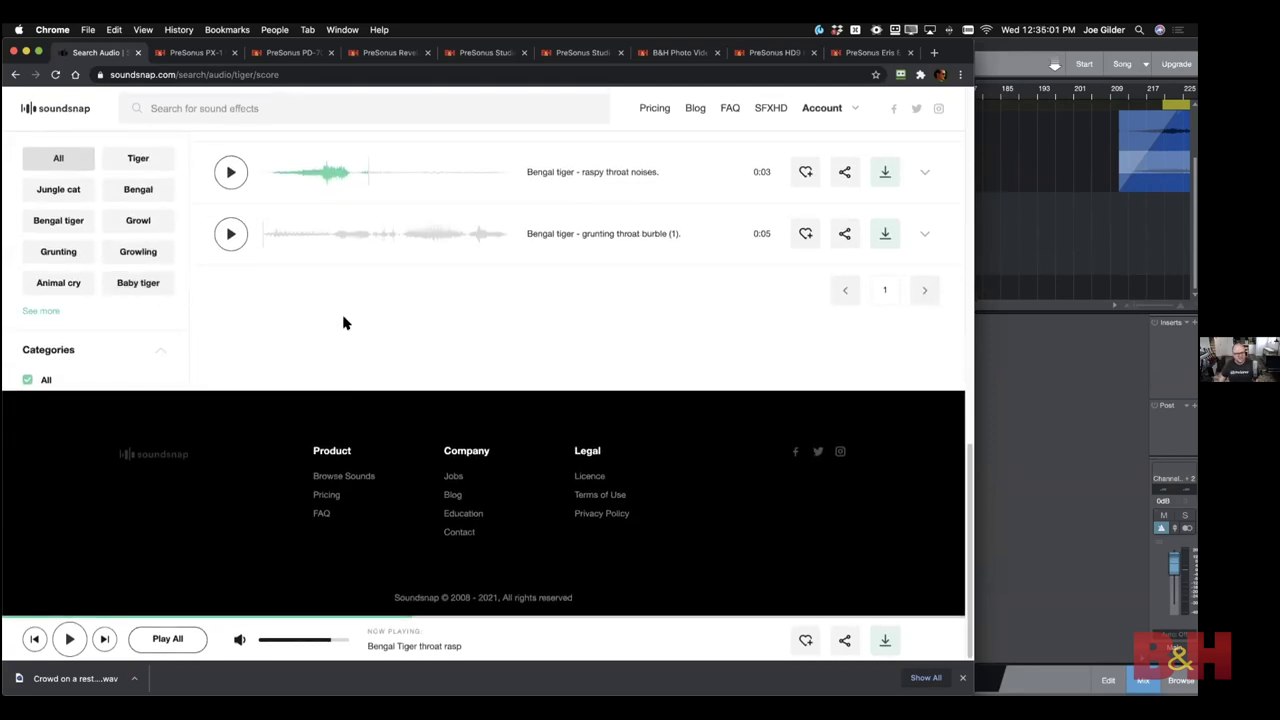
click(42, 312)
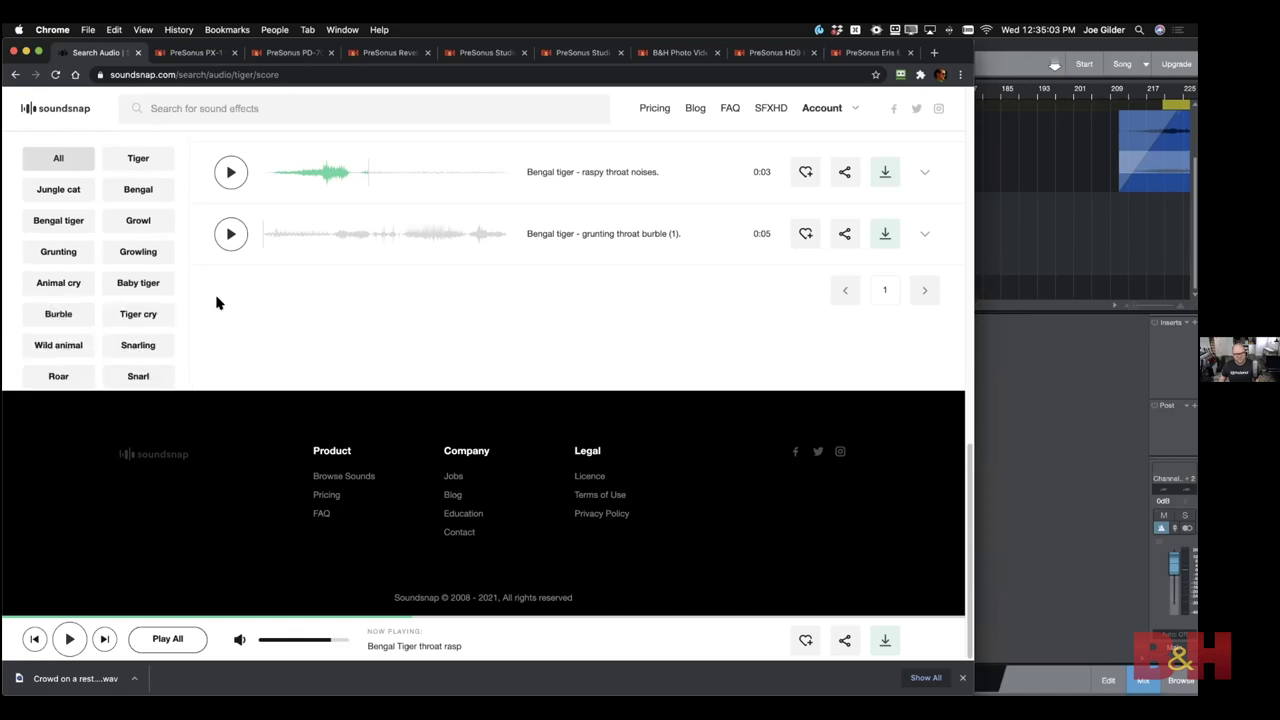
scroll(256, 336, up, 10)
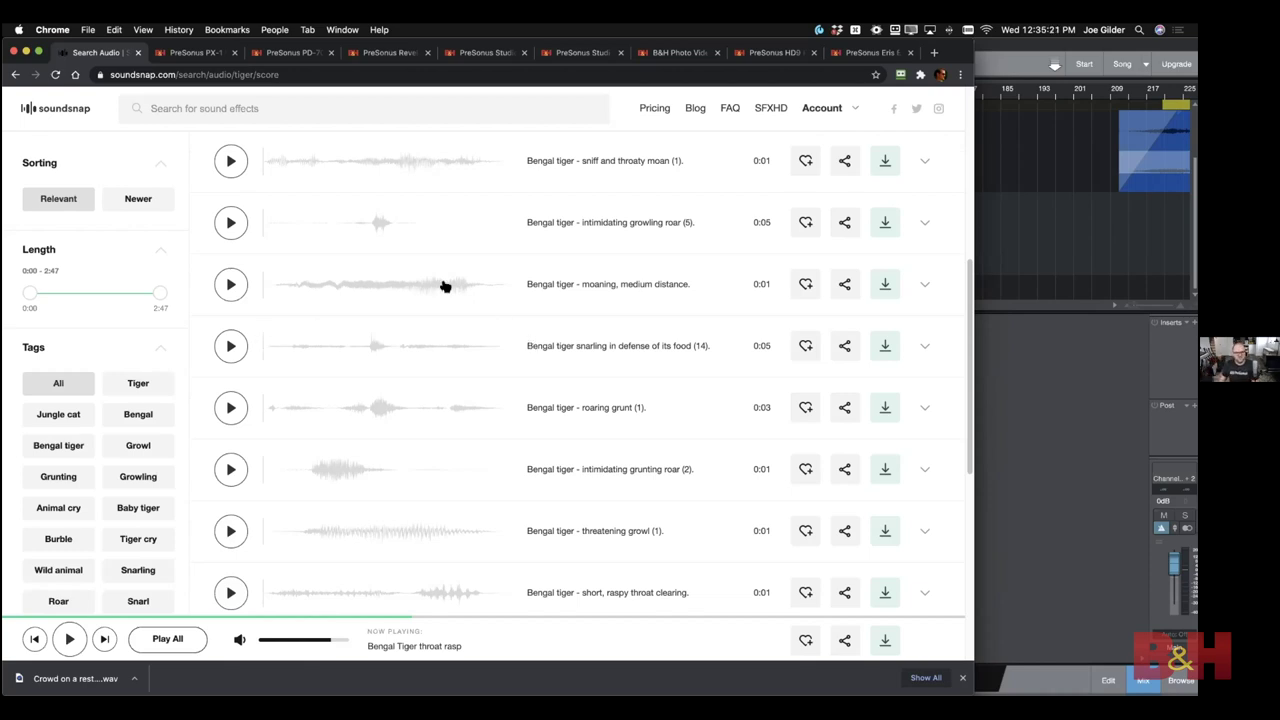
scroll(334, 240, down, 2)
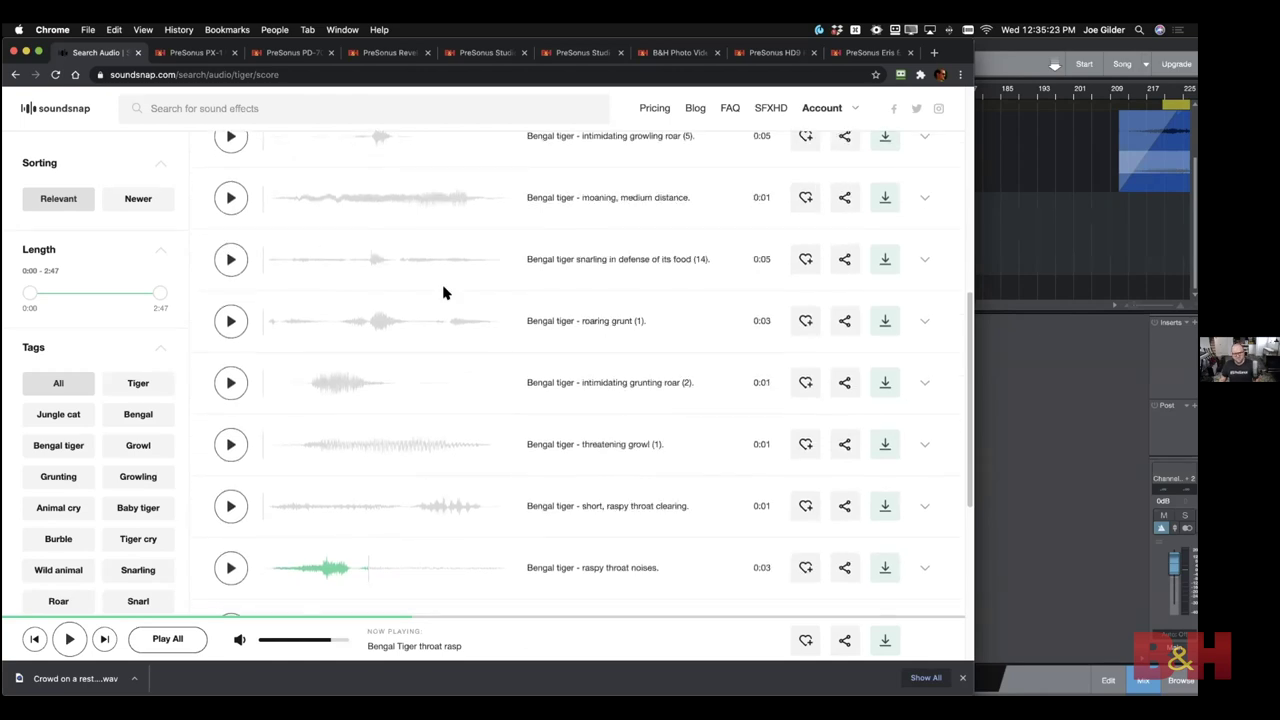
scroll(443, 290, down, 1)
scroll(443, 298, up, 1)
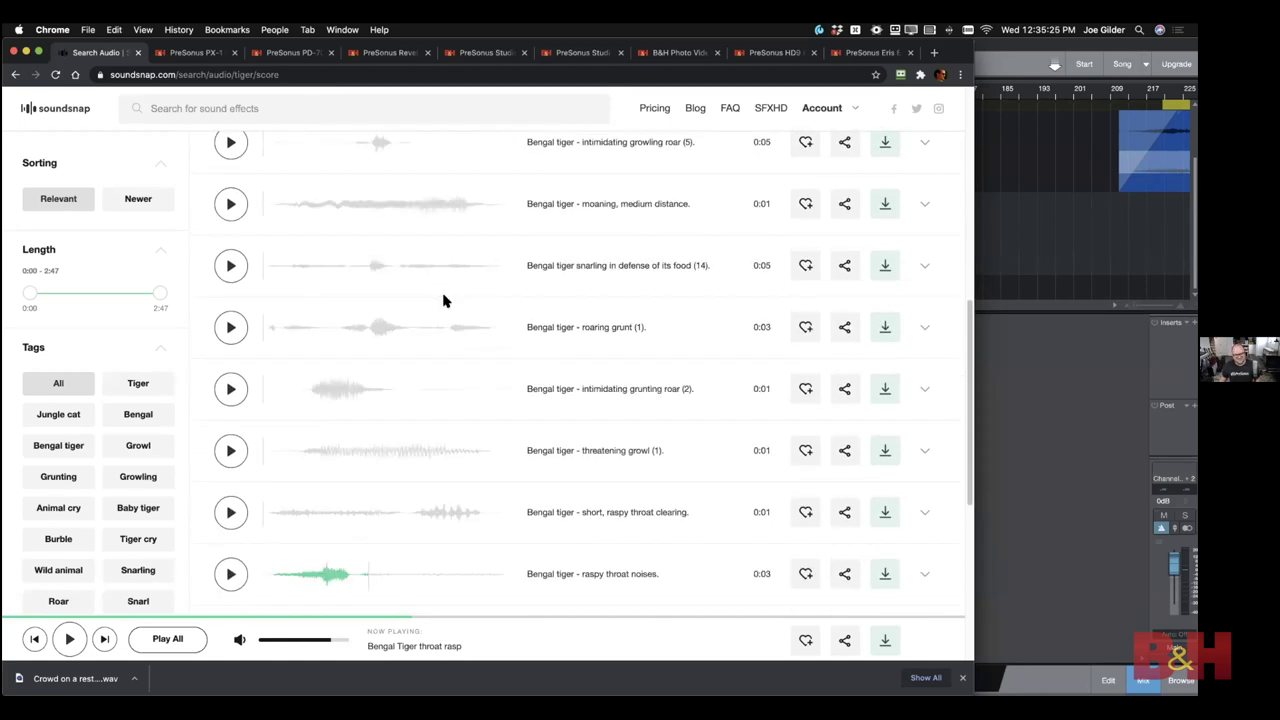
Switch back to Studio One and solo the VOICE track
key(super+Tab)
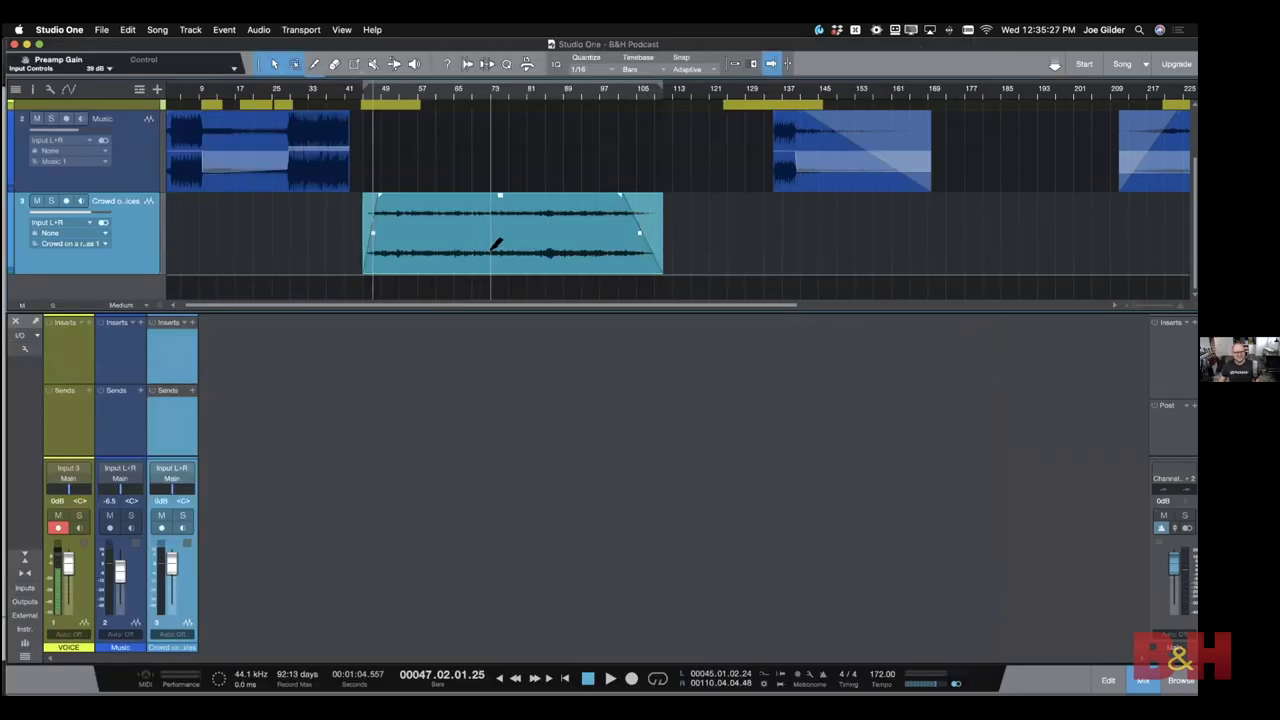
key(super+Tab)
key(super+Tab)
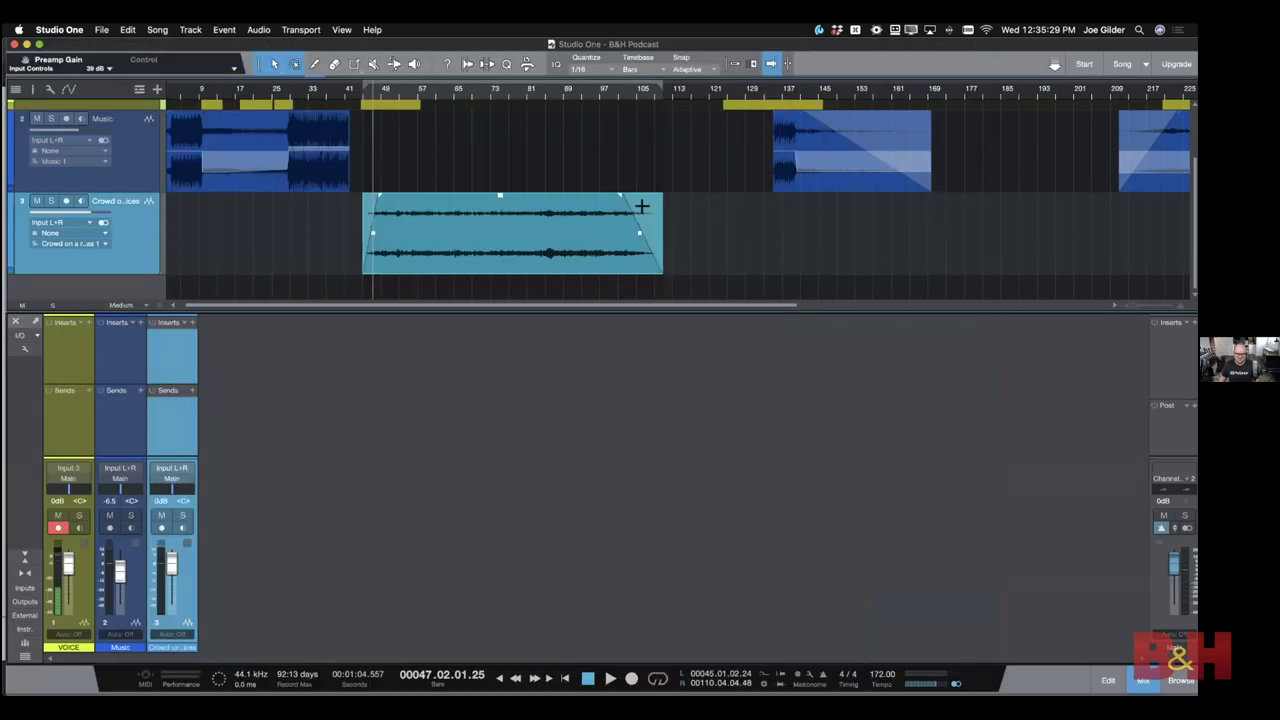
key(w)
key(w)
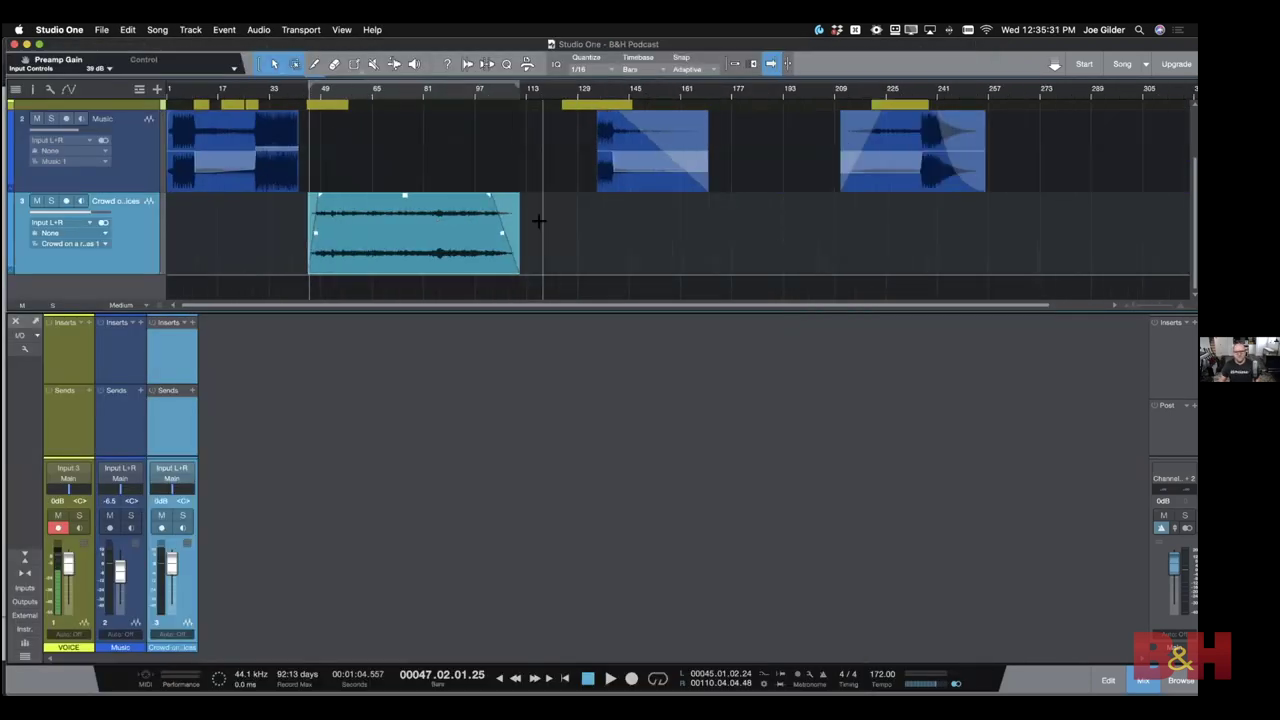
scroll(539, 221, up, 2)
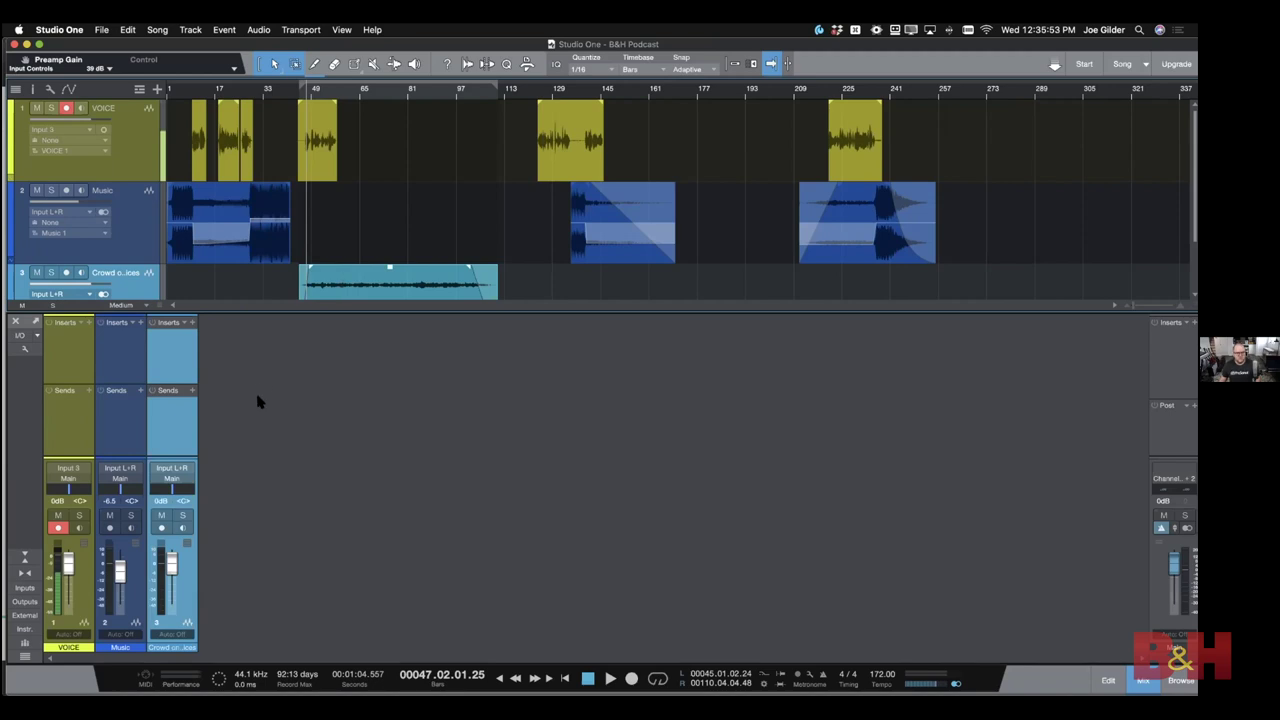
click(80, 420)
key(shift+s)
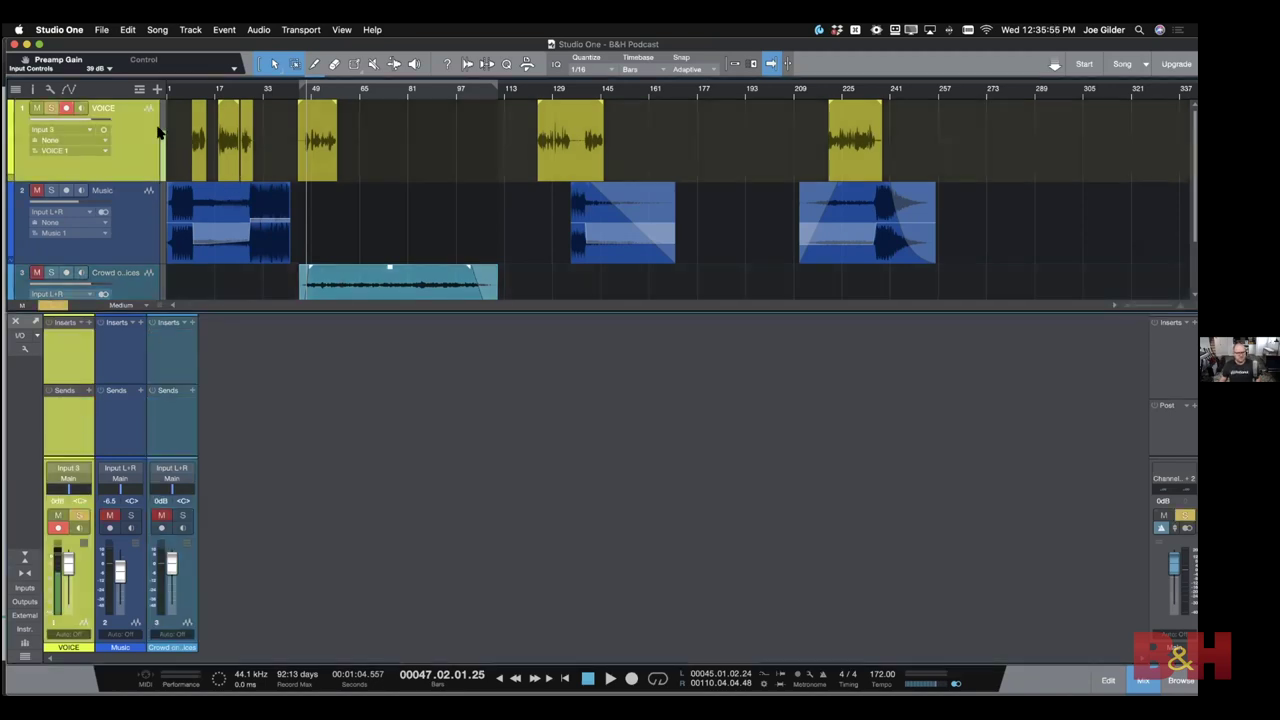
Play the soloed voice recording from about bar 8, just before the first voice clip, and stop it after a short listen
click(191, 92)
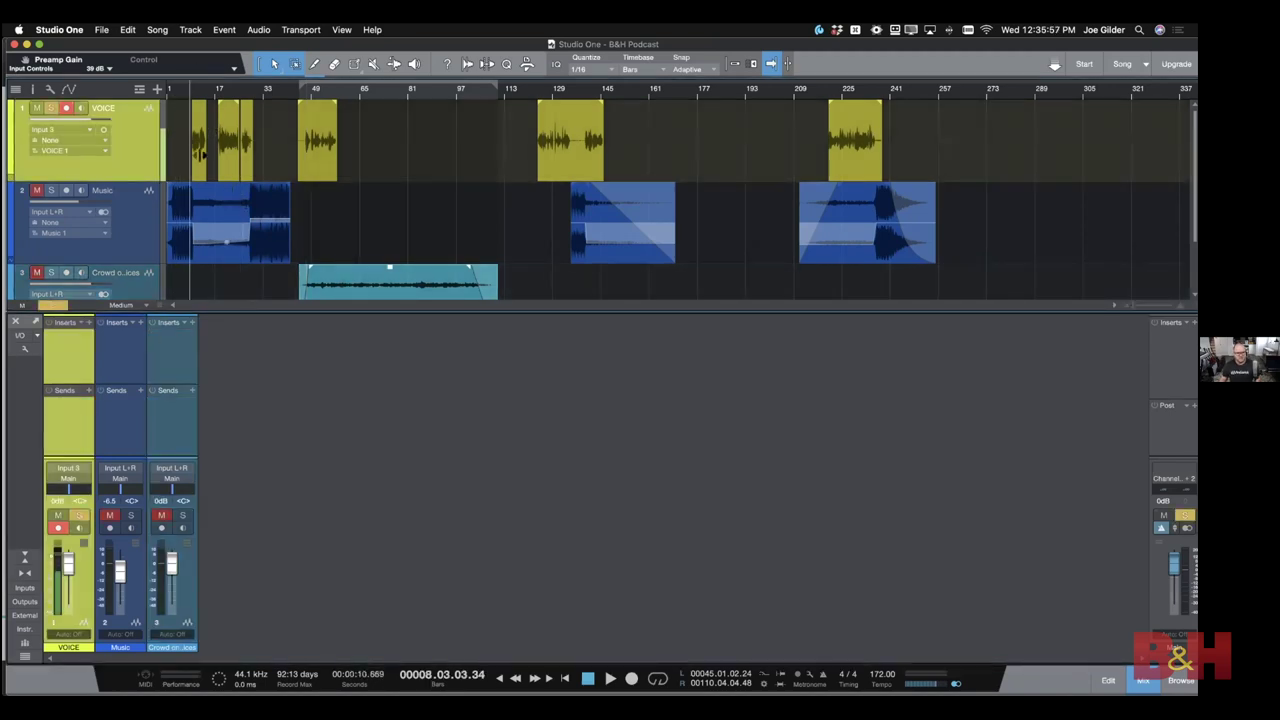
key(e)
key(space)
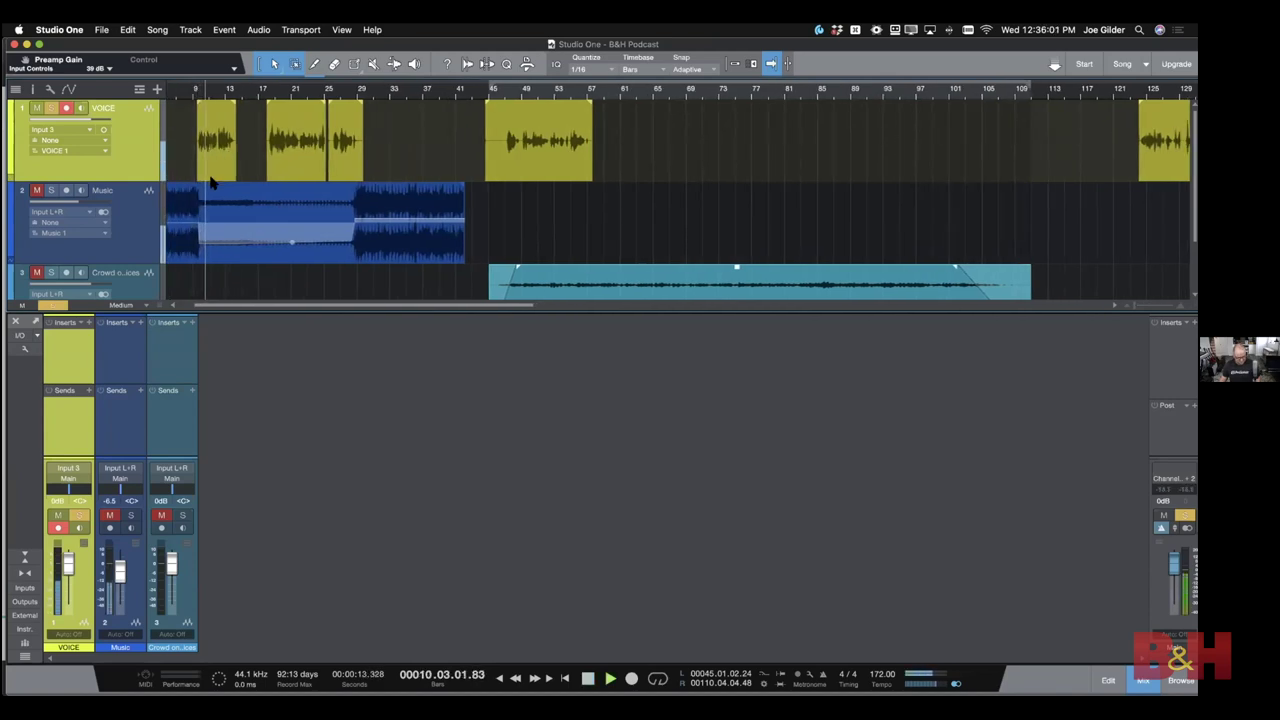
key(space)
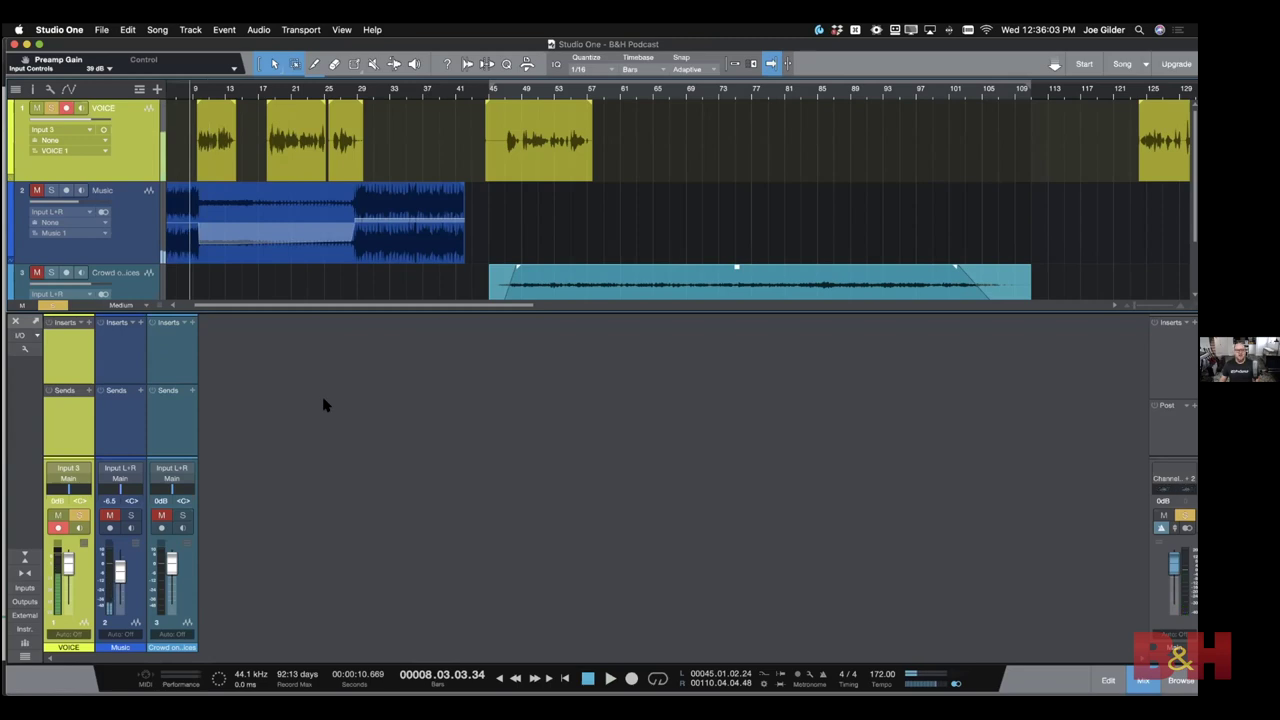
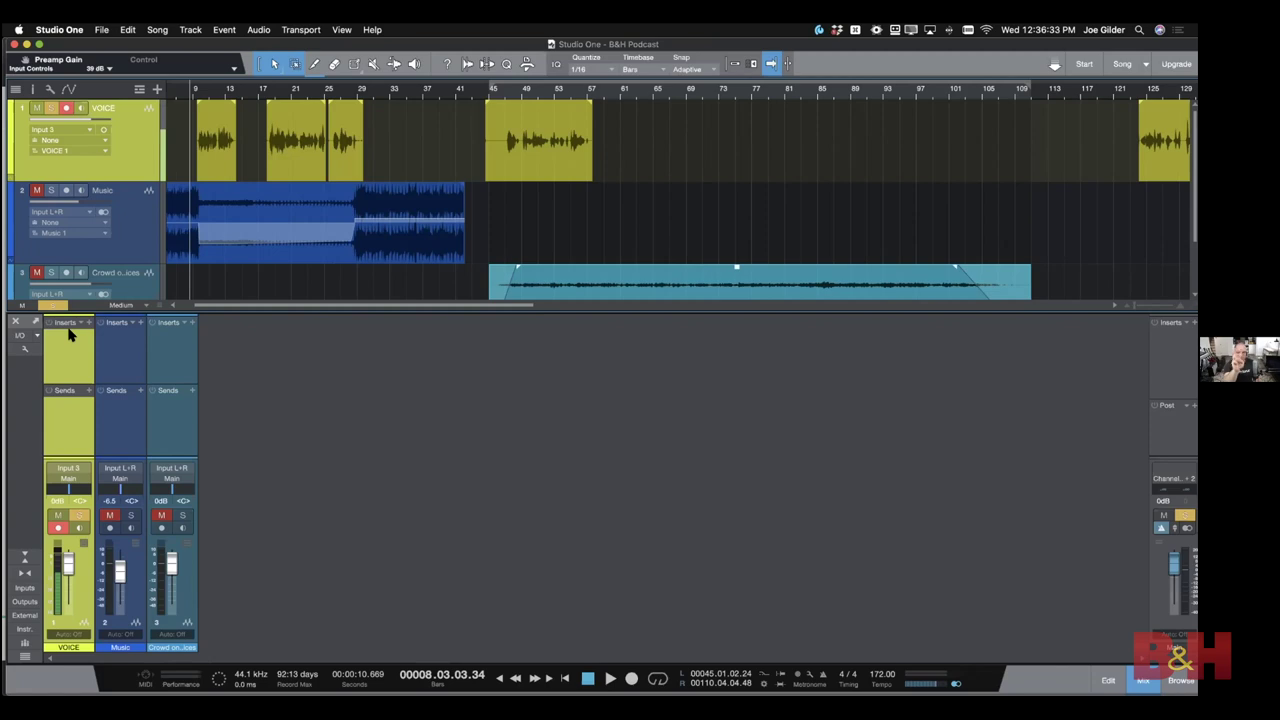
Open the effects browser, widen it, and add the Pro EQ to the VOICE channel's inserts
key(F7)
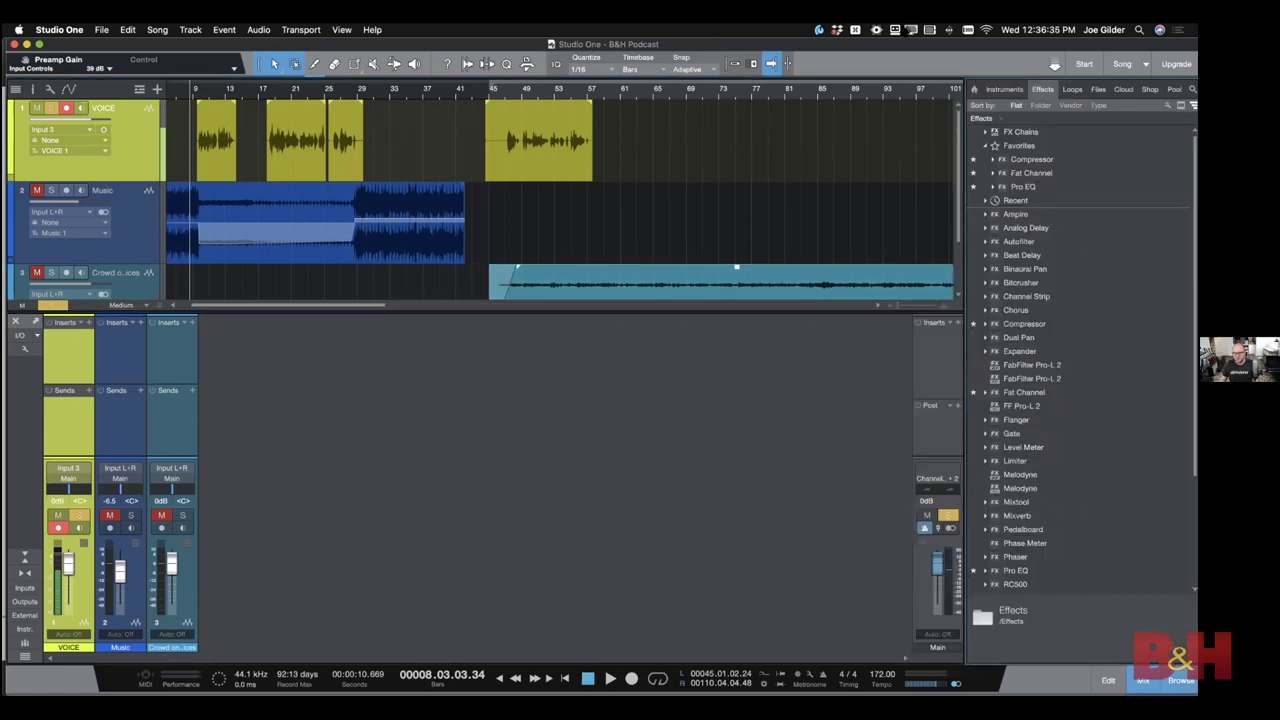
drag(965, 153, 898, 157)
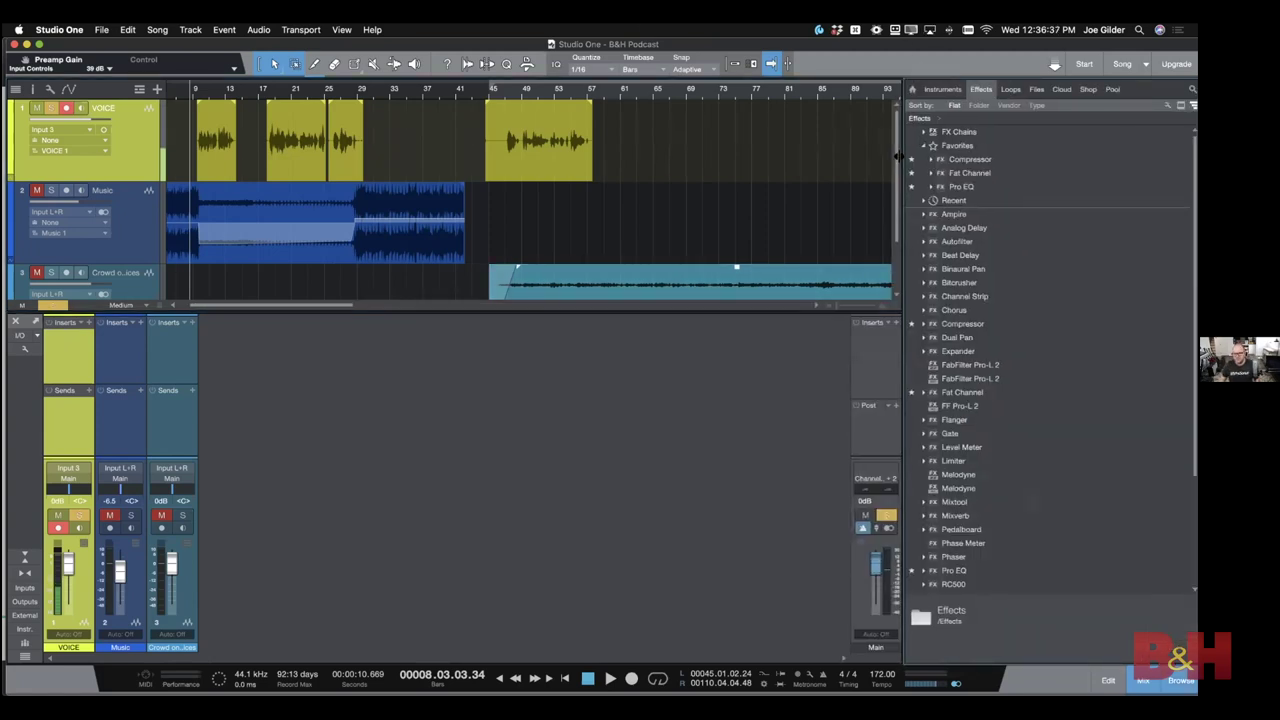
scroll(965, 188, down, 3)
scroll(970, 187, up, 3)
drag(960, 187, 80, 350)
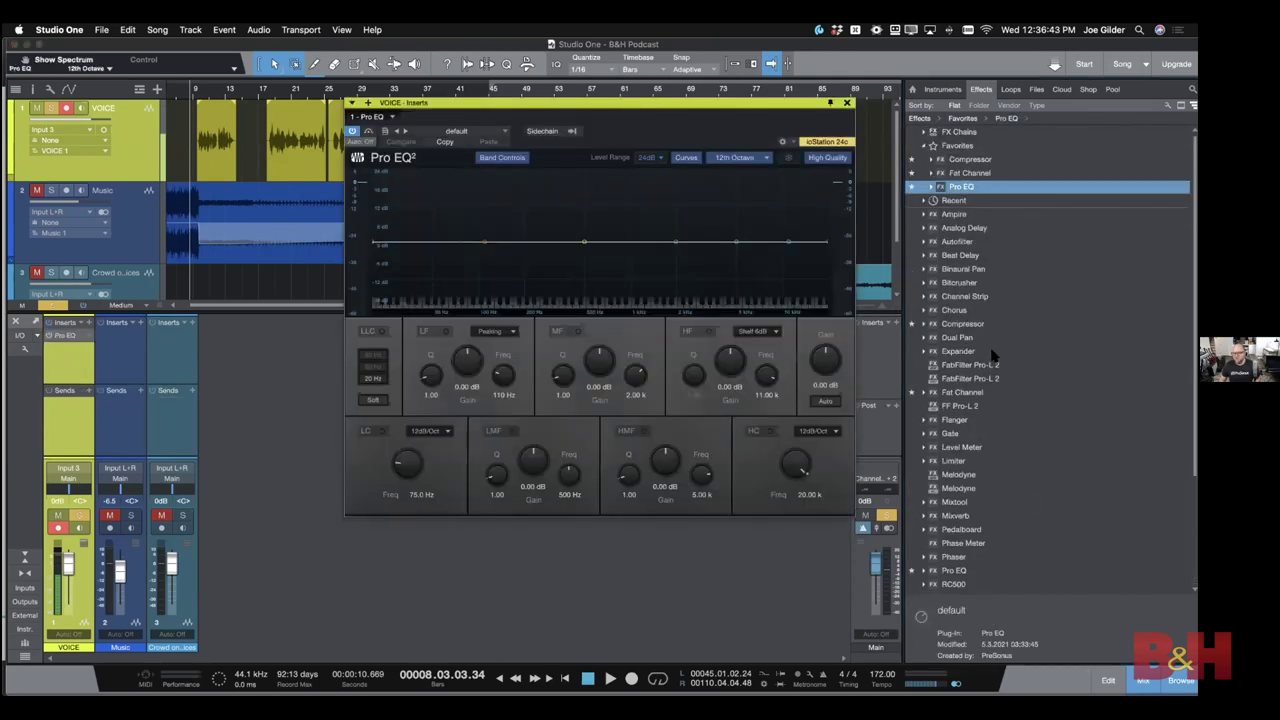
Add the Limiter after the Pro EQ on the VOICE channel and move its window clear of the track clips
scroll(975, 400, down, 2)
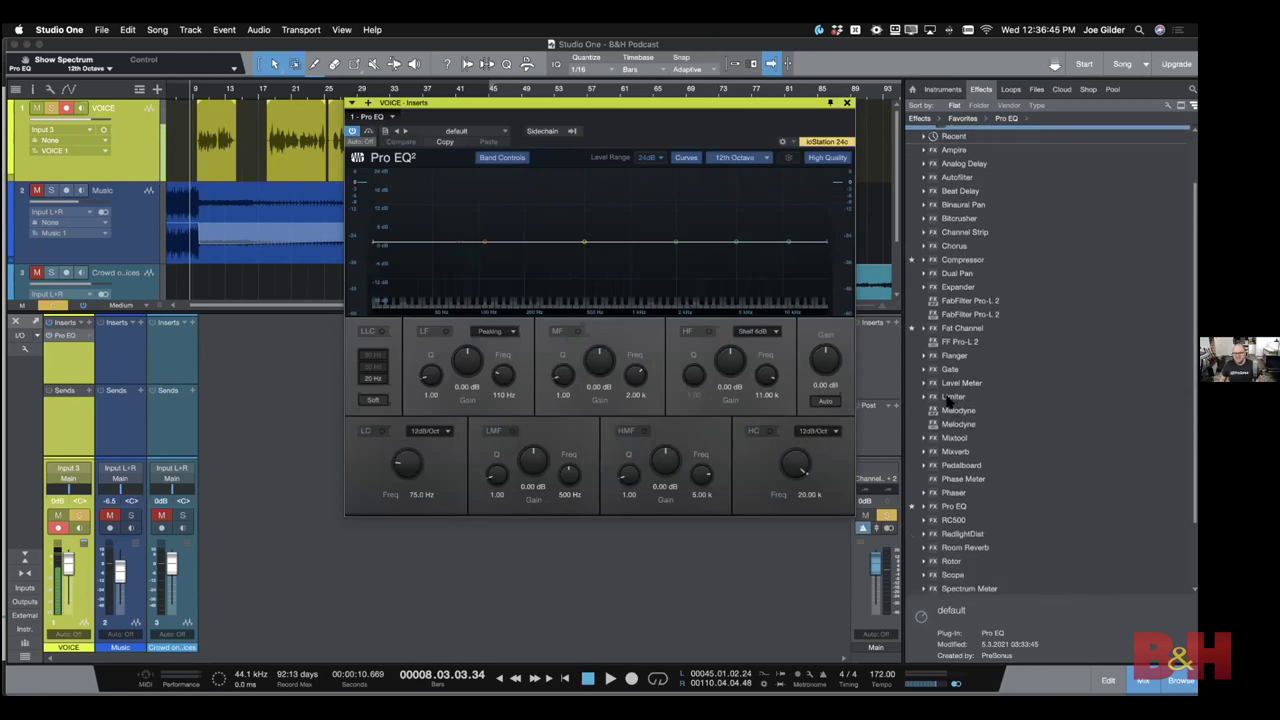
drag(950, 398, 58, 352)
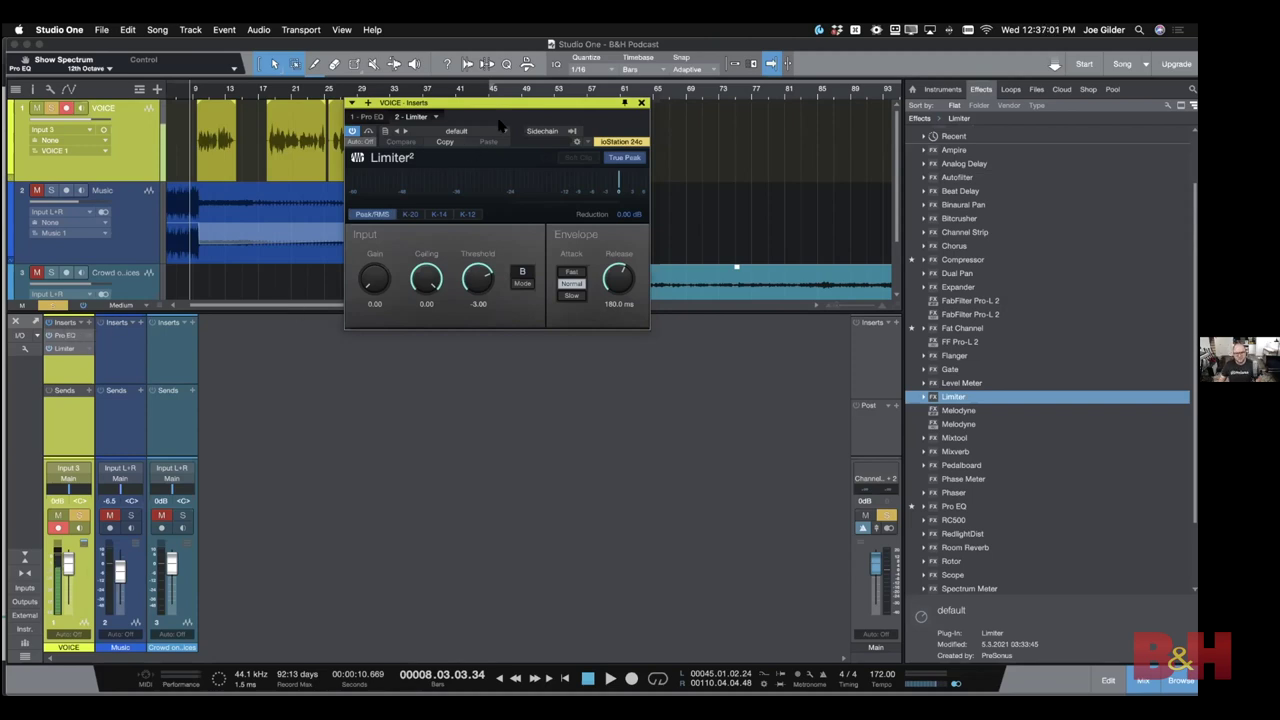
drag(499, 106, 572, 282)
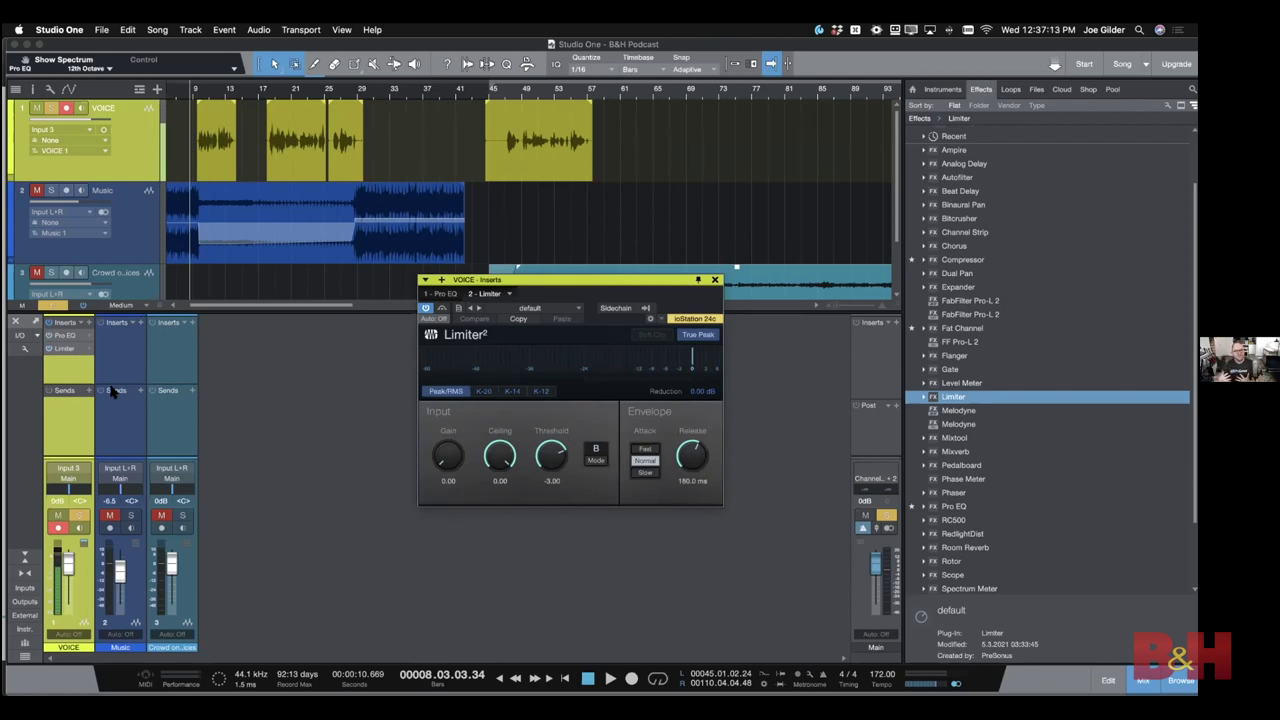
Clear the track solos so the VOICE, Music and crowd tracks are all audible from the start of the song
scroll(198, 164, up, 3)
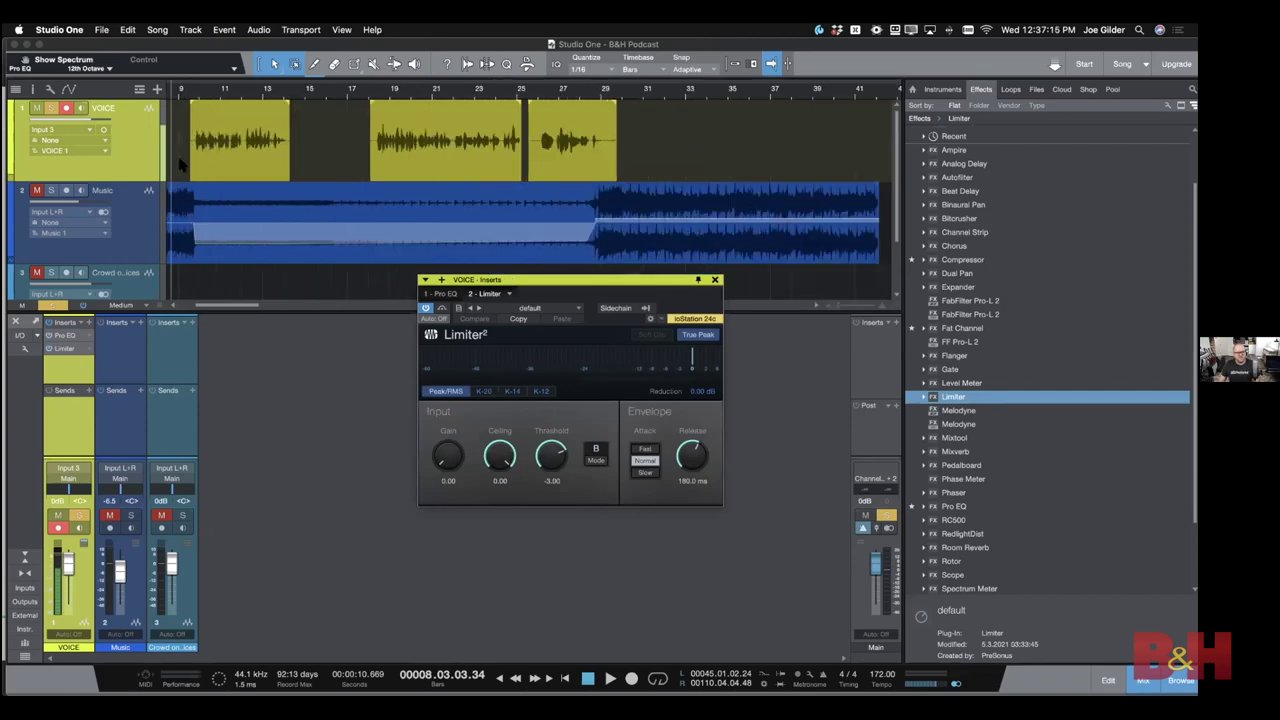
click(40, 190)
click(51, 107)
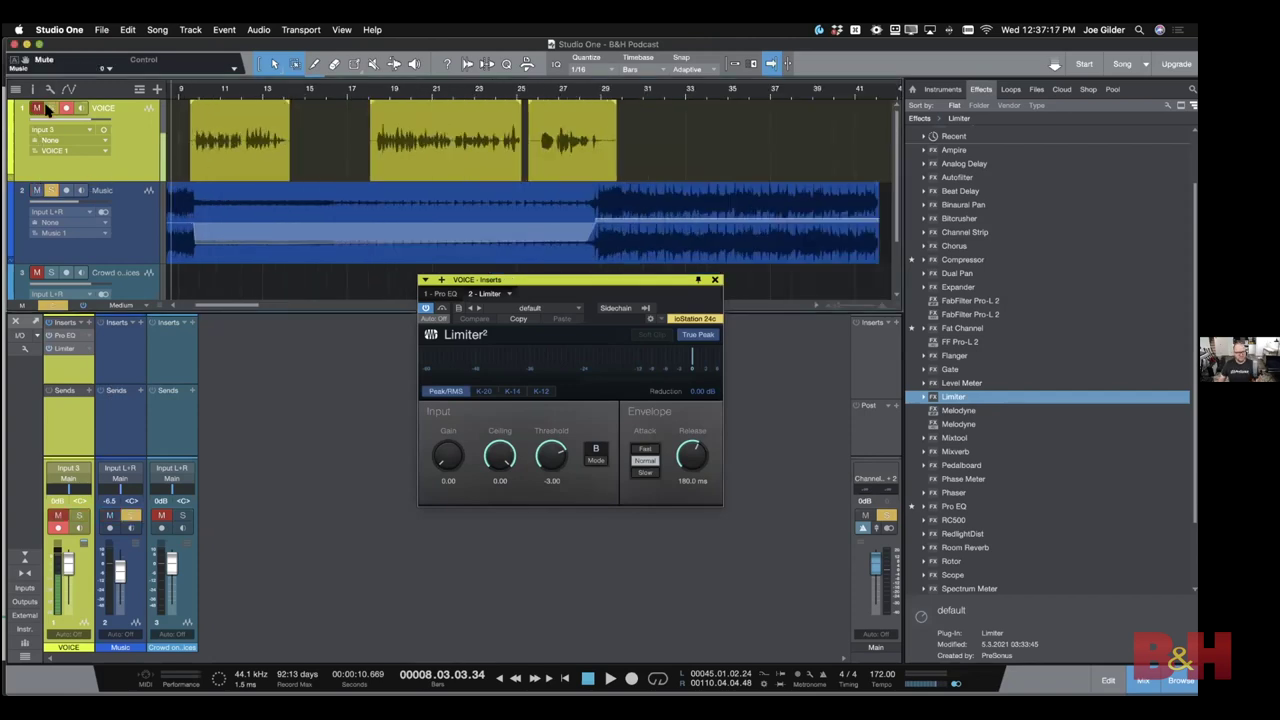
scroll(183, 168, left, 5)
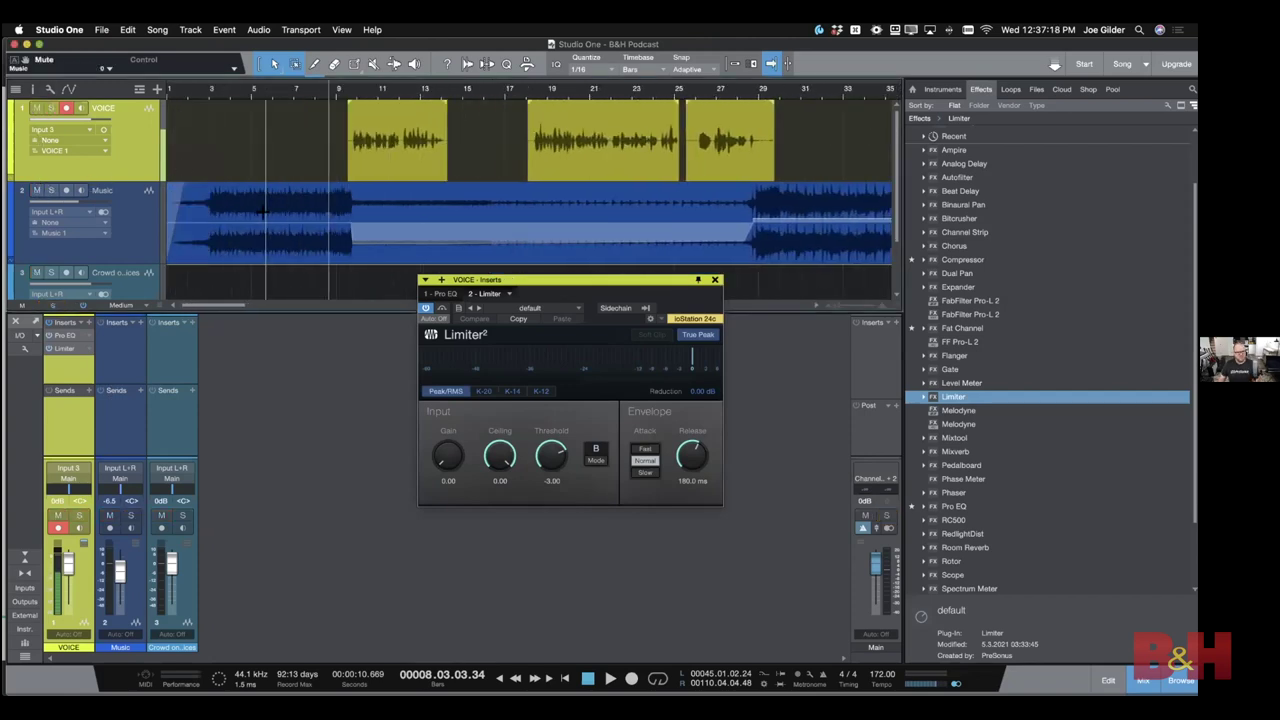
Play the mix from about bar 8, just before the first voice clip, and stop it after a short listen
click(315, 93)
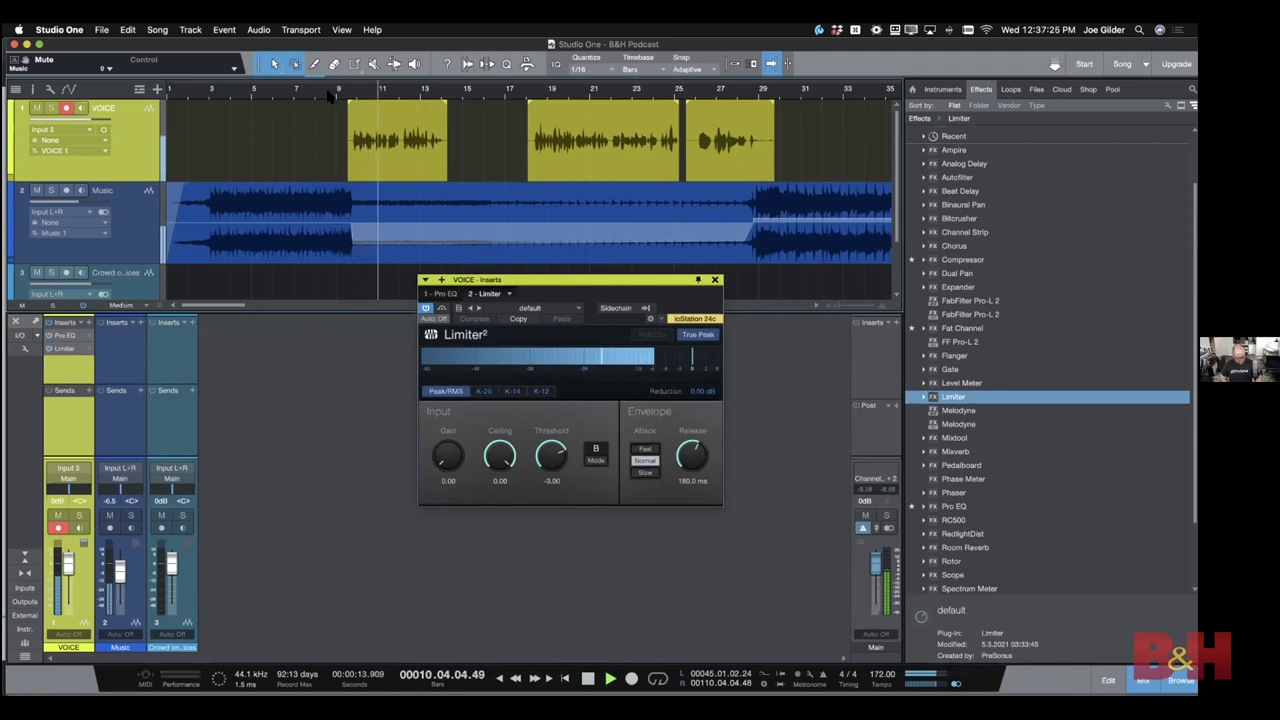
key(space)
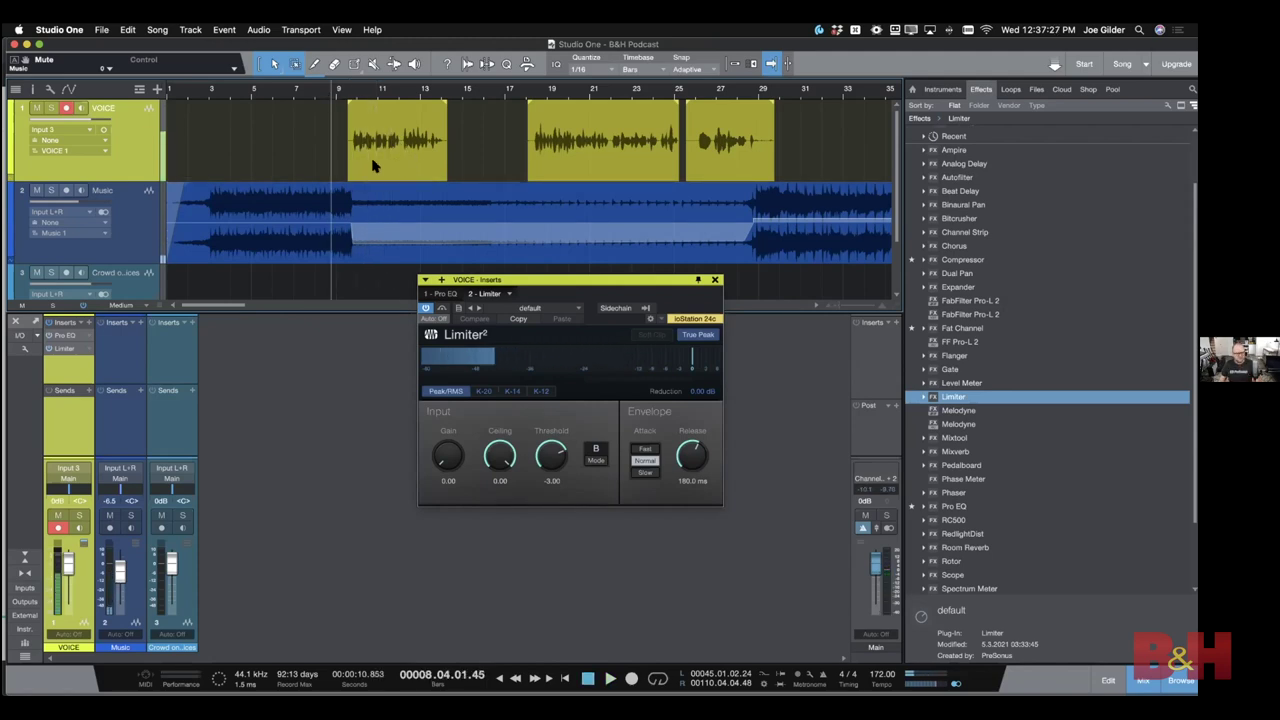
Set the VOICE channel's Limiter ceiling to -1.14 dB and its meter scale to K-14
click(61, 352)
click(61, 352)
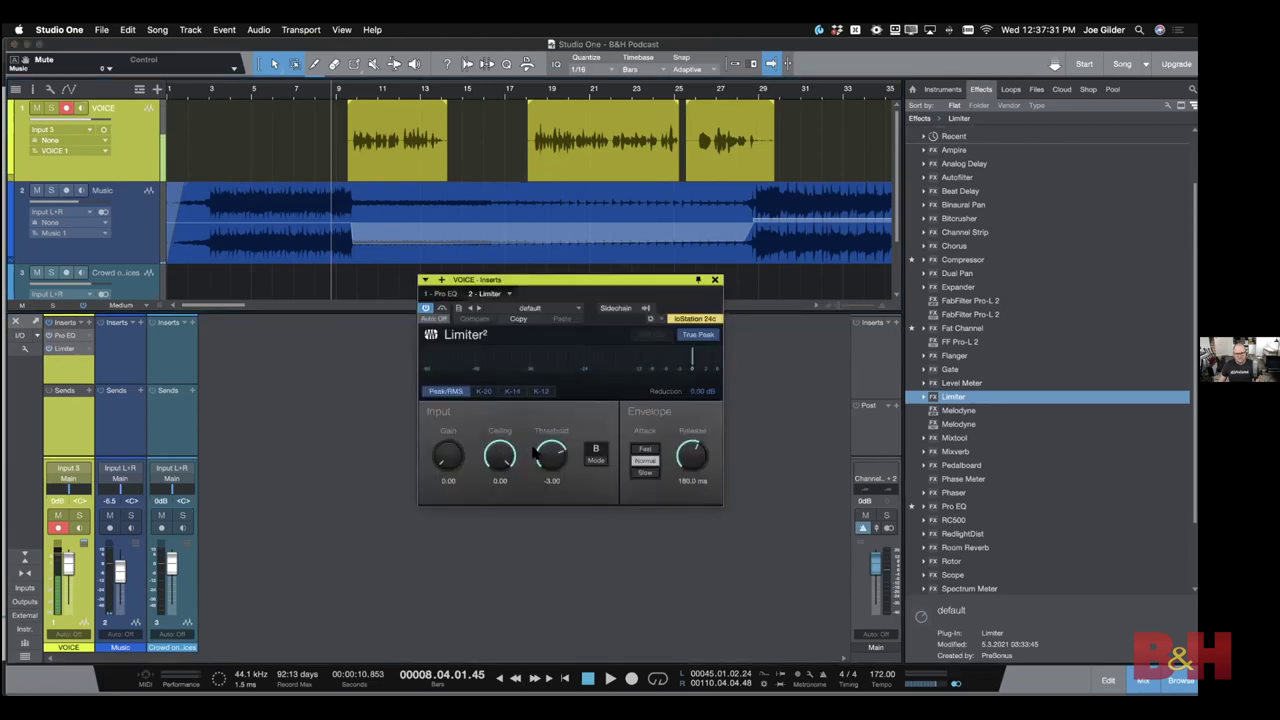
drag(500, 455, 501, 460)
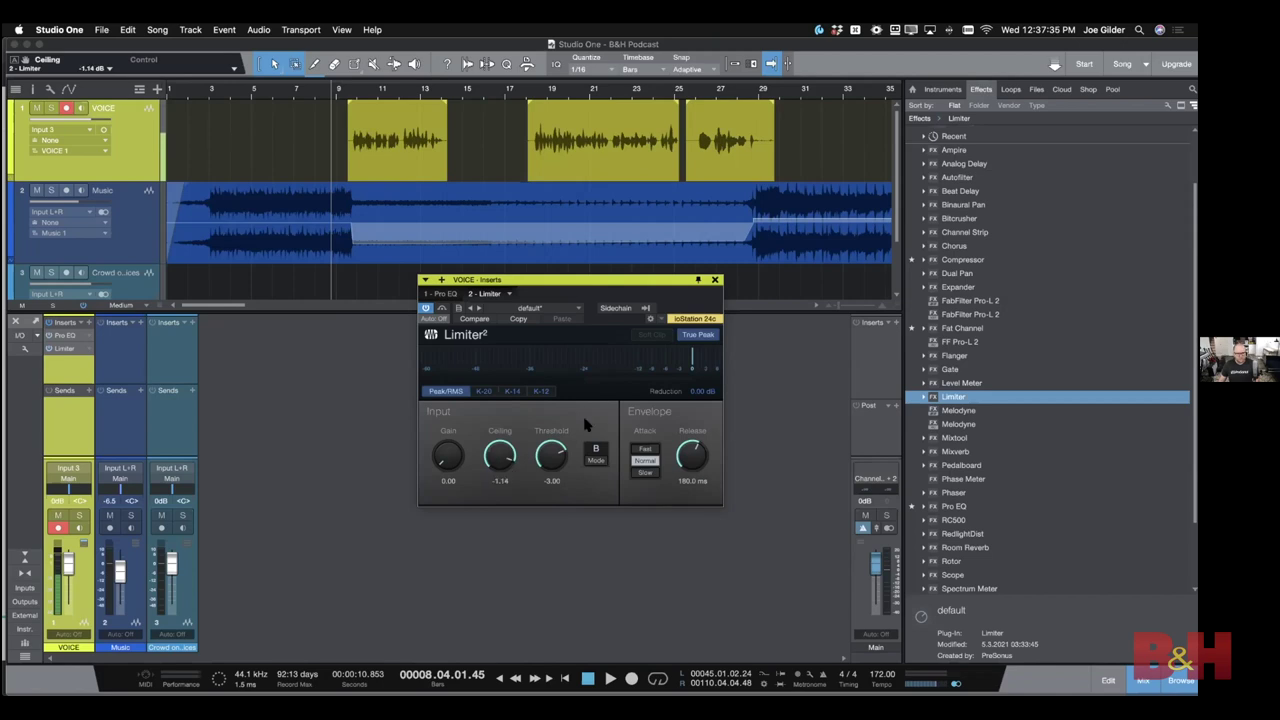
click(514, 391)
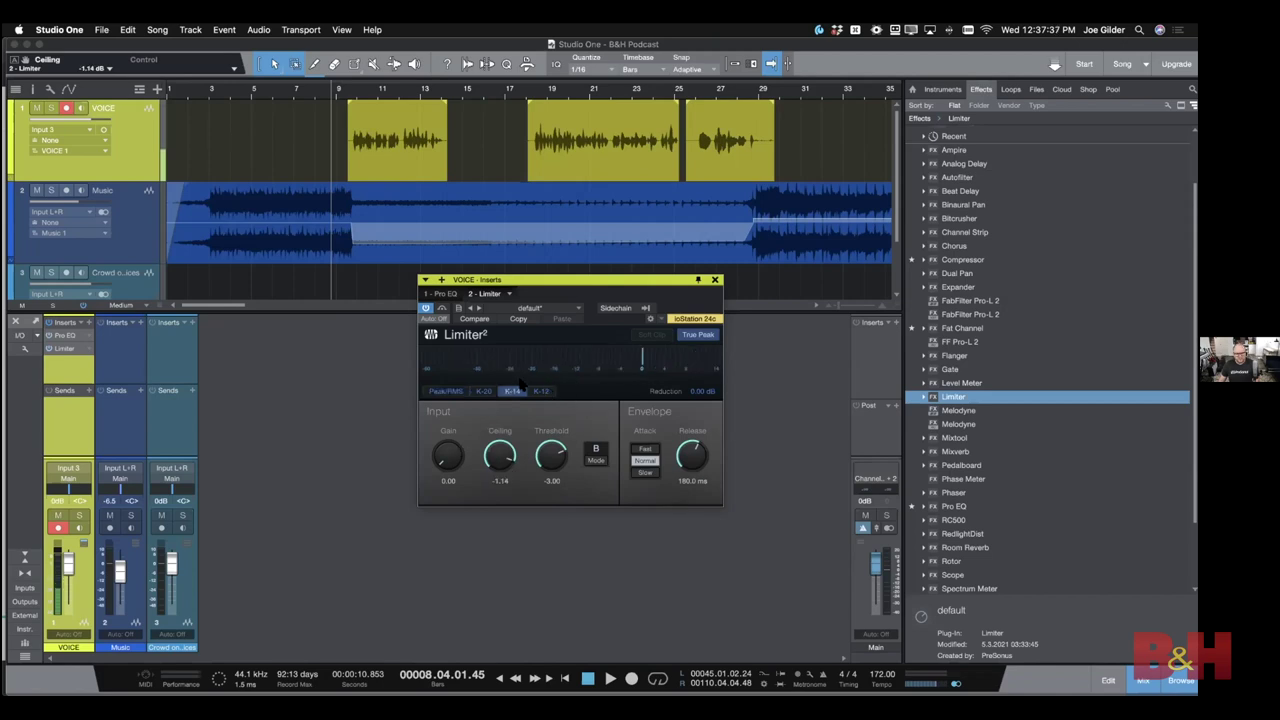
Raise the Limiter's input gain to 7.47 dB while playing the unmuted VOICE track, and stop playback
drag(436, 452, 441, 420)
key(space)
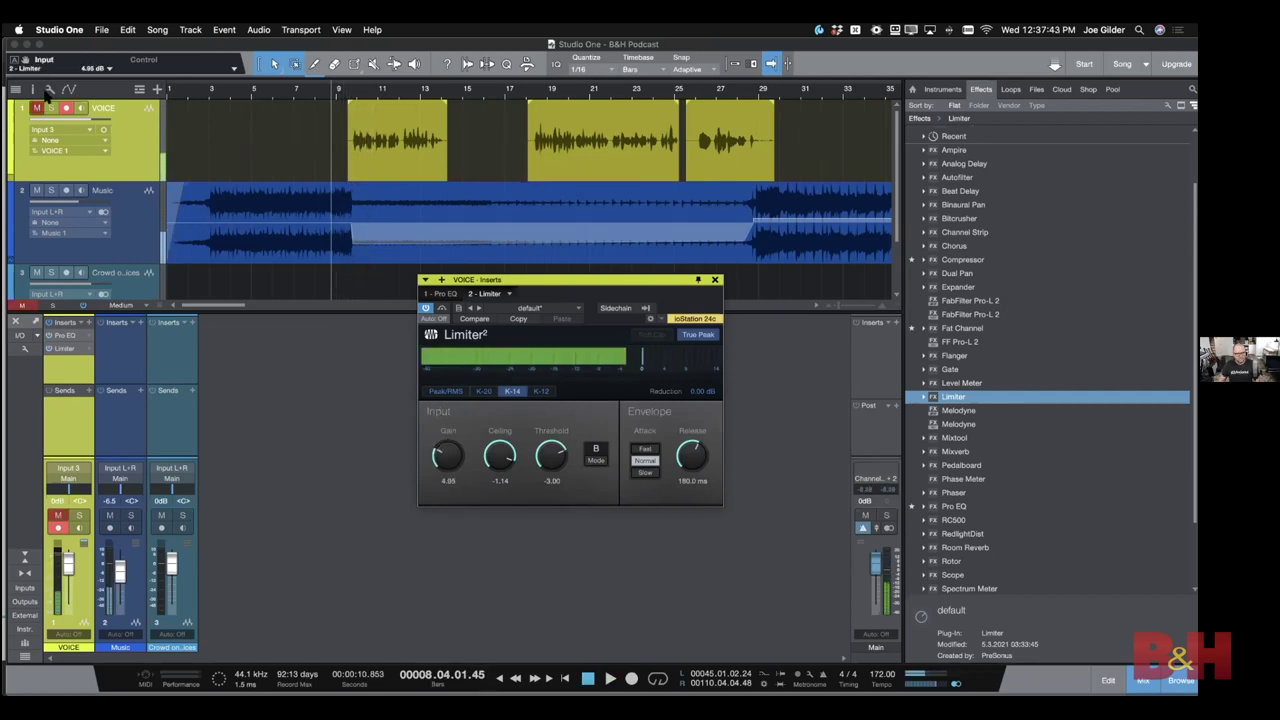
click(37, 107)
key(space)
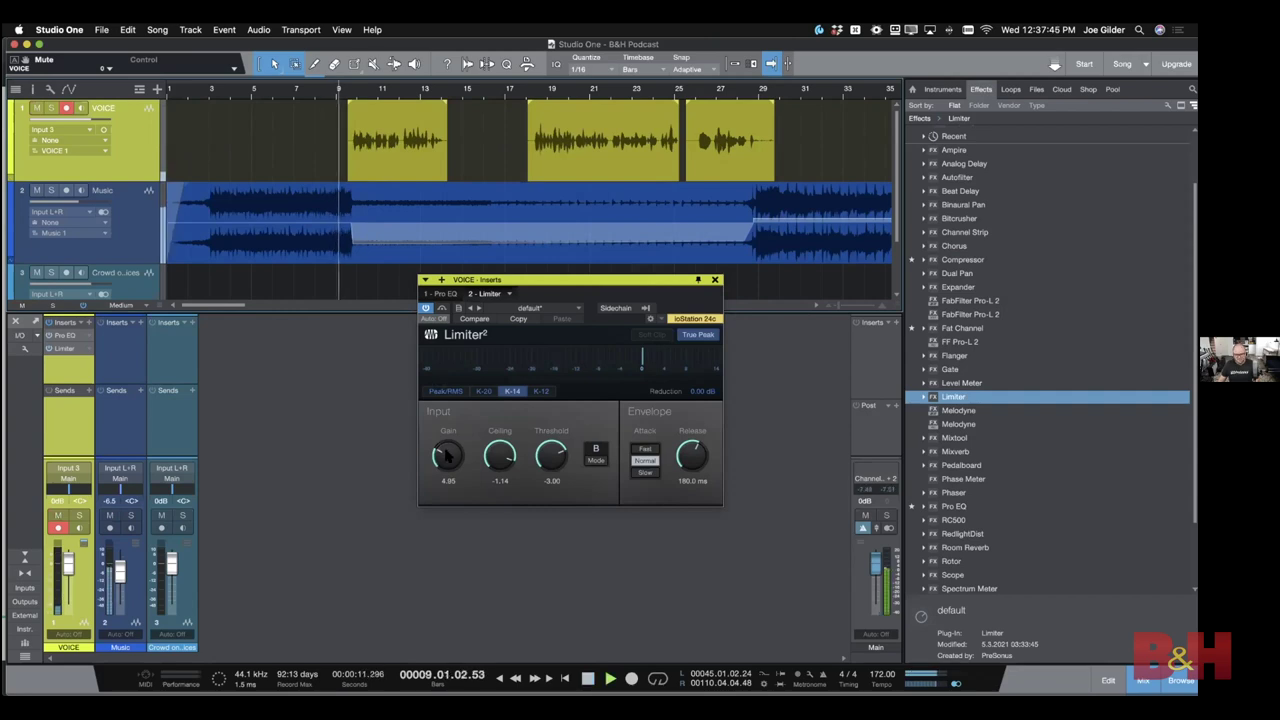
drag(444, 451, 443, 424)
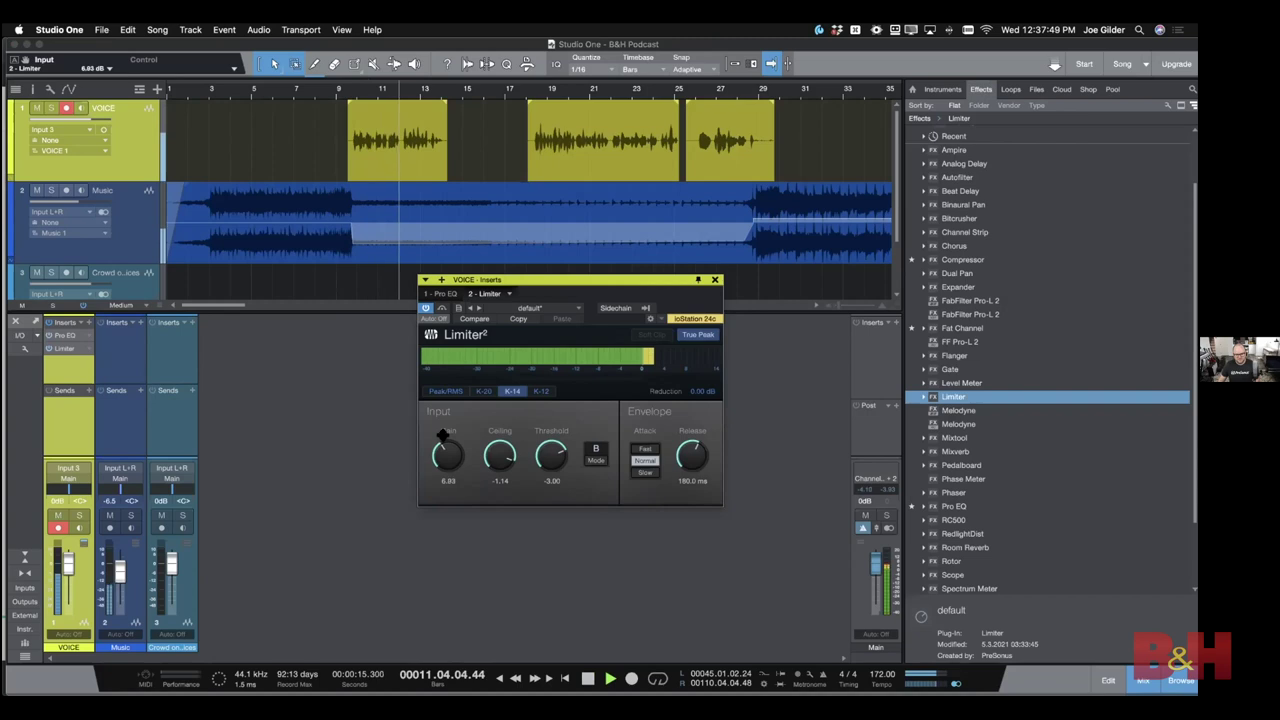
key(space)
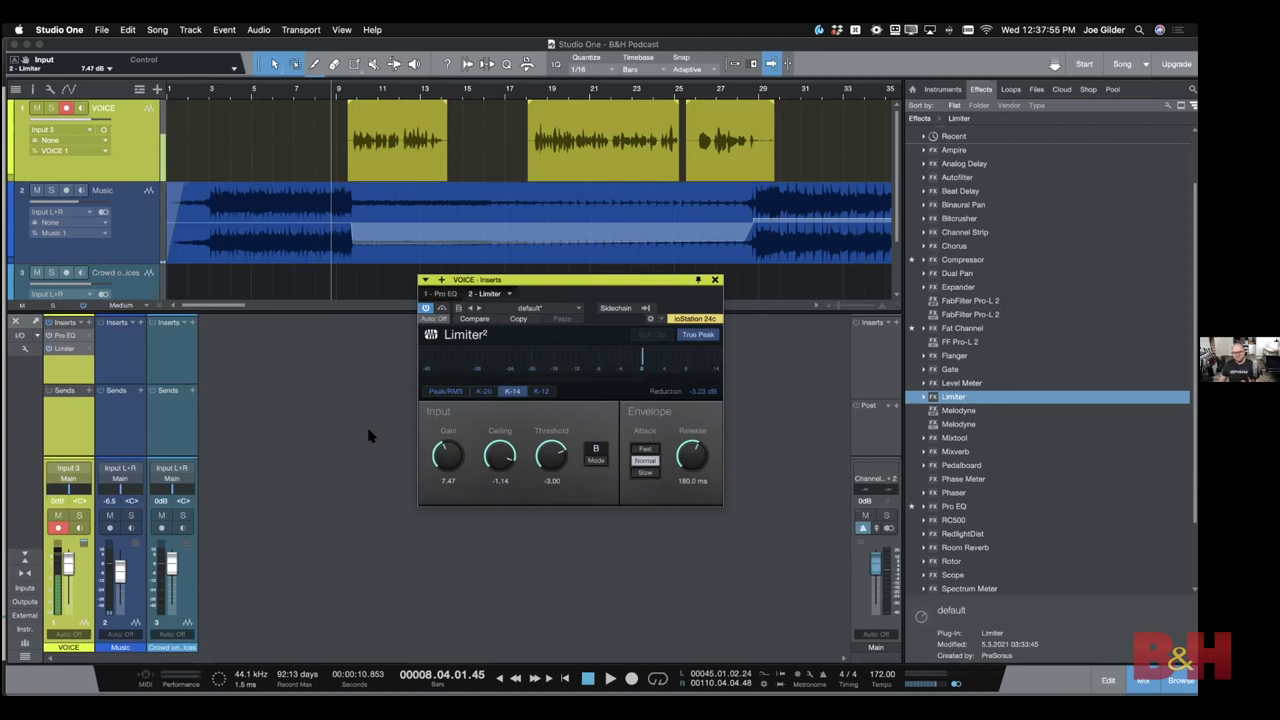
Open the VOICE channel's Pro EQ and enable its low cut at 53.1 Hz
click(60, 347)
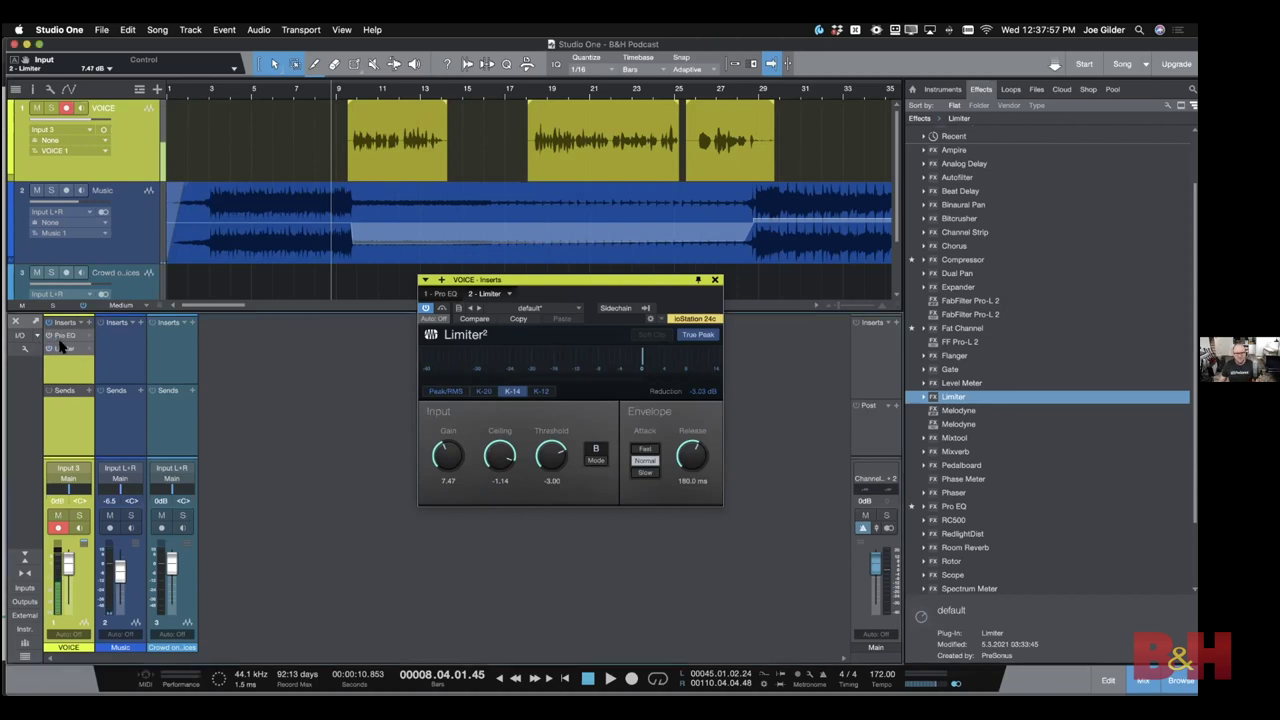
click(64, 336)
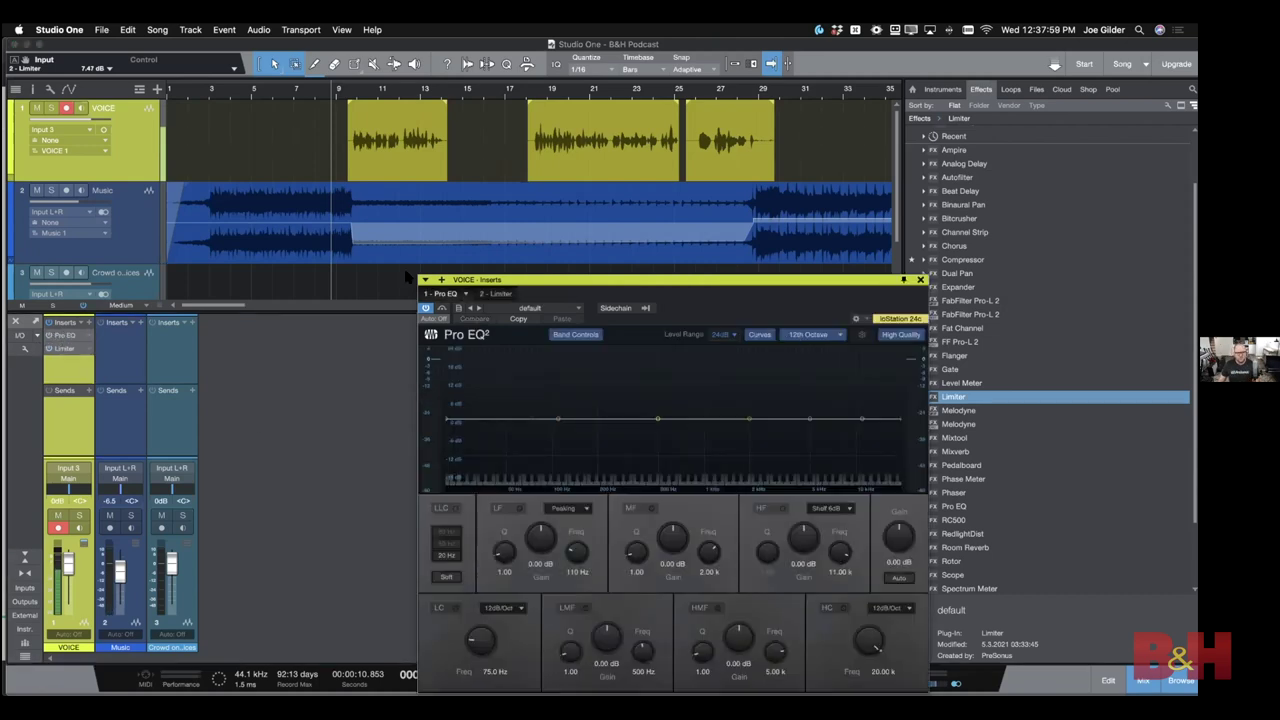
drag(505, 279, 197, 61)
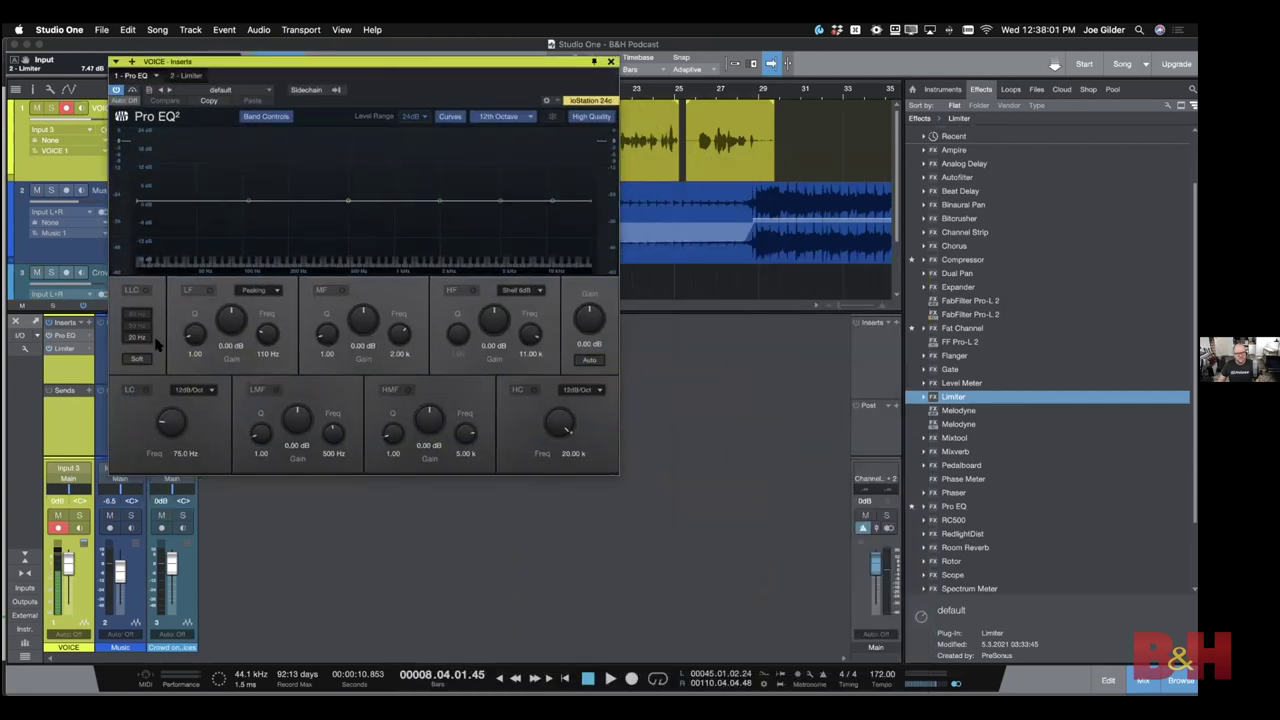
click(140, 390)
drag(168, 418, 165, 422)
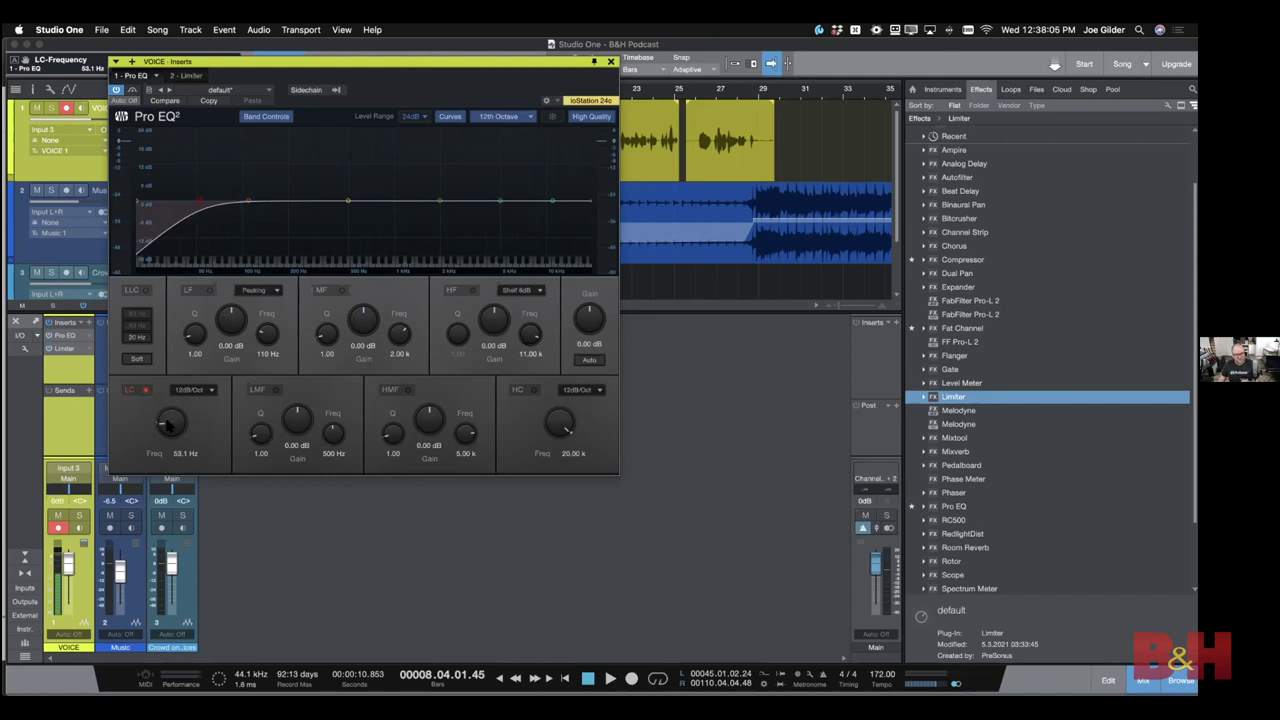
During playback, cut the Pro EQ's low-mid band 2.58 dB at 166 Hz and its high-mid band 2.38 dB at 3.39 kHz with Q 4.30
drag(347, 203, 291, 174)
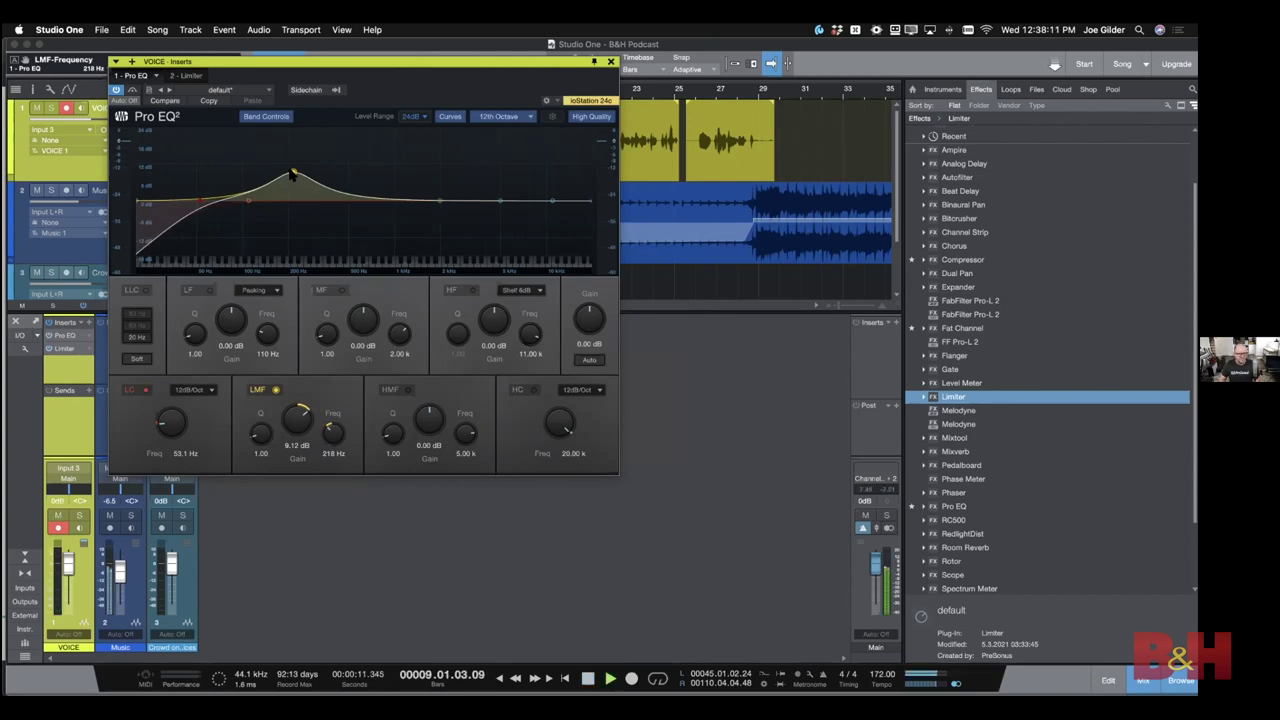
drag(291, 174, 274, 228)
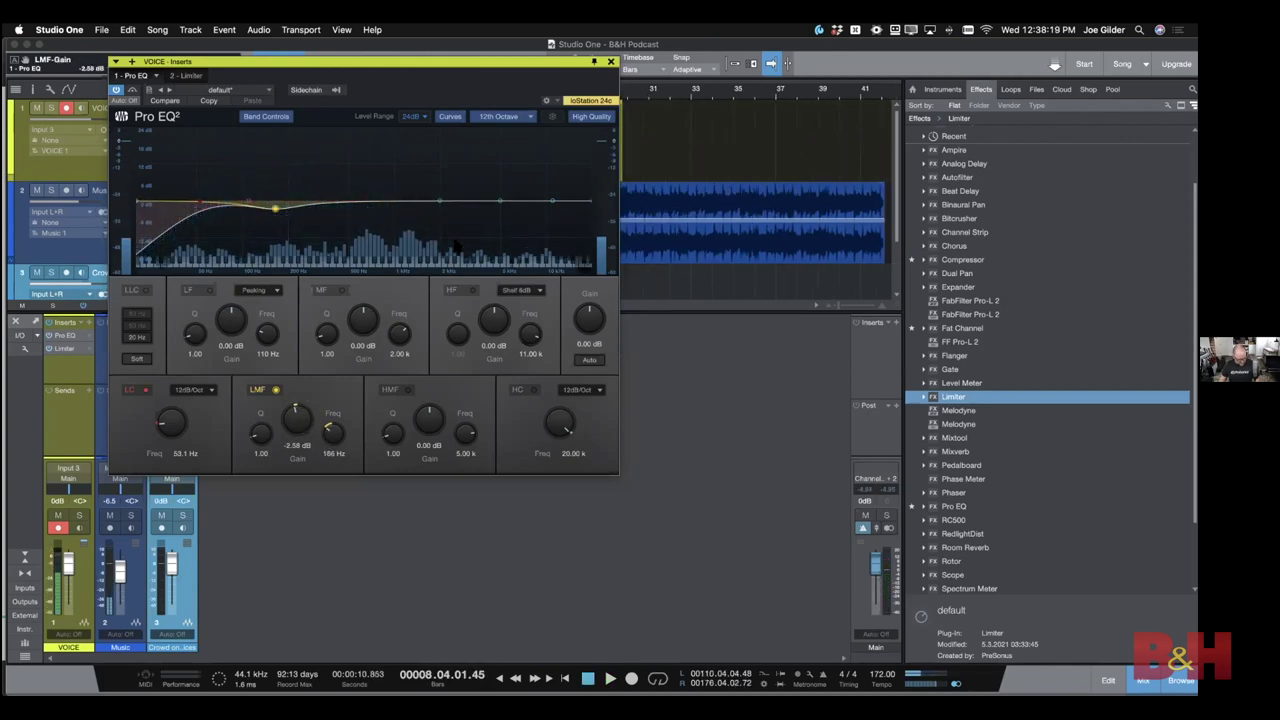
mouse_move(500, 200)
mouse_down()
mouse_move(505, 172)
mouse_move(466, 166)
mouse_move(460, 150)
mouse_move(500, 148)
mouse_move(477, 147)
mouse_move(478, 210)
mouse_up()
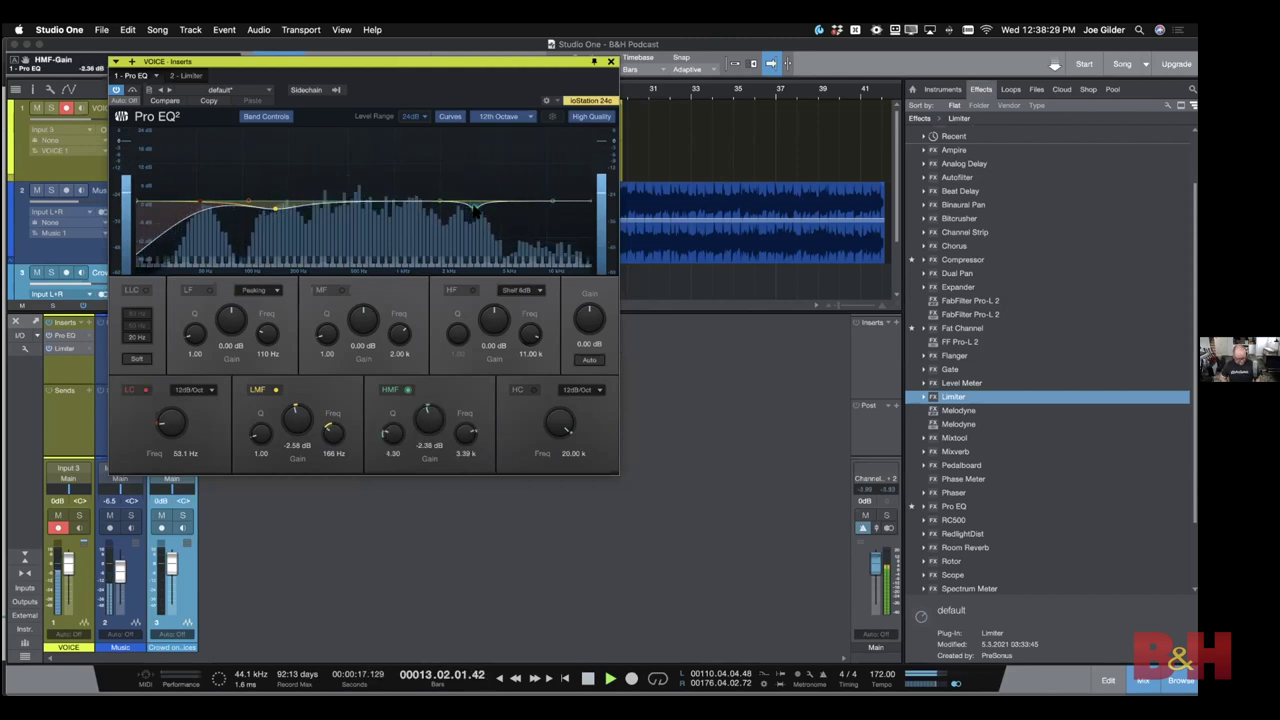
key(space)
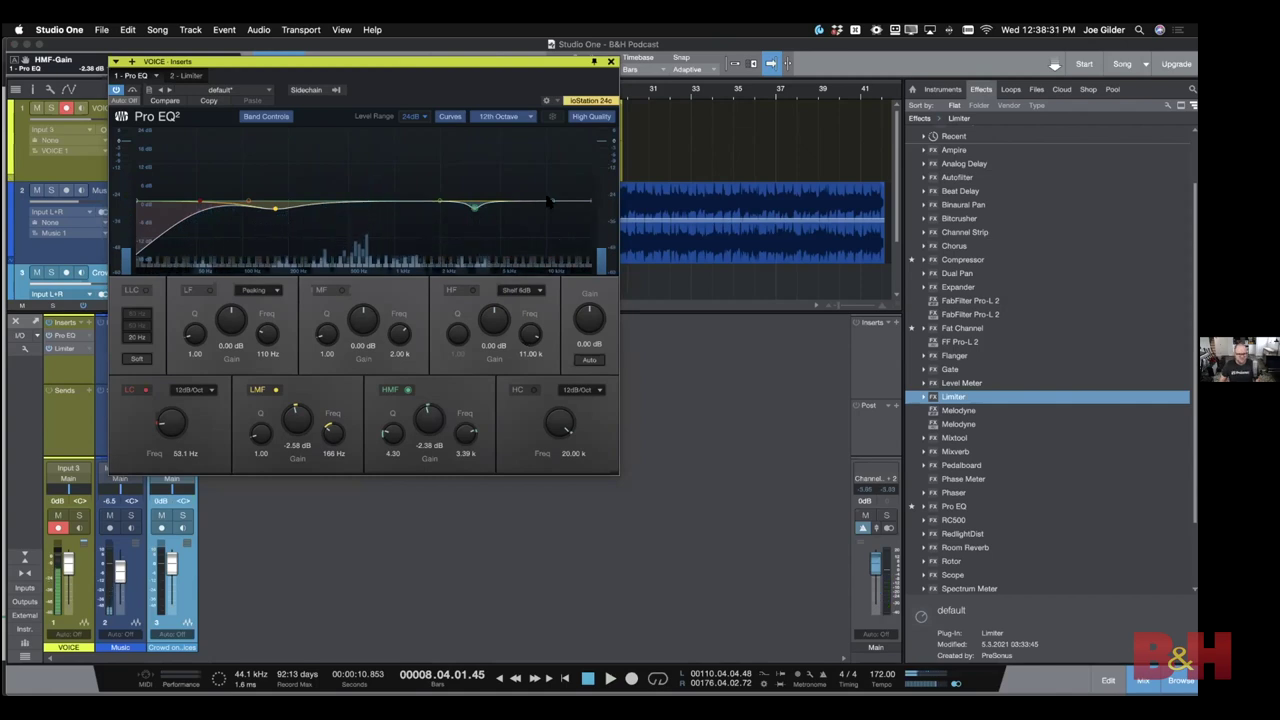
Boost the Pro EQ's high-frequency shelf 3.17 dB at 12.48 kHz, audition the voice, and close the plug-in window
mouse_move(548, 201)
mouse_down()
mouse_move(554, 181)
mouse_move(561, 193)
mouse_up()
key(space)
key(space)
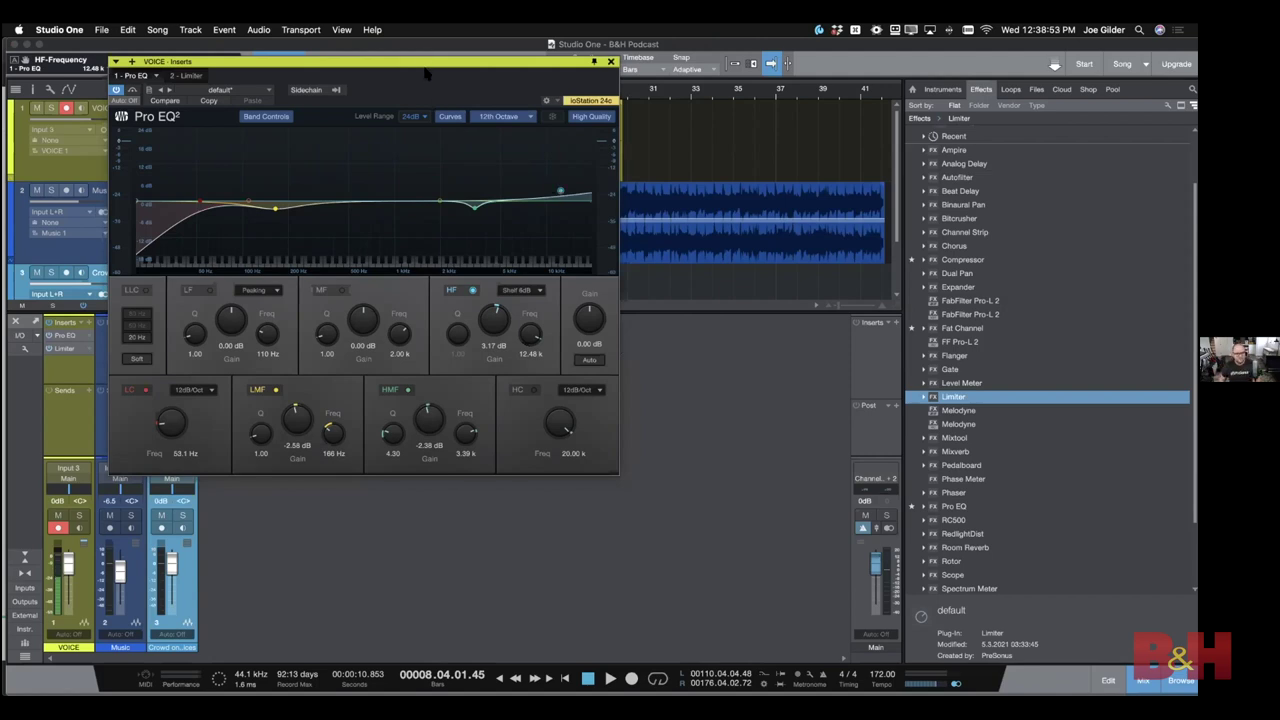
drag(425, 74, 457, 81)
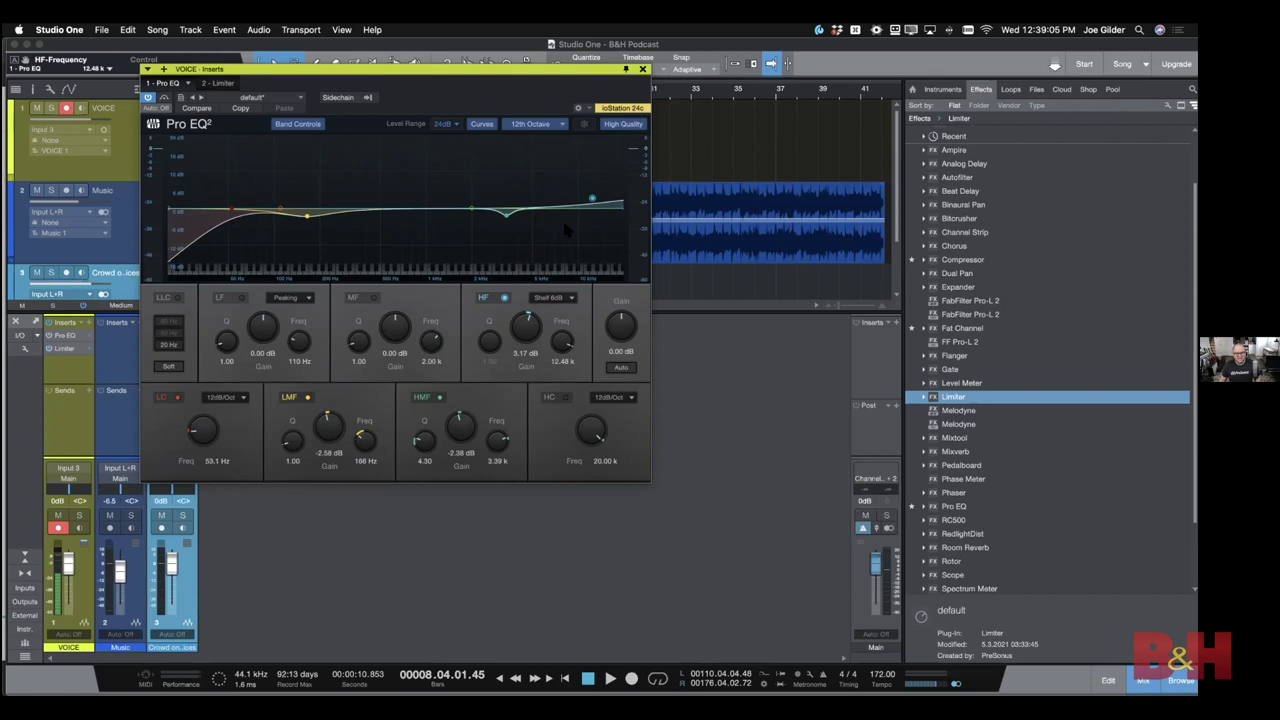
click(641, 70)
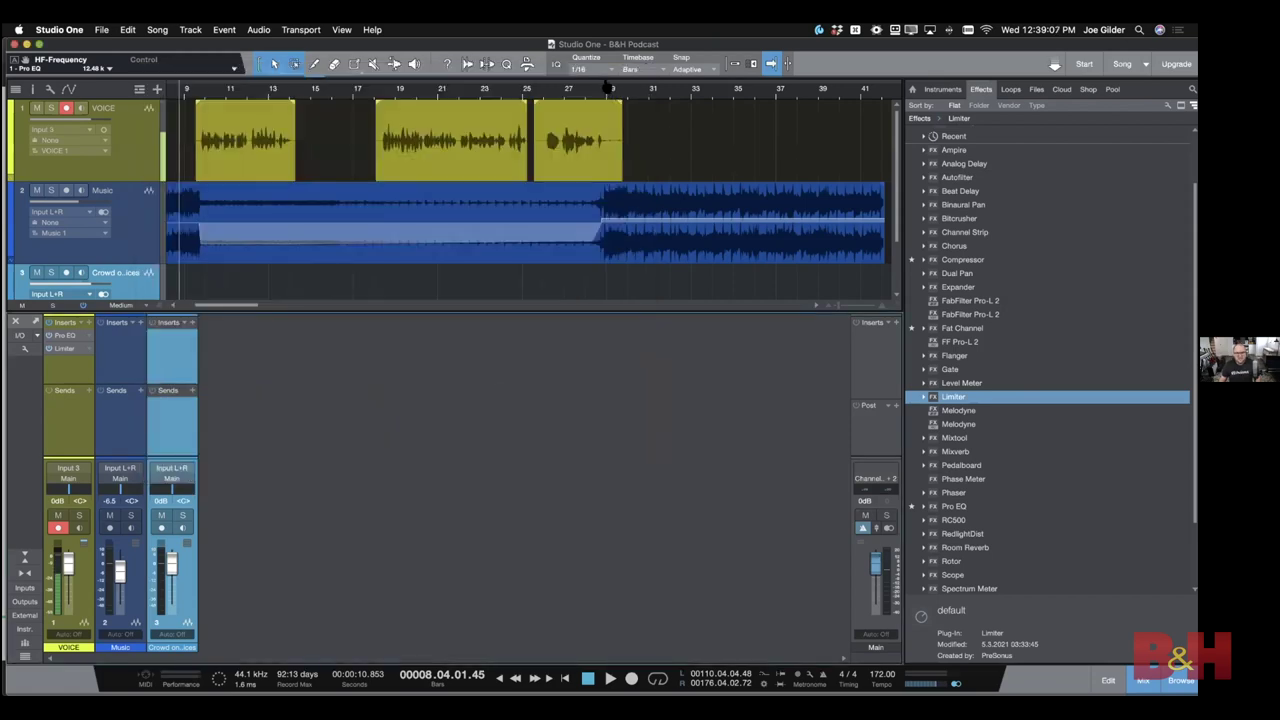
Save the song and copy all listed external audio files to its Media Folder
key(shift+f)
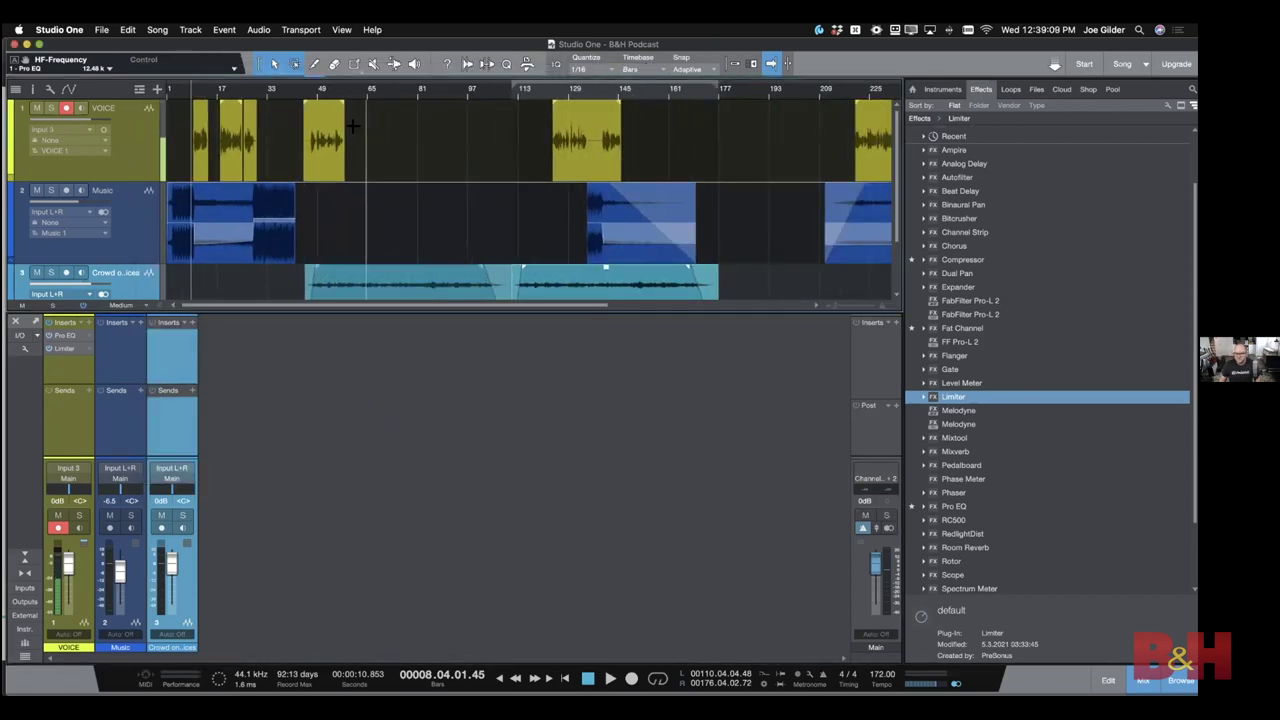
drag(412, 187, 413, 187)
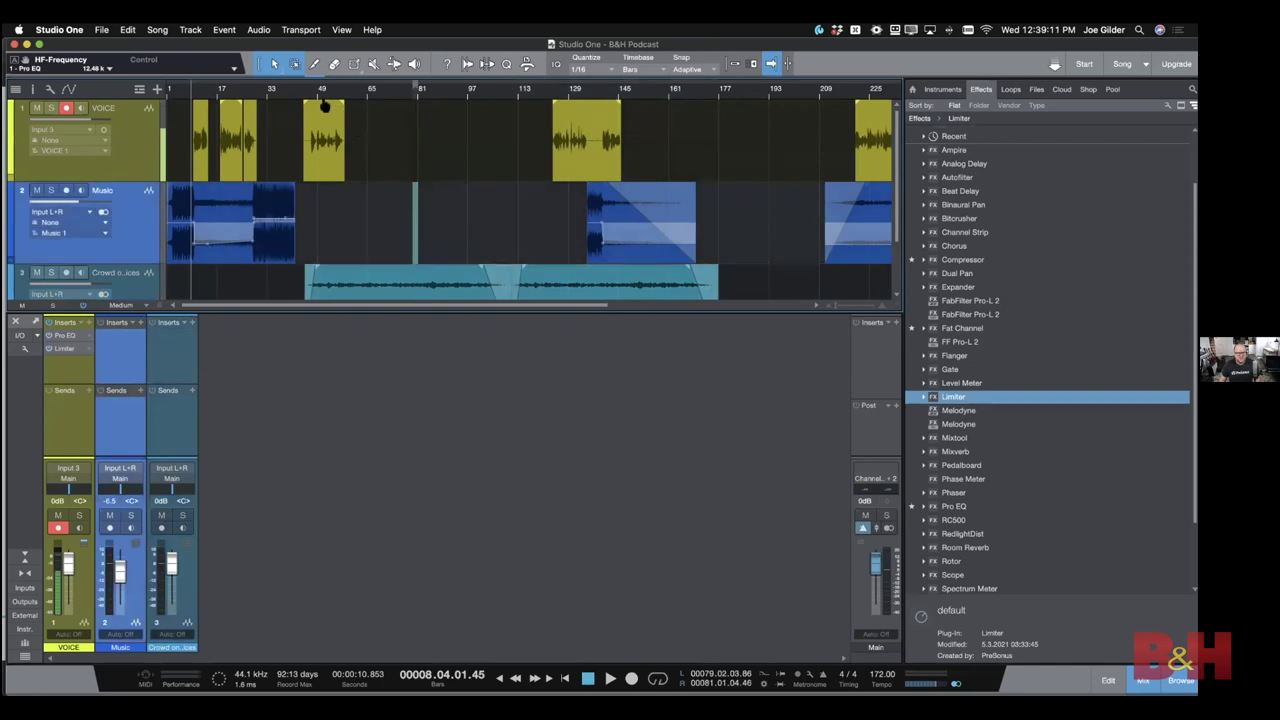
key(w)
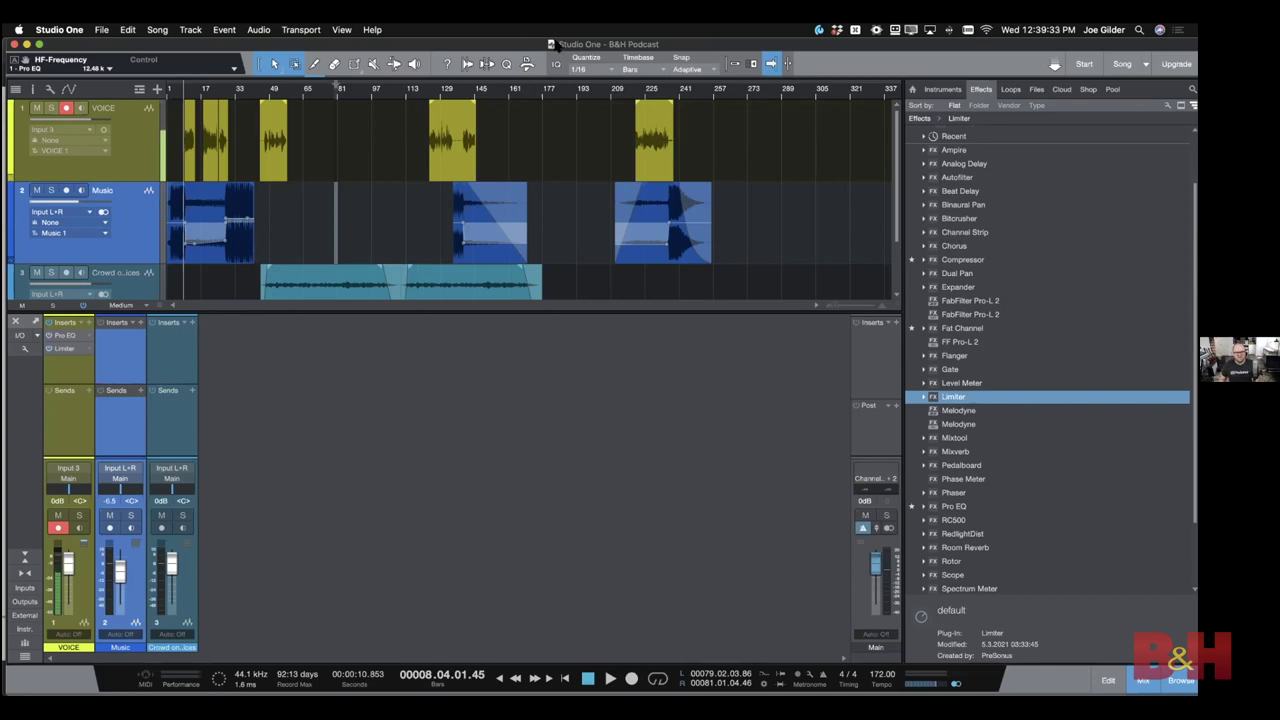
key(super+s)
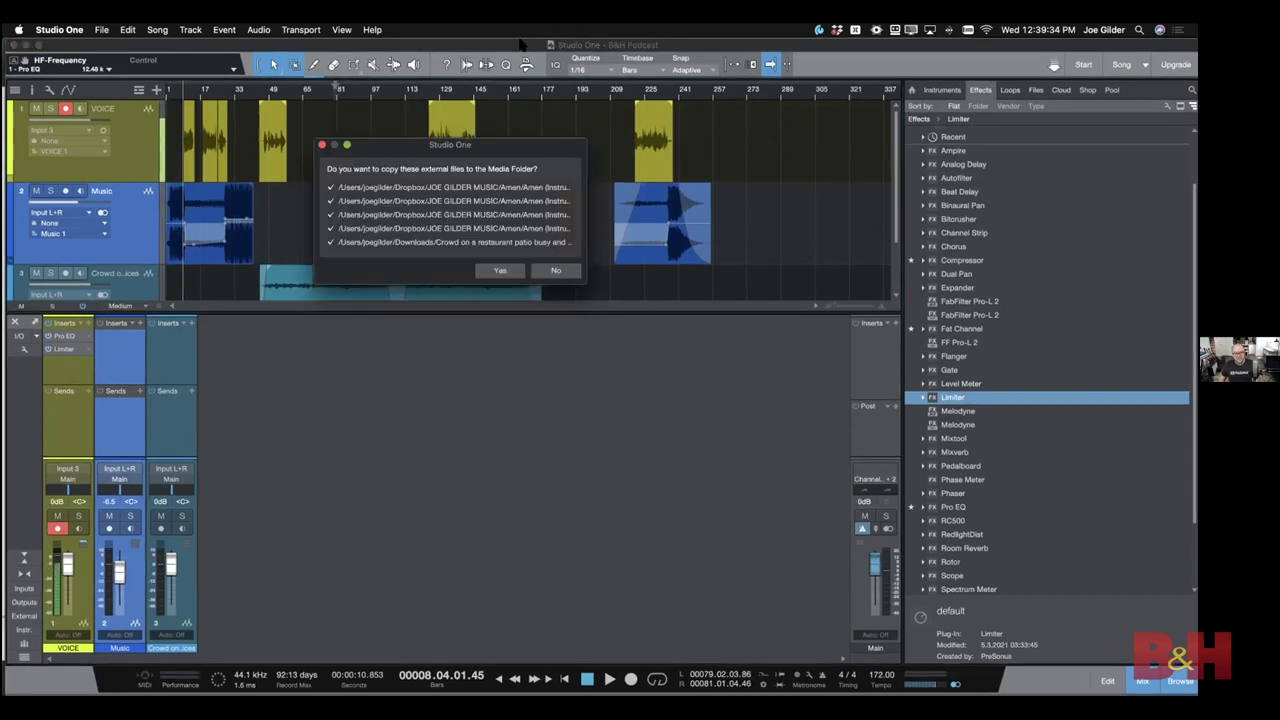
click(499, 270)
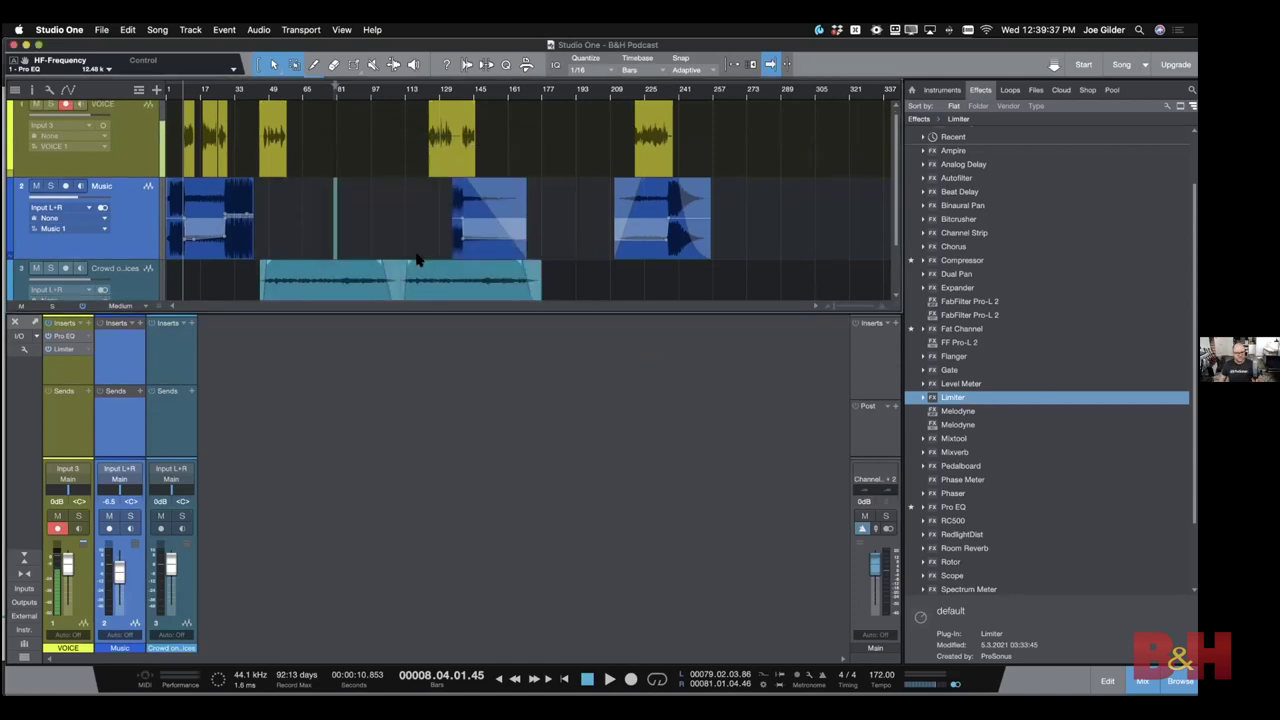
Select both crowd clips on the third track and mute them
scroll(550, 275, down, 2)
drag(608, 277, 226, 260)
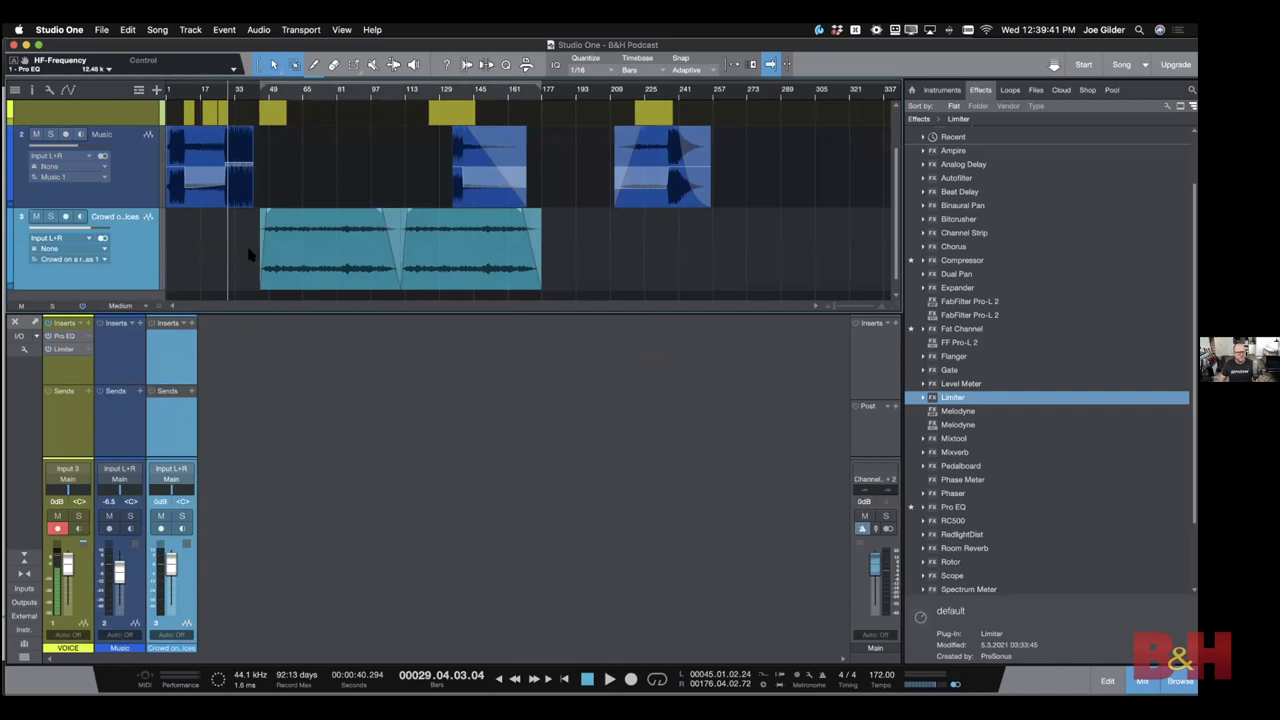
key(shift+m)
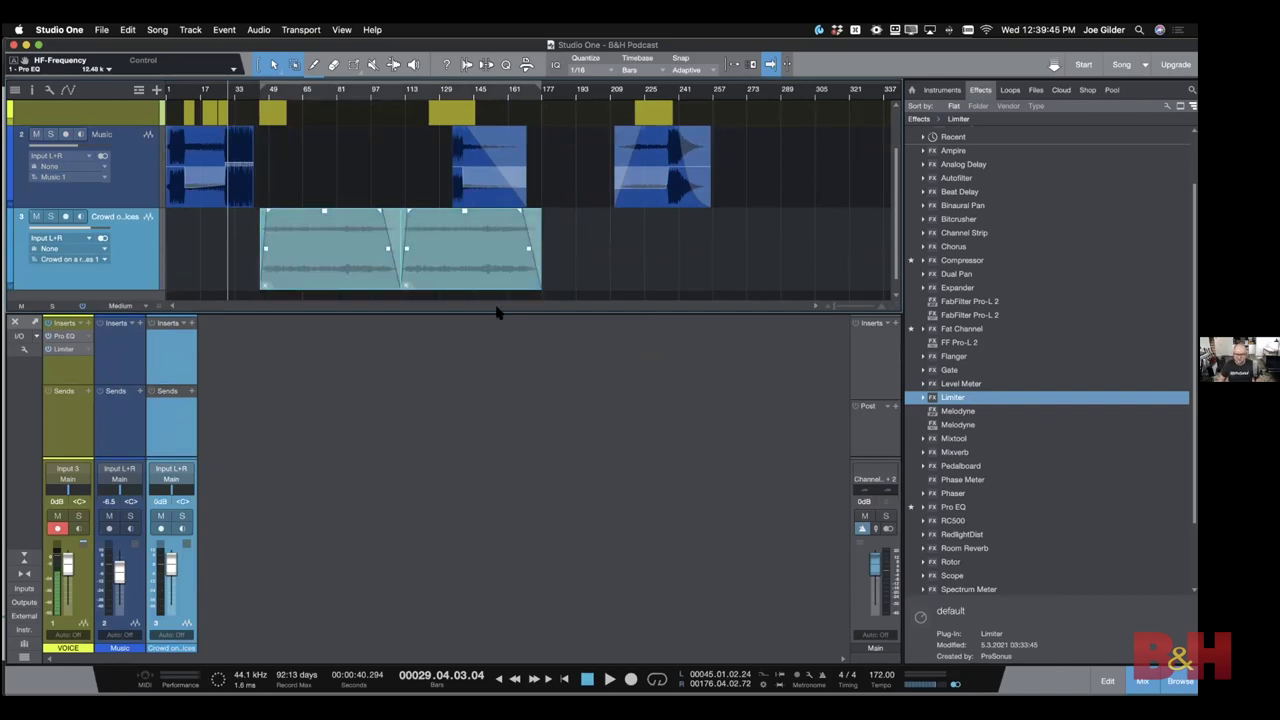
scroll(345, 192, up, 2)
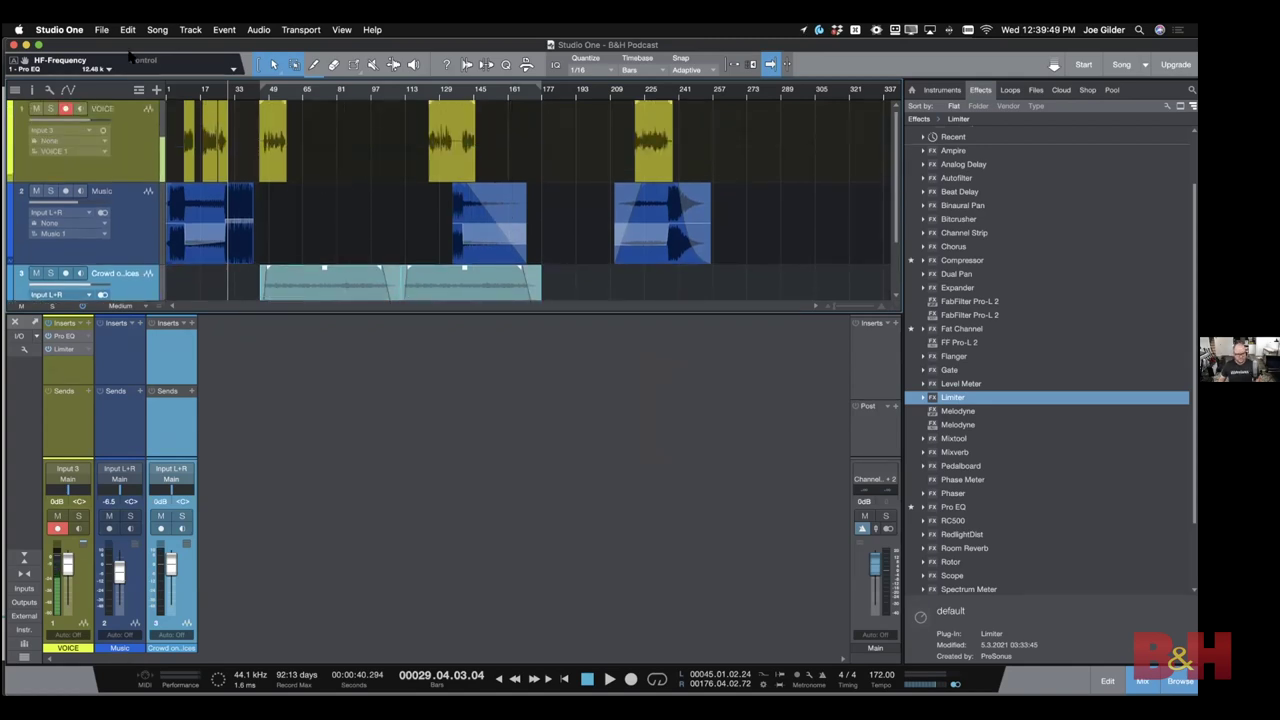
Select all the recorded clips on the VOICE track and delete them
click(102, 30)
click(102, 30)
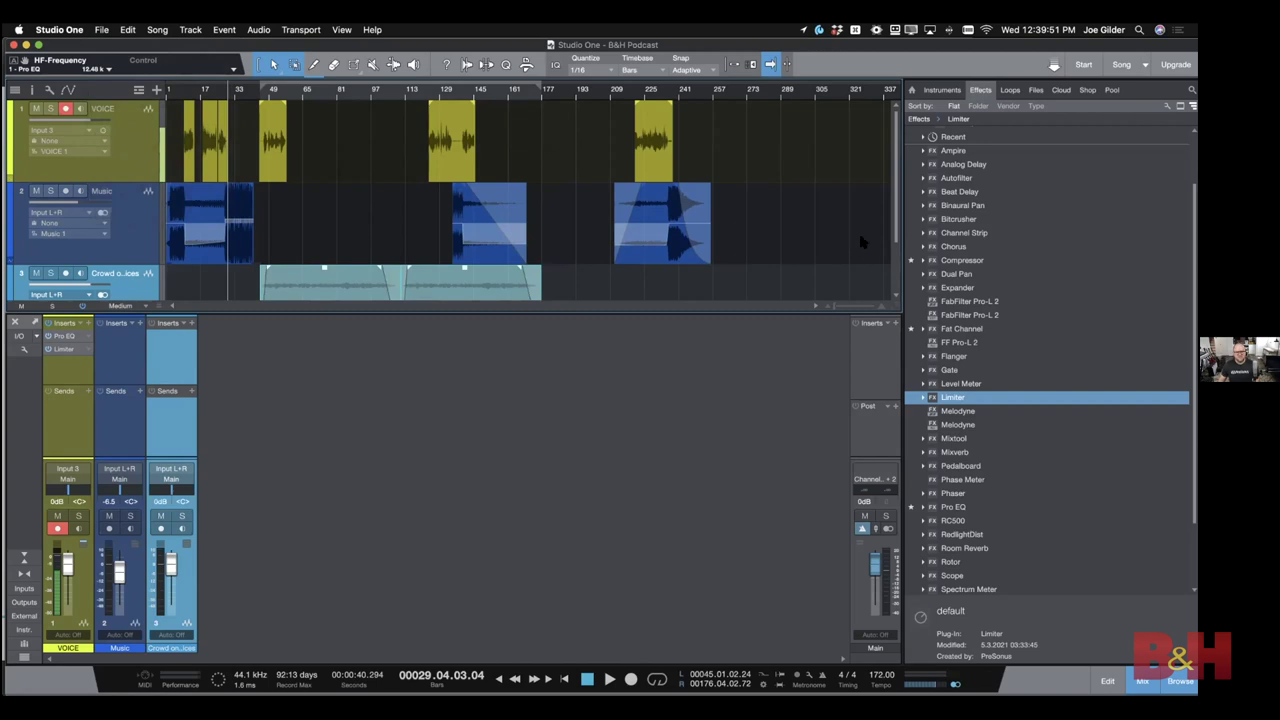
drag(690, 144, 90, 155)
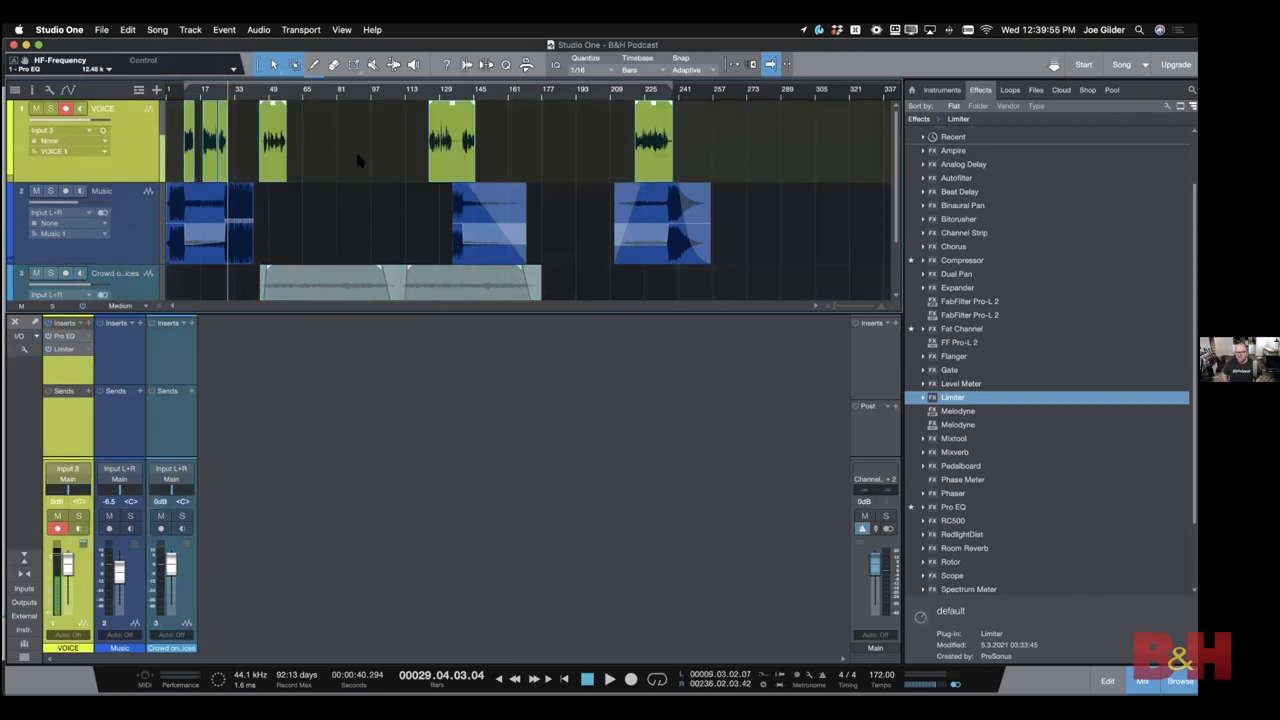
key(Delete)
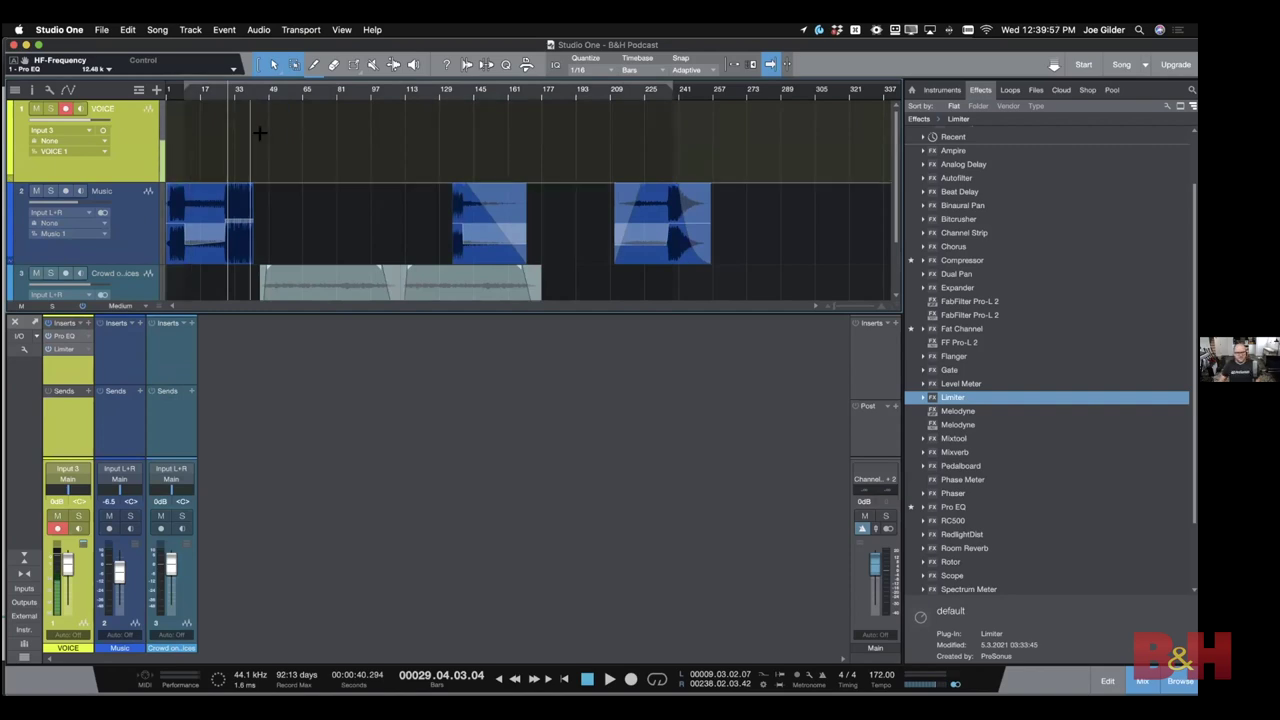
Open the Save As Template dialog for the song, look over its title, description and icon options, and close it without saving
click(101, 29)
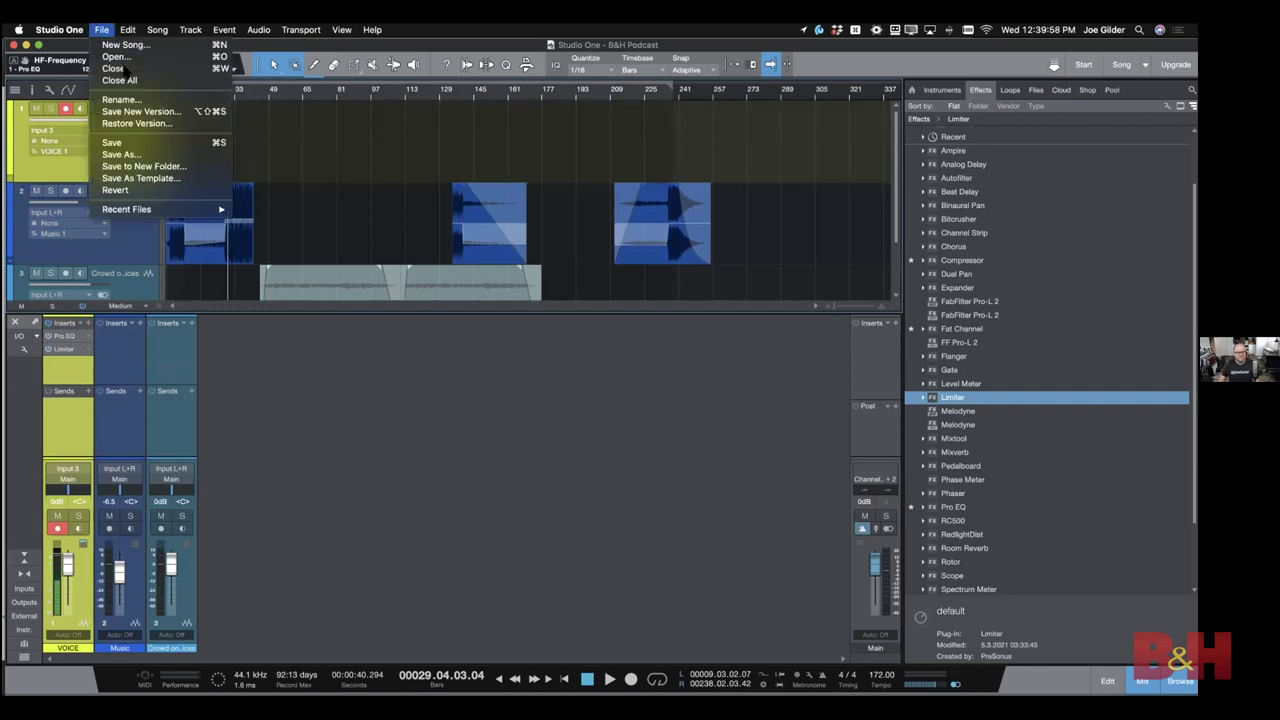
click(140, 178)
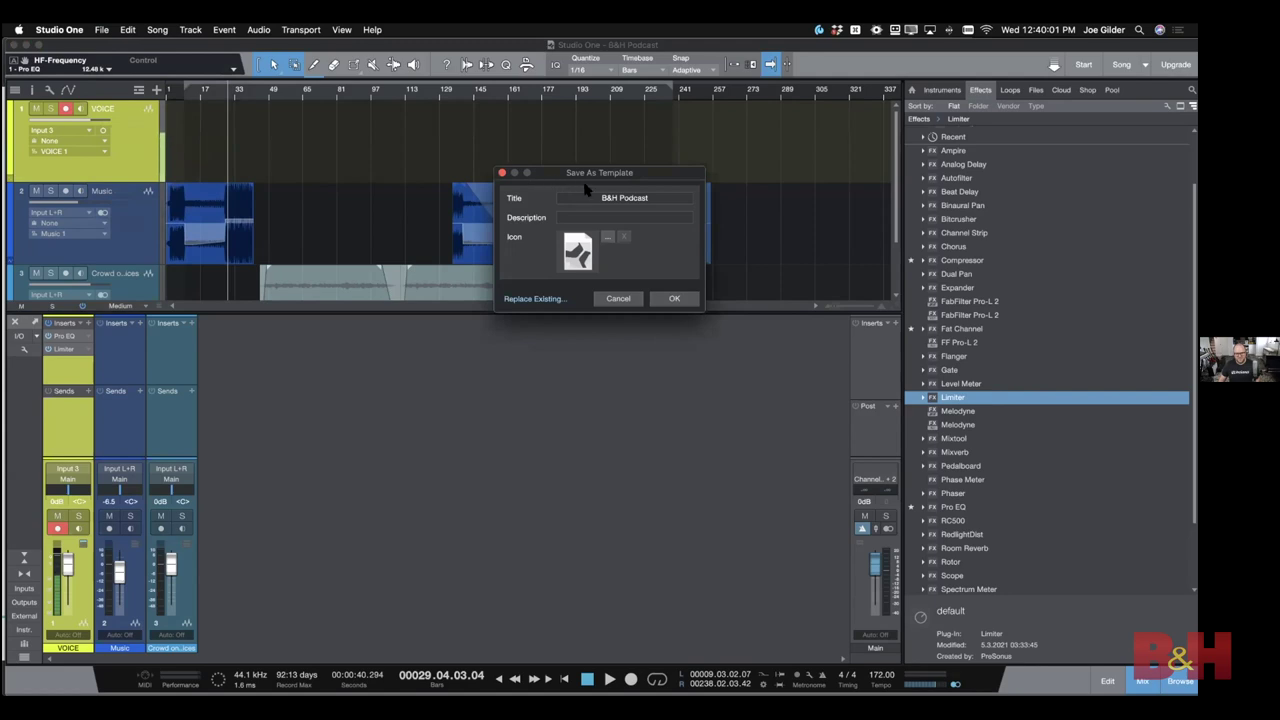
drag(585, 178, 360, 147)
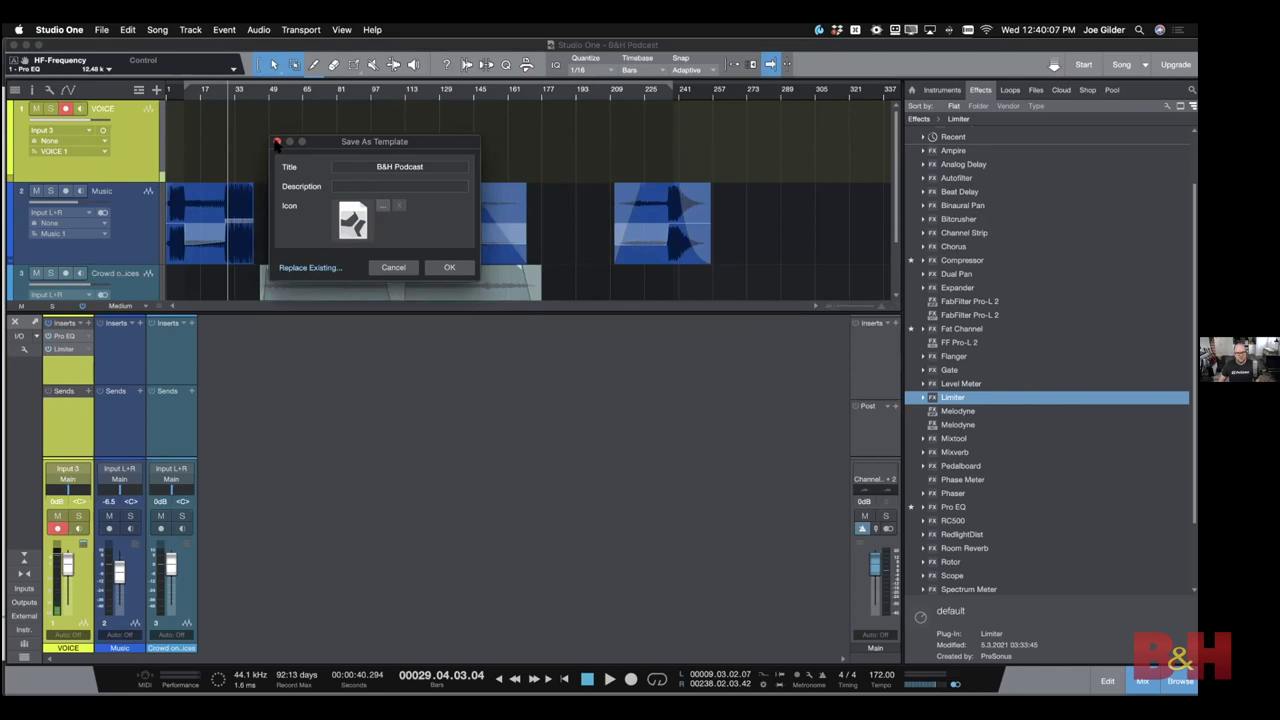
click(277, 143)
click(104, 30)
mouse_move(128, 30)
click(144, 86)
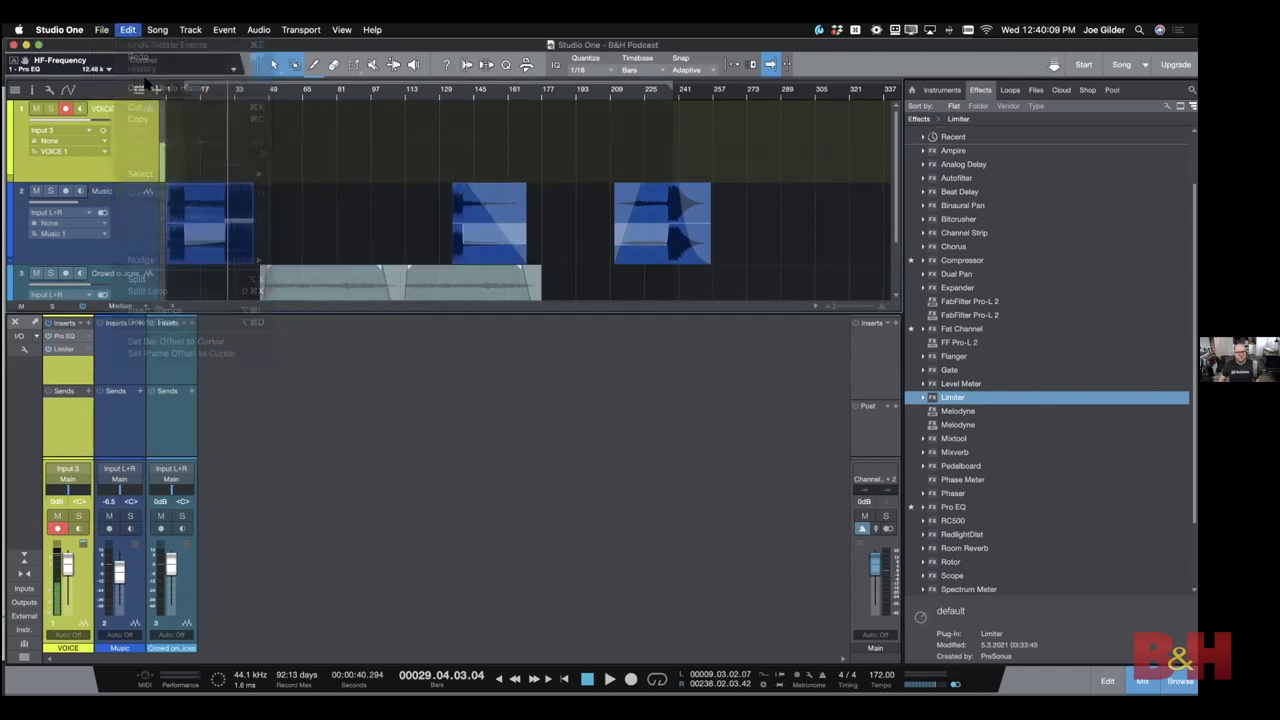
Save the song as a template titled "PODCAST TEMPLATE 2021-04-07"
click(102, 30)
click(148, 178)
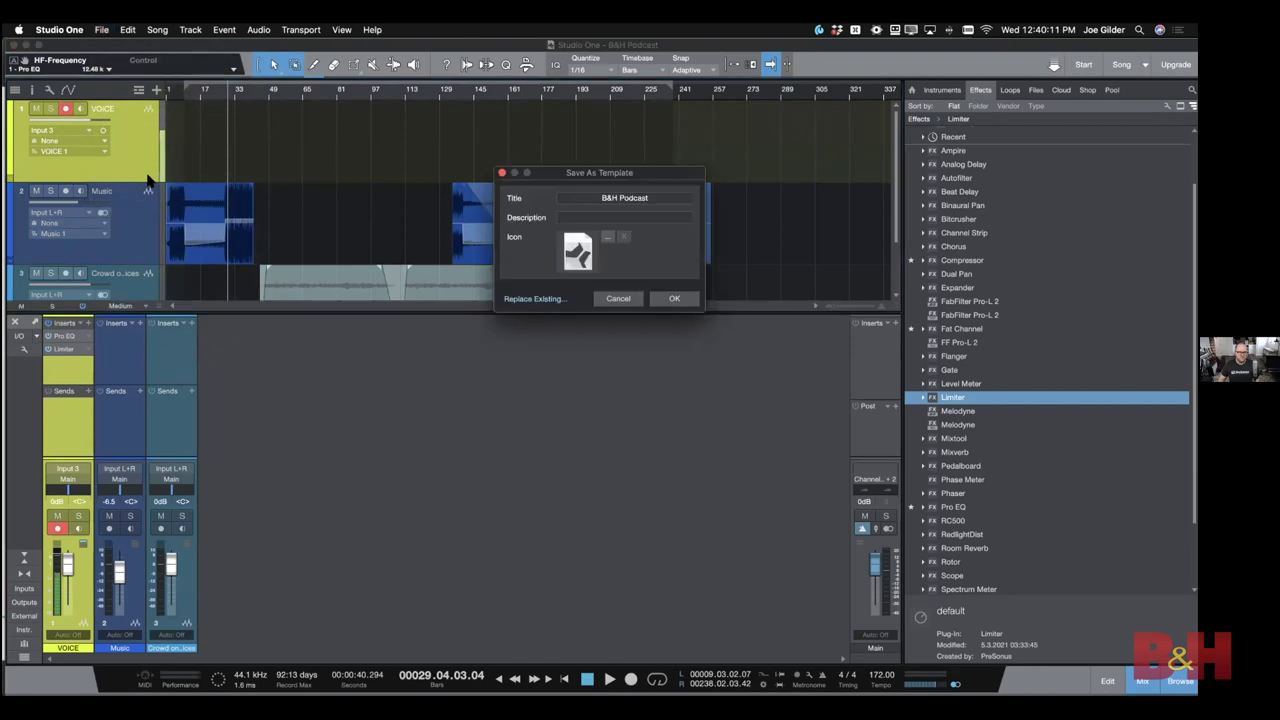
click(605, 192)
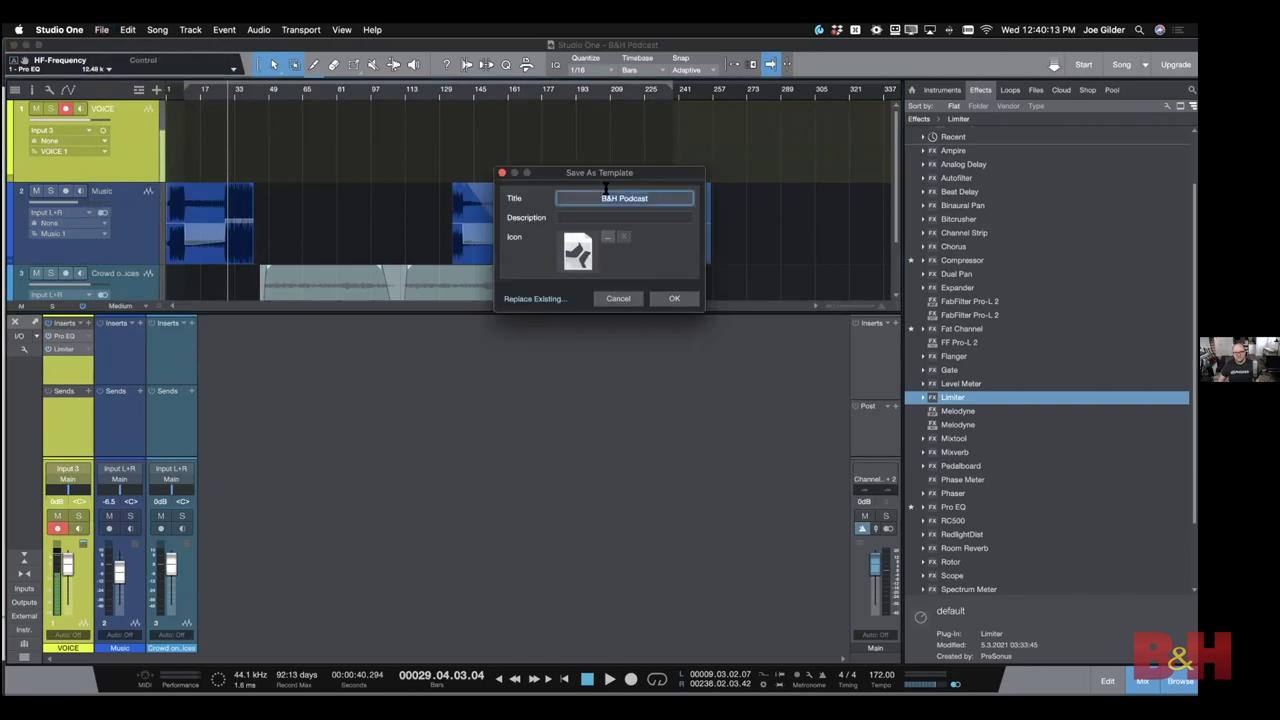
key(BackSpace)
text(PODCAST TEMPLATE c)
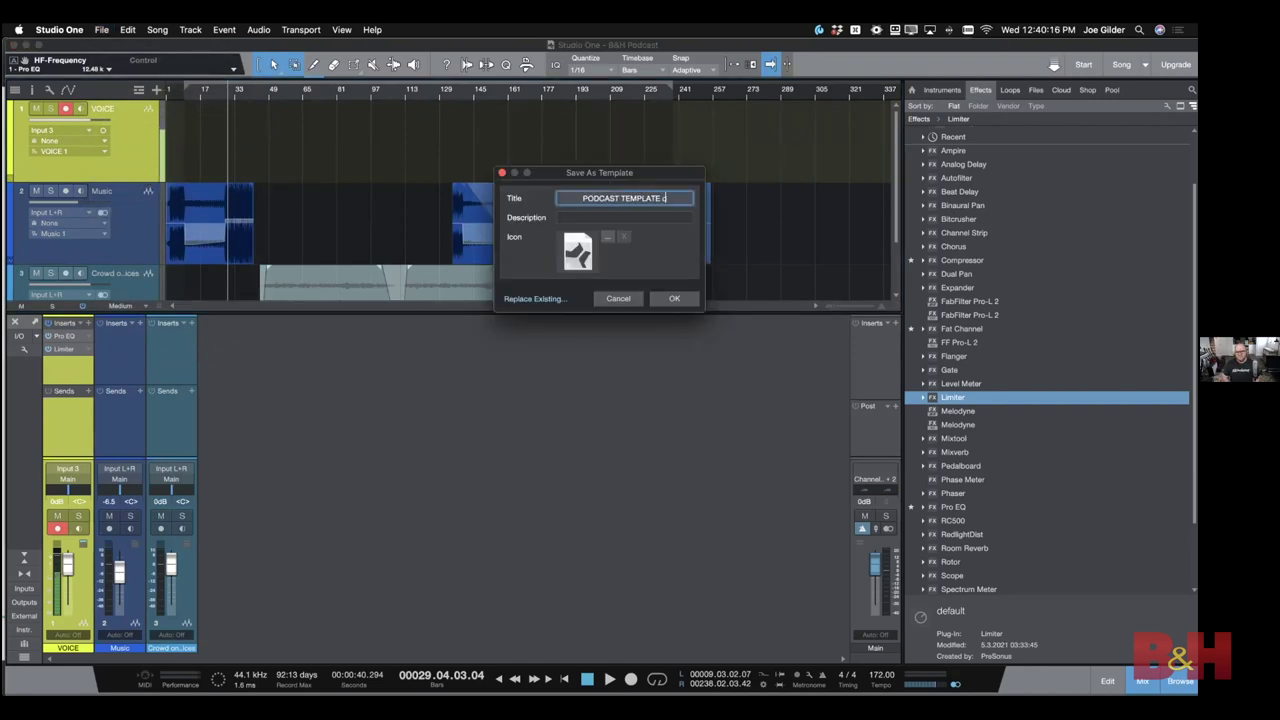
key(BackSpace)
text(2021-04-07)
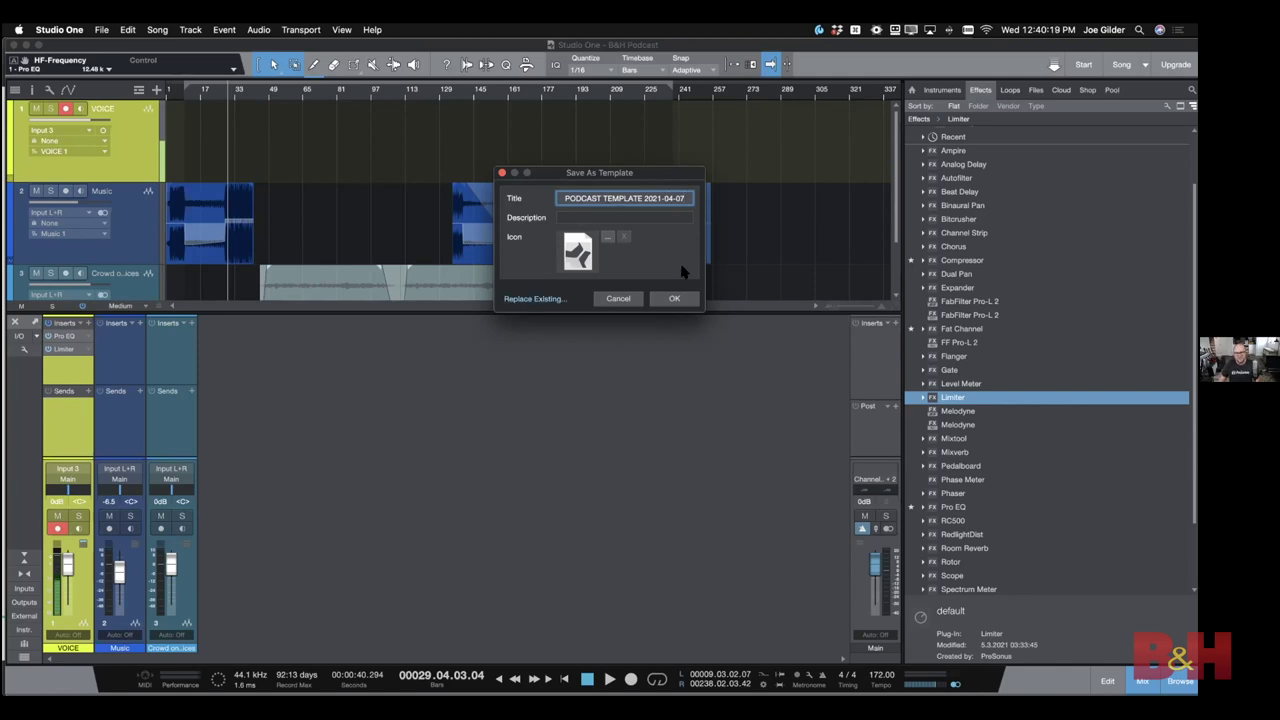
click(675, 297)
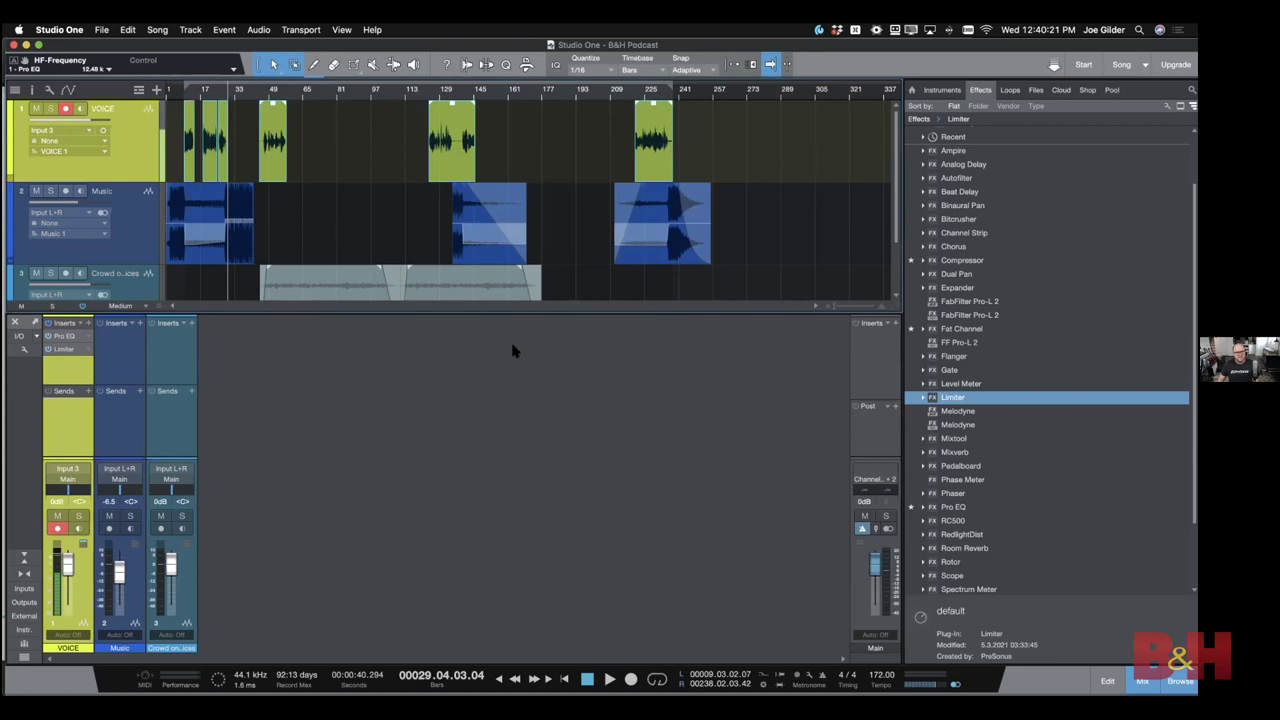
Close the current song and create a new one titled "Podcast Number 2" from the PODCAST TEMPLATE 2021-04-07 user template
key(super+w)
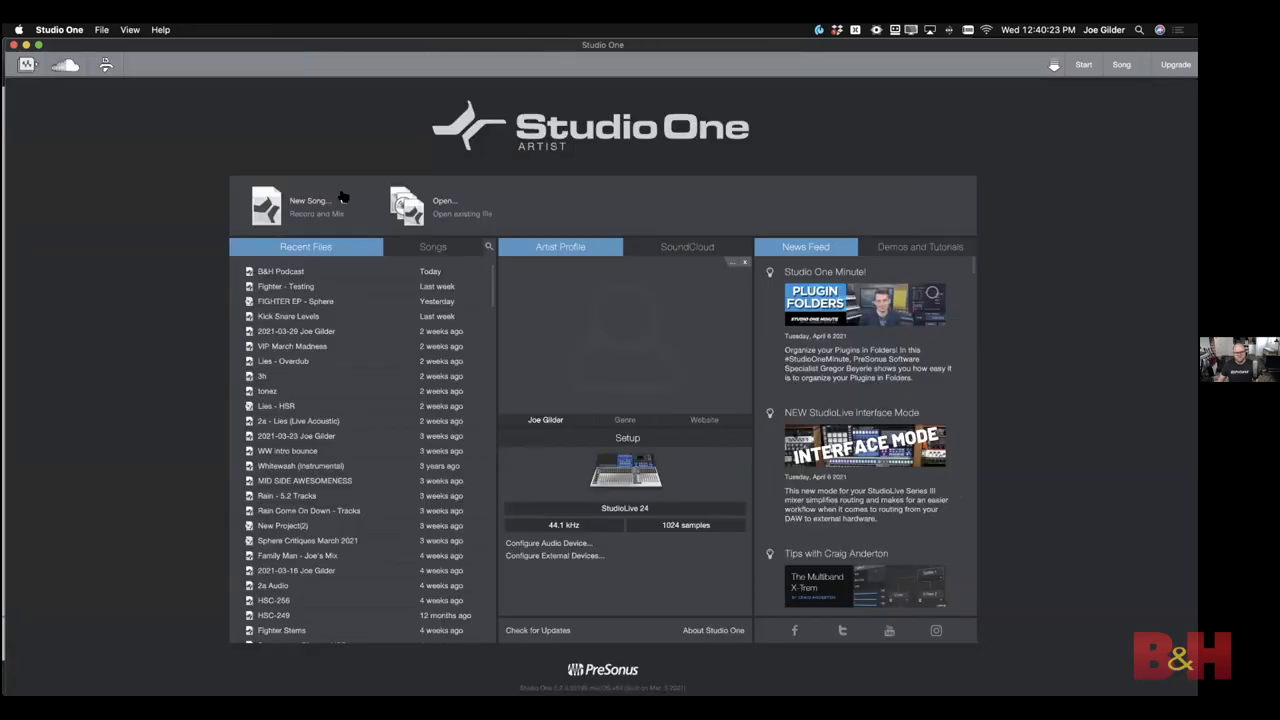
click(308, 200)
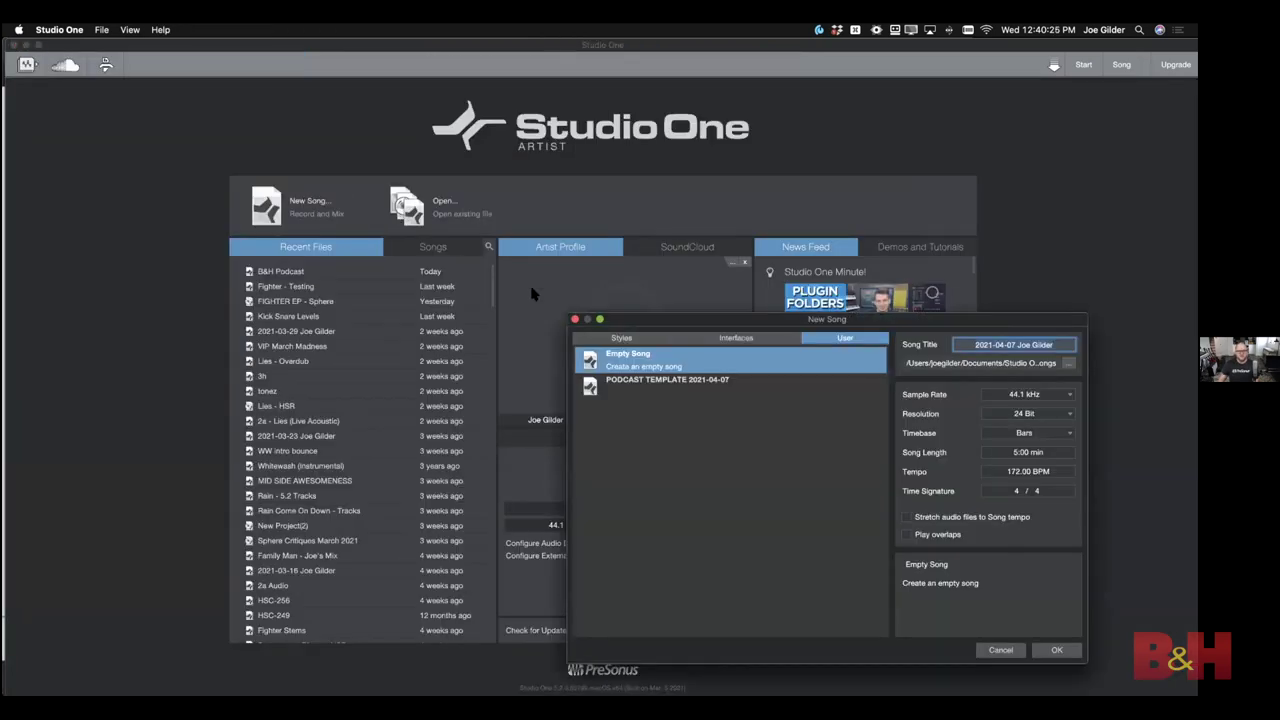
drag(597, 312, 196, 85)
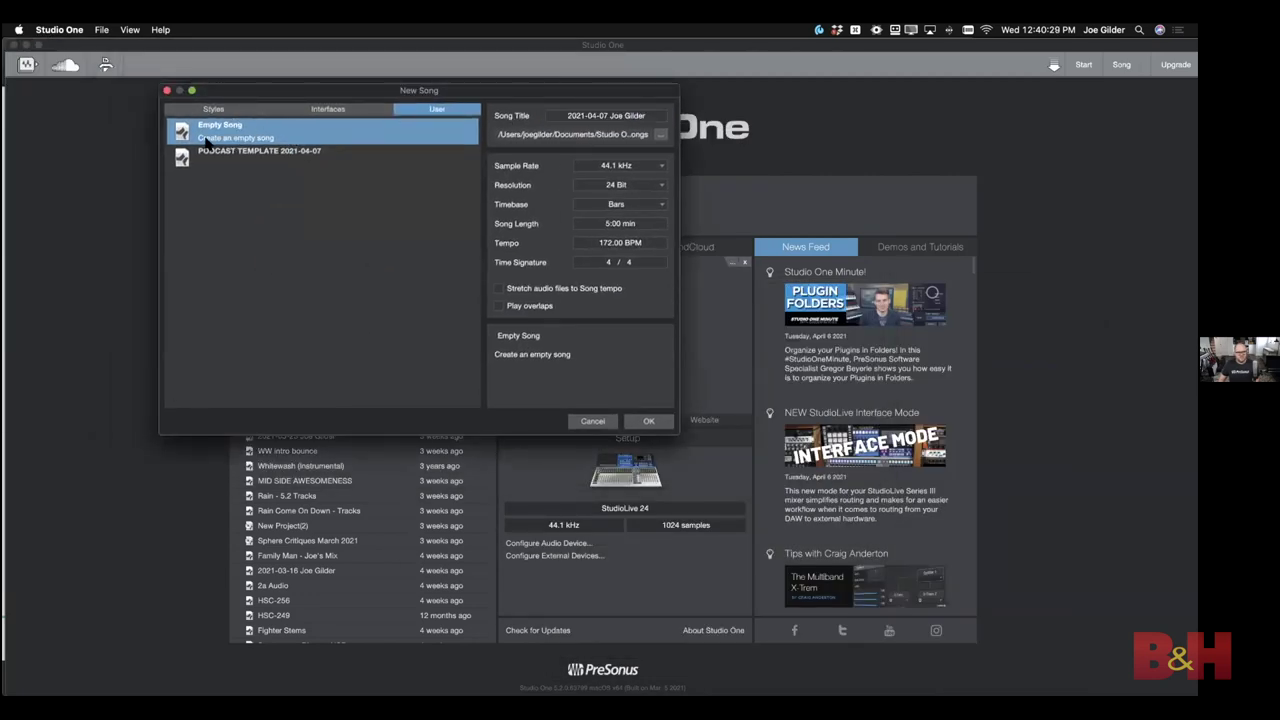
click(237, 154)
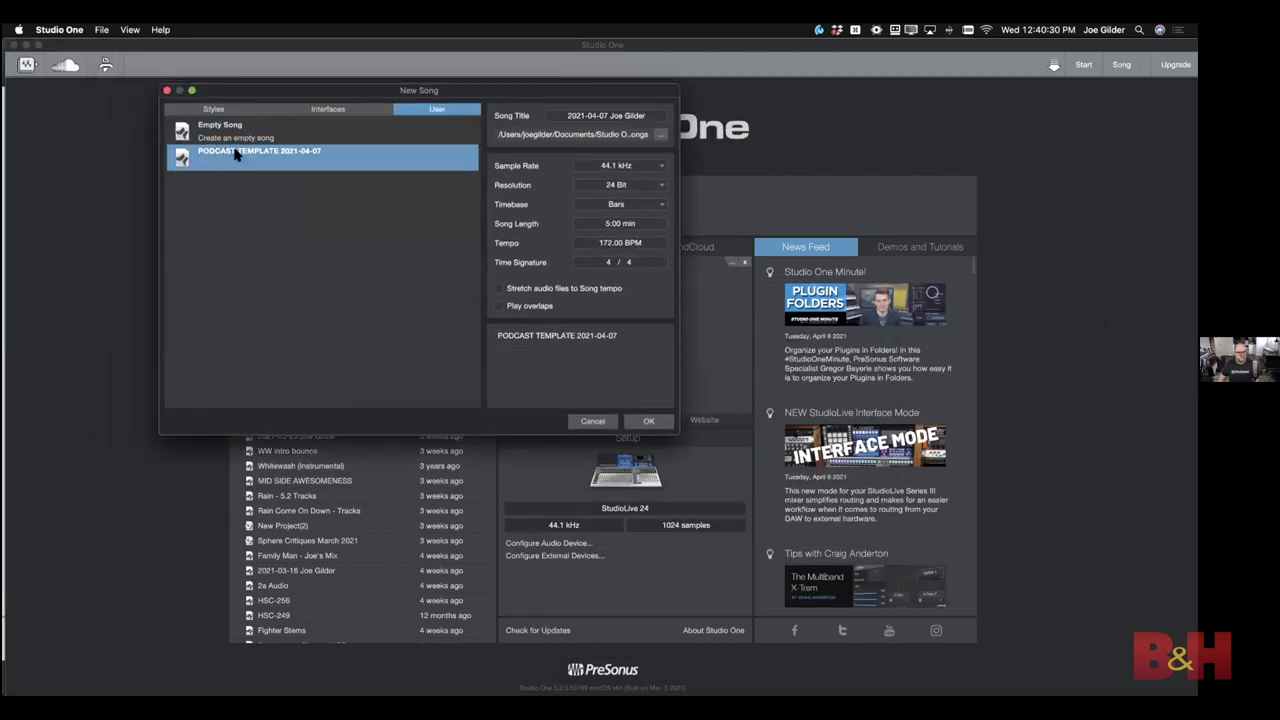
click(612, 115)
text(Podcast Nuym)
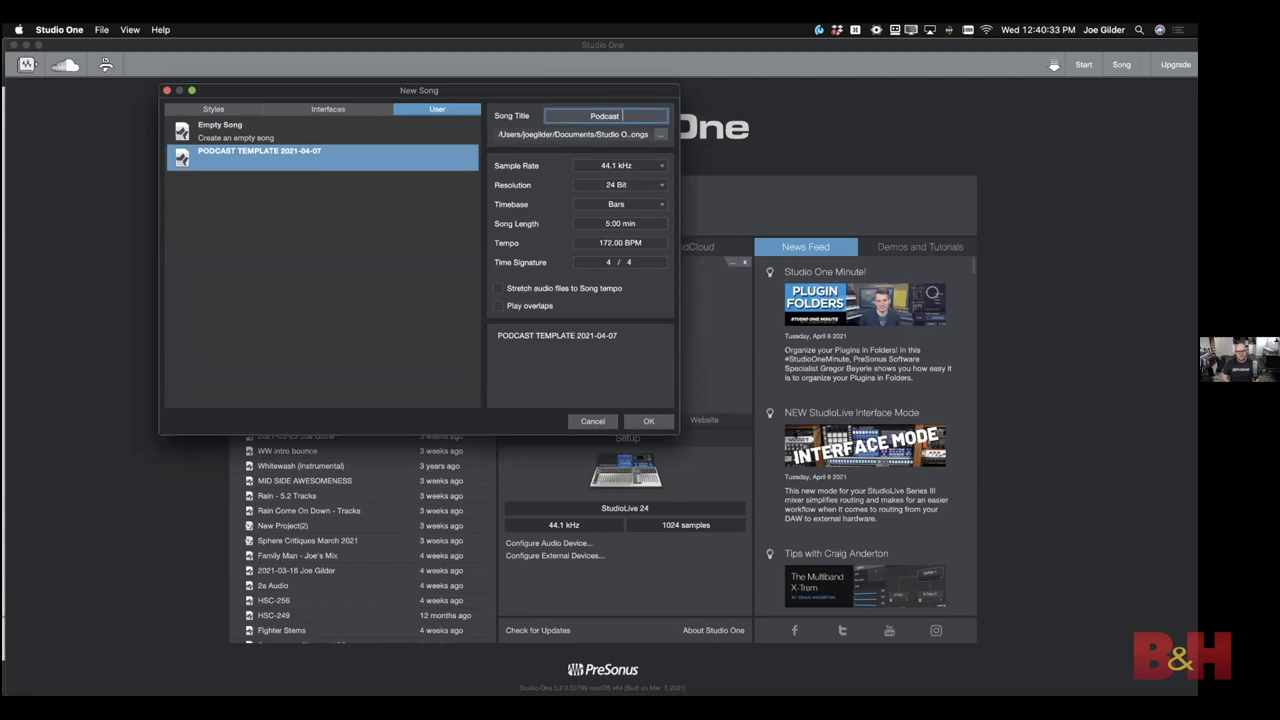
key(BackSpace)
key(BackSpace)
text(mber 2)
click(648, 421)
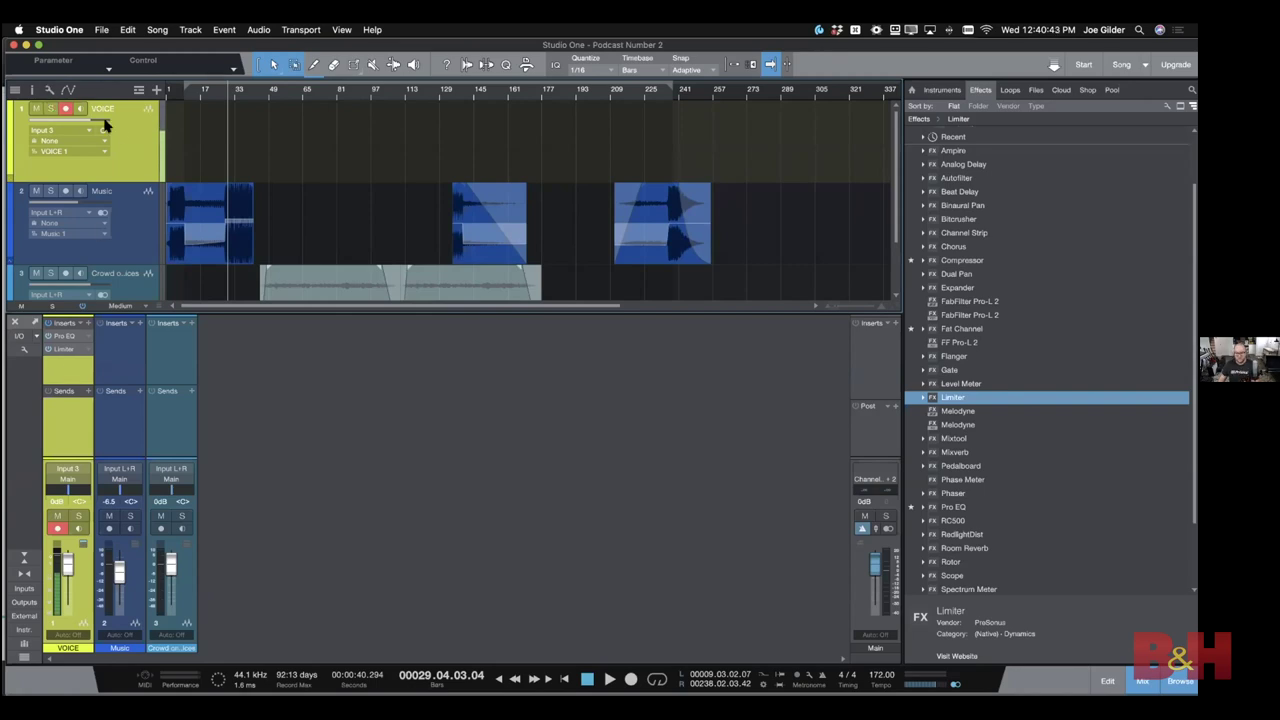
Select both muted crowd clips on the third track and delete them
click(142, 200)
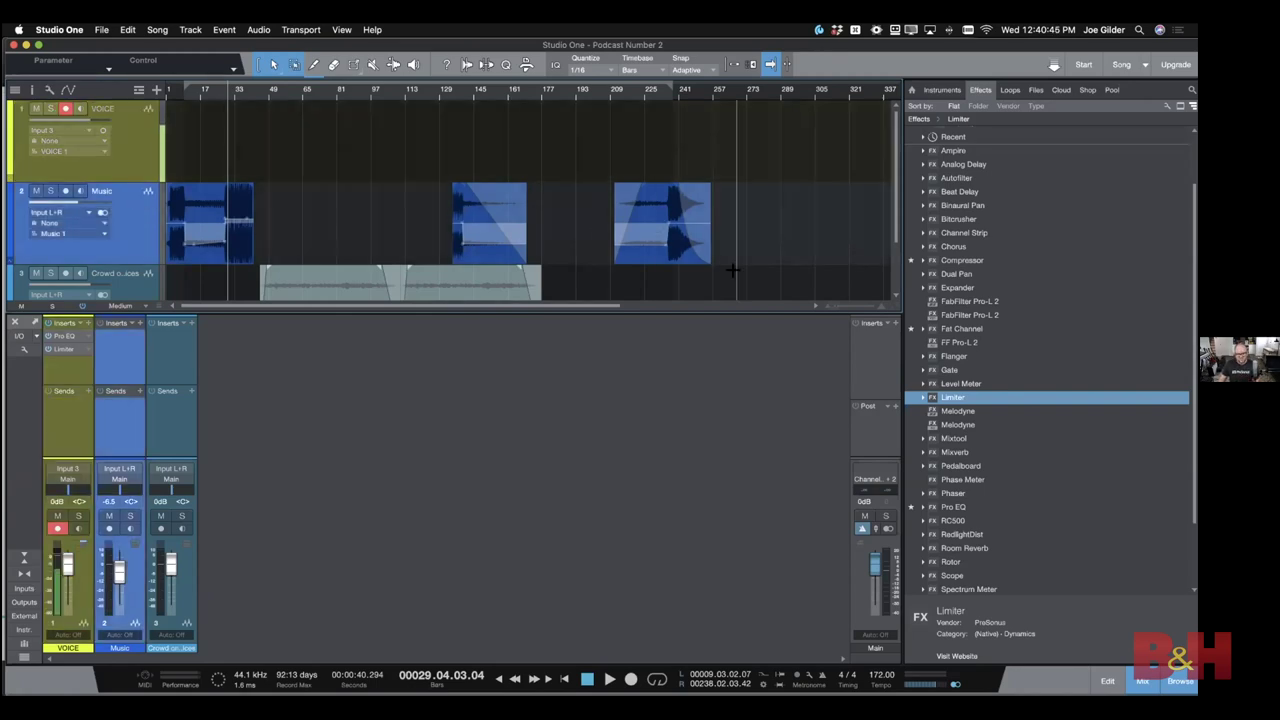
click(489, 265)
scroll(317, 220, down, 2)
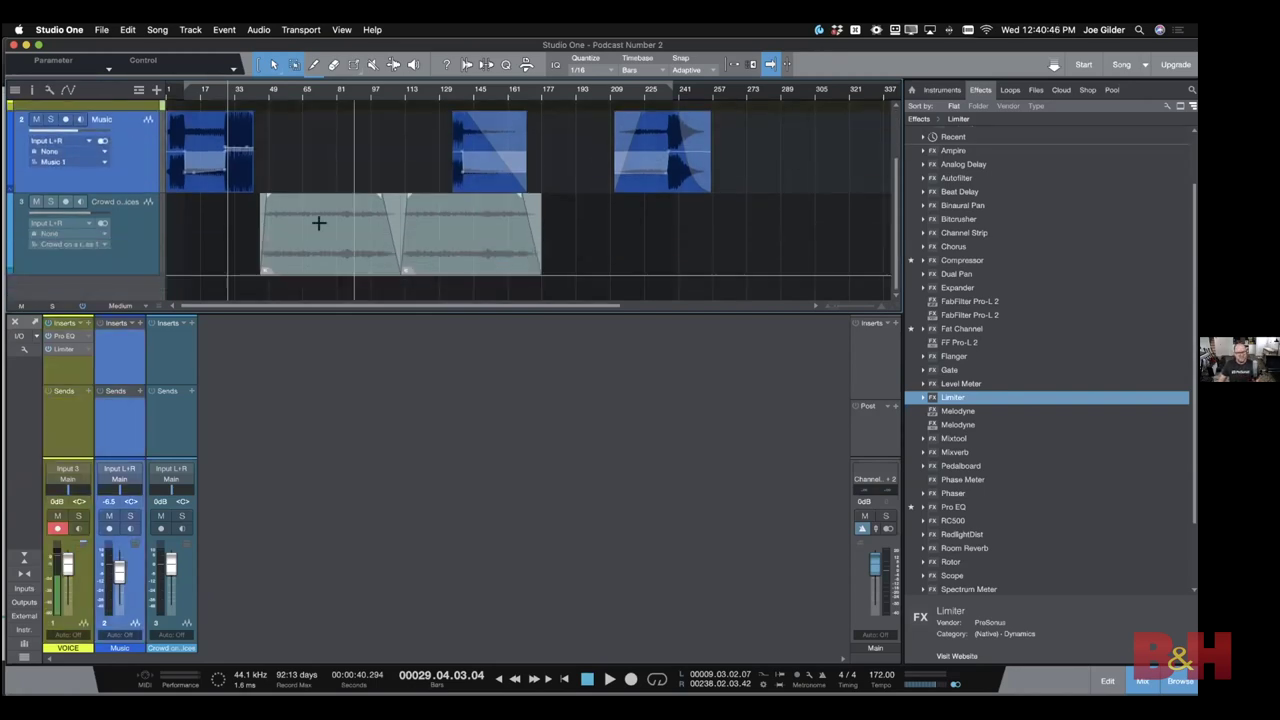
click(626, 249)
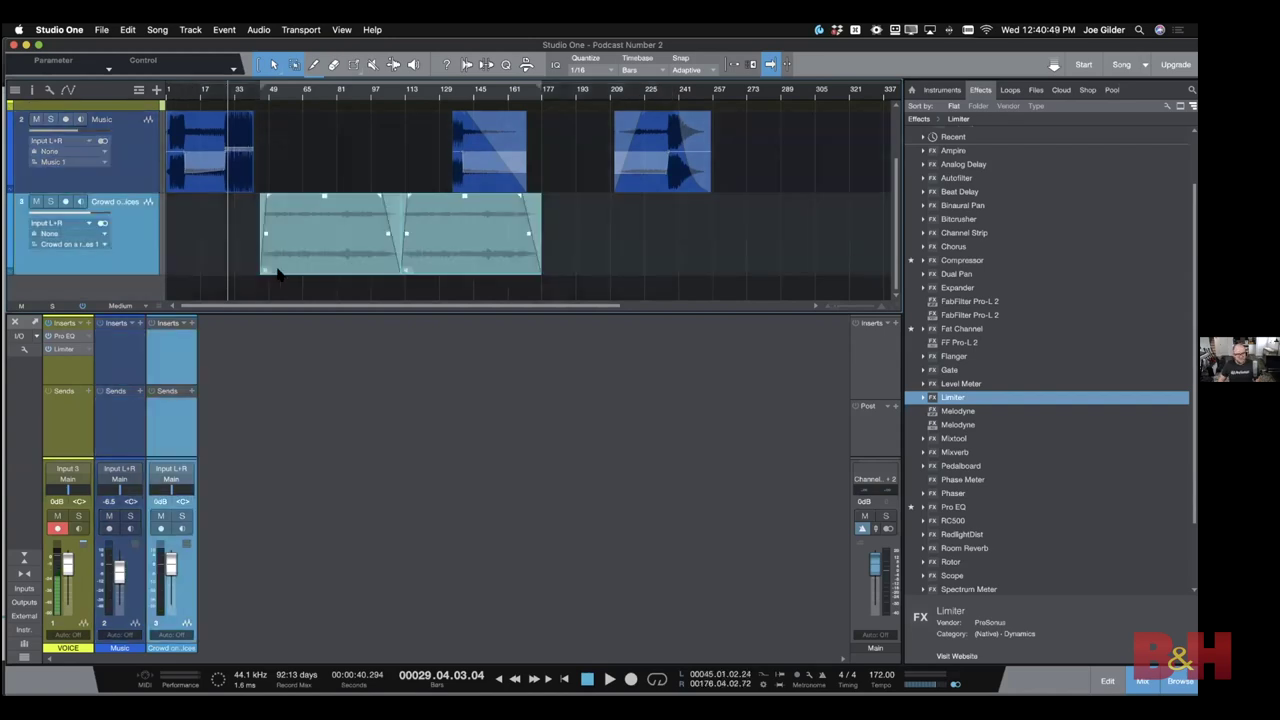
key(Delete)
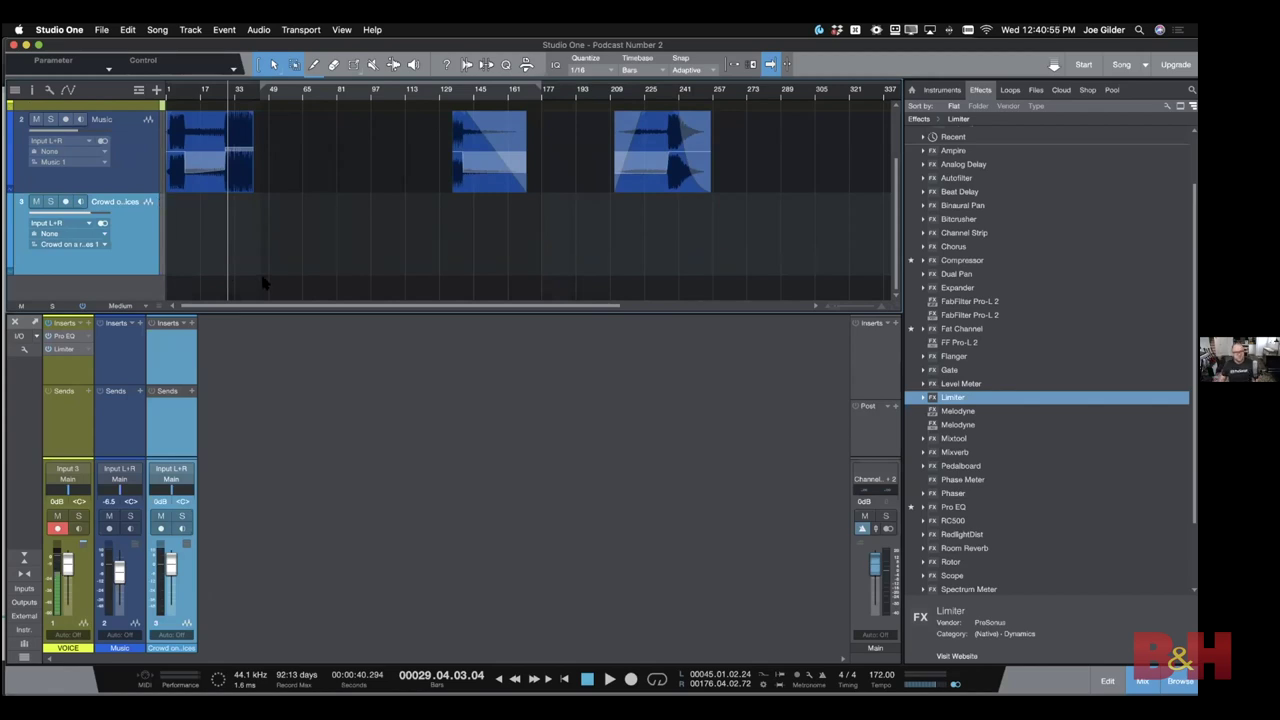
Play the start of the intro music from bar 1, stop, and place the playhead near bar 9 where the music level drops
scroll(263, 283, up, 2)
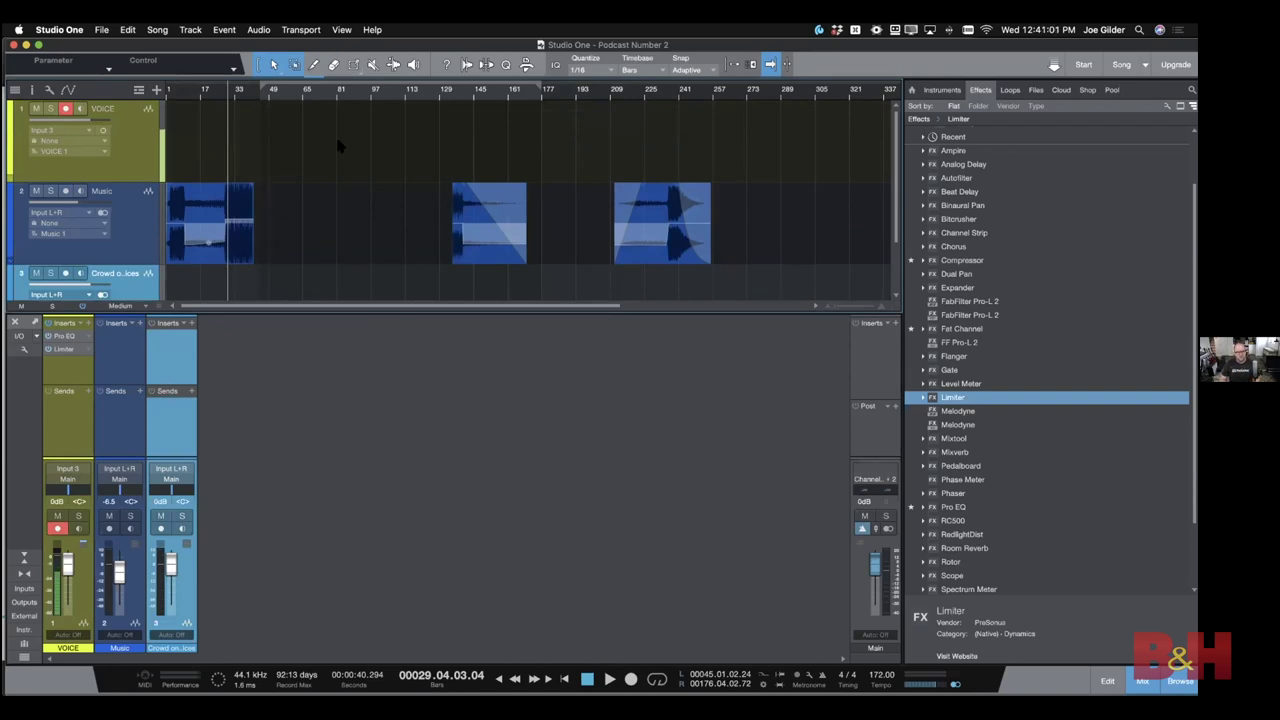
key(comma)
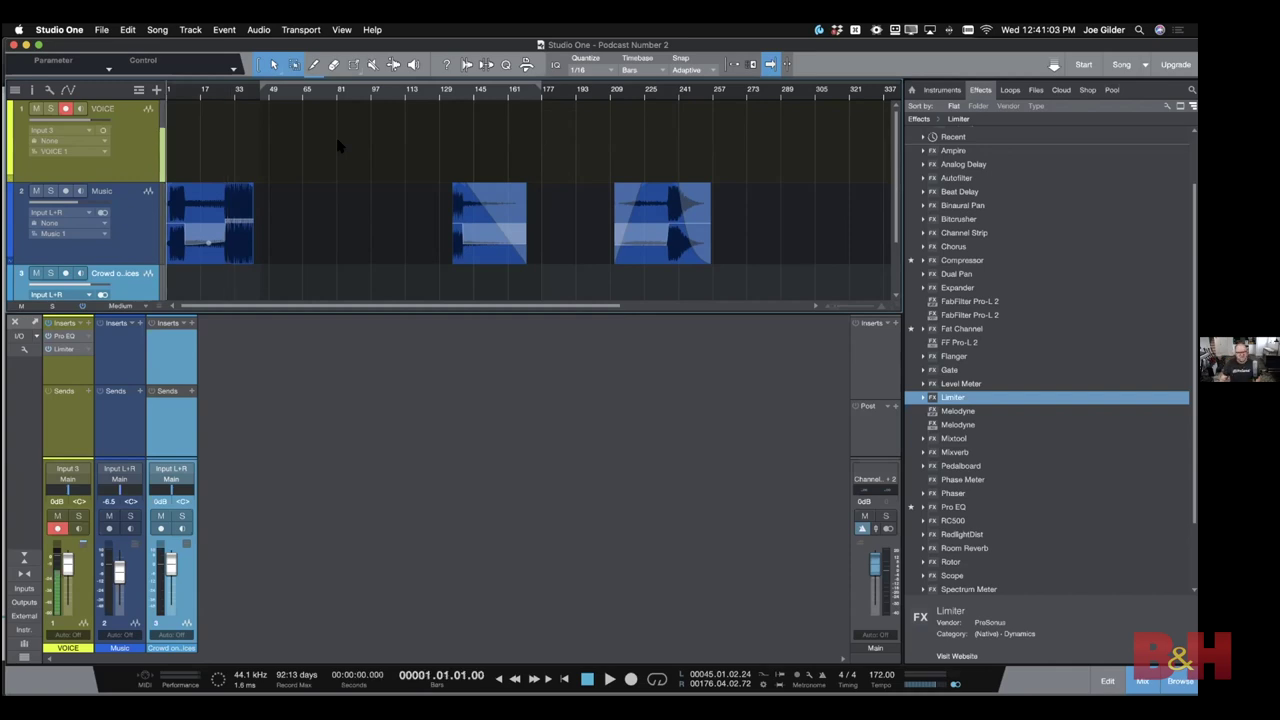
key(e)
scroll(233, 222, left, 5)
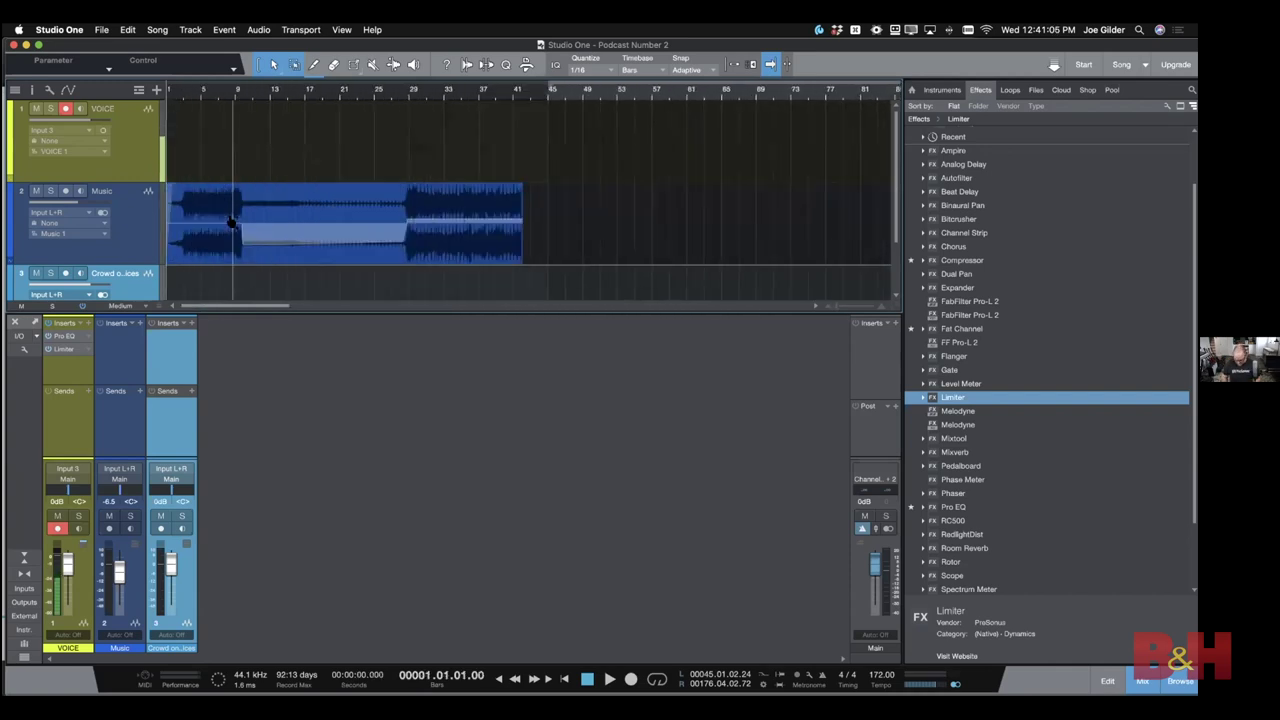
key(space)
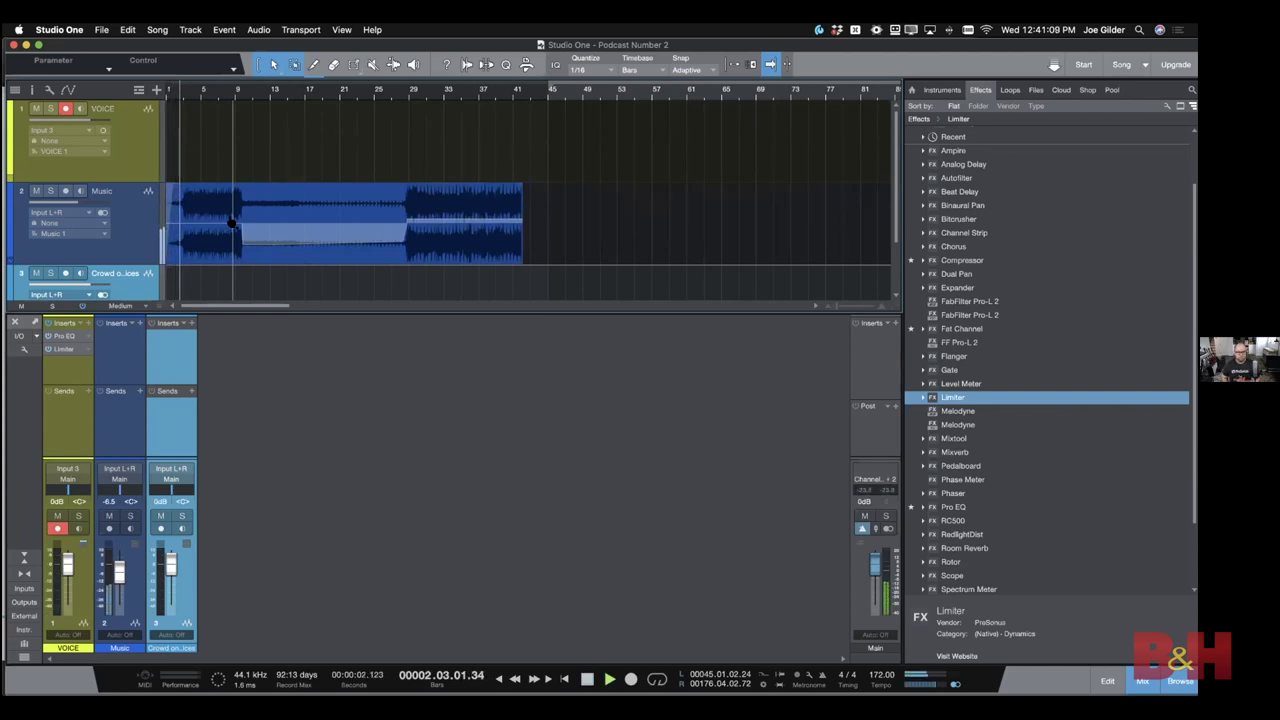
key(space)
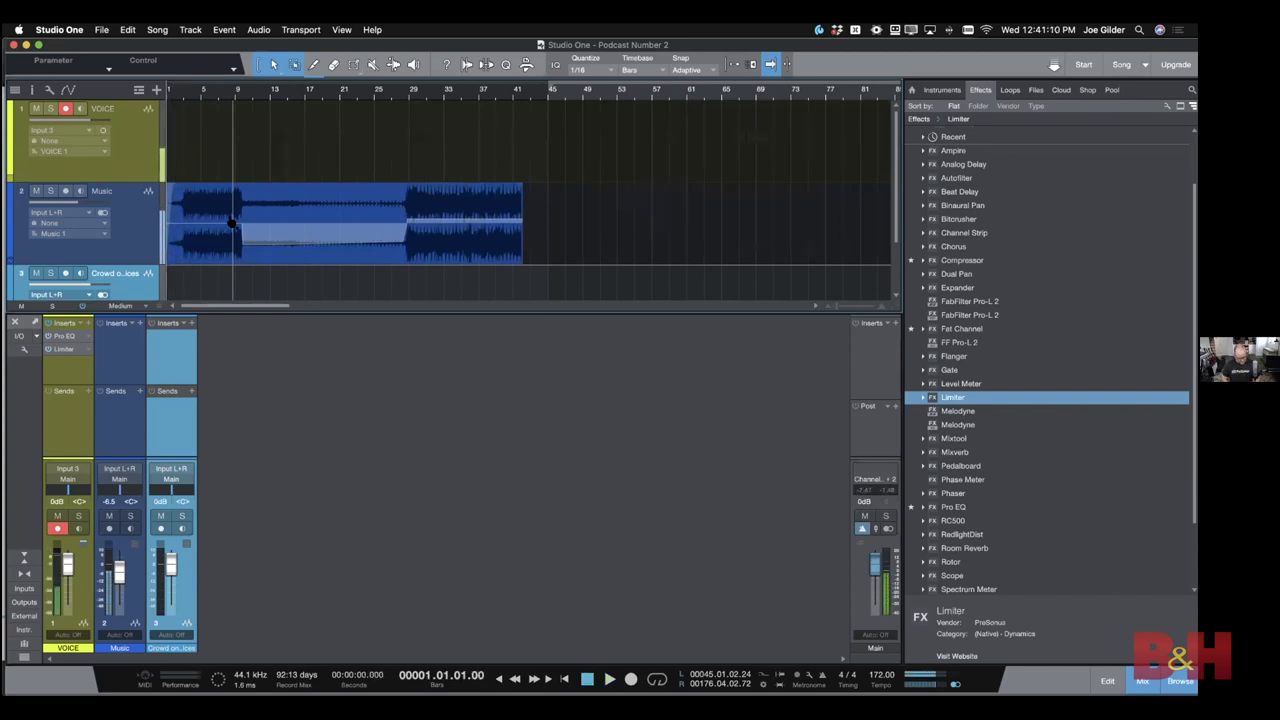
click(238, 92)
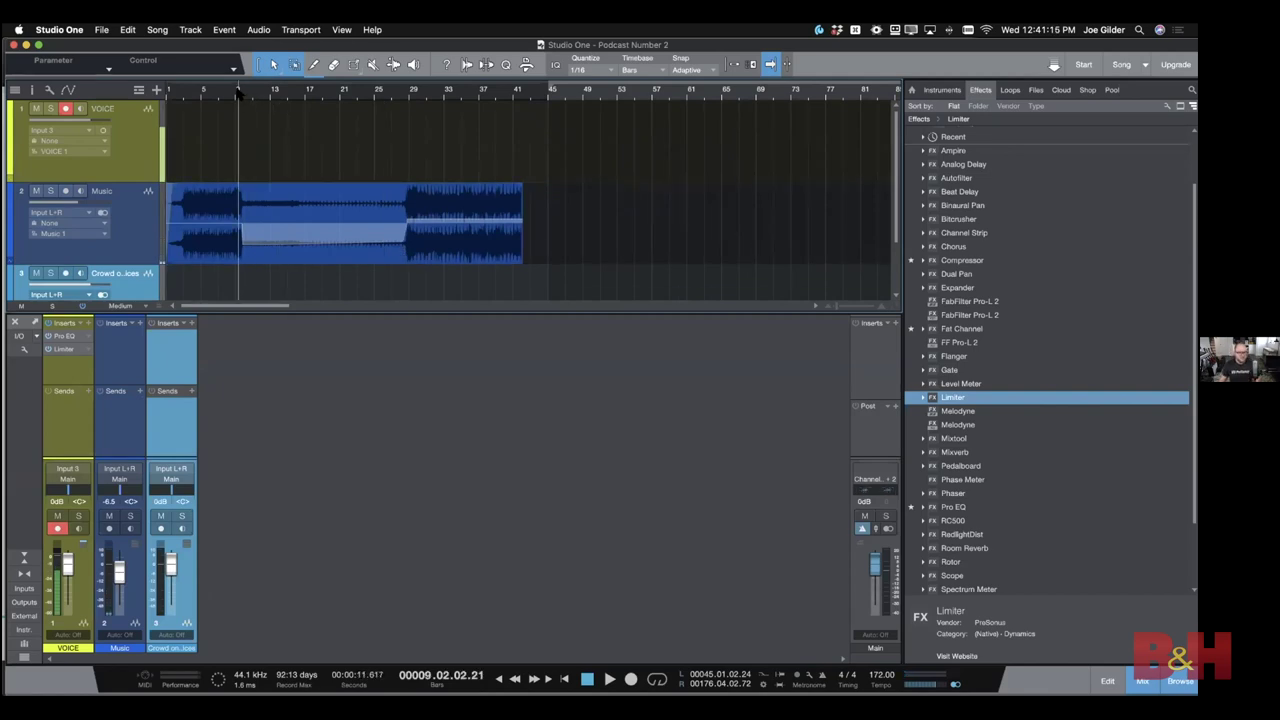
Look over the music clips and the empty voice and crowd tracks along the whole timeline
key(e)
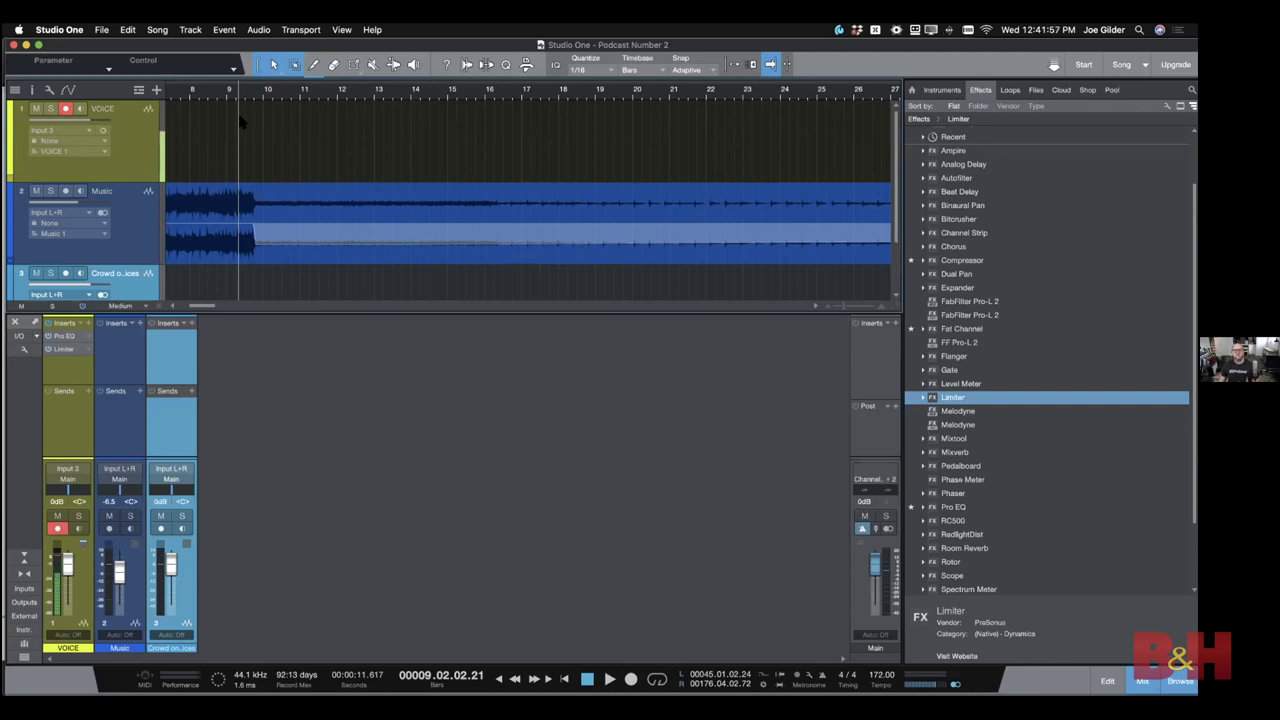
scroll(401, 198, down, 5)
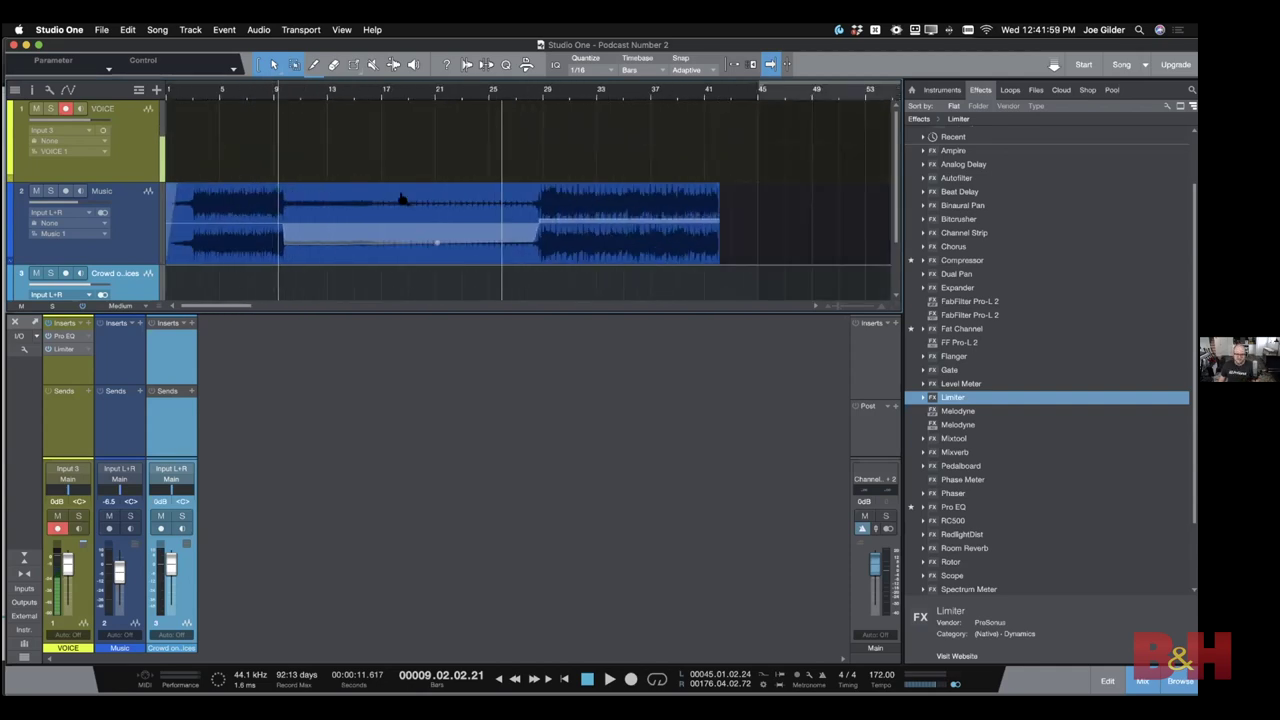
scroll(500, 245, down, 3)
scroll(500, 245, down, 2)
scroll(500, 245, down, 5)
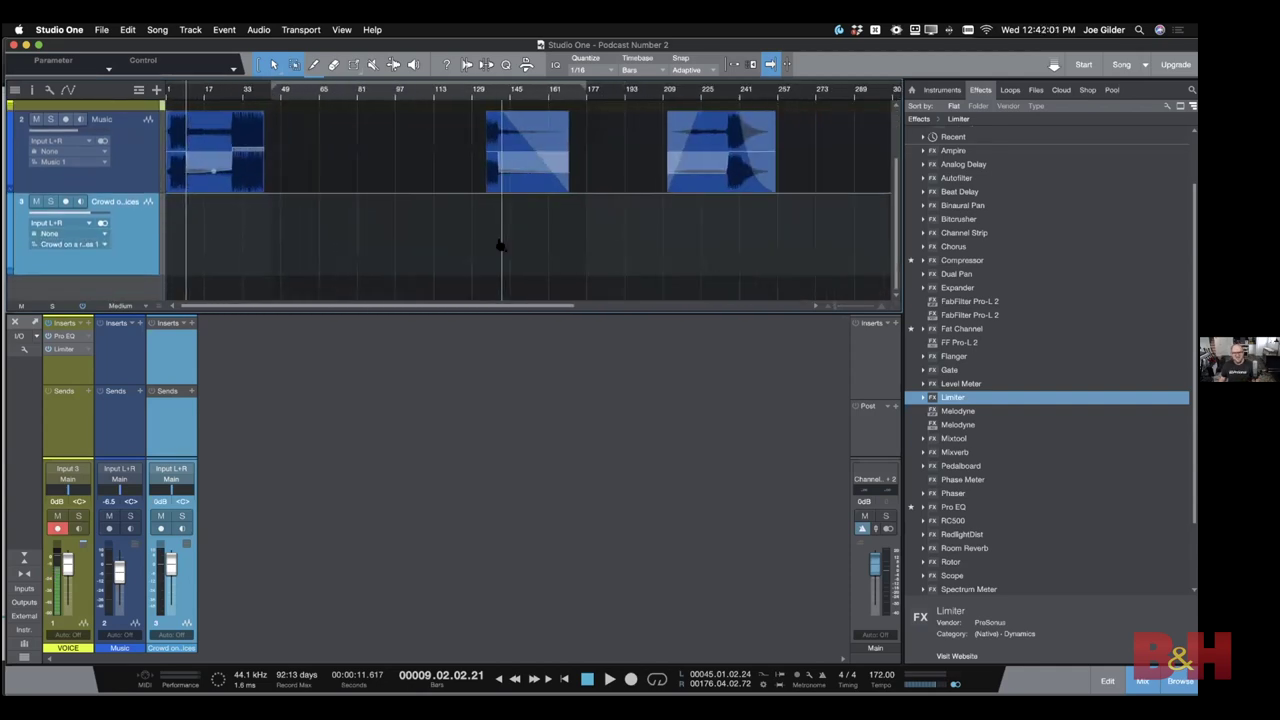
scroll(500, 245, down, 1)
scroll(500, 245, up, 2)
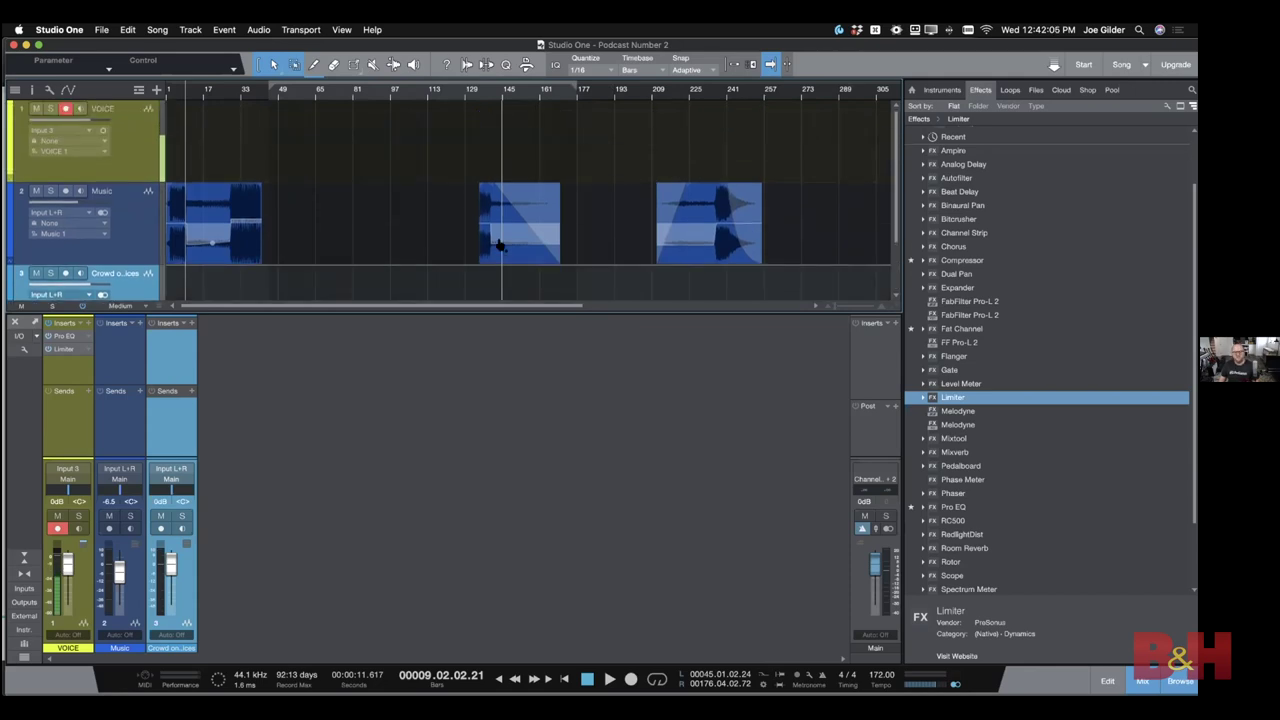
scroll(335, 215, down, 1)
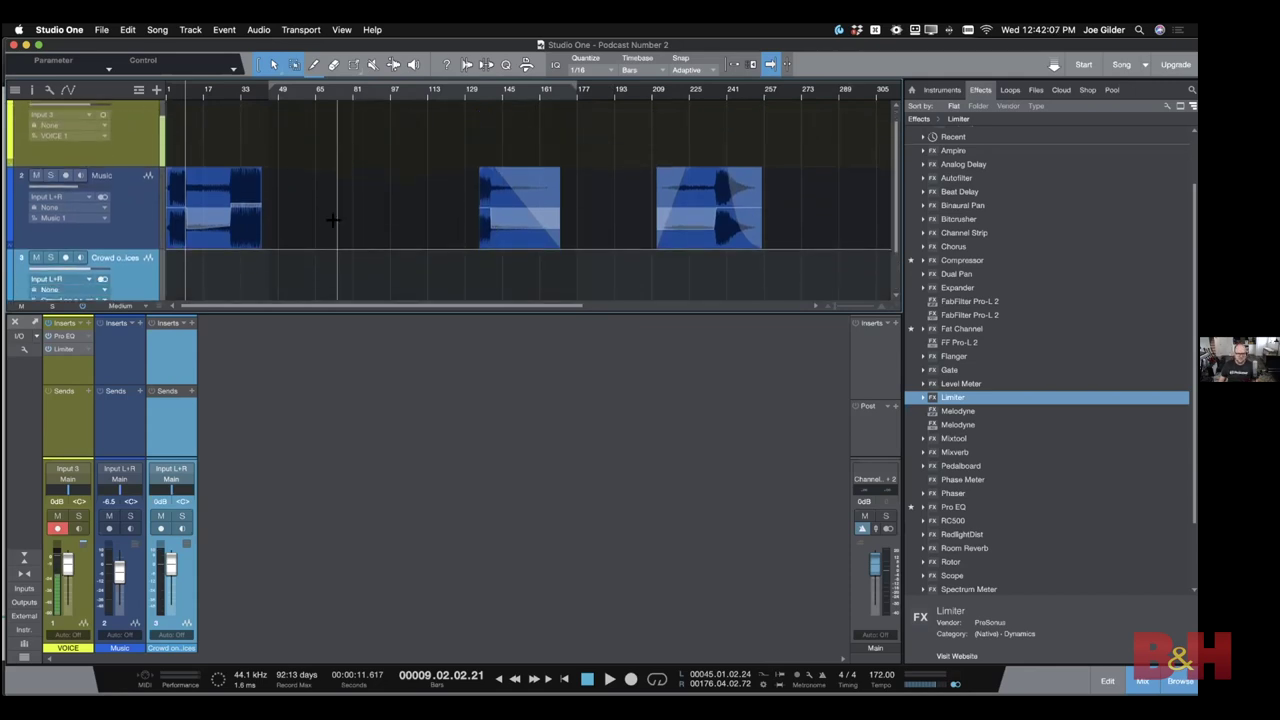
scroll(336, 215, down, 3)
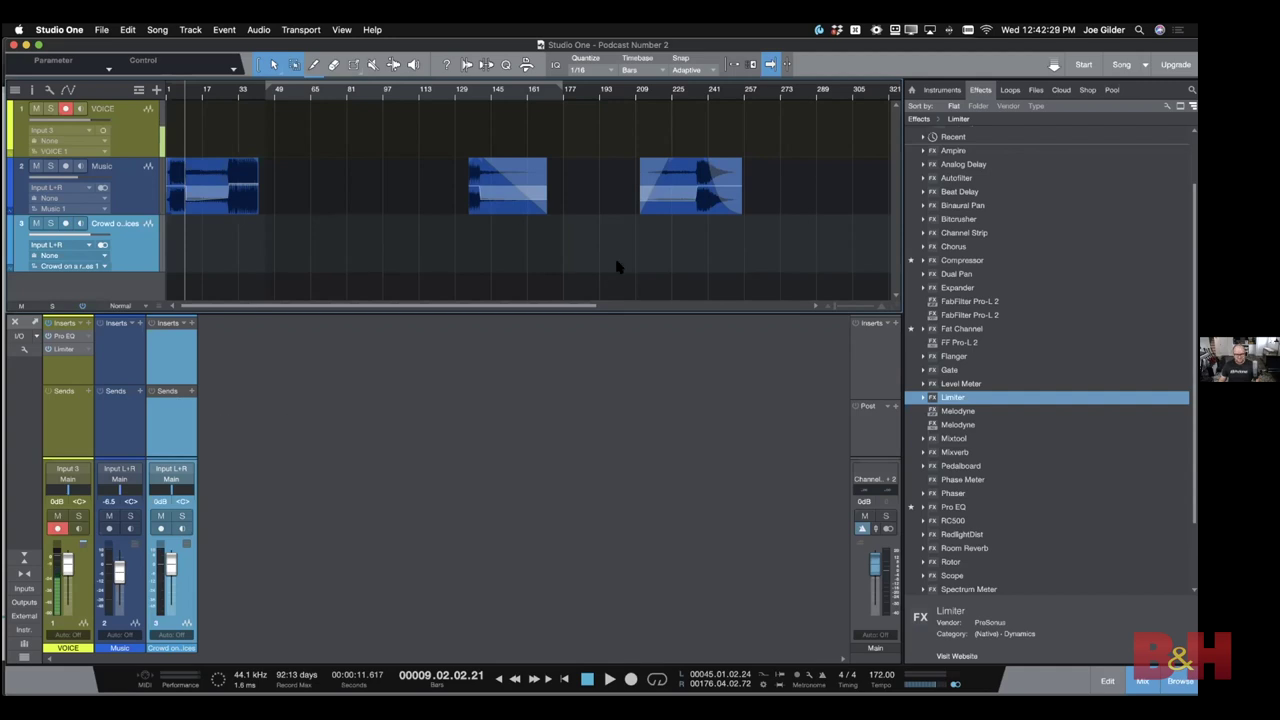
Open the Export Mixdown settings for the song and choose MP3 File as the format
key(super+e)
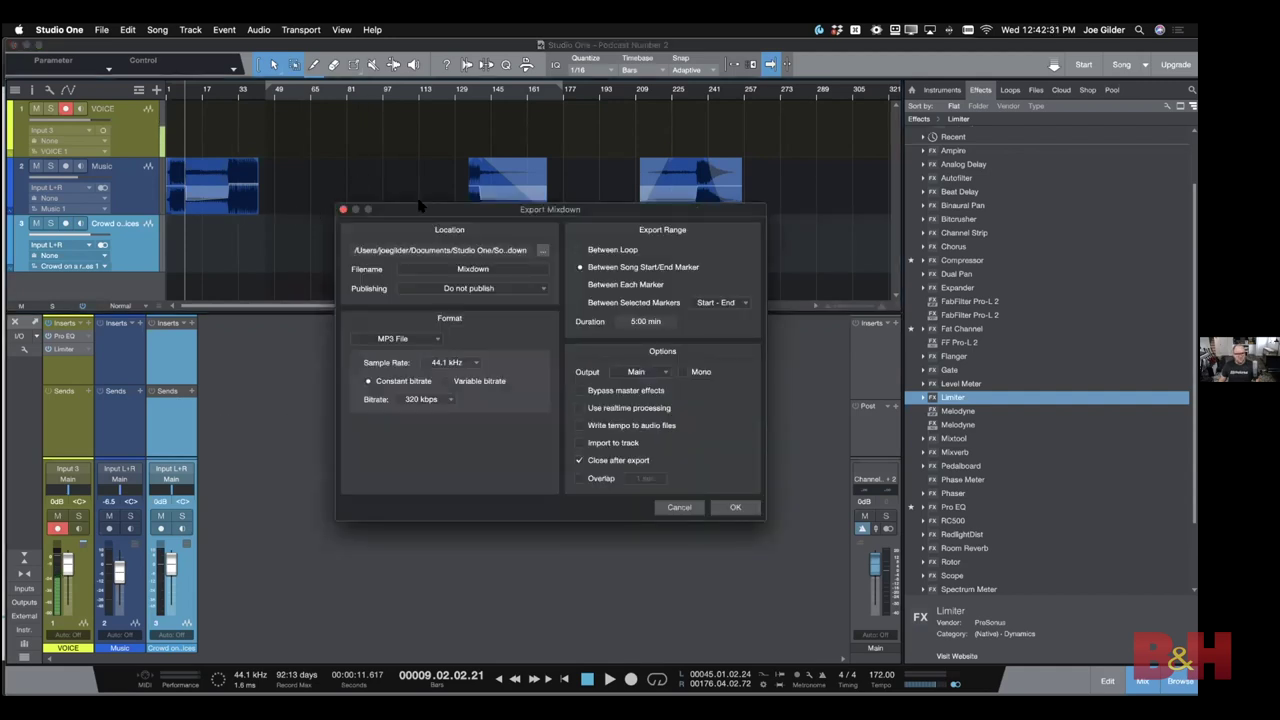
drag(455, 209, 382, 150)
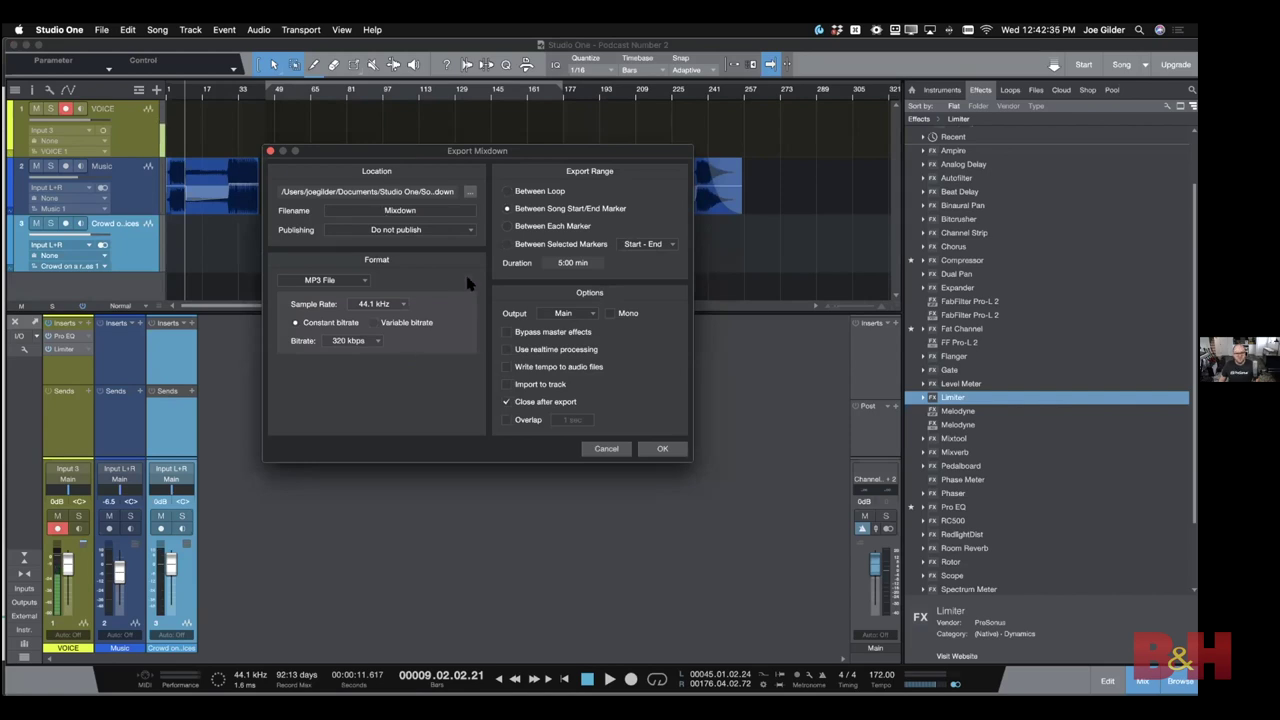
click(335, 281)
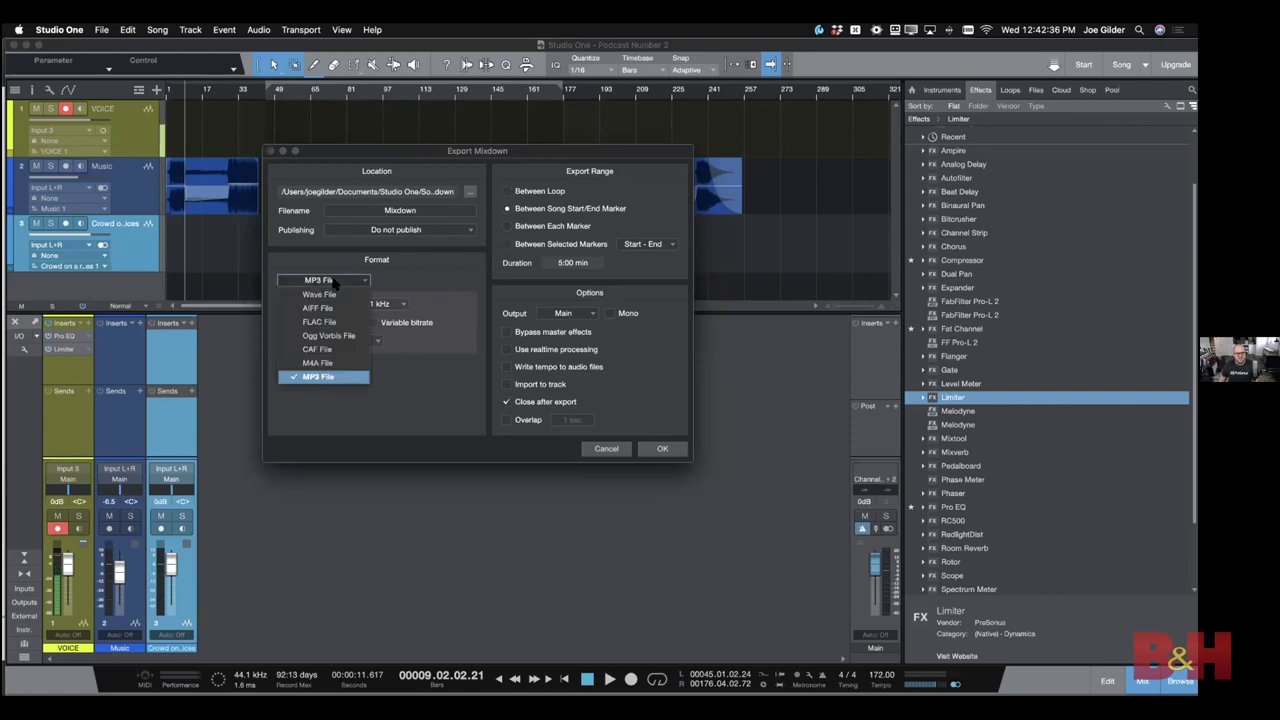
click(318, 376)
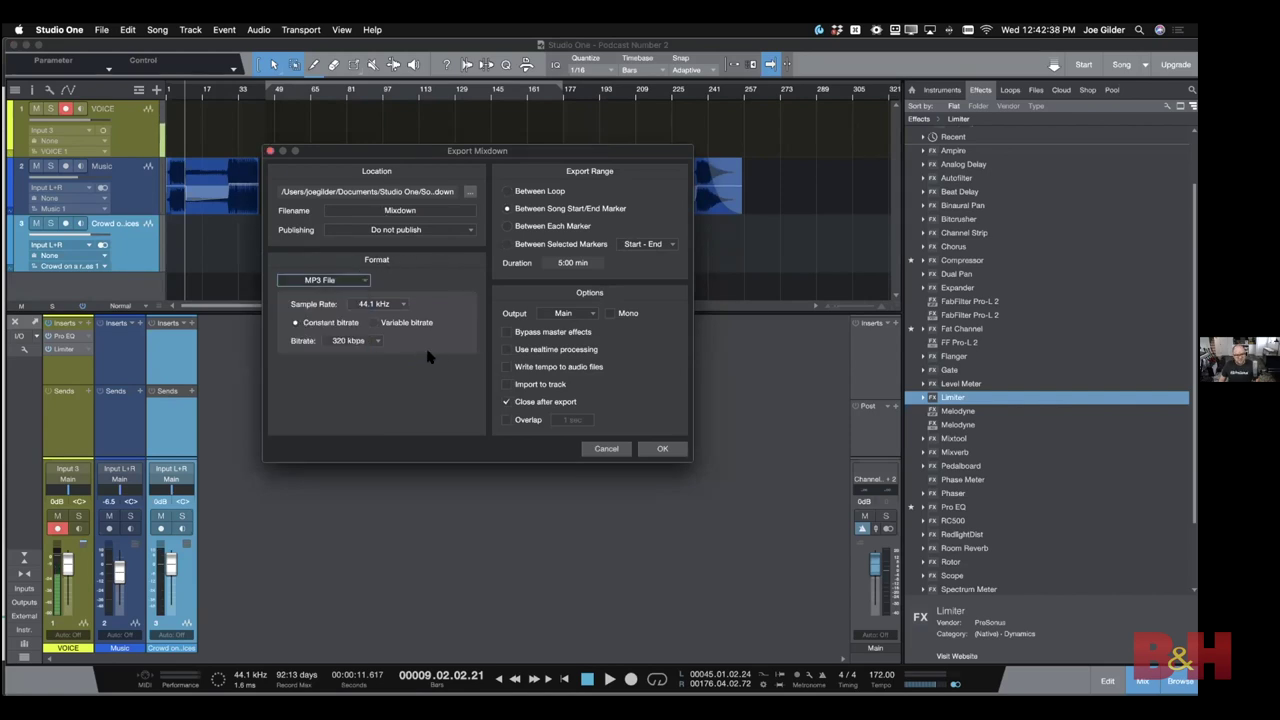
Set the MP3 export bitrate to 128 kbps after looking over the available bitrates
click(335, 342)
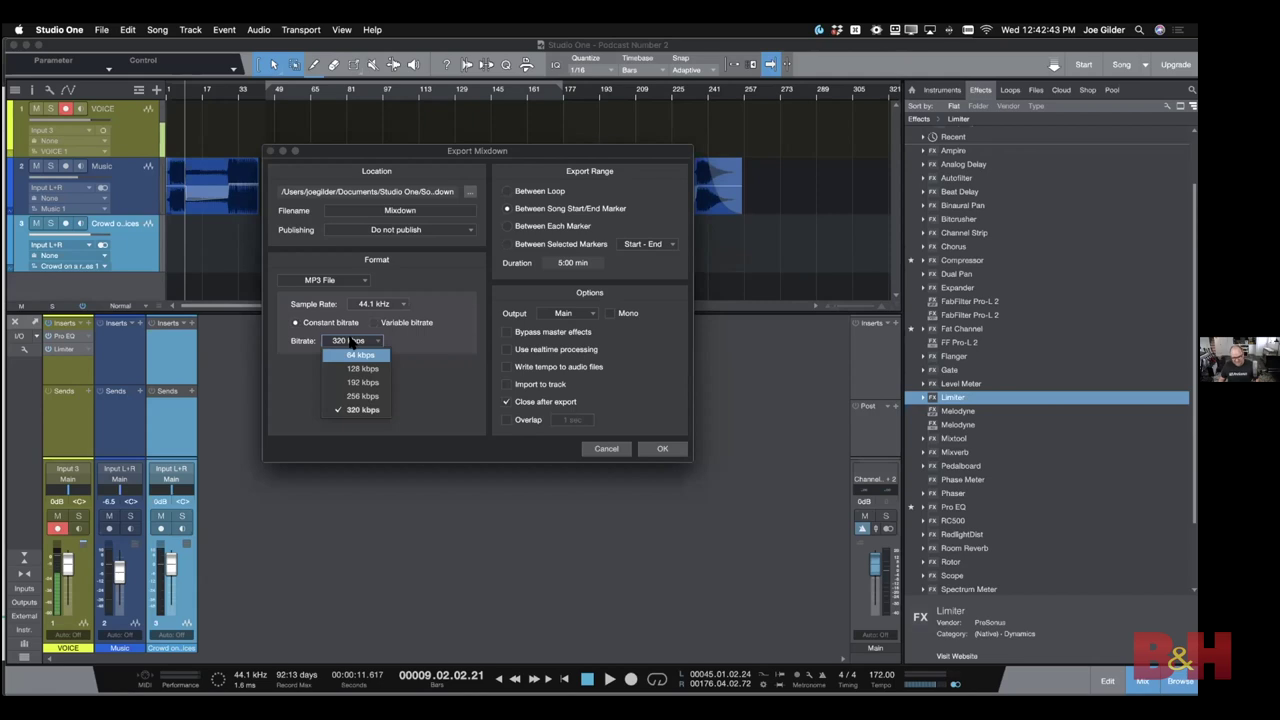
click(408, 348)
click(348, 342)
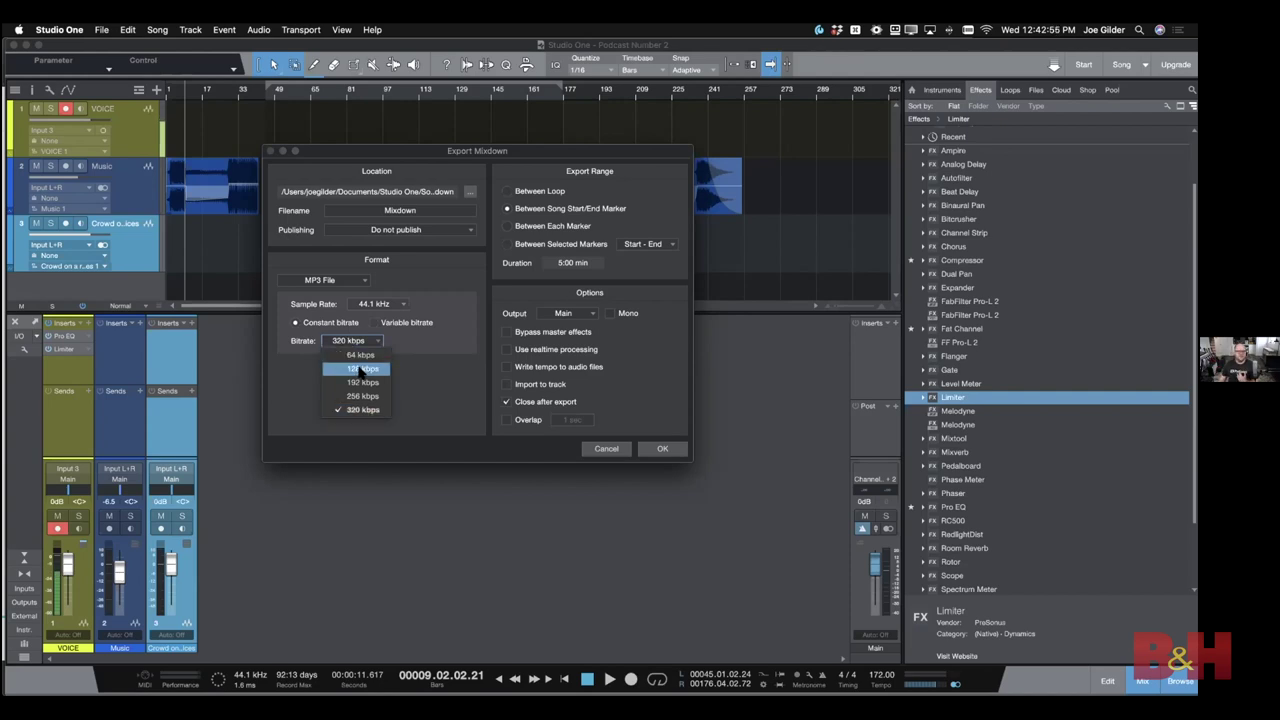
click(358, 370)
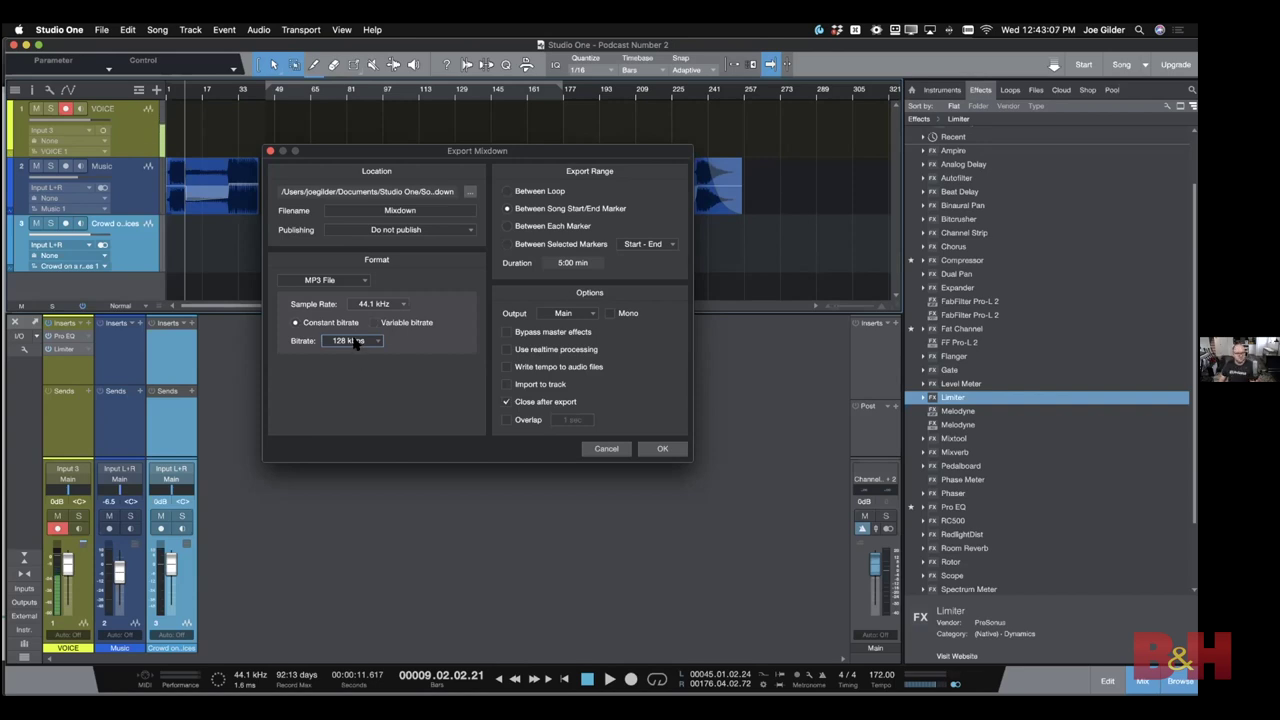
Set the MP3 bitrate back to 320 kbps, review the bitrate choices again and cancel the mixdown export
click(355, 341)
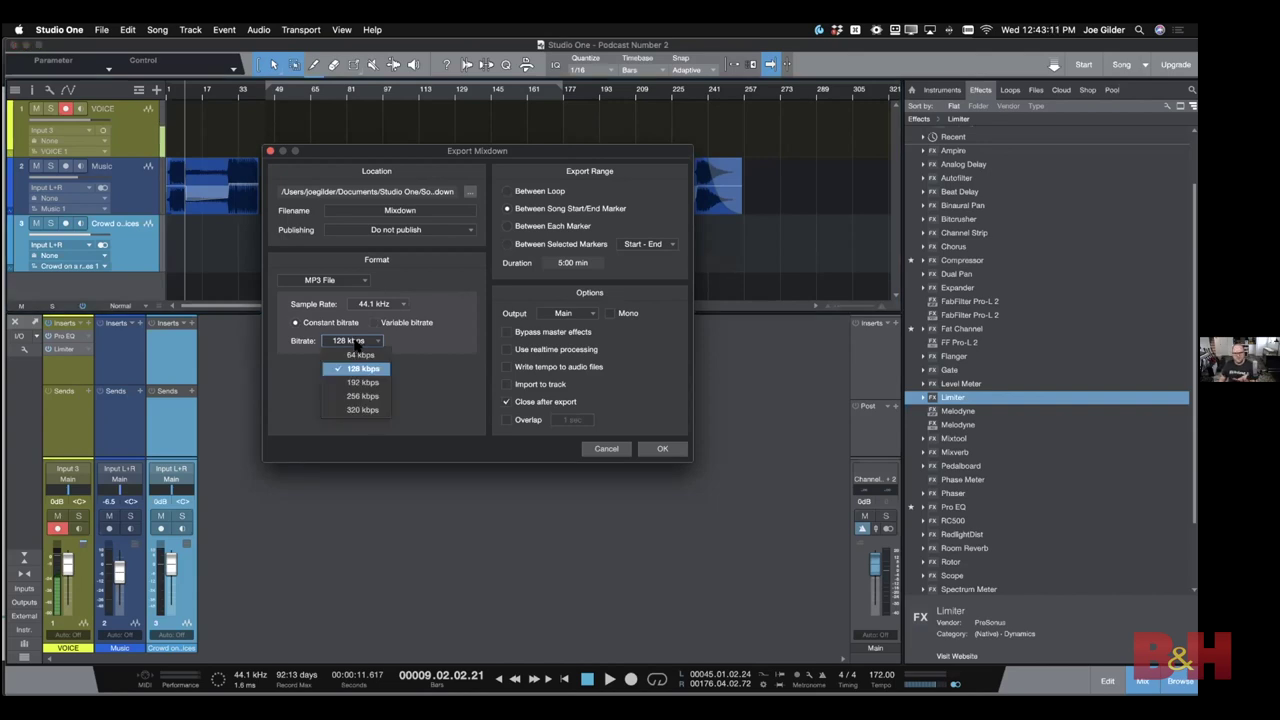
click(363, 409)
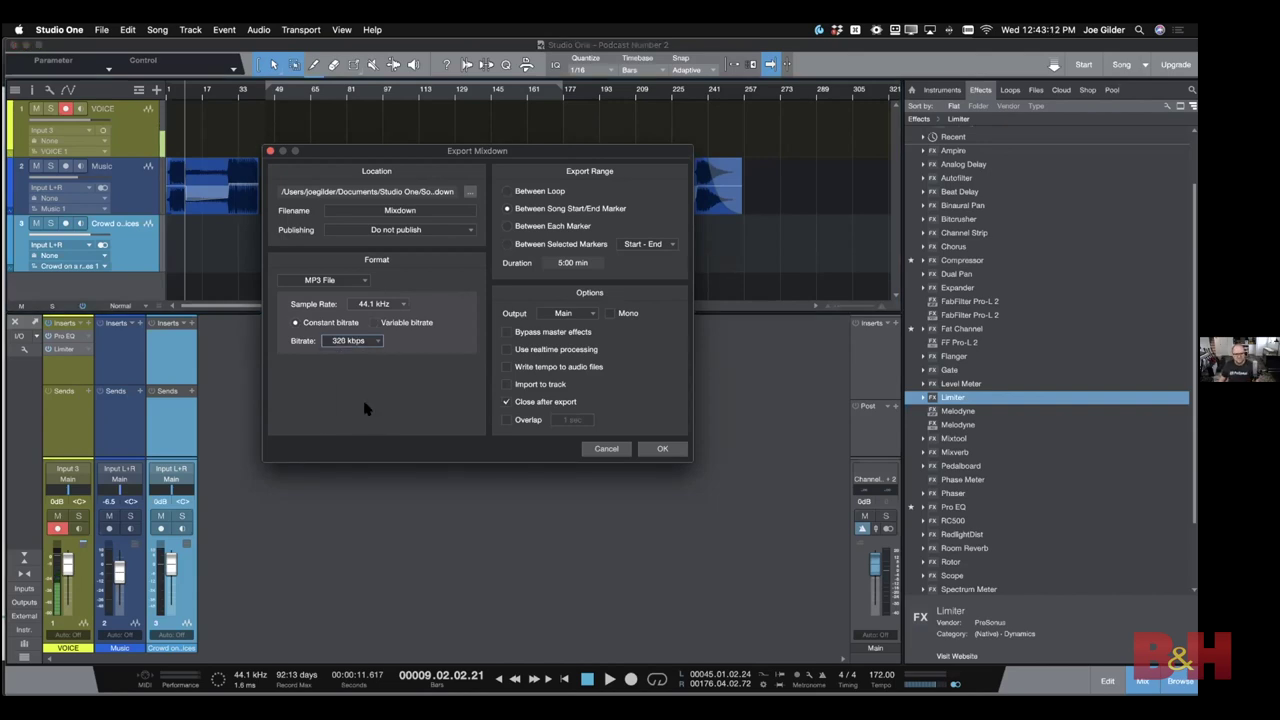
click(358, 341)
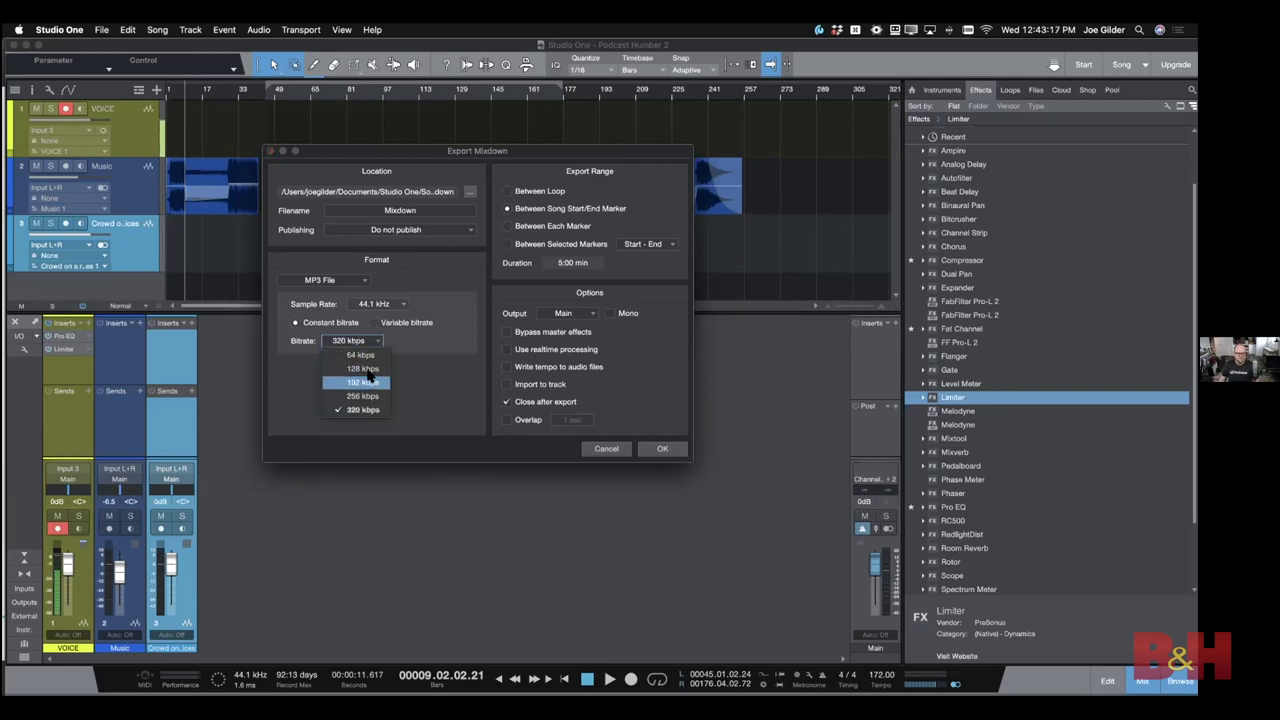
click(385, 358)
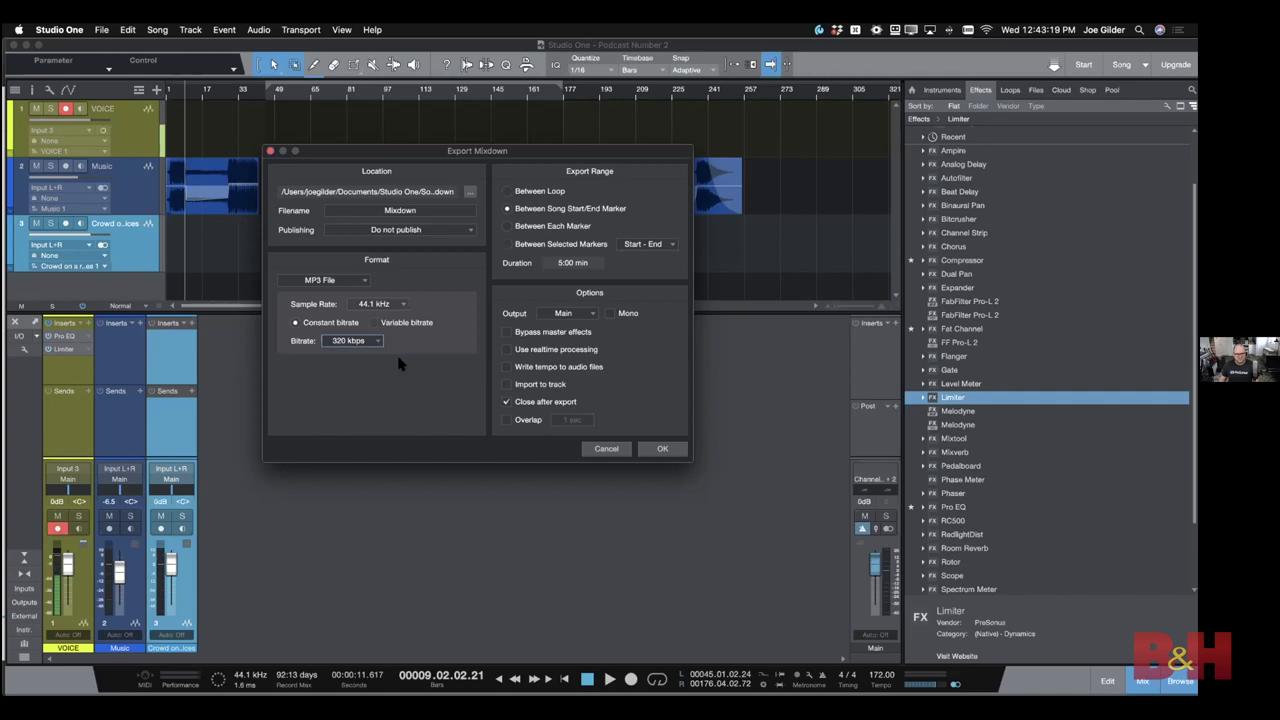
click(606, 449)
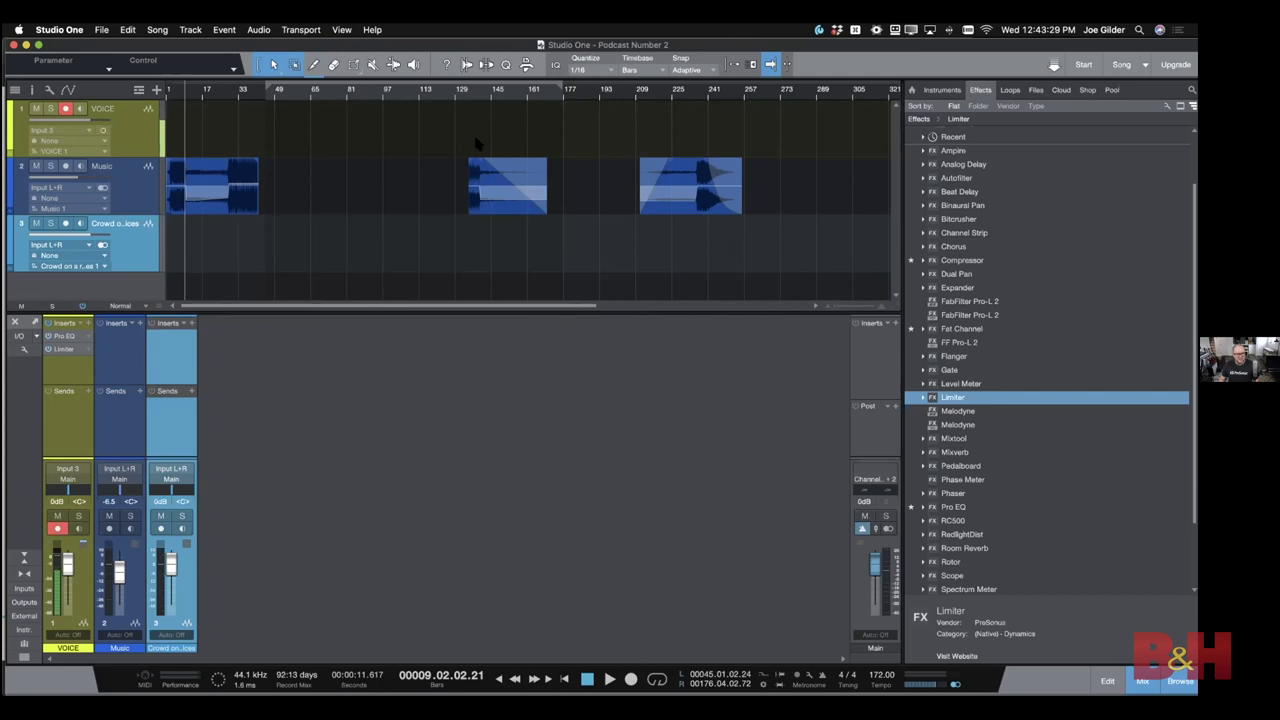
Close the Podcast Number 2 song and open the recent song B&H Podcast
scroll(605, 153, up, 1)
scroll(605, 153, up, 1)
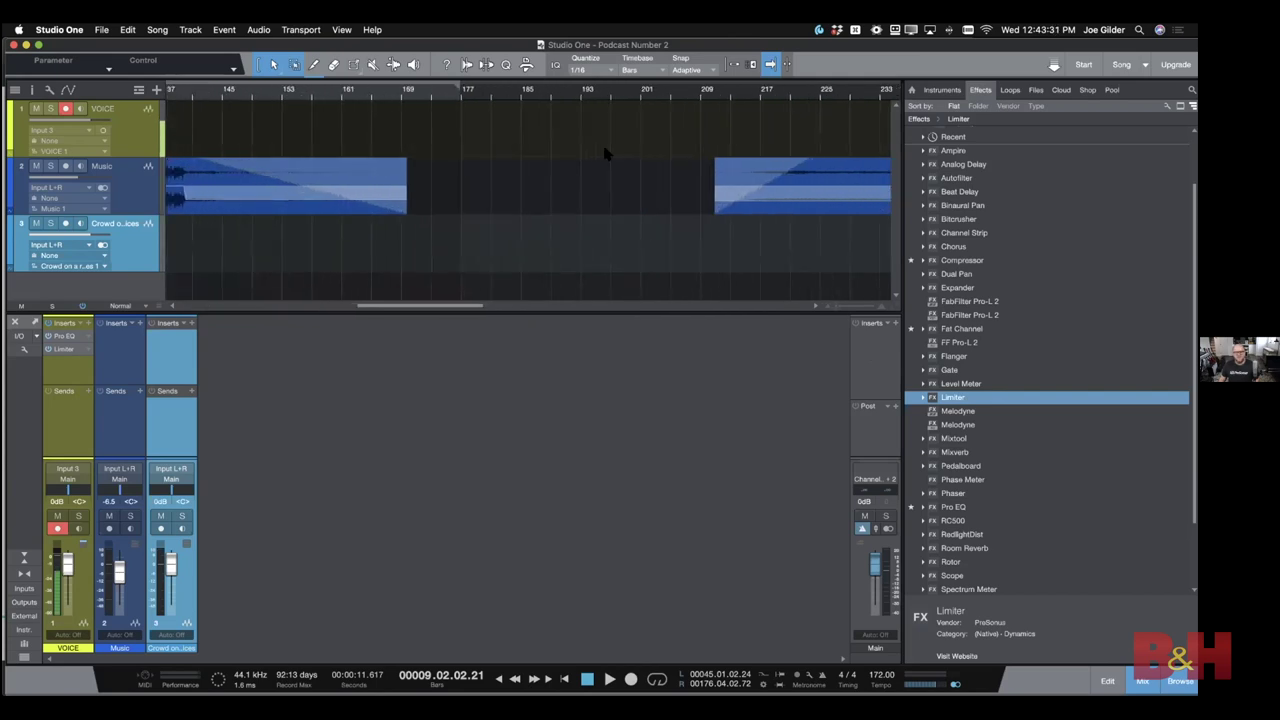
scroll(525, 160, down, 3)
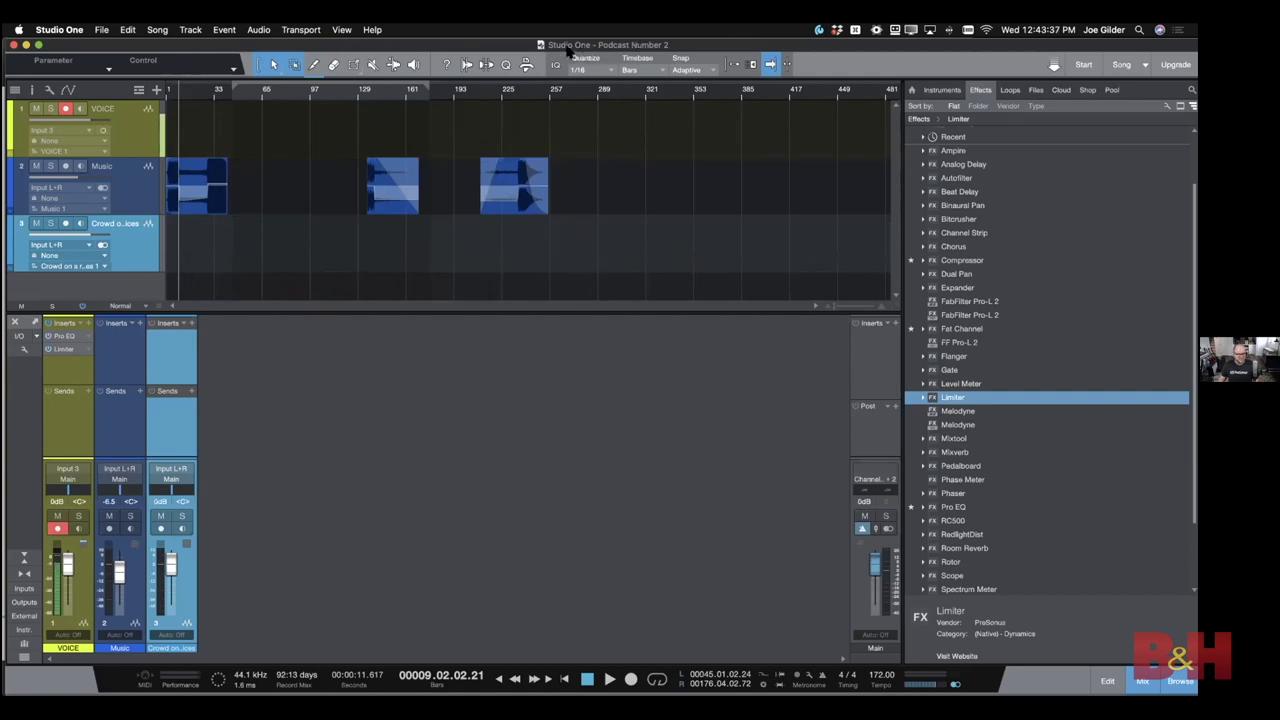
key(super+w)
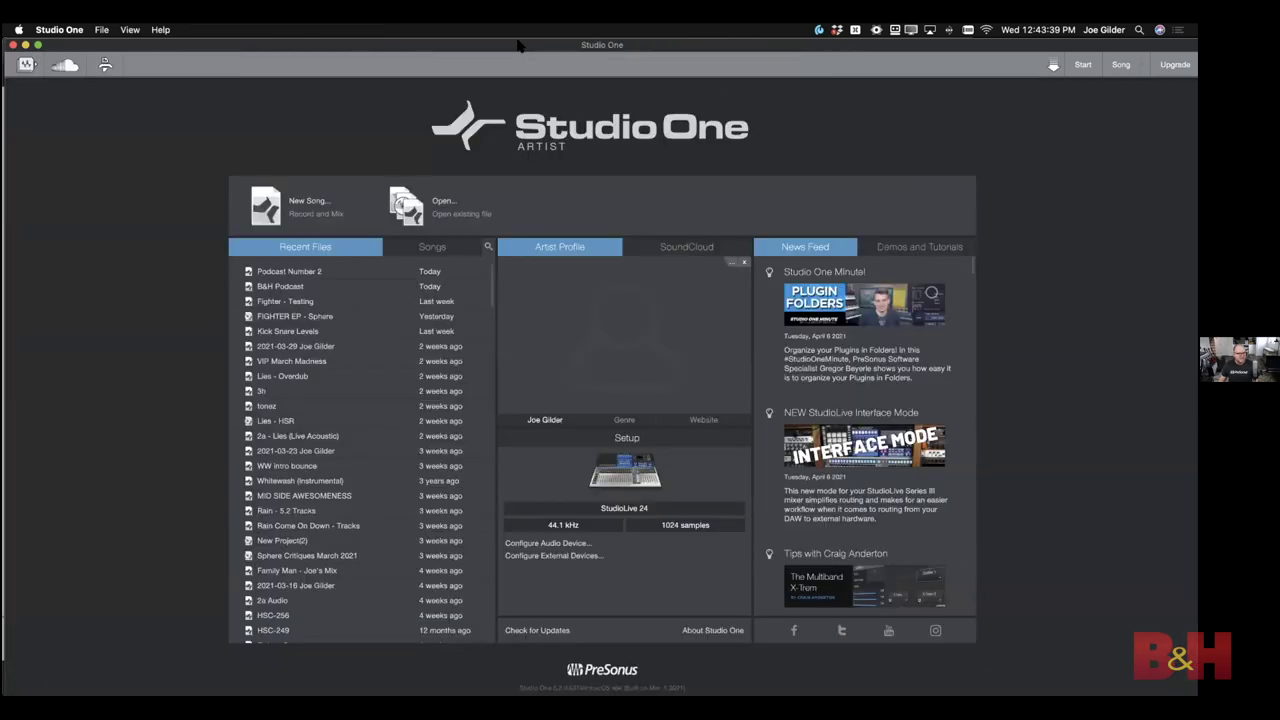
click(275, 286)
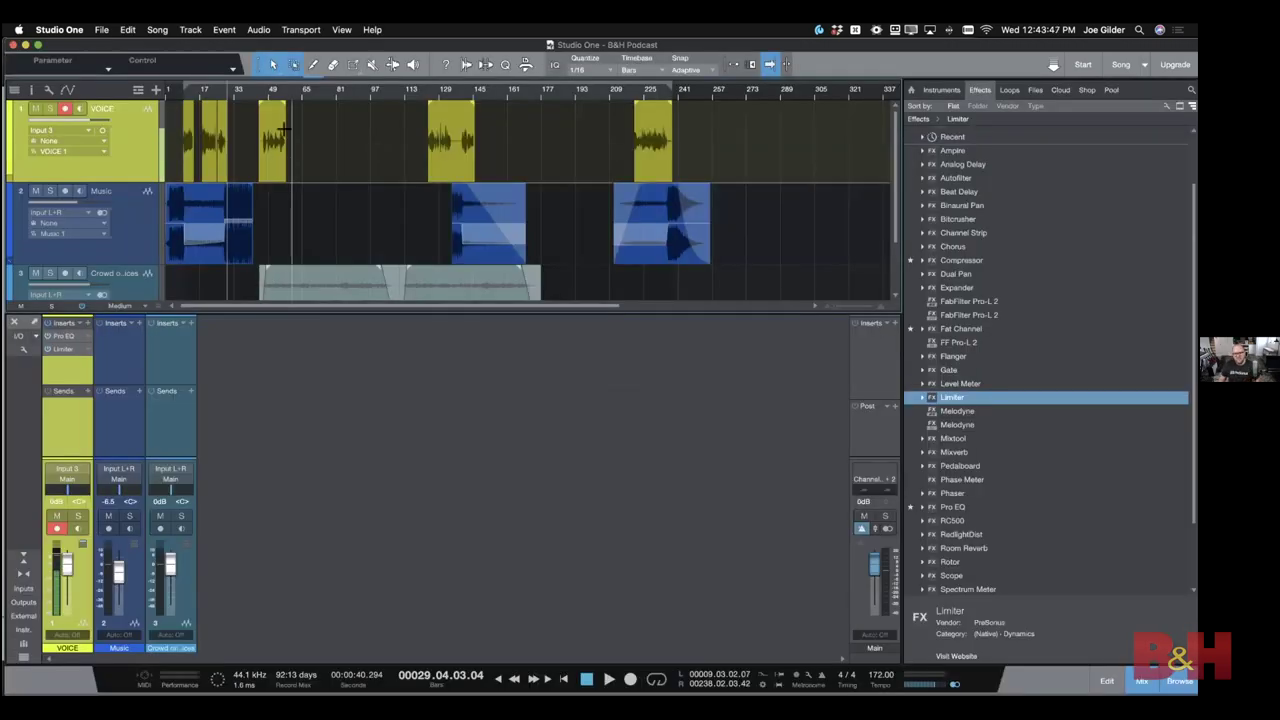
Examine how the voice, music and crowd clips are arranged along the B&H Podcast timeline
scroll(270, 155, up, 5)
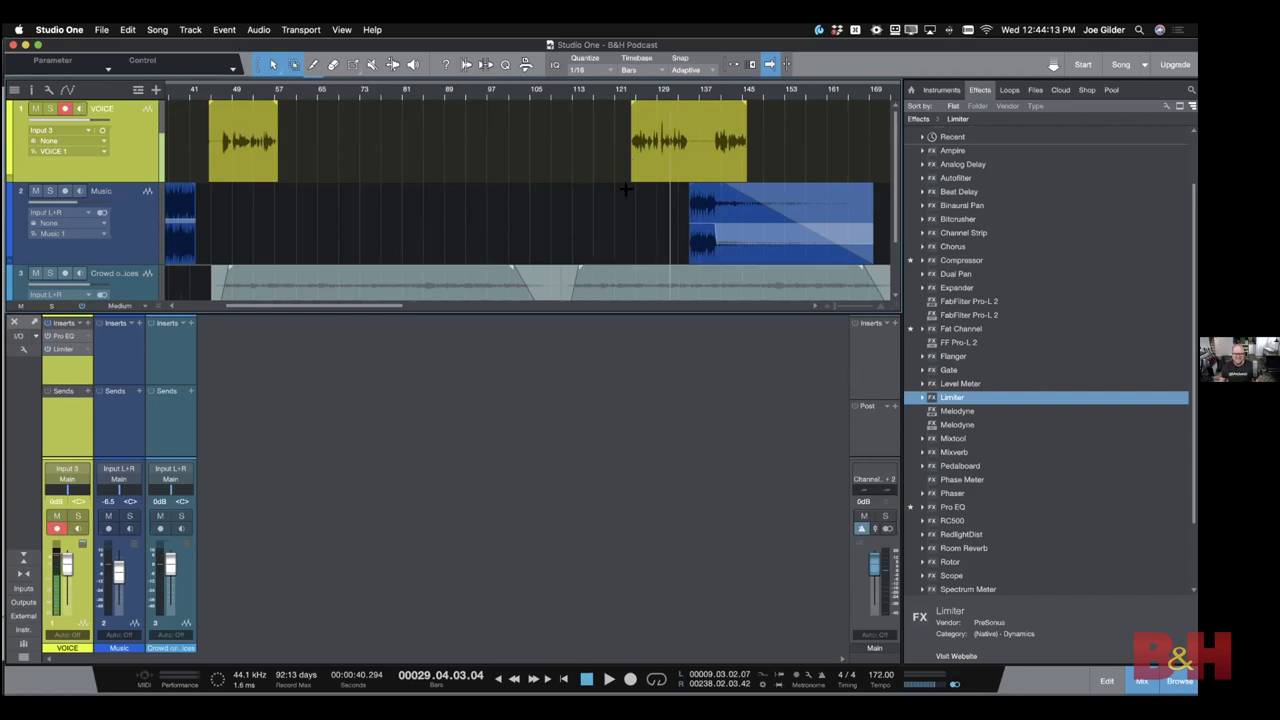
key(w)
key(w)
key(w)
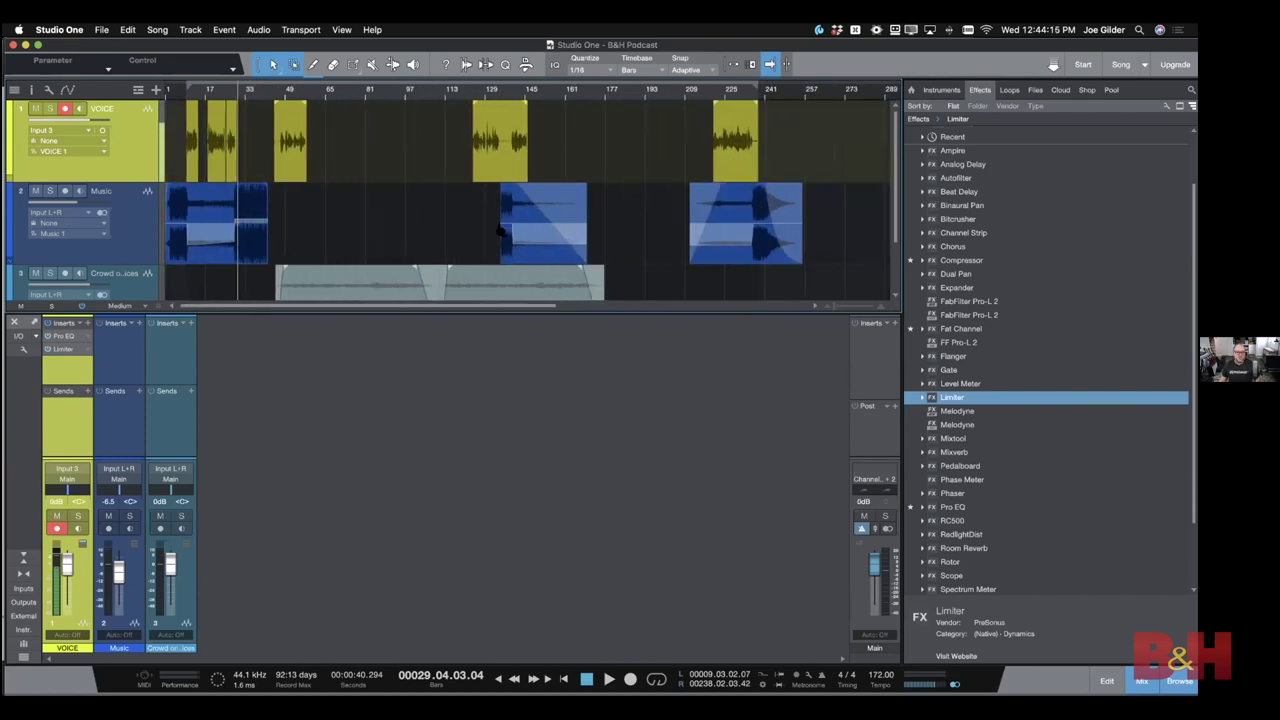
click(460, 221)
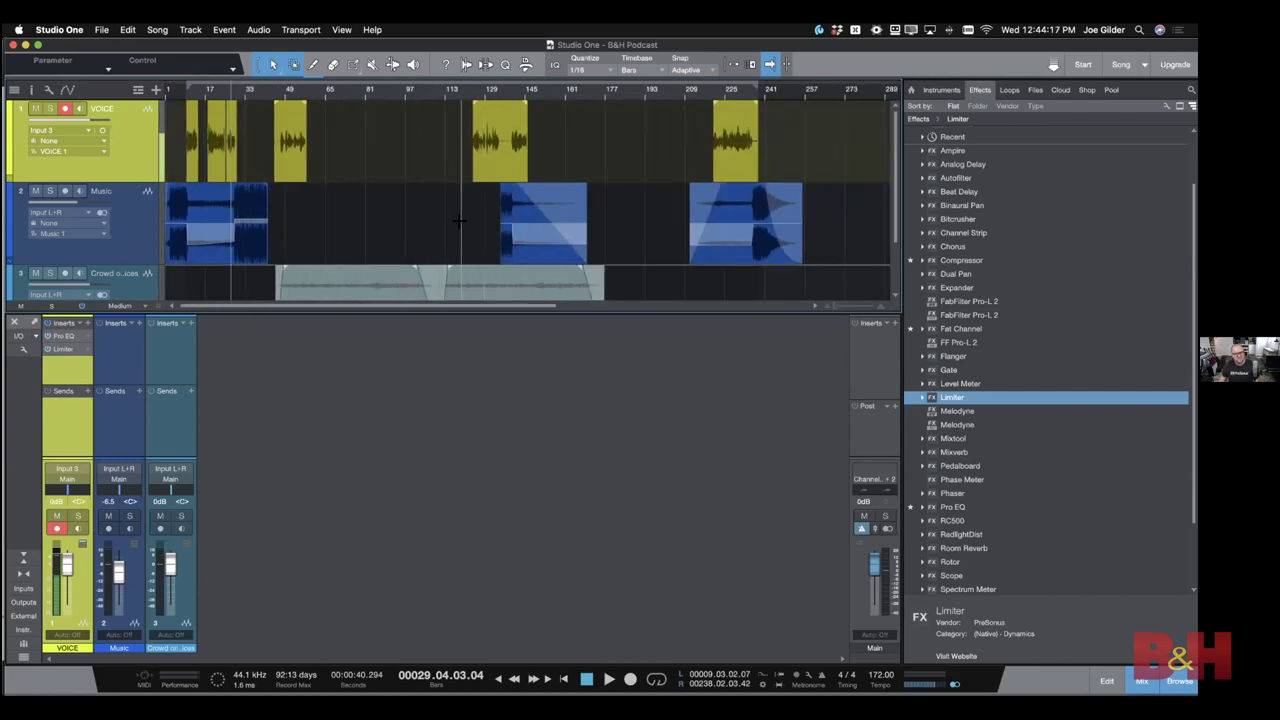
key(e)
scroll(460, 221, left, 4)
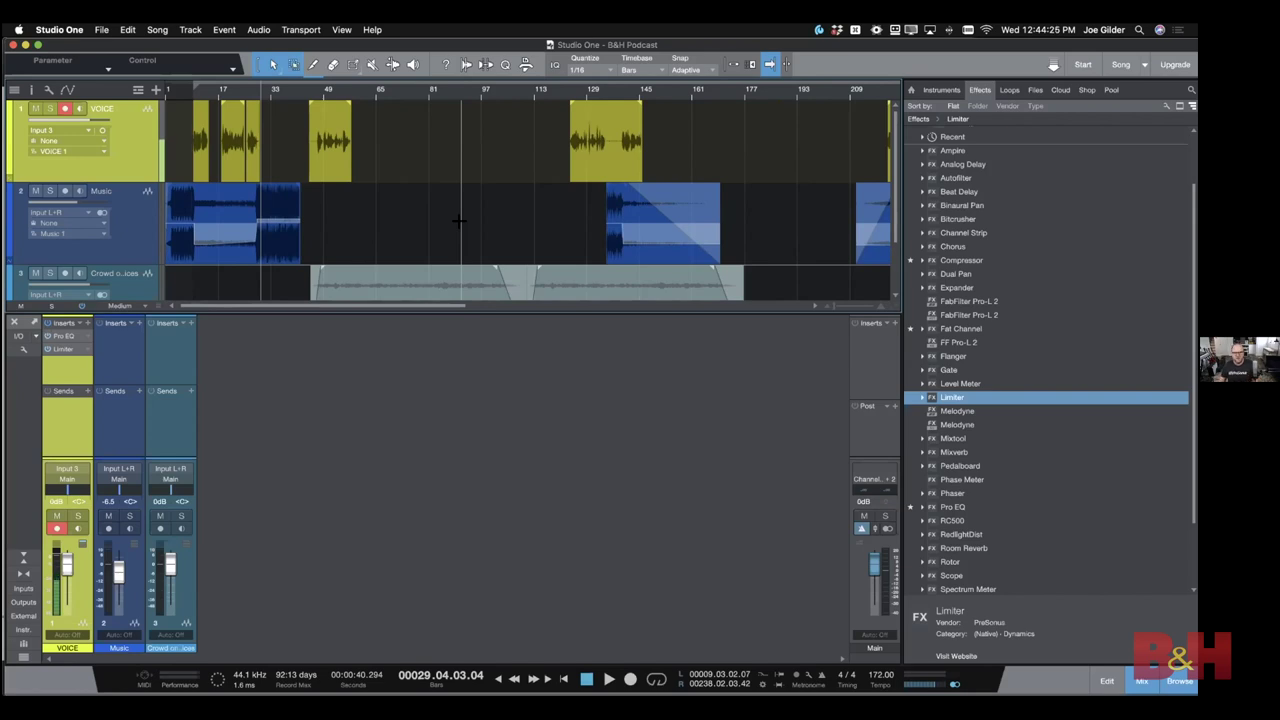
scroll(400, 153, up, 2)
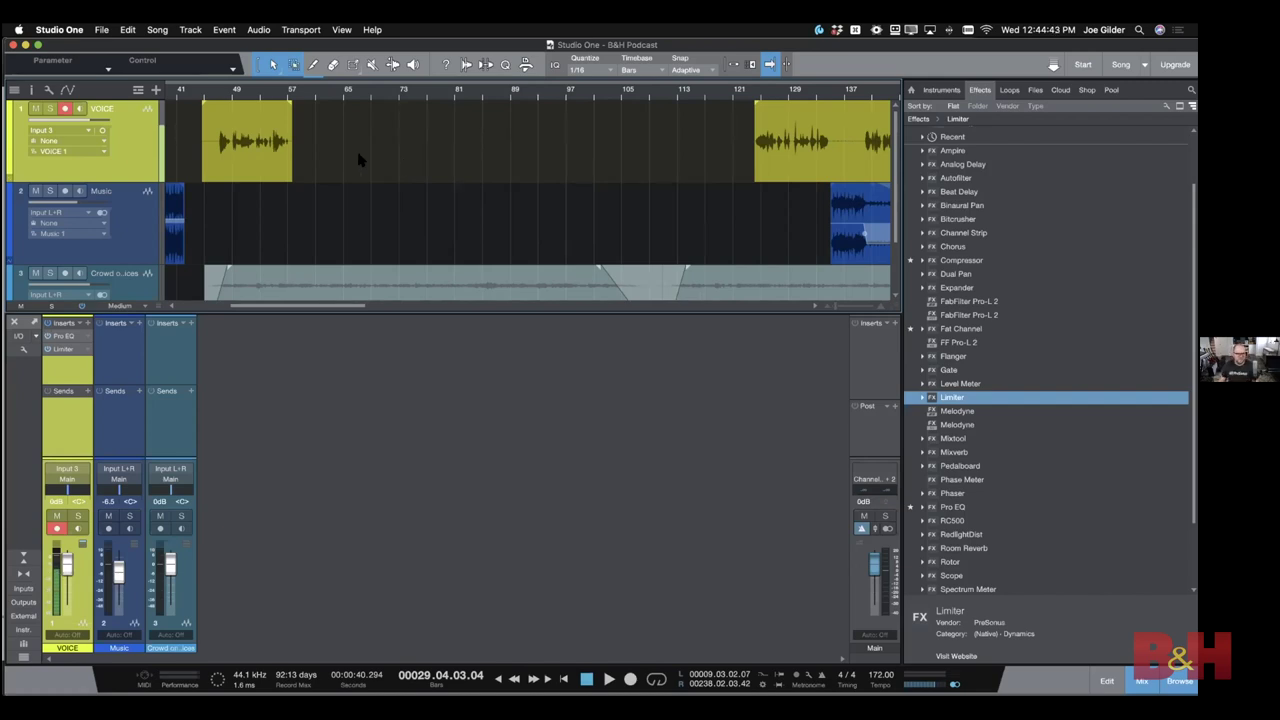
Select the voice clip between about bars 45 and 57 and turn on Ripple Edit
scroll(227, 135, up, 5)
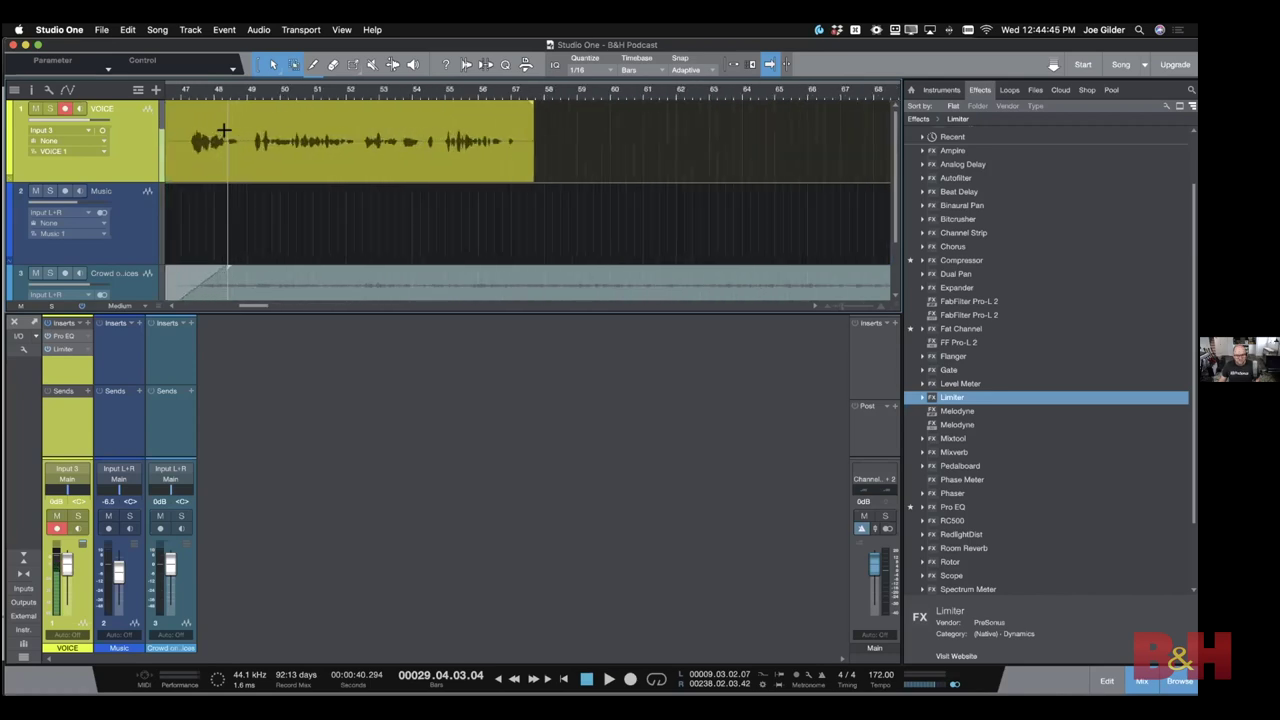
scroll(224, 131, up, 2)
scroll(300, 150, down, 2)
scroll(374, 171, left, 5)
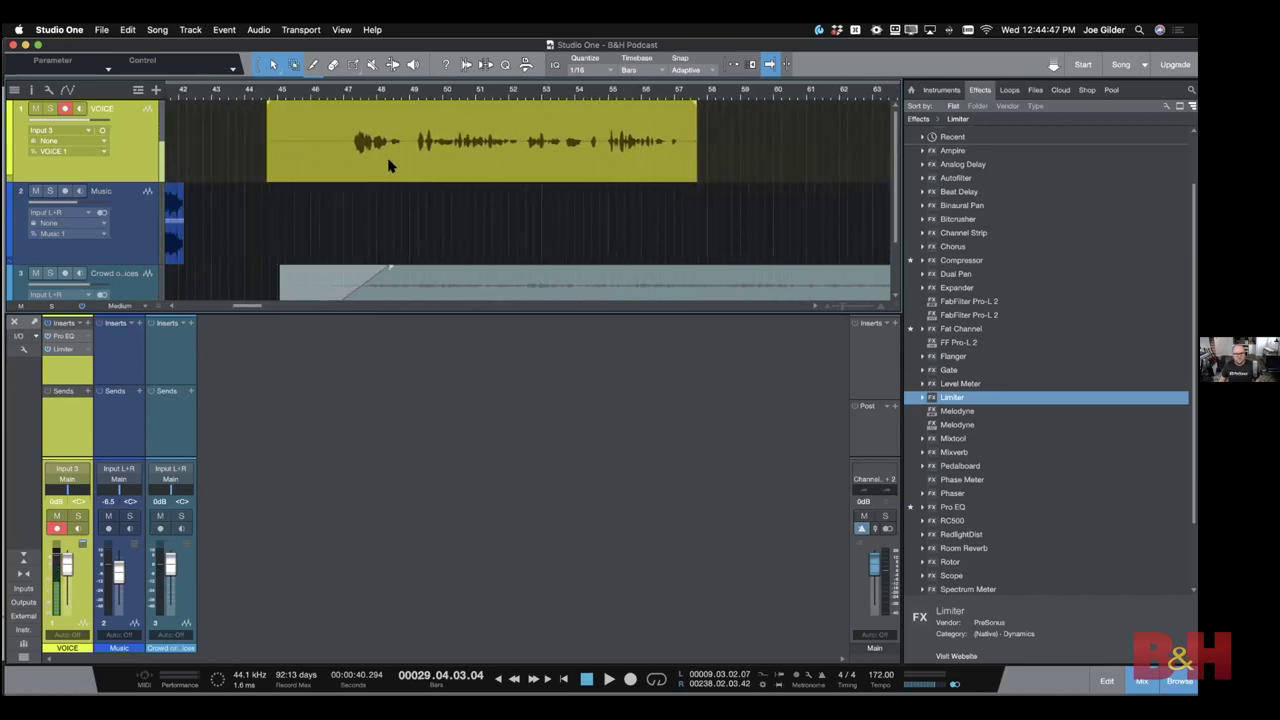
click(389, 166)
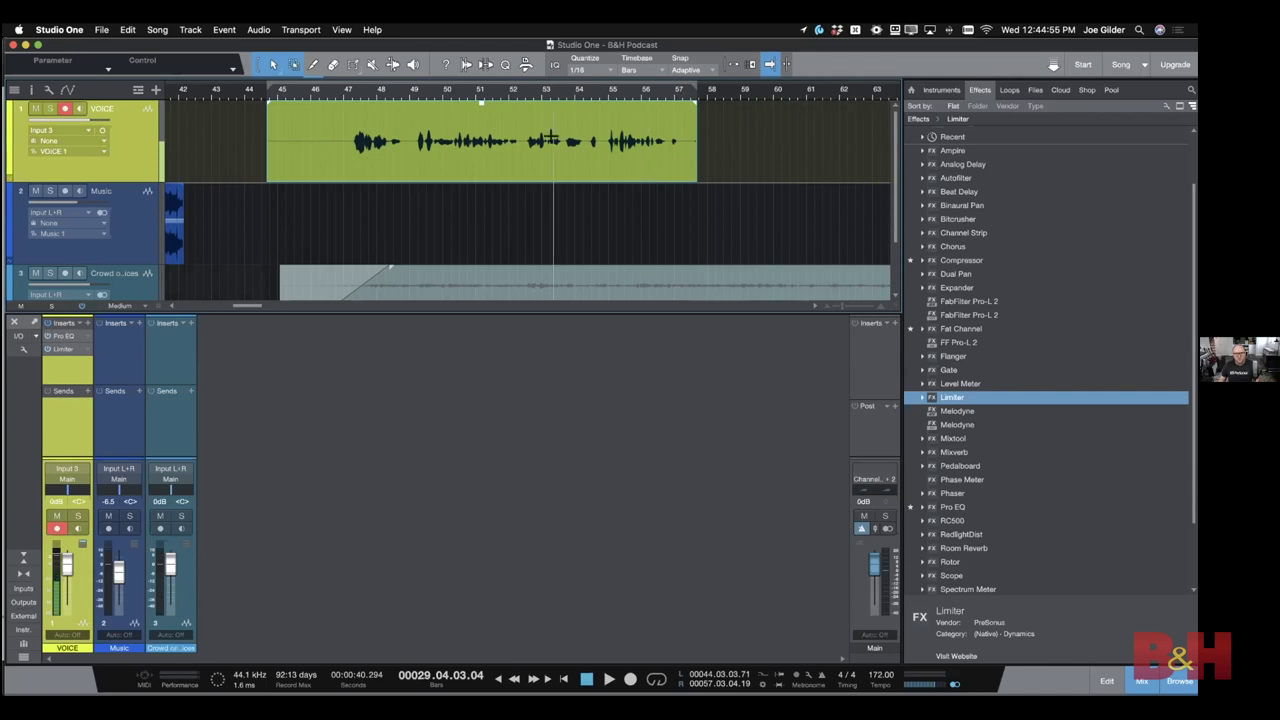
key(shift+s)
click(750, 64)
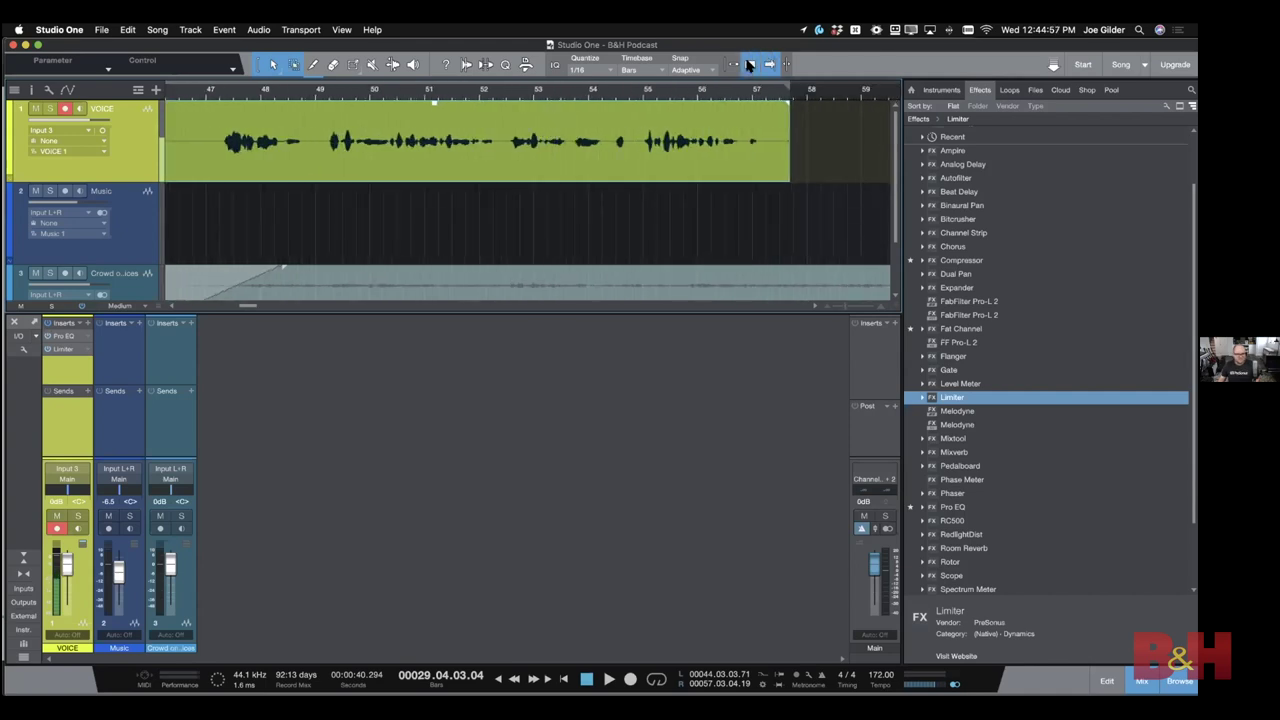
Select the phrase from about bar 49 to the middle of bar 52 in the voice clip and ripple-delete it
click(240, 91)
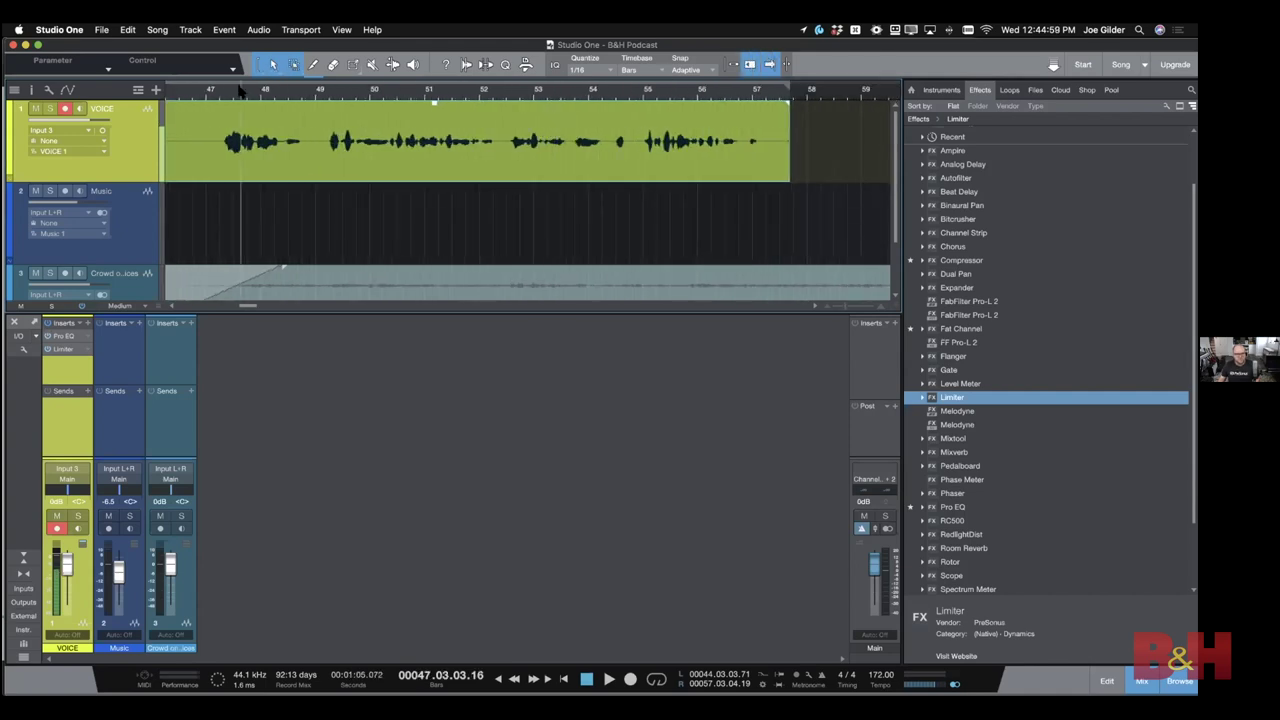
click(329, 91)
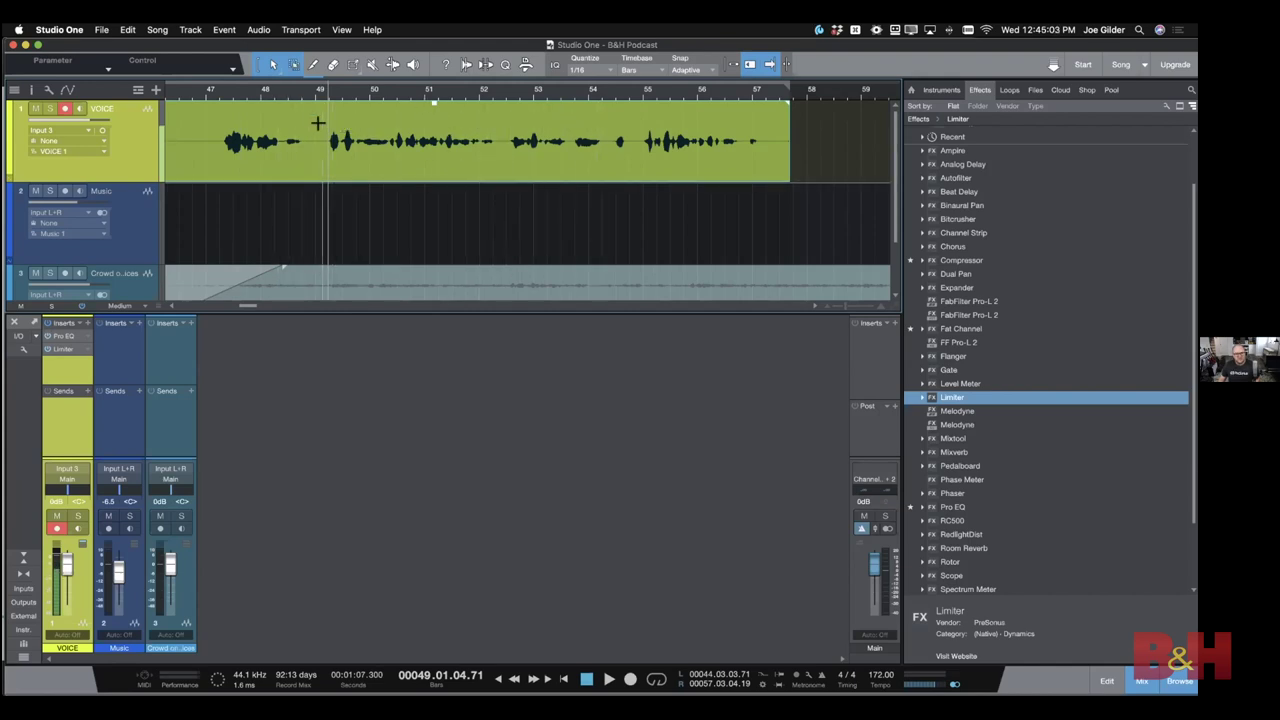
drag(321, 121, 504, 120)
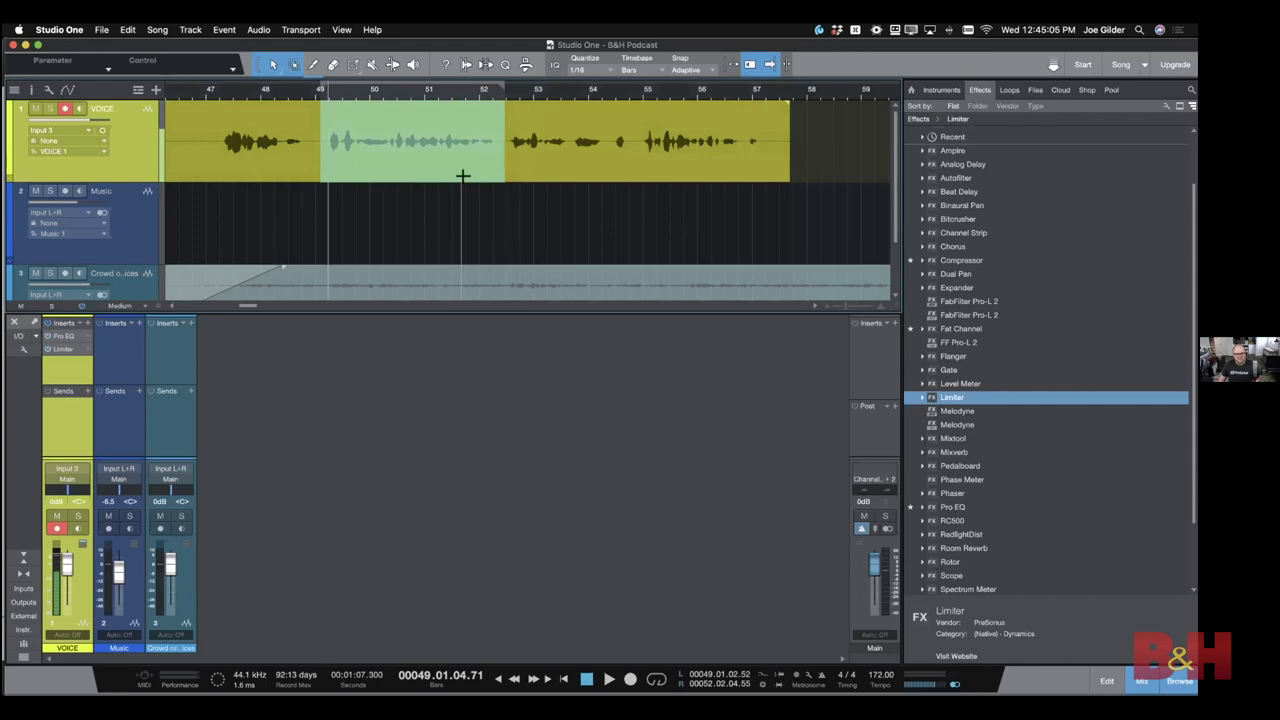
key(Delete)
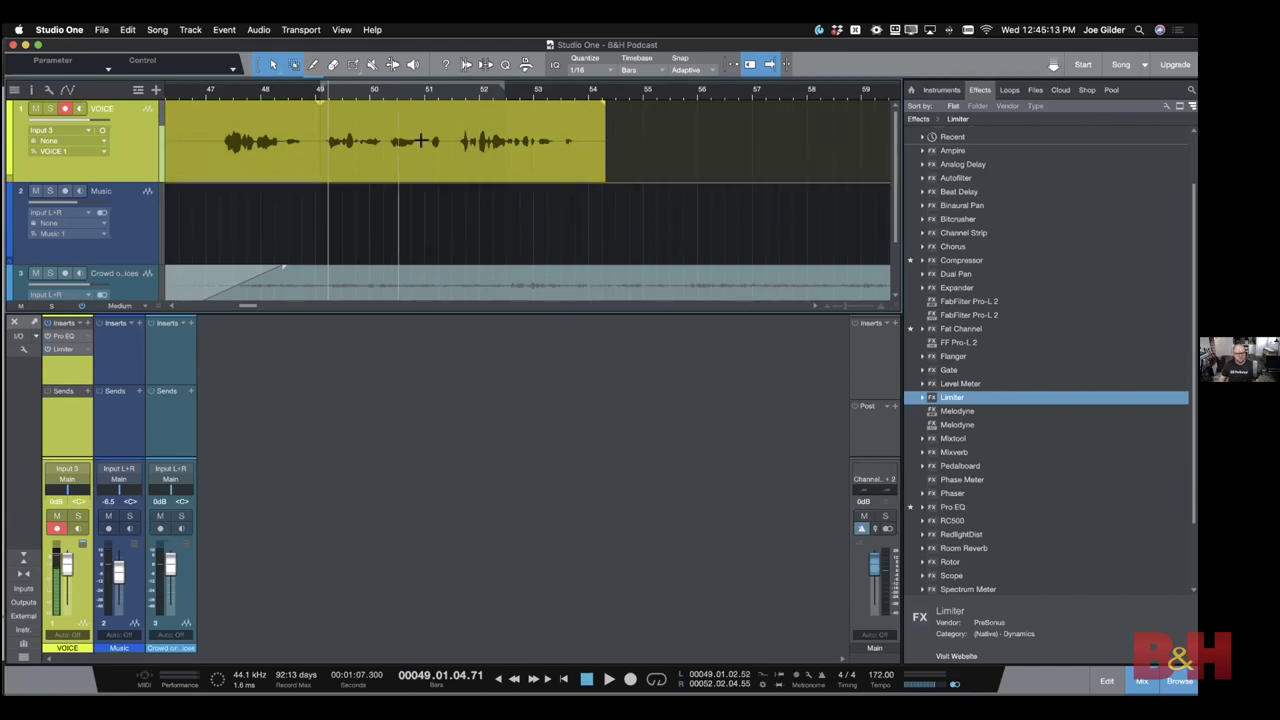
Undo the ripple deletion, redo and undo it once more to compare, and turn off Ripple Edit
key(d)
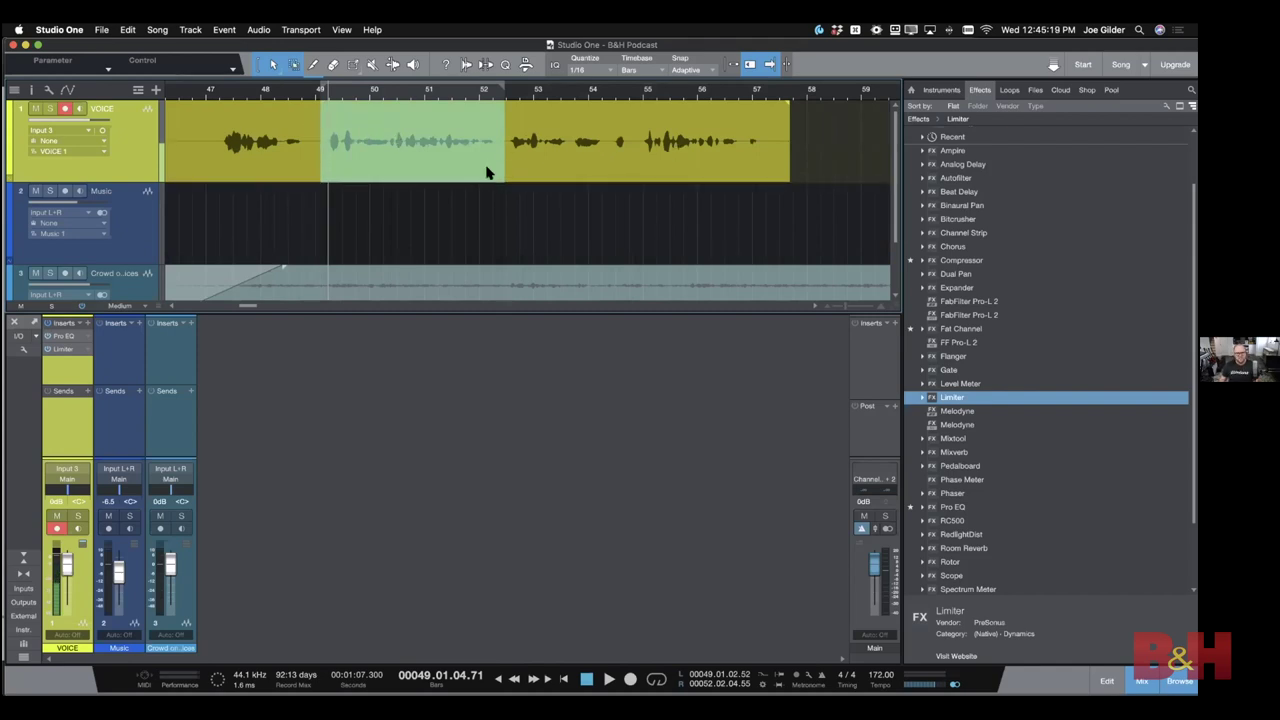
key(super+z)
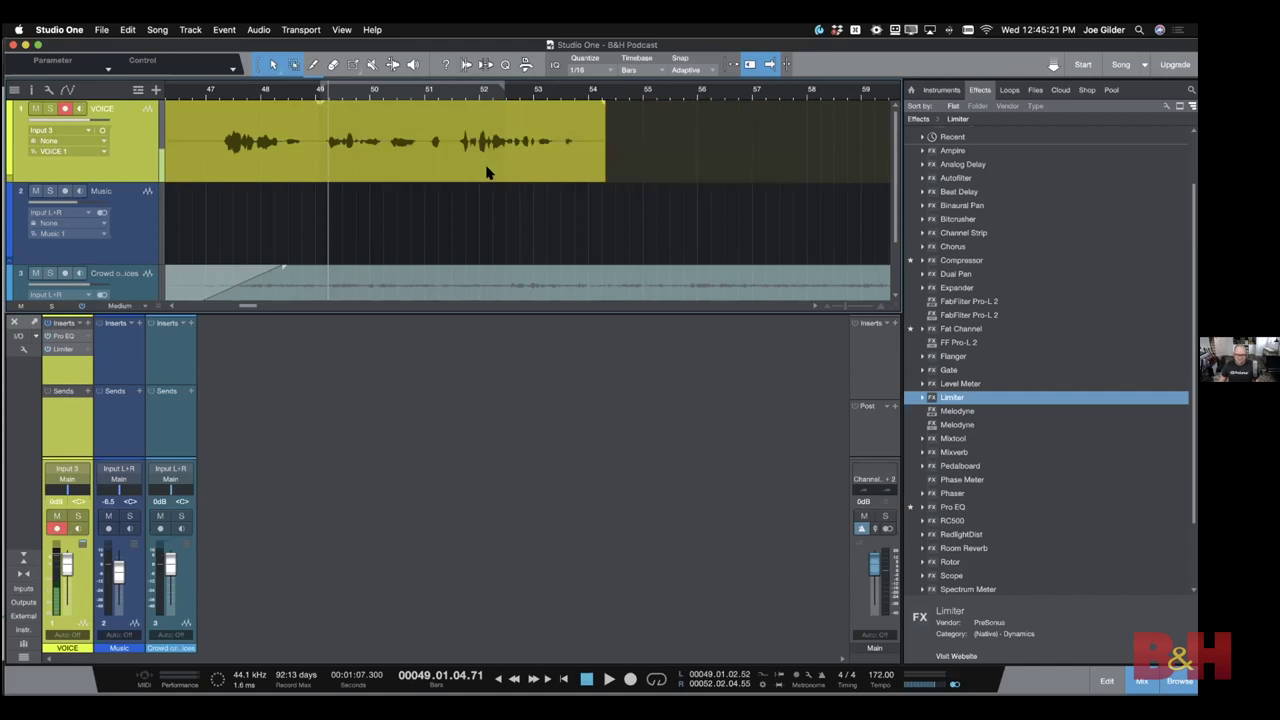
key(super+shift+z)
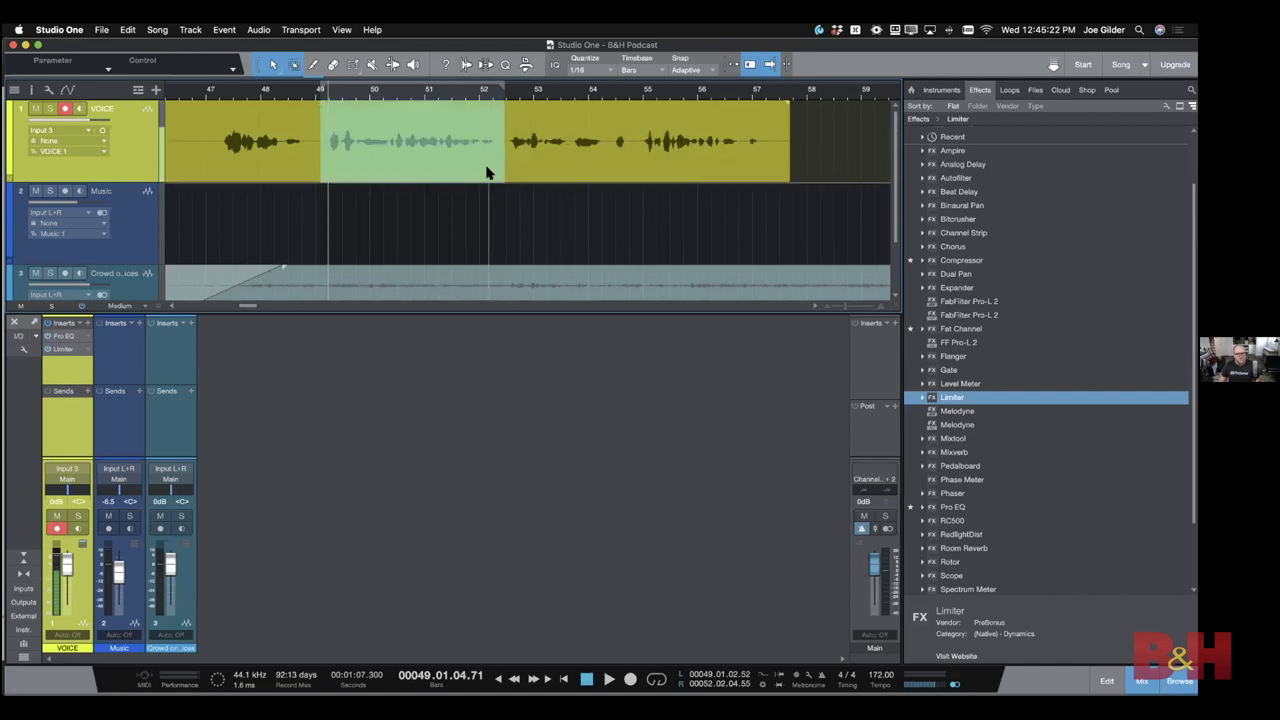
click(748, 65)
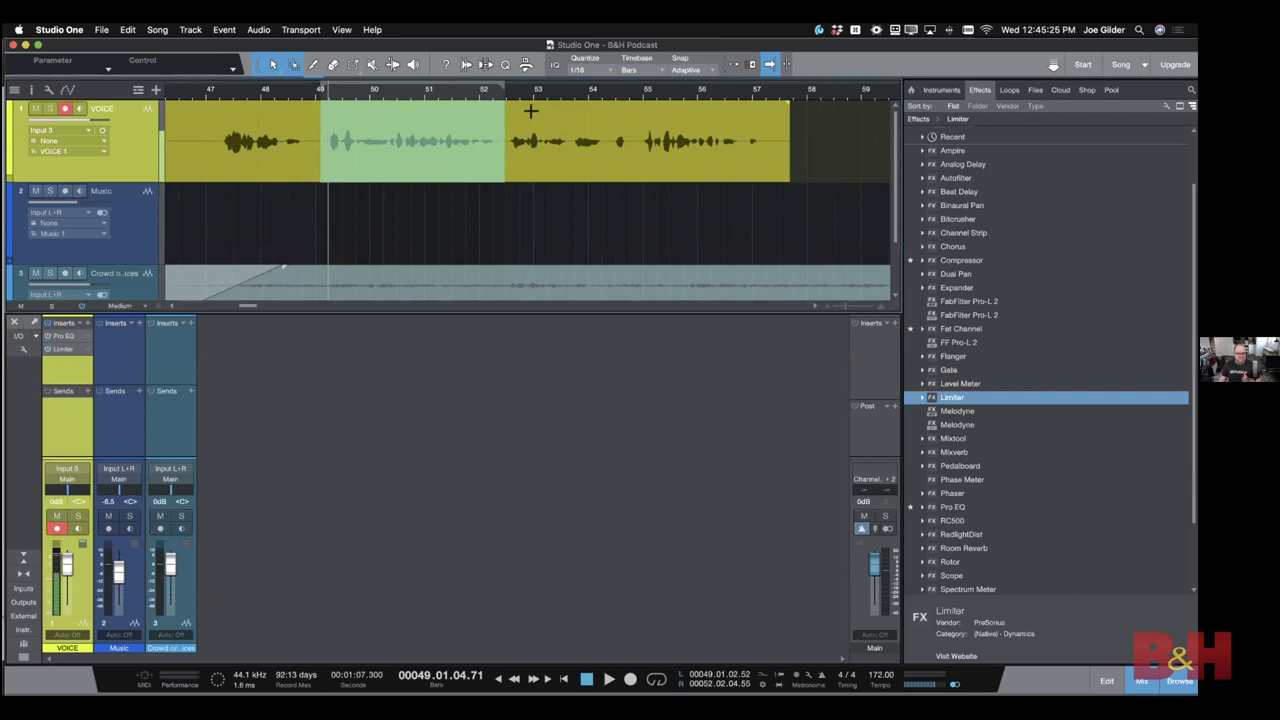
scroll(530, 111, down, 5)
scroll(530, 111, down, 3)
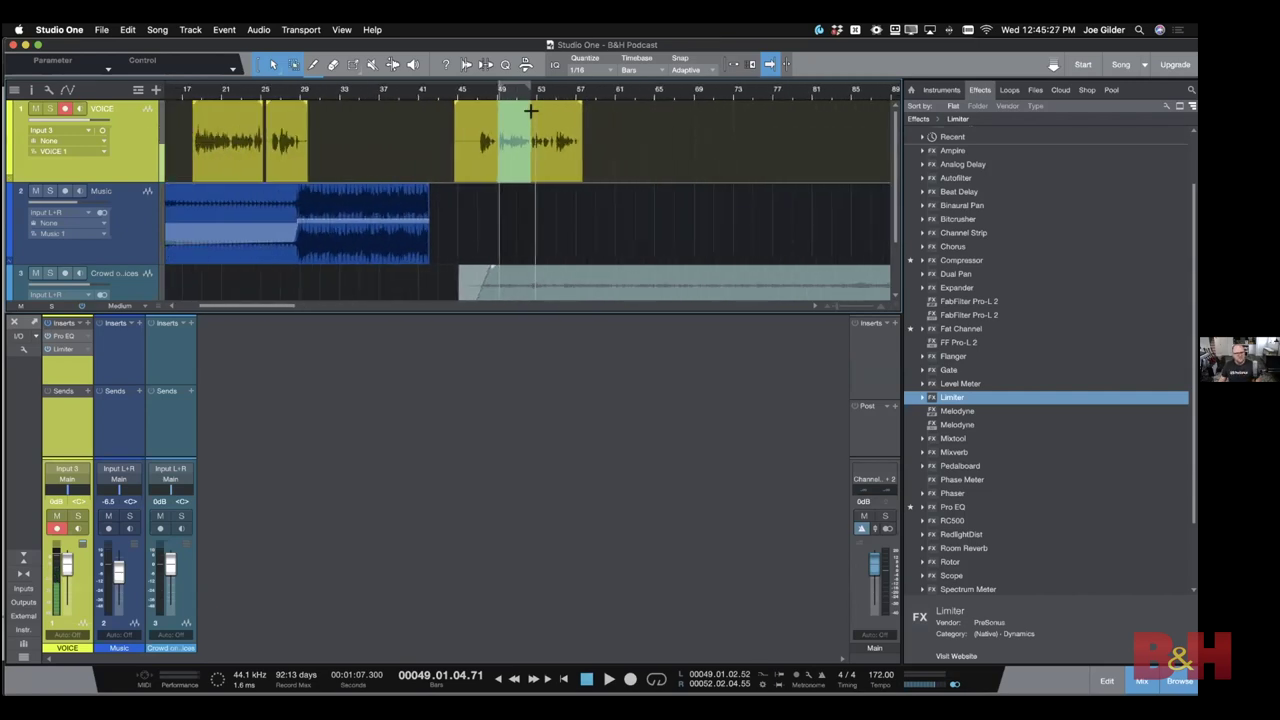
key(super+Tab)
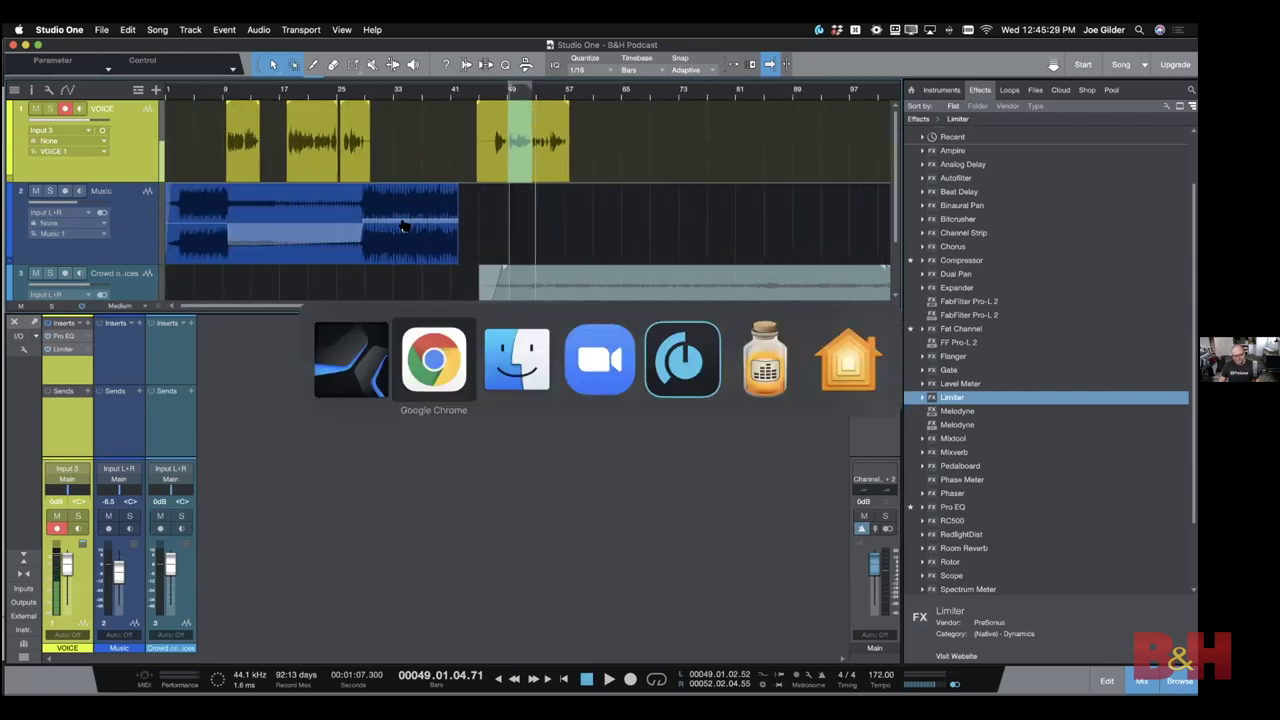
key(super+Tab)
key(super+Tab)
key(super+Tab)
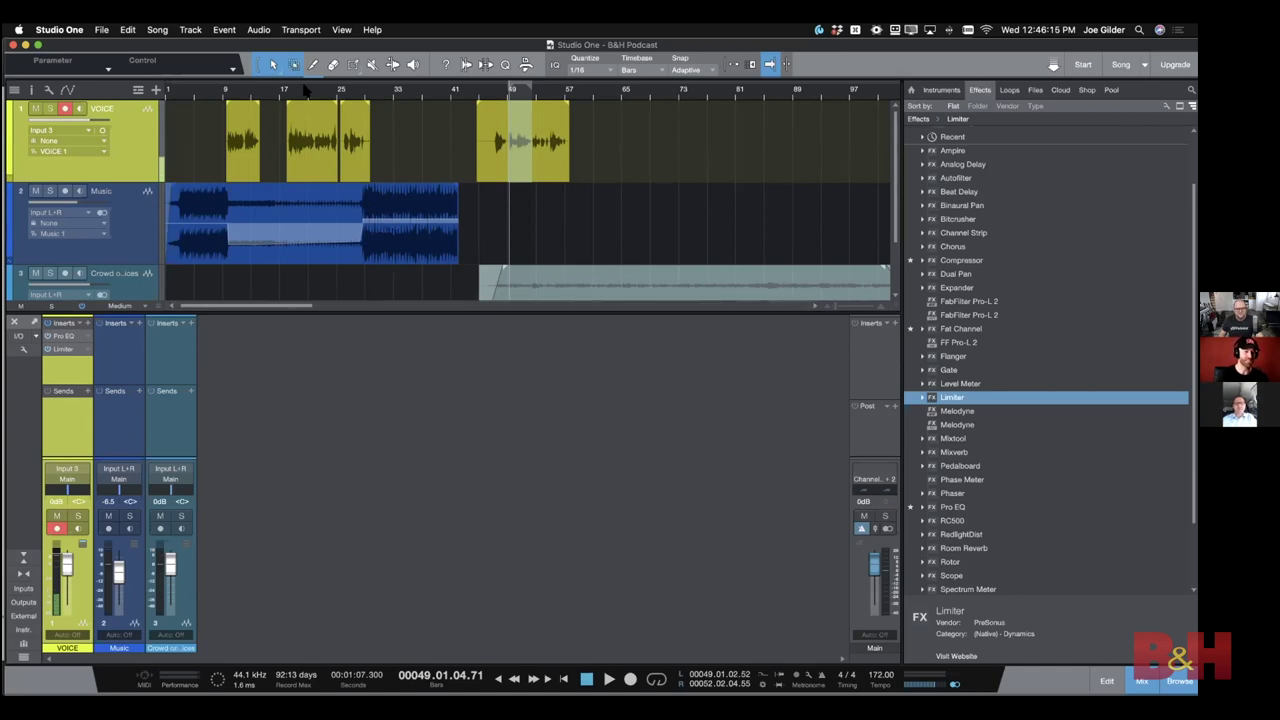
Turn on Ripple Edit and ripple-delete a short sliver at about 24.4 in the second voice clip
scroll(299, 105, up, 3)
scroll(299, 105, down, 1)
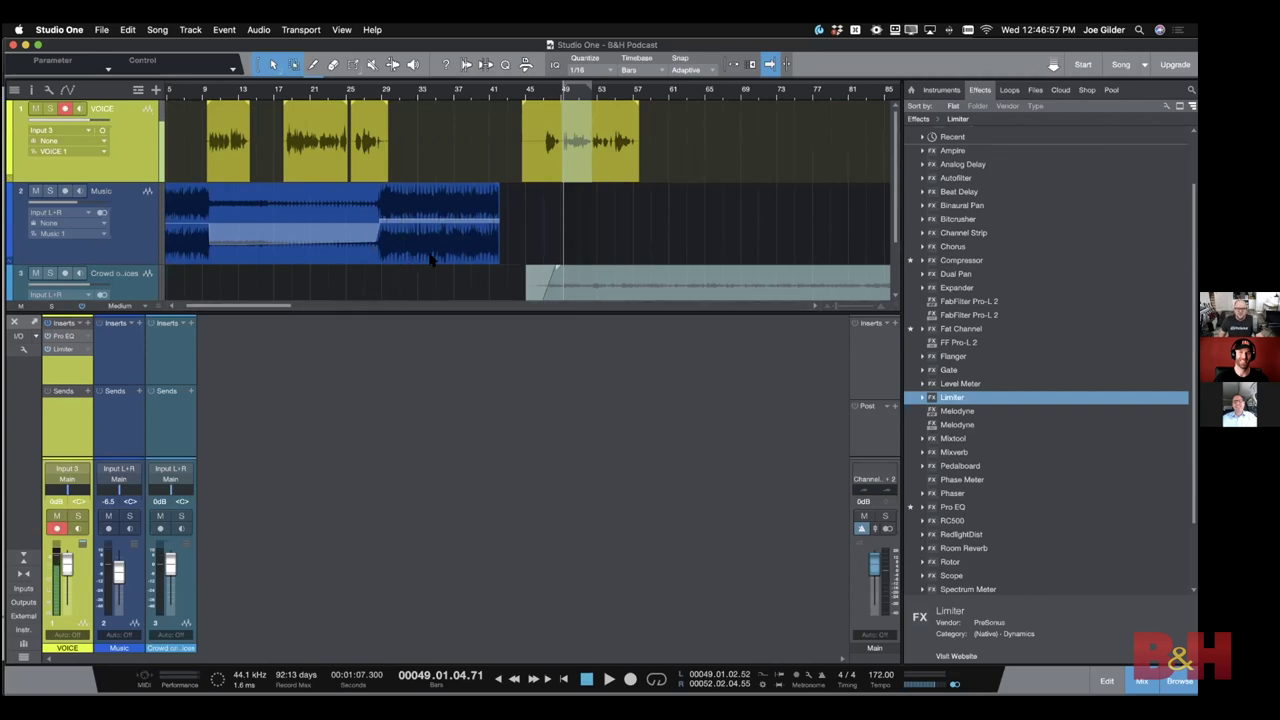
scroll(331, 148, up, 10)
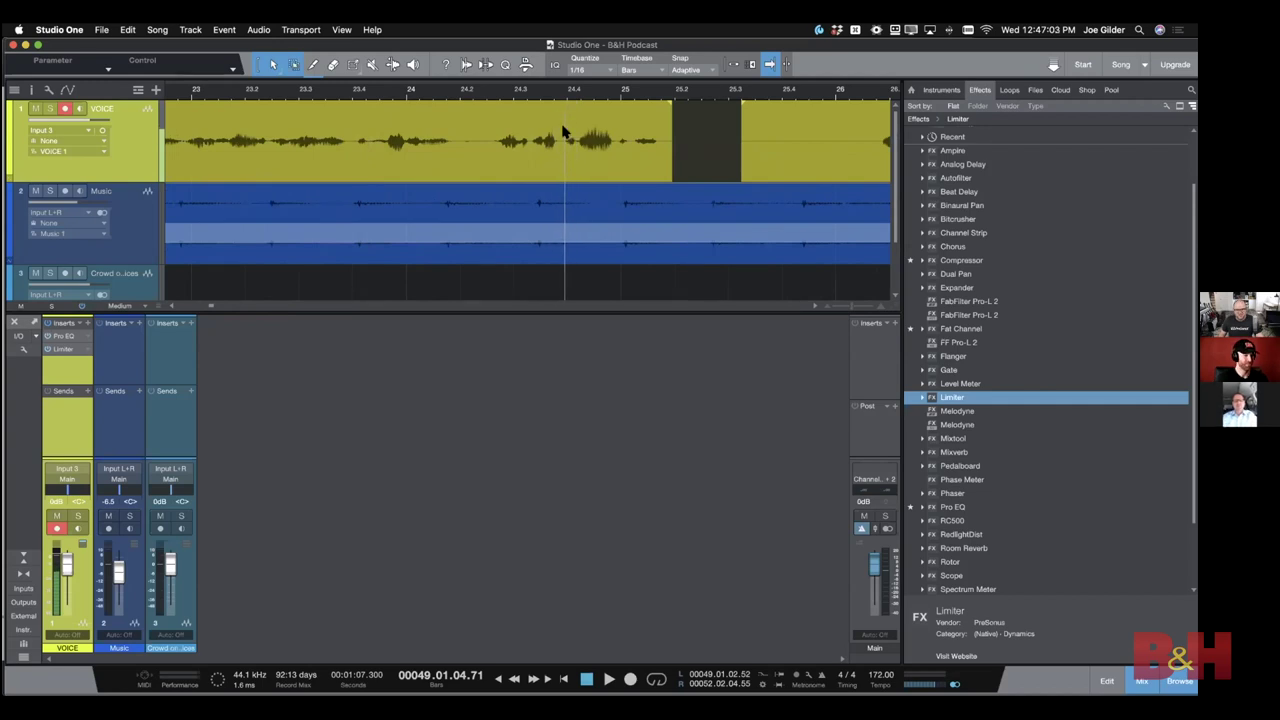
drag(563, 131, 577, 134)
click(749, 66)
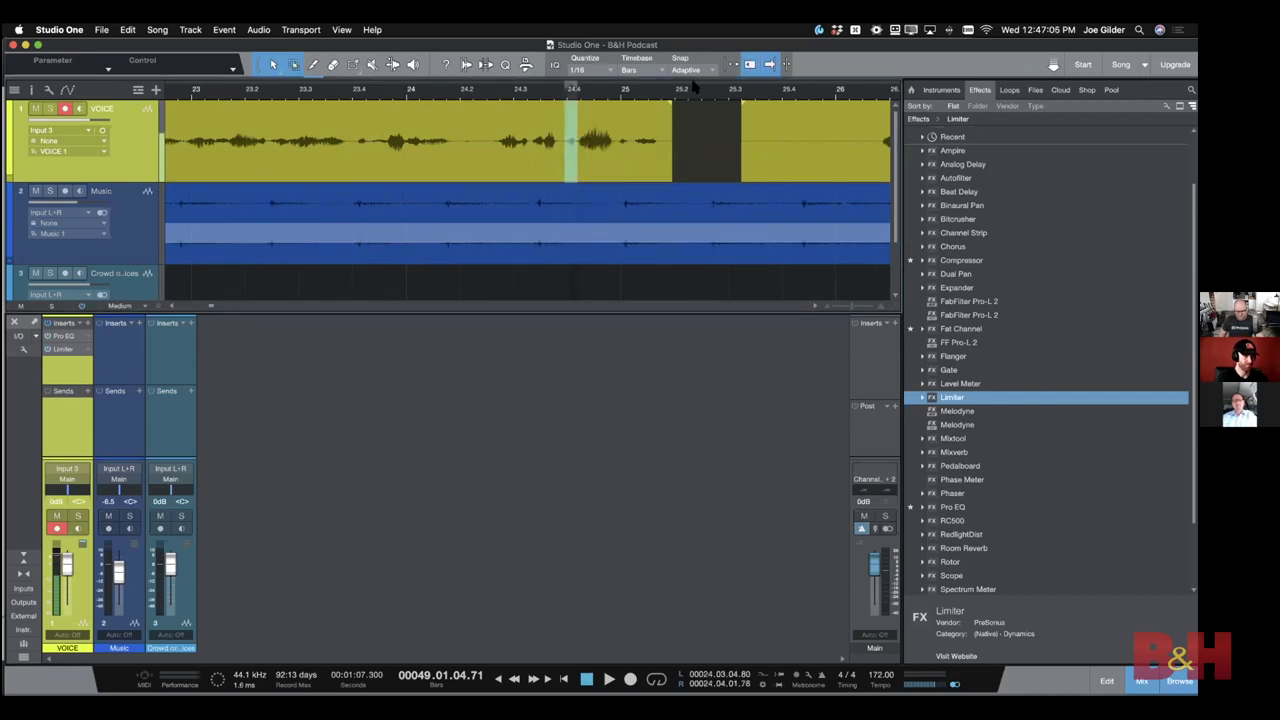
key(Delete)
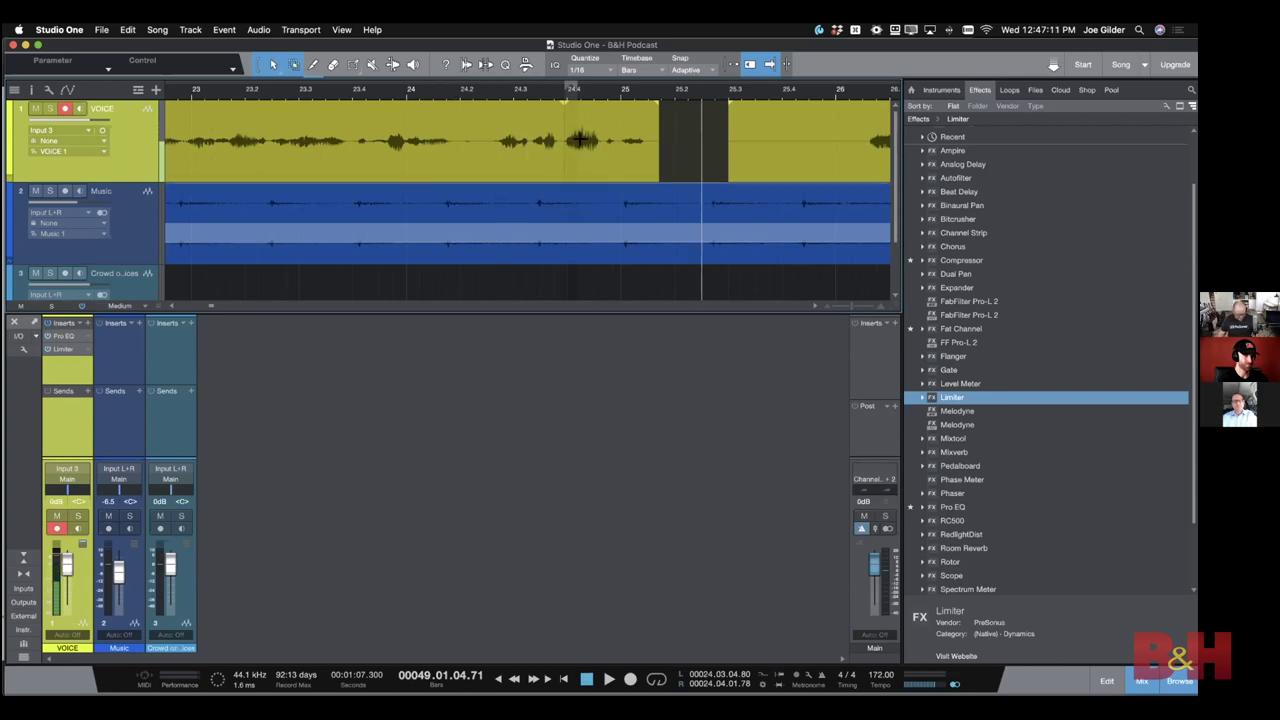
Undo the ripple deletion of the short sliver and bring the song back into view from bar 1
key(super+z)
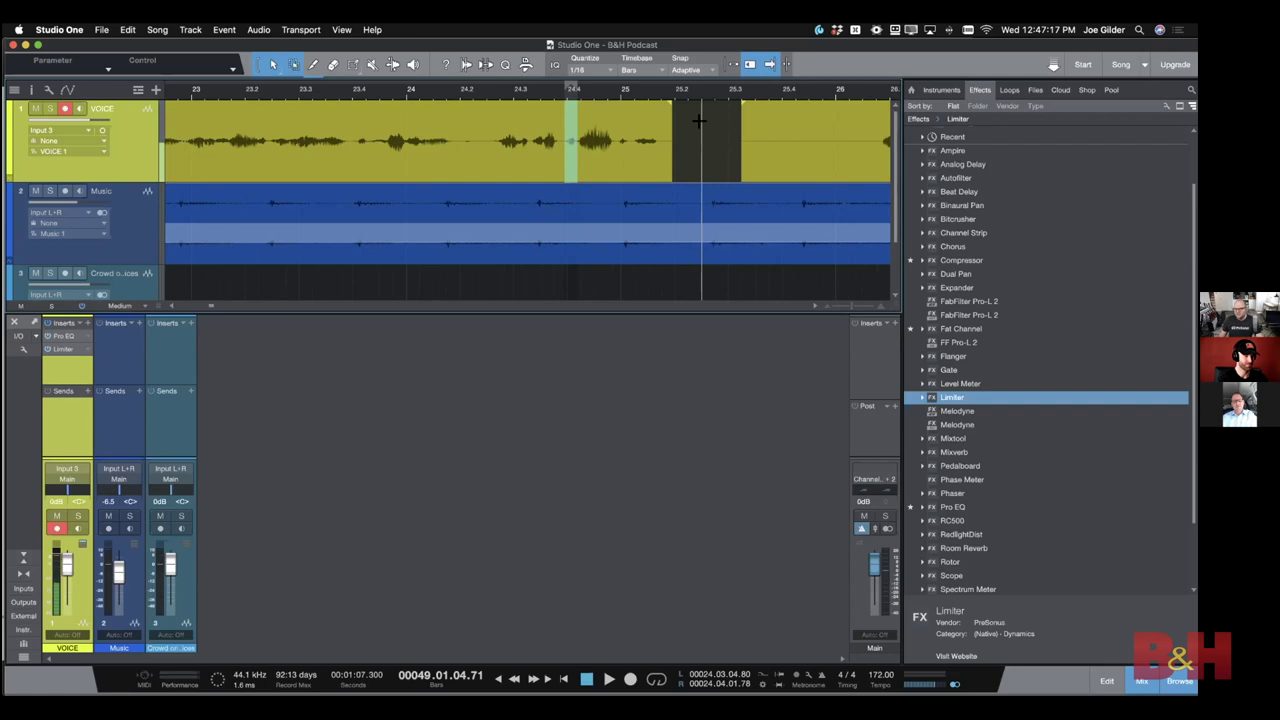
drag(610, 90, 599, 38)
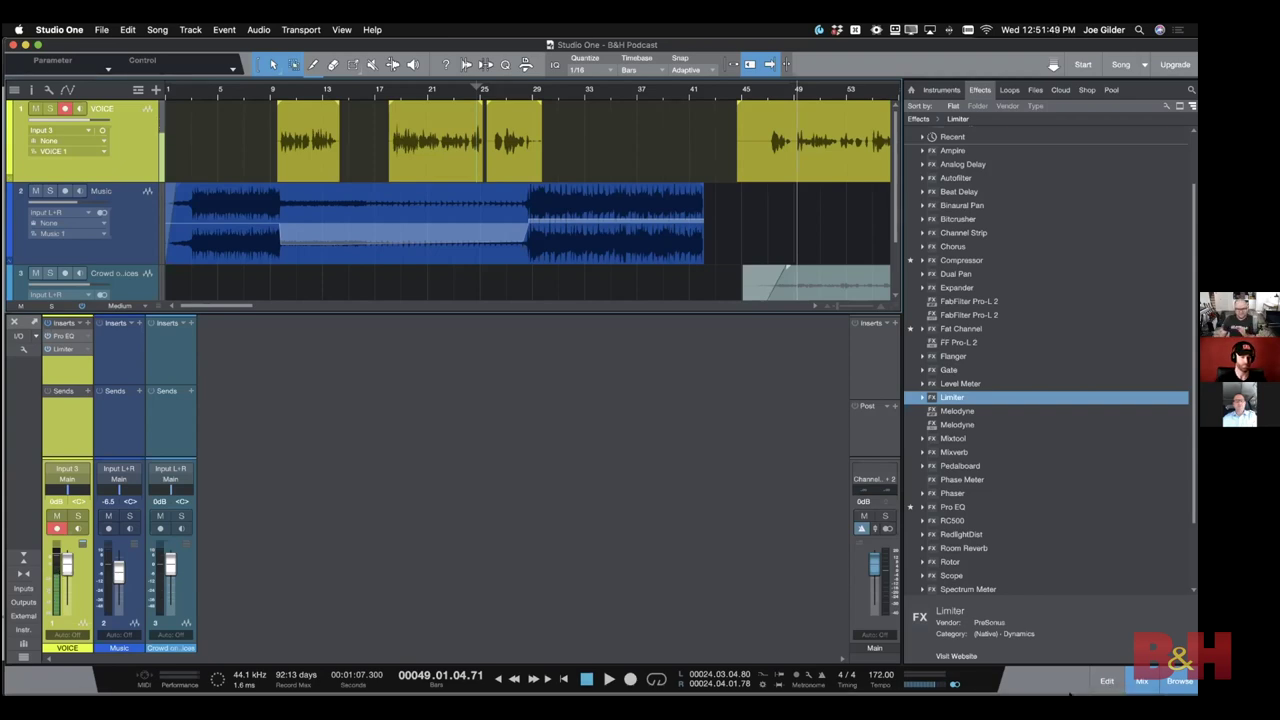
Open the photo IMG_4350.JPG in Preview, examine the studio desk and its gear, and close the photo
mouse_move(1163, 680)
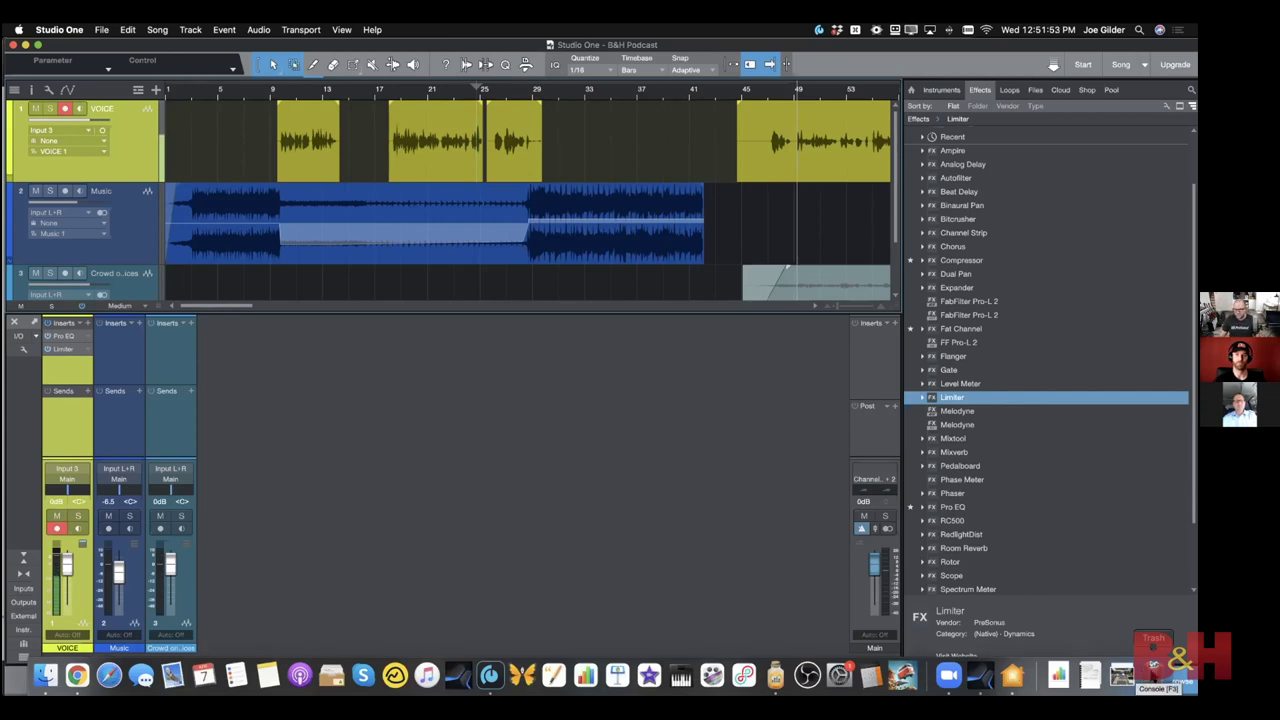
click(1122, 676)
click(1130, 230)
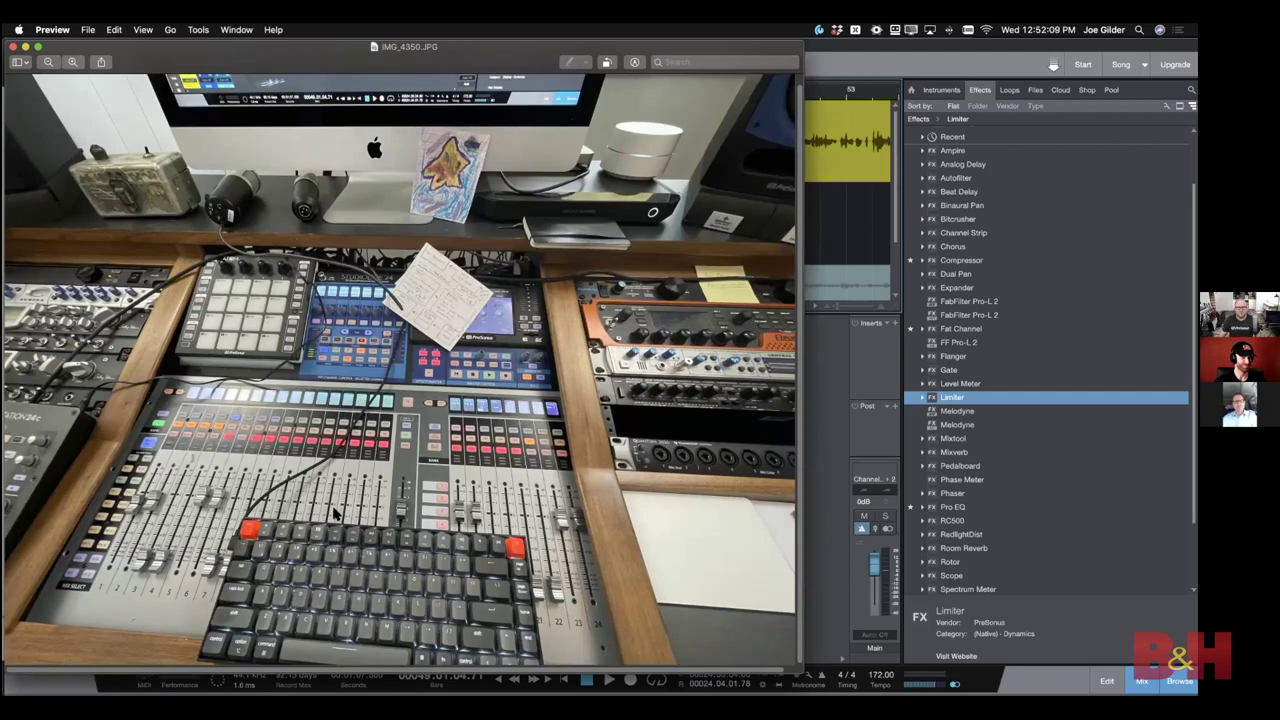
mouse_move(460, 62)
mouse_down()
mouse_move(447, 63)
mouse_move(466, 62)
mouse_up()
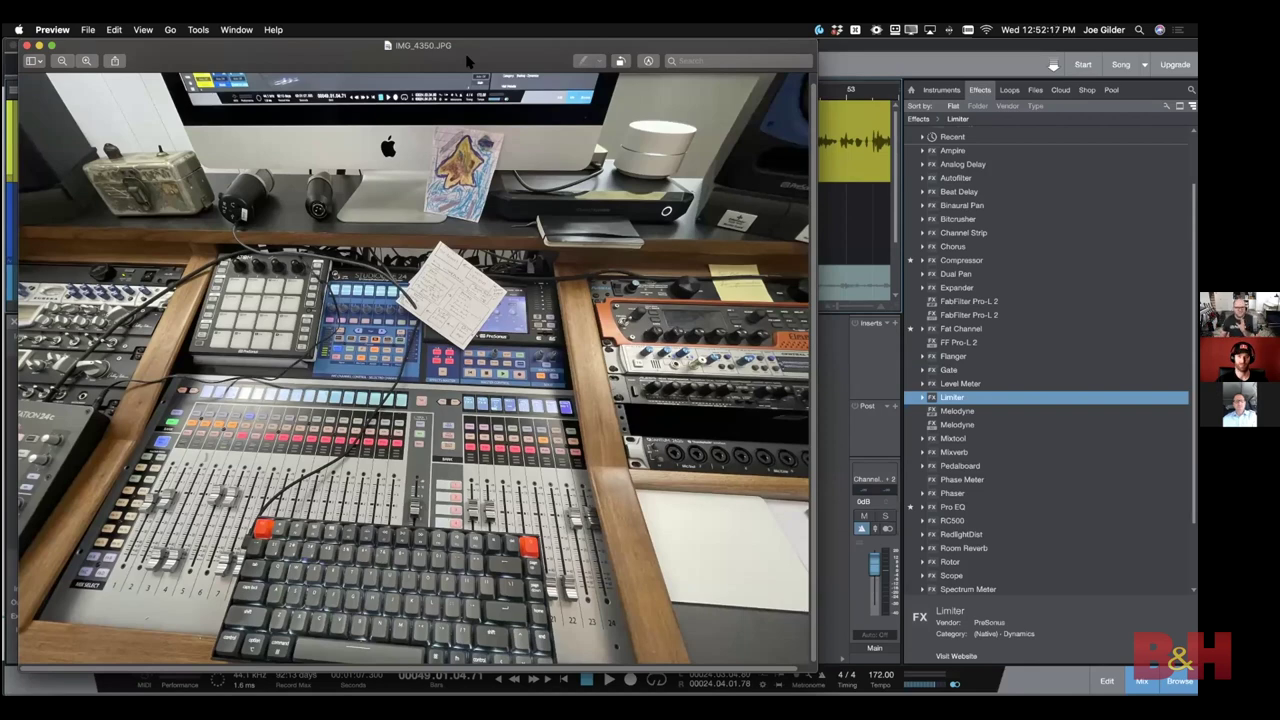
drag(466, 62, 469, 67)
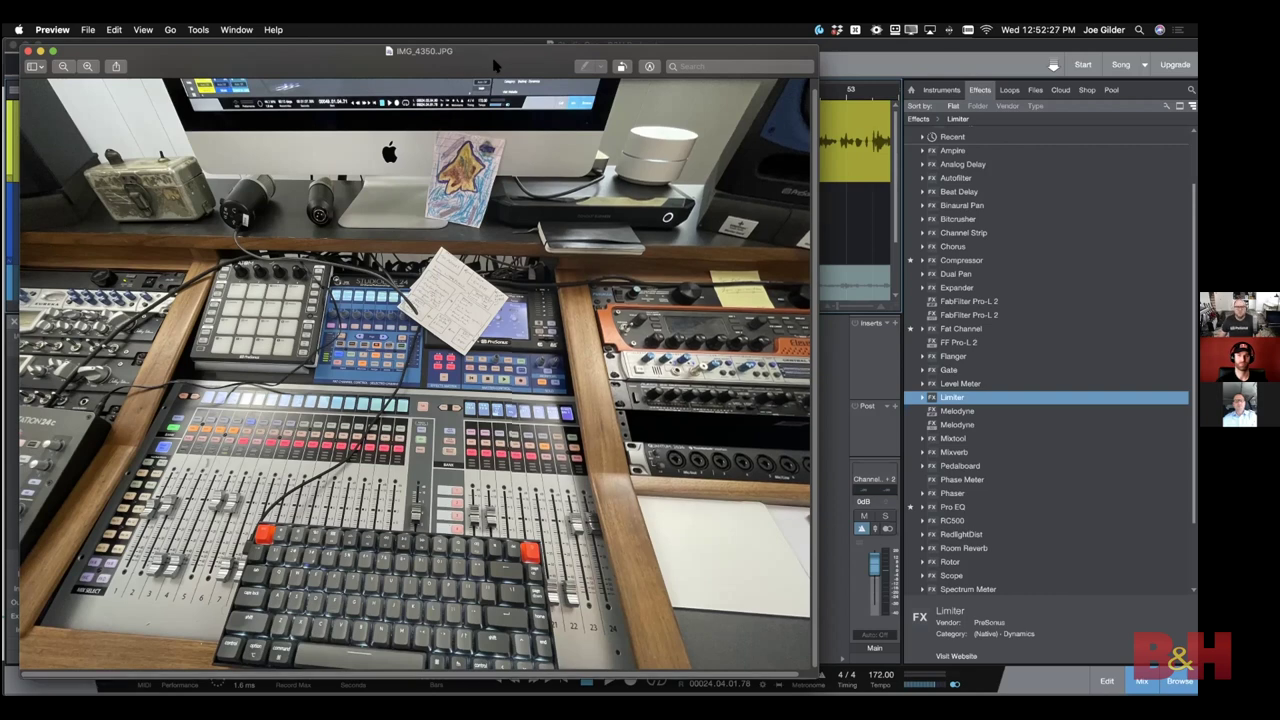
click(29, 55)
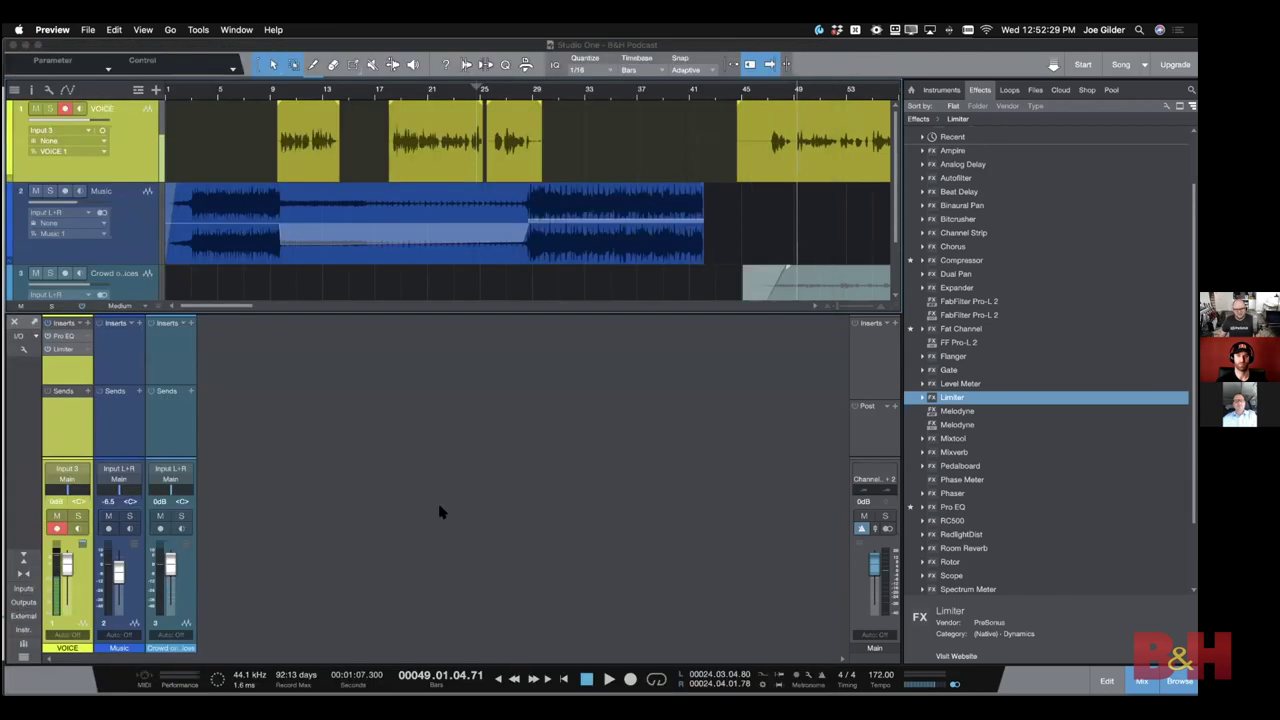